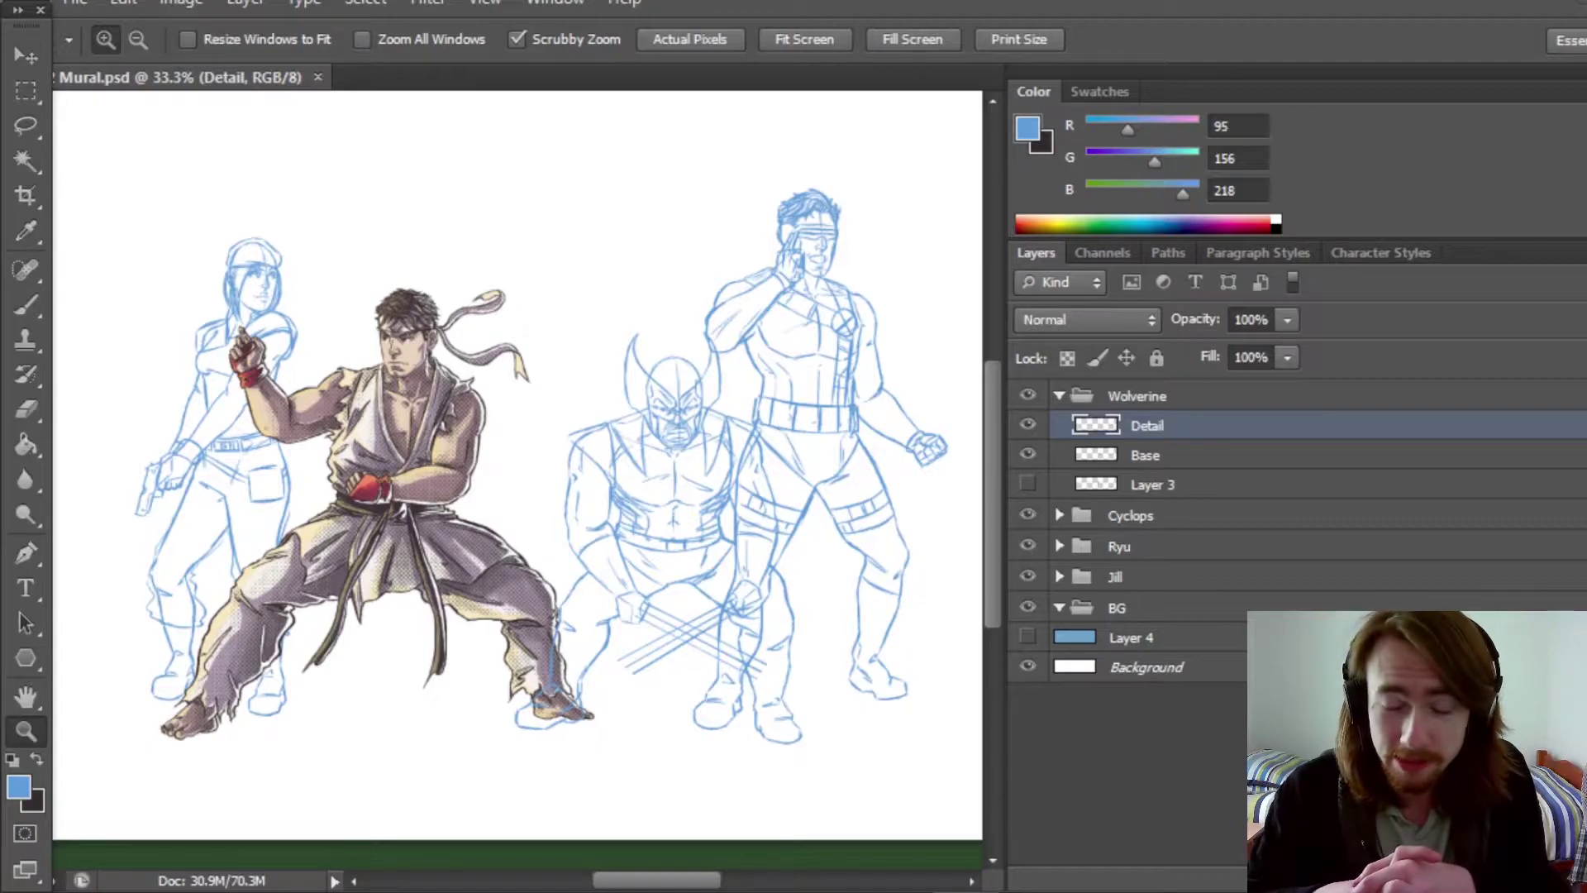
# Hide the Cyclops, Ryu and Jill groups so that only the Wolverine sketch shows on the white background.
pyautogui.click(694, 578)
pyautogui.click(694, 578)
pyautogui.moveTo(995, 572)
pyautogui.mouseDown()
pyautogui.moveTo(996, 558)
pyautogui.moveTo(990, 574)
pyautogui.mouseUp()
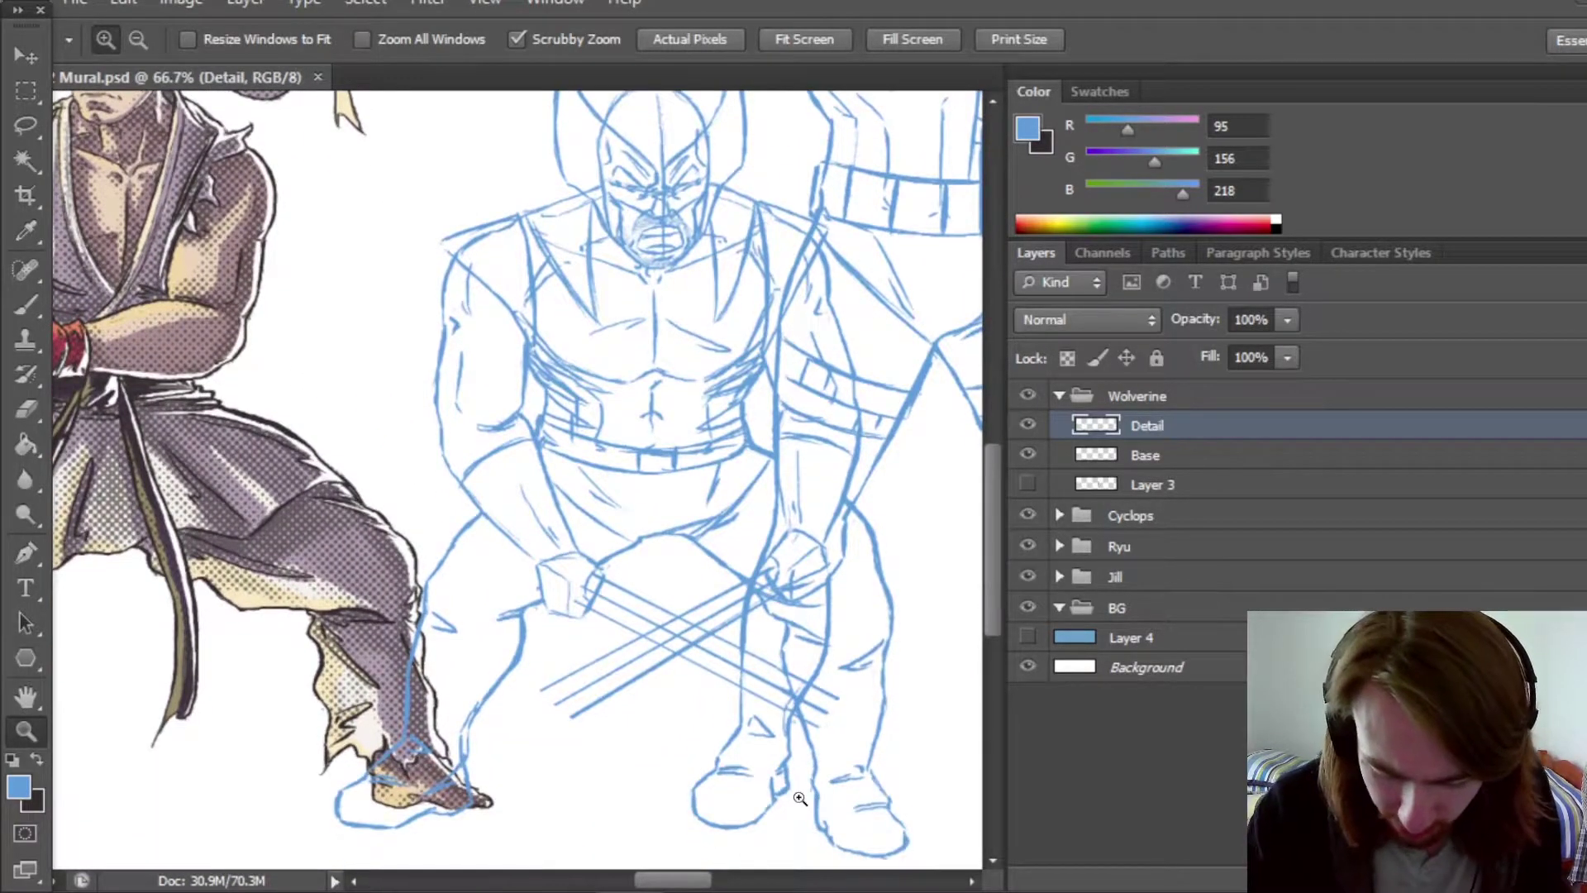
pyautogui.moveTo(987, 507); pyautogui.dragTo(987, 429)
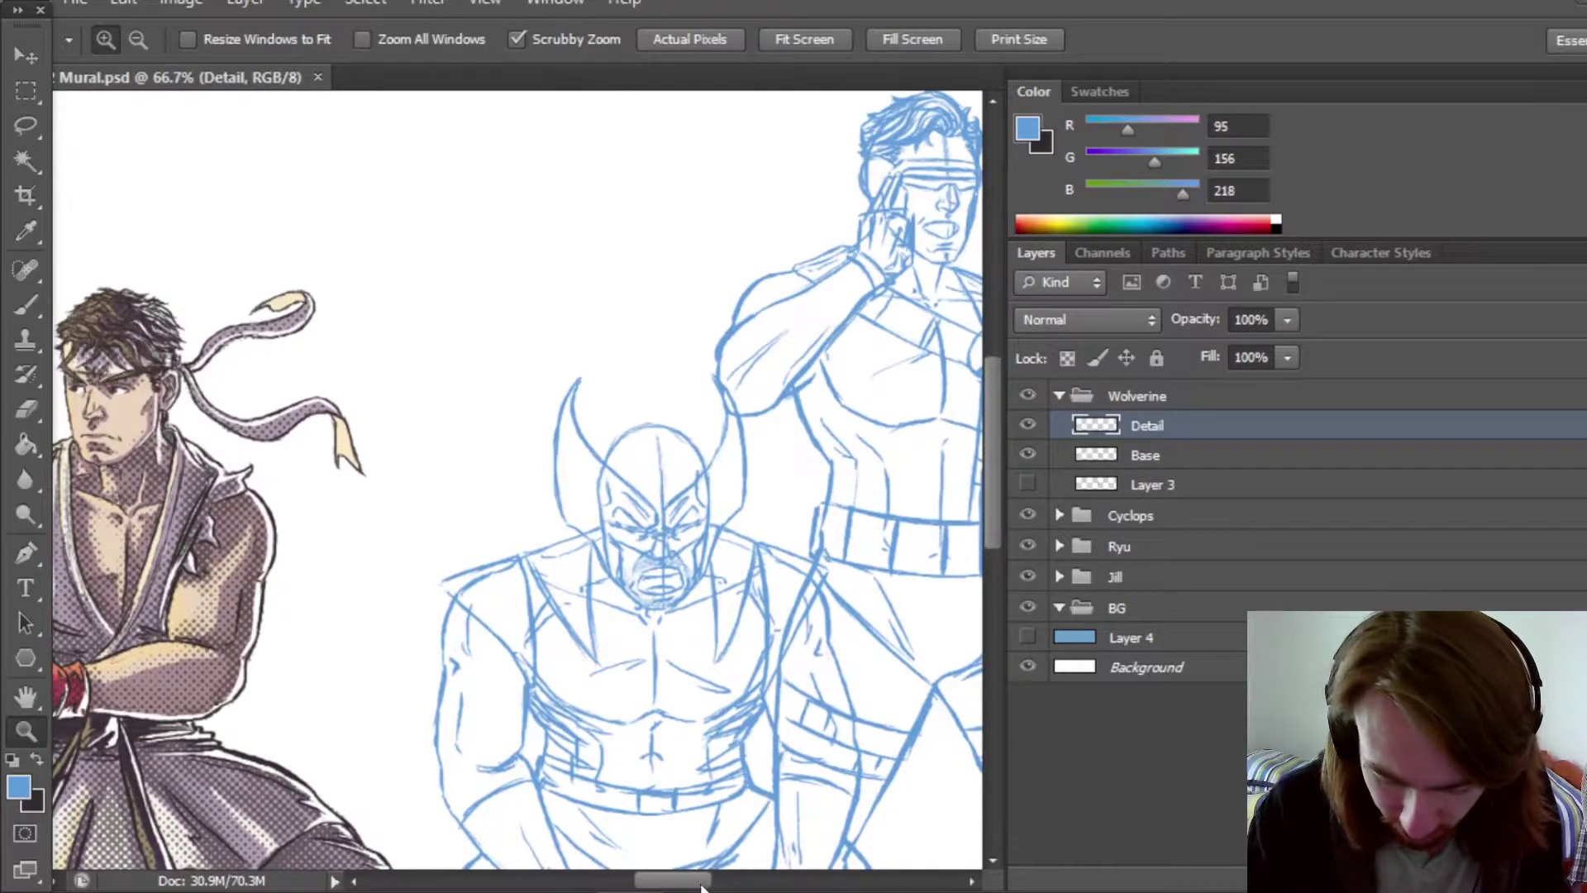
pyautogui.moveTo(990, 532); pyautogui.dragTo(989, 567)
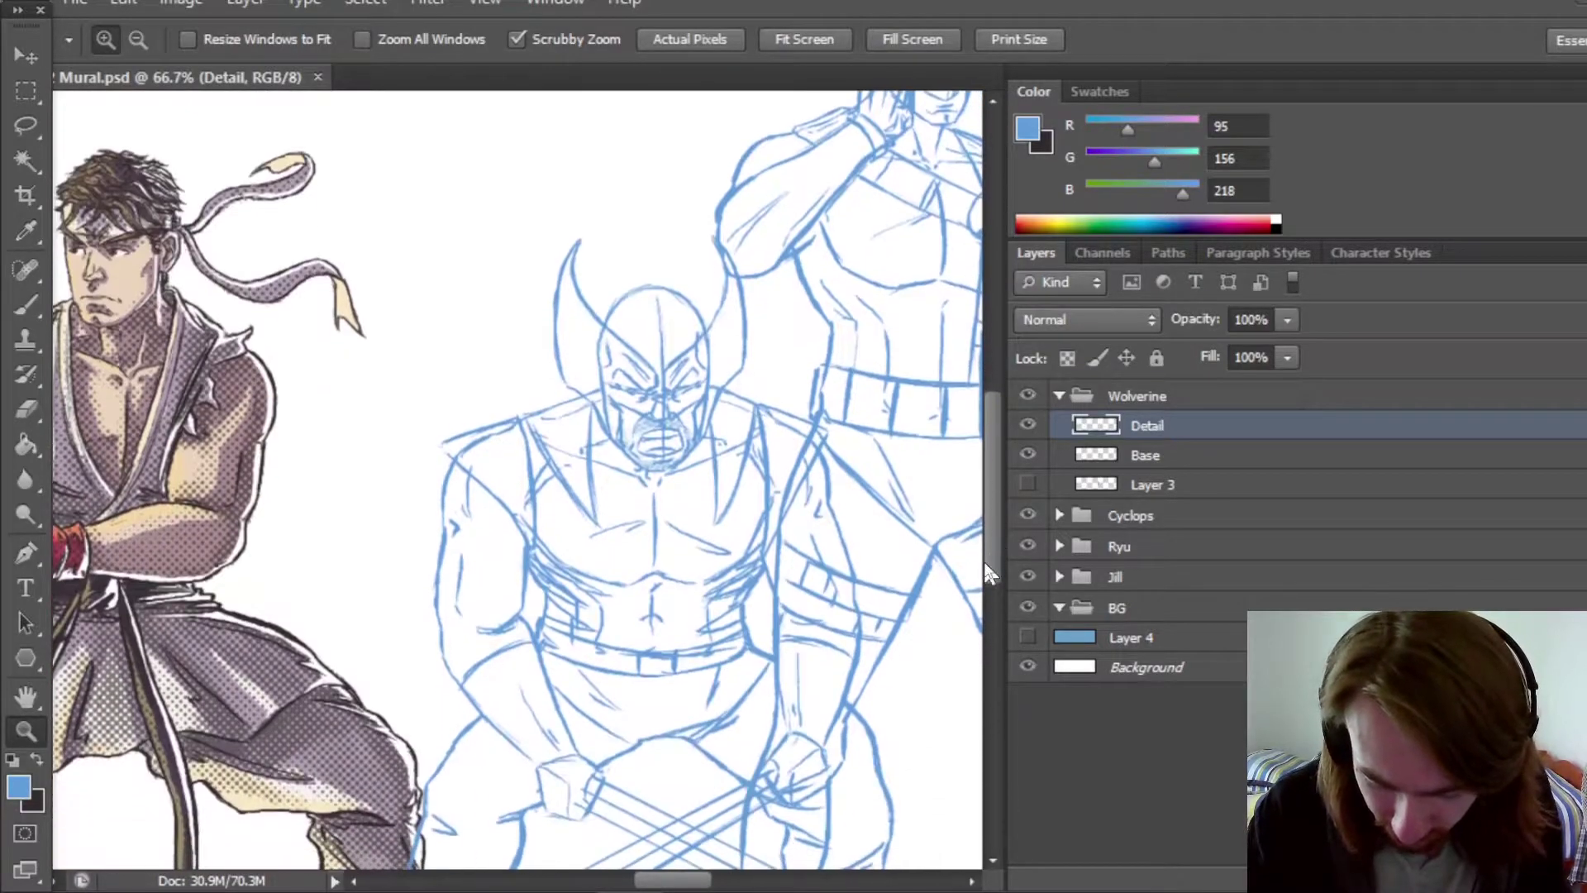
pyautogui.click(1027, 514)
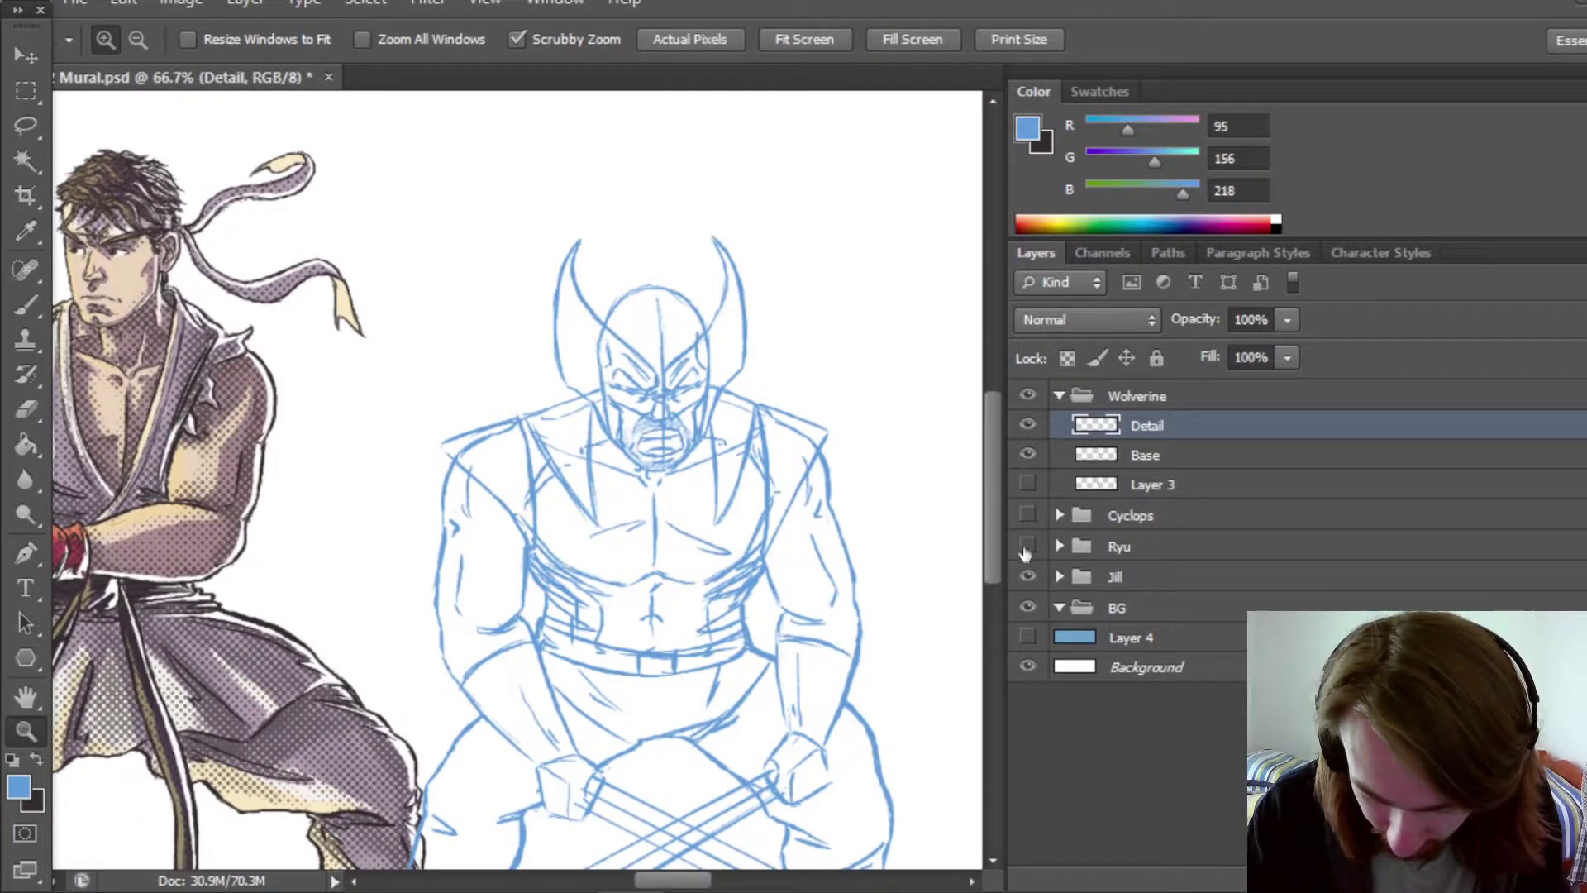
pyautogui.click(1028, 546)
pyautogui.click(1027, 576)
pyautogui.moveTo(707, 881); pyautogui.dragTo(721, 881)
pyautogui.moveTo(989, 527); pyautogui.dragTo(984, 563)
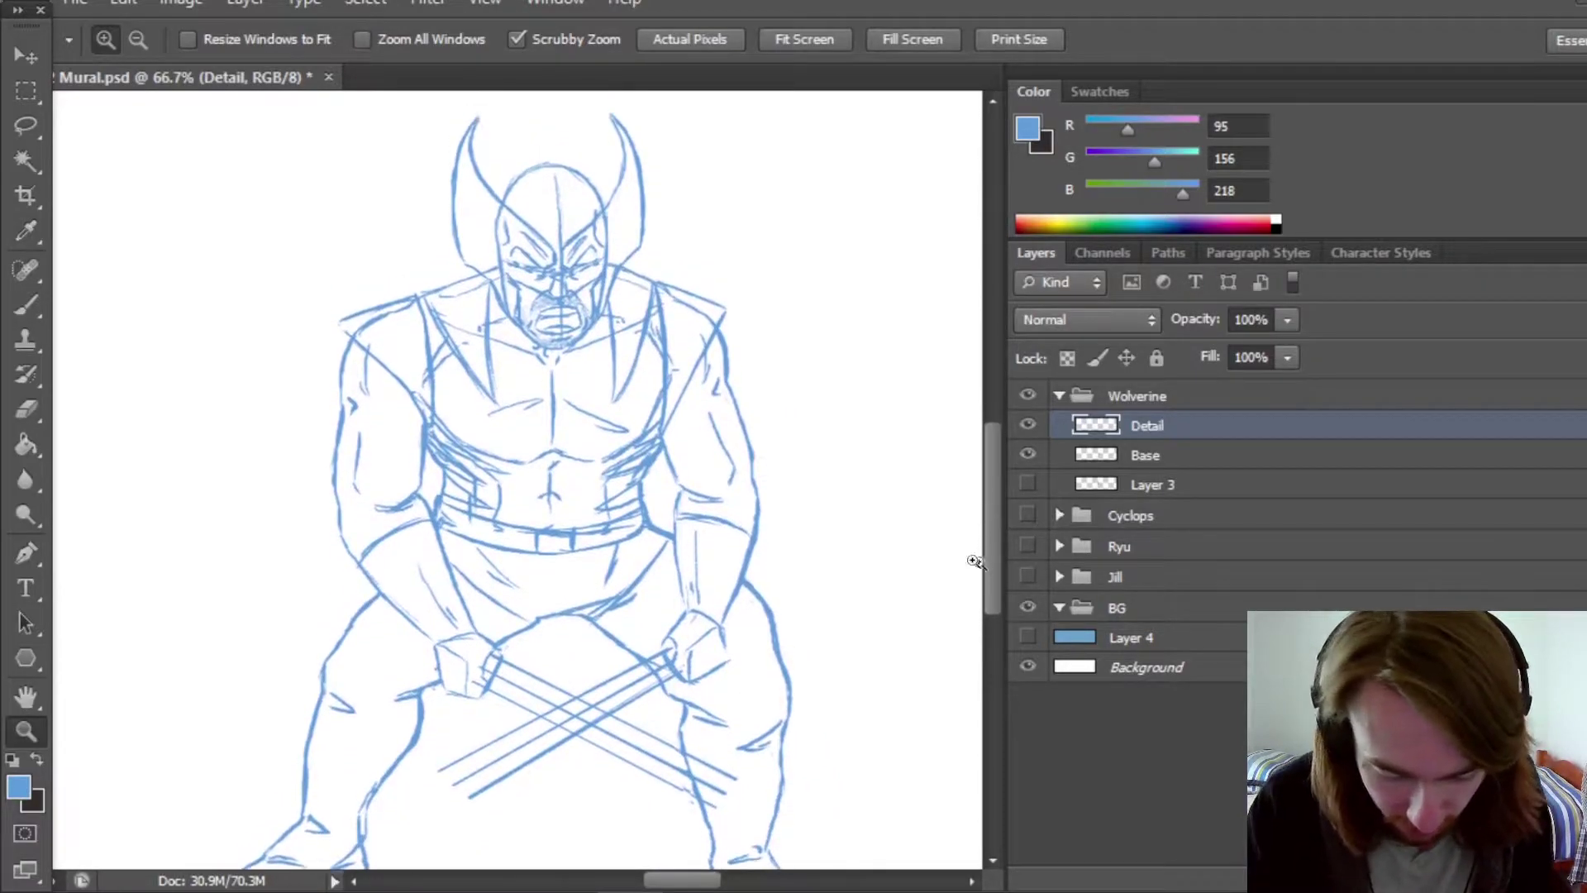
# Set up the Brush with the dark colour (51, 44, 44) as foreground for inking, and save the document.
pyautogui.click(26, 306)
pyautogui.moveTo(990, 509)
pyautogui.mouseDown()
pyautogui.moveTo(989, 537)
pyautogui.moveTo(988, 519)
pyautogui.mouseUp()
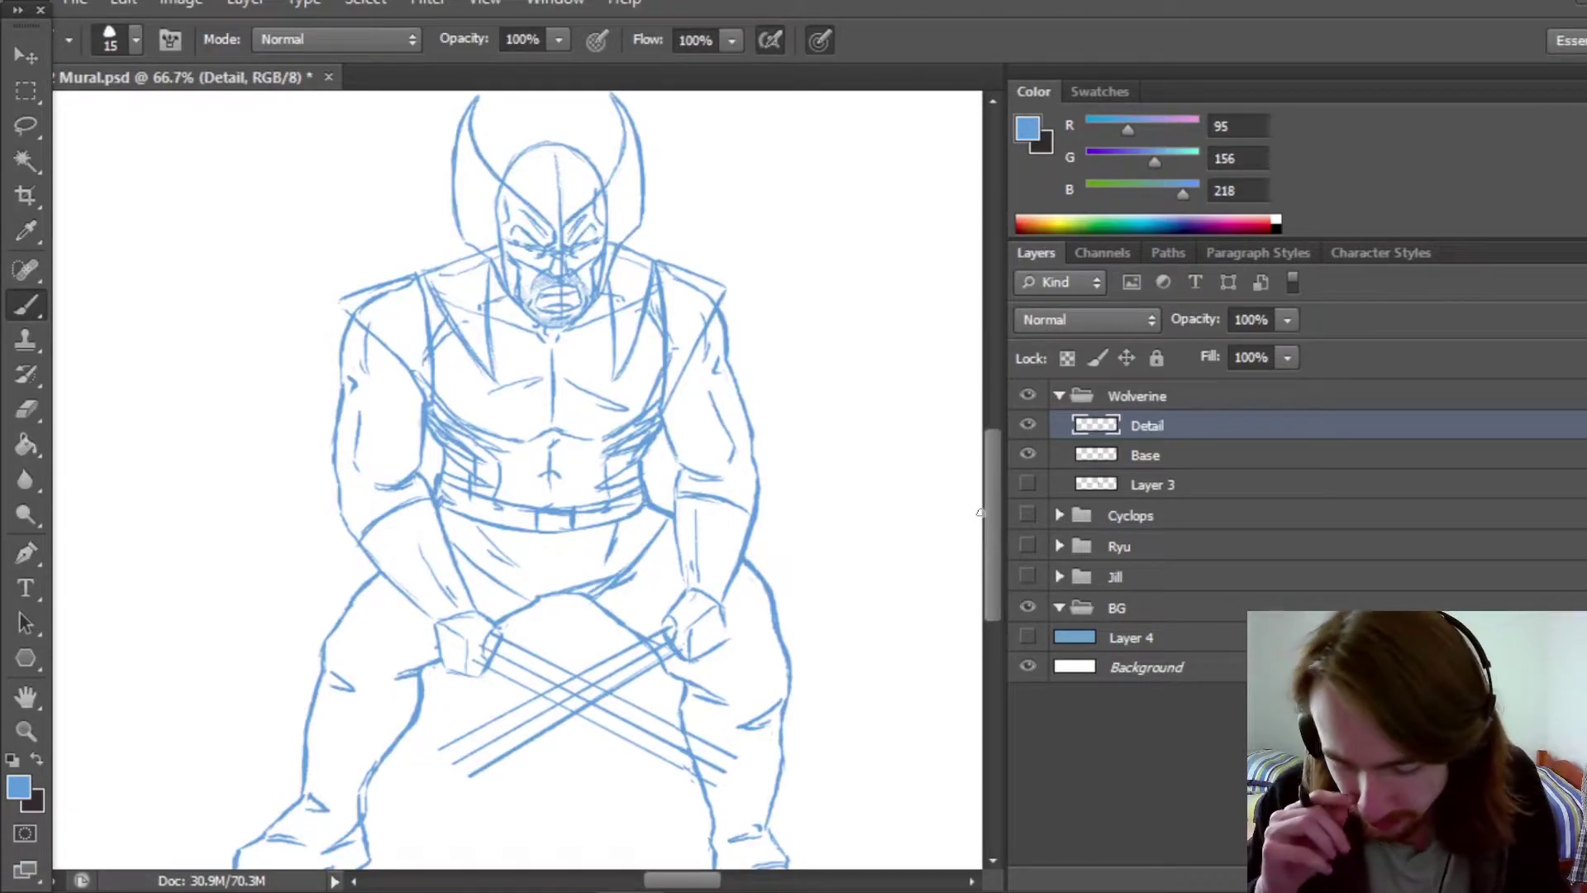
pyautogui.click(35, 757)
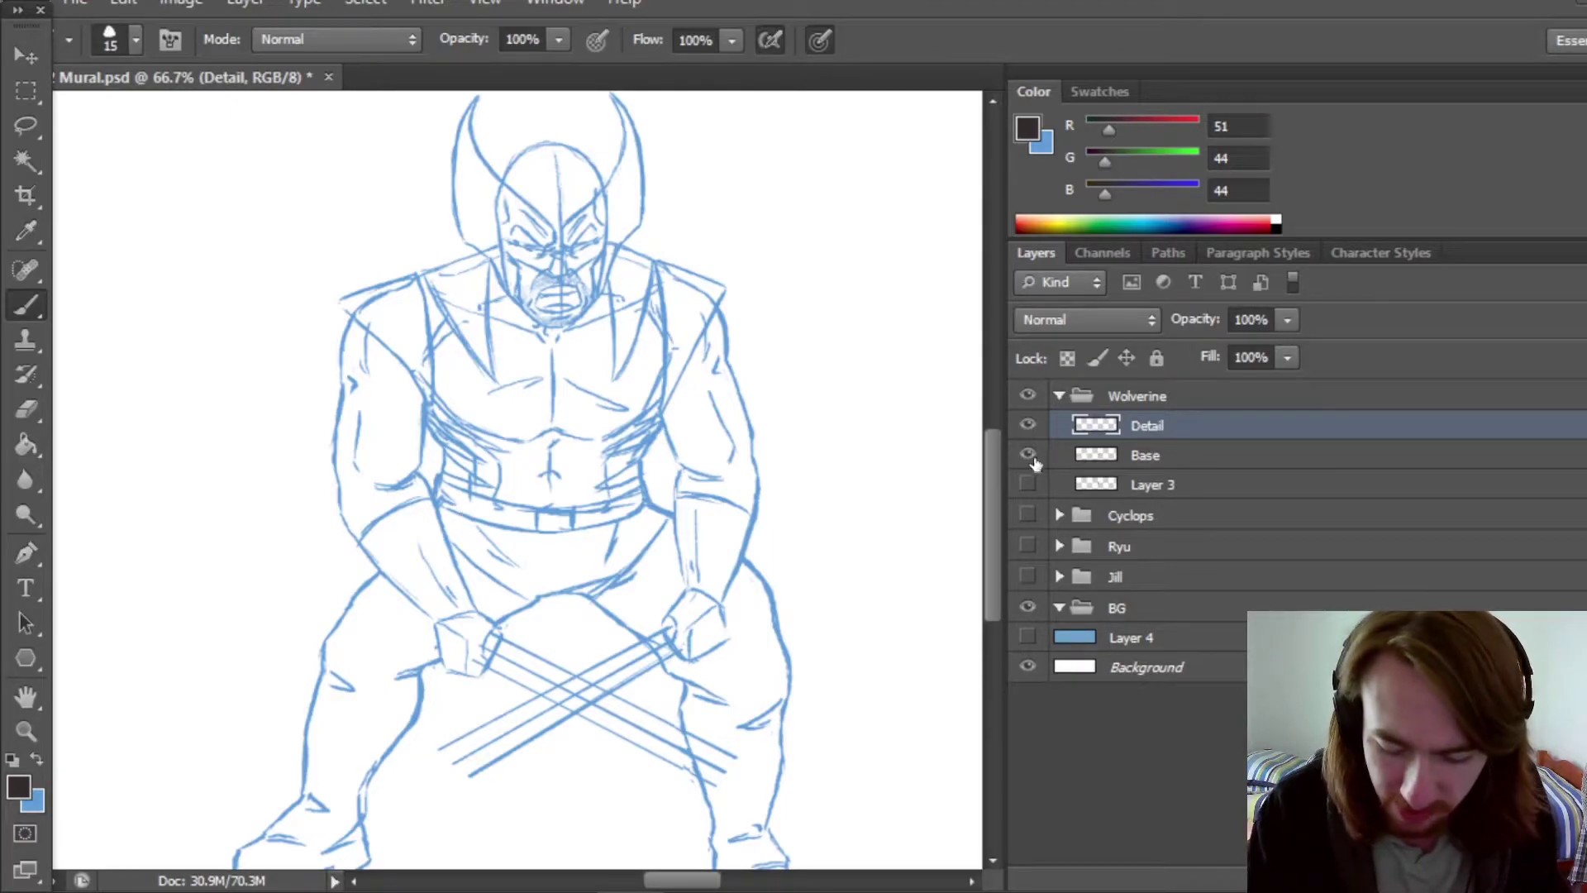
pyautogui.moveTo(990, 490); pyautogui.dragTo(991, 469)
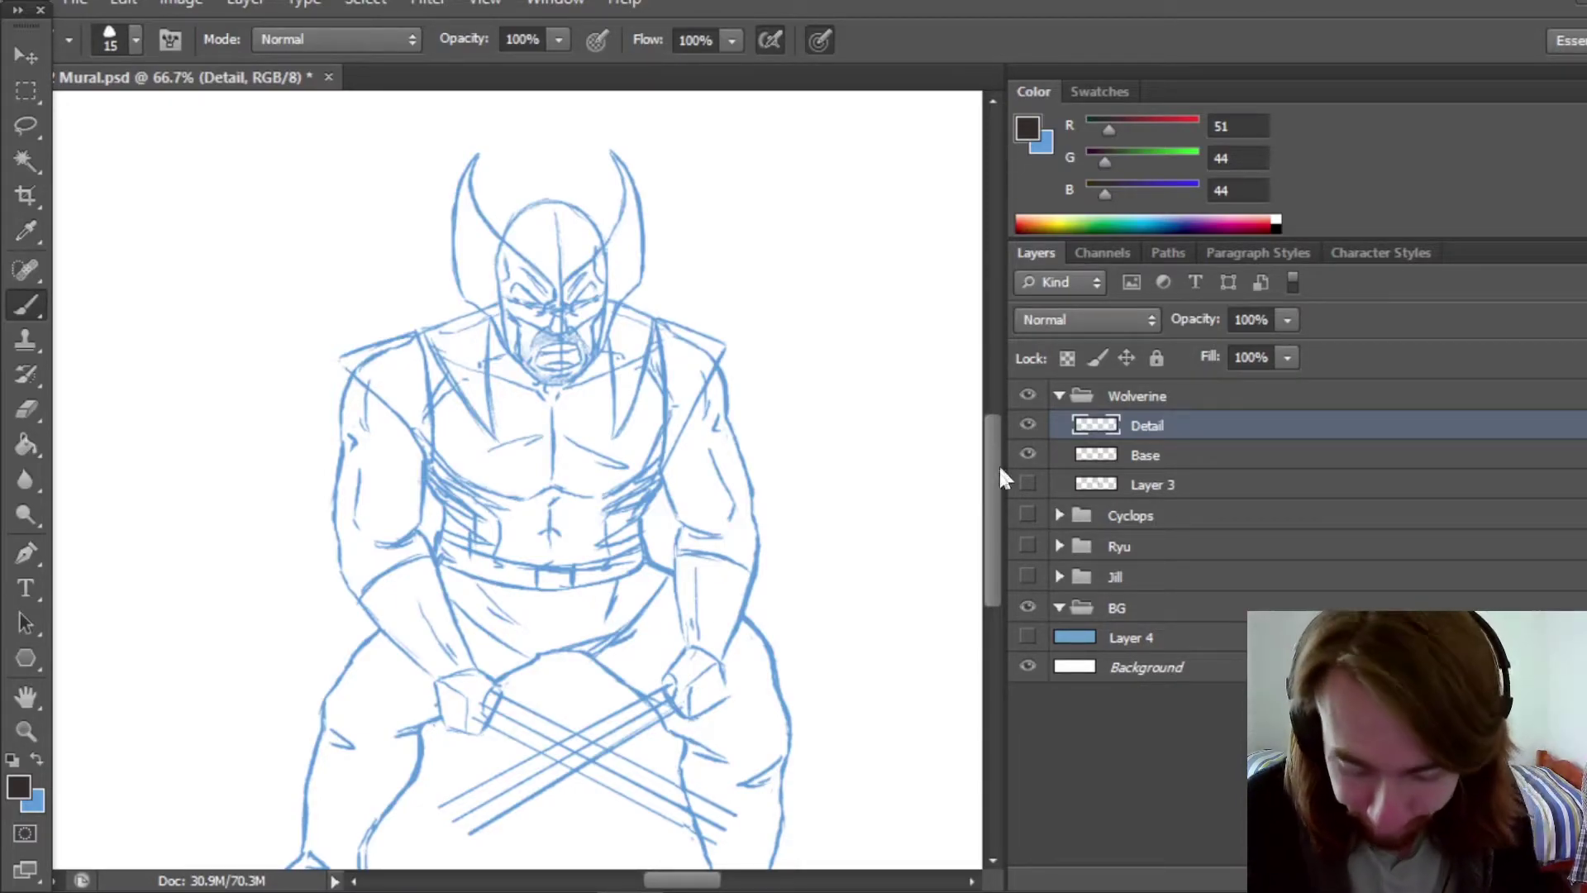
pyautogui.moveTo(995, 495); pyautogui.dragTo(995, 498)
pyautogui.hotkey('ctrl', 's')
# Ink the outlines of both pointed mask horns on the Detail layer, following the blue sketch.
pyautogui.moveTo(471, 158)
pyautogui.mouseDown()
pyautogui.moveTo(550, 277)
pyautogui.moveTo(473, 302)
pyautogui.mouseUp()
pyautogui.click(1028, 453)
pyautogui.click(1028, 455)
pyautogui.moveTo(562, 278)
pyautogui.mouseDown()
pyautogui.moveTo(600, 244)
pyautogui.moveTo(624, 161)
pyautogui.mouseUp()
pyautogui.click(1027, 455)
pyautogui.press('e')
pyautogui.press('b')
pyautogui.moveTo(641, 279); pyautogui.dragTo(622, 154)
pyautogui.press('e')
pyautogui.press('b')
pyautogui.click(1028, 454)
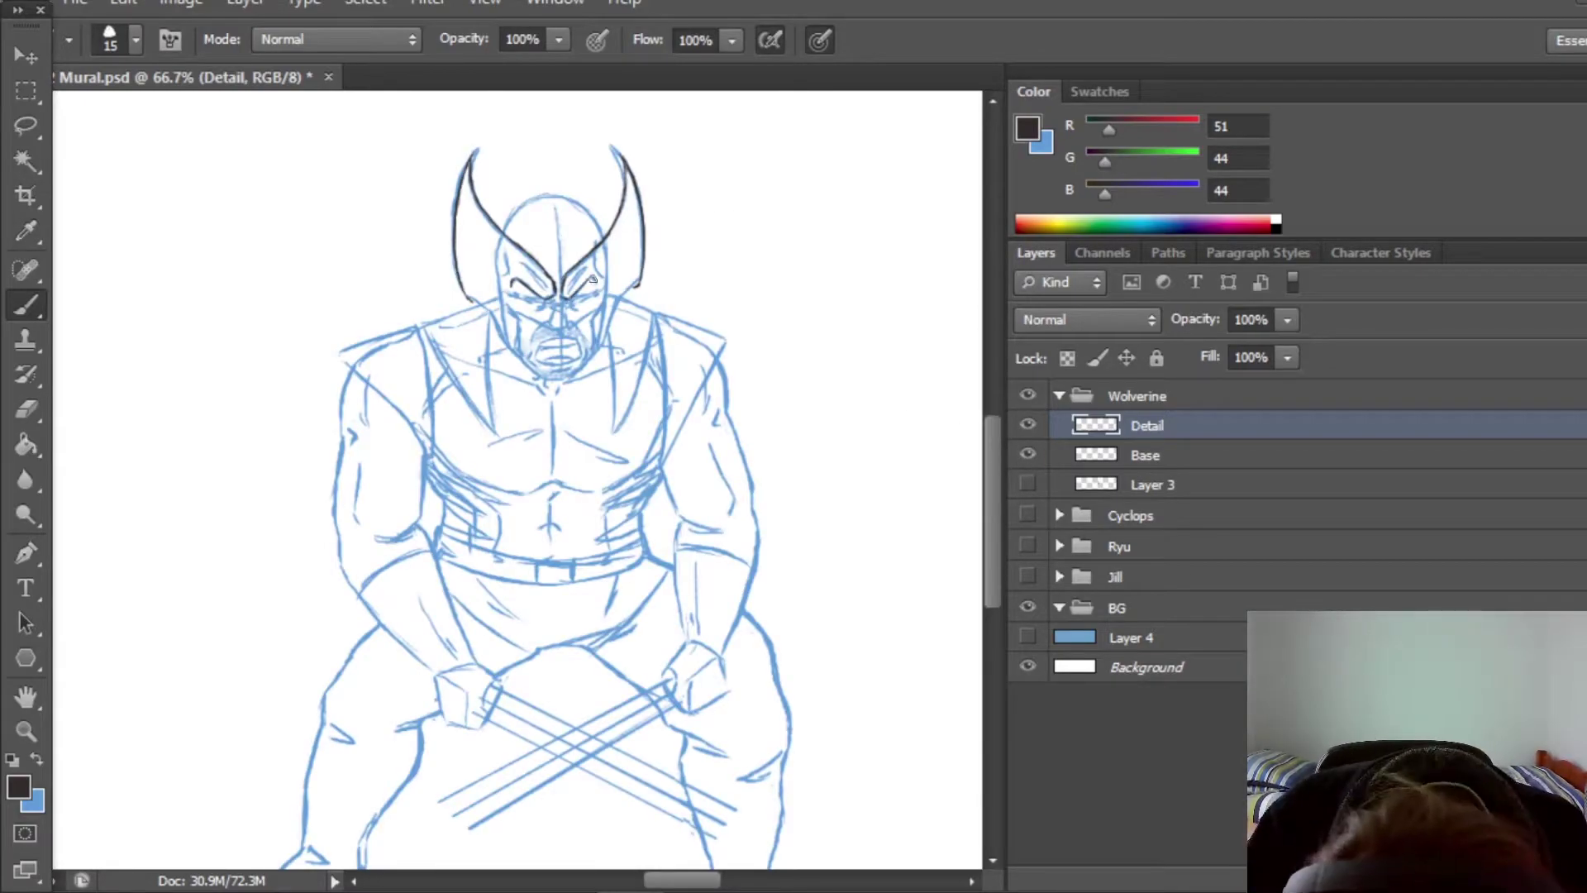
# Ink the angry brow lines around the eyes and the rounded top of the head between the horns.
pyautogui.moveTo(522, 264); pyautogui.dragTo(547, 291)
pyautogui.moveTo(568, 293); pyautogui.dragTo(586, 266)
pyautogui.click(1028, 454)
pyautogui.click(1027, 455)
pyautogui.moveTo(502, 232); pyautogui.dragTo(602, 236)
pyautogui.click(1027, 455)
pyautogui.press('e')
pyautogui.press('b')
# Ink the mask's lower edge around the nose and both cheek guards, checking the lines against the Base sketch.
pyautogui.moveTo(598, 310)
pyautogui.mouseDown()
pyautogui.moveTo(509, 310)
pyautogui.moveTo(517, 357)
pyautogui.moveTo(501, 331)
pyautogui.mouseUp()
pyautogui.moveTo(609, 313); pyautogui.dragTo(594, 354)
pyautogui.moveTo(519, 319); pyautogui.dragTo(519, 356)
pyautogui.moveTo(634, 286)
pyautogui.mouseDown()
pyautogui.moveTo(606, 325)
pyautogui.moveTo(560, 310)
pyautogui.mouseUp()
pyautogui.click(1028, 454)
pyautogui.click(1028, 454)
pyautogui.click(1028, 454)
pyautogui.click(1027, 454)
pyautogui.click(1027, 454)
pyautogui.click(1027, 454)
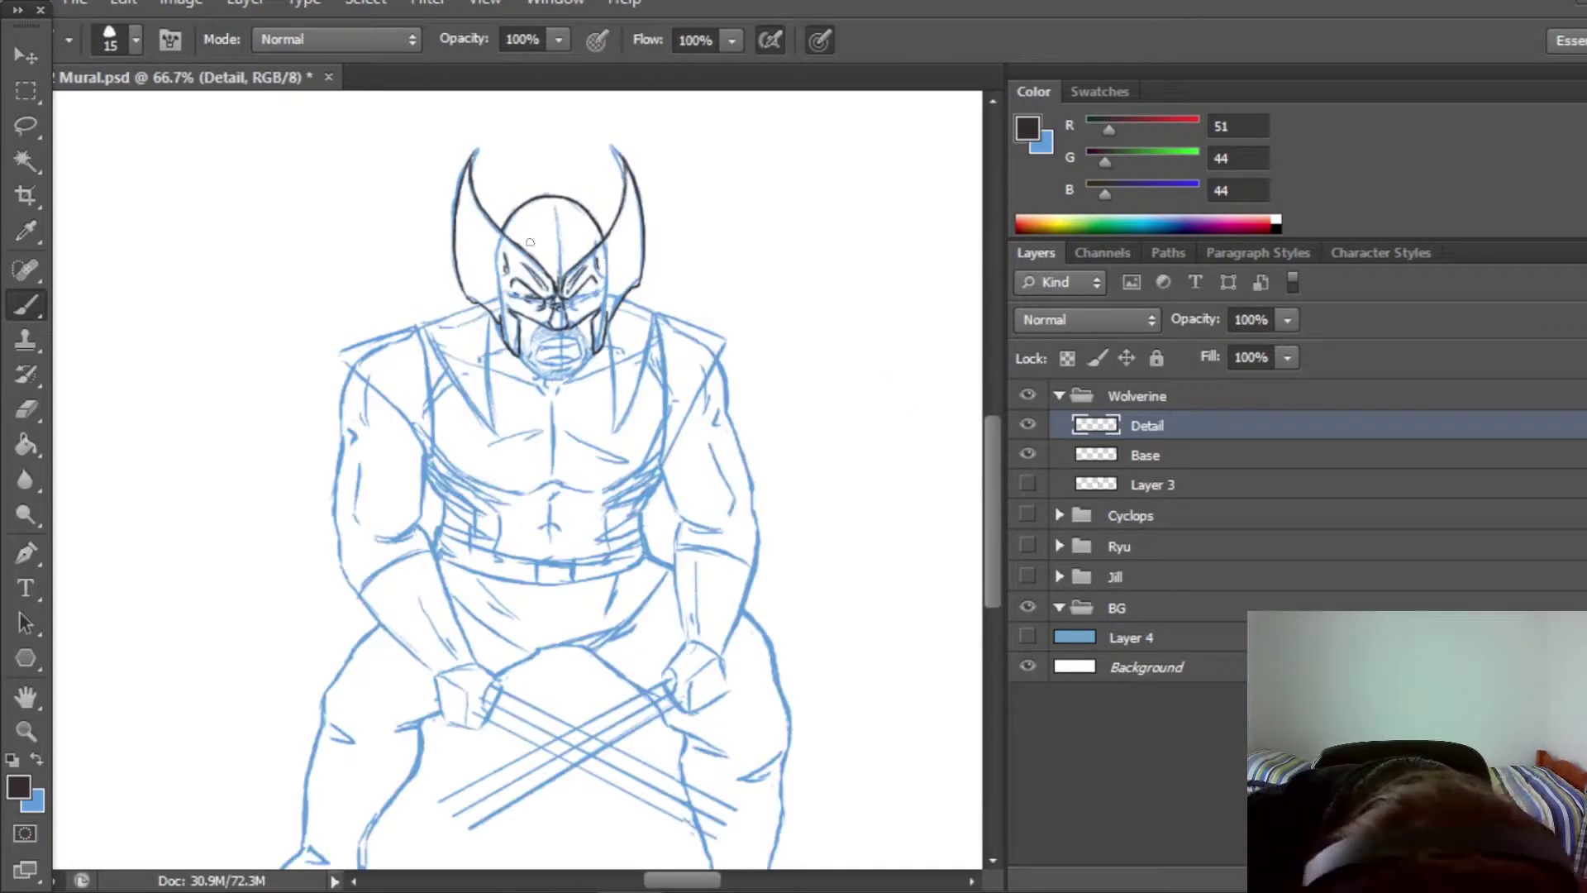
# Refine the ink lines around the eyes and nose, comparing them with the Base sketch shown and hidden.
pyautogui.click(1027, 454)
pyautogui.click(1027, 454)
pyautogui.moveTo(568, 307); pyautogui.dragTo(586, 295)
pyautogui.click(1027, 454)
pyautogui.press('e')
pyautogui.click(1027, 453)
pyautogui.press('b')
pyautogui.click(1028, 454)
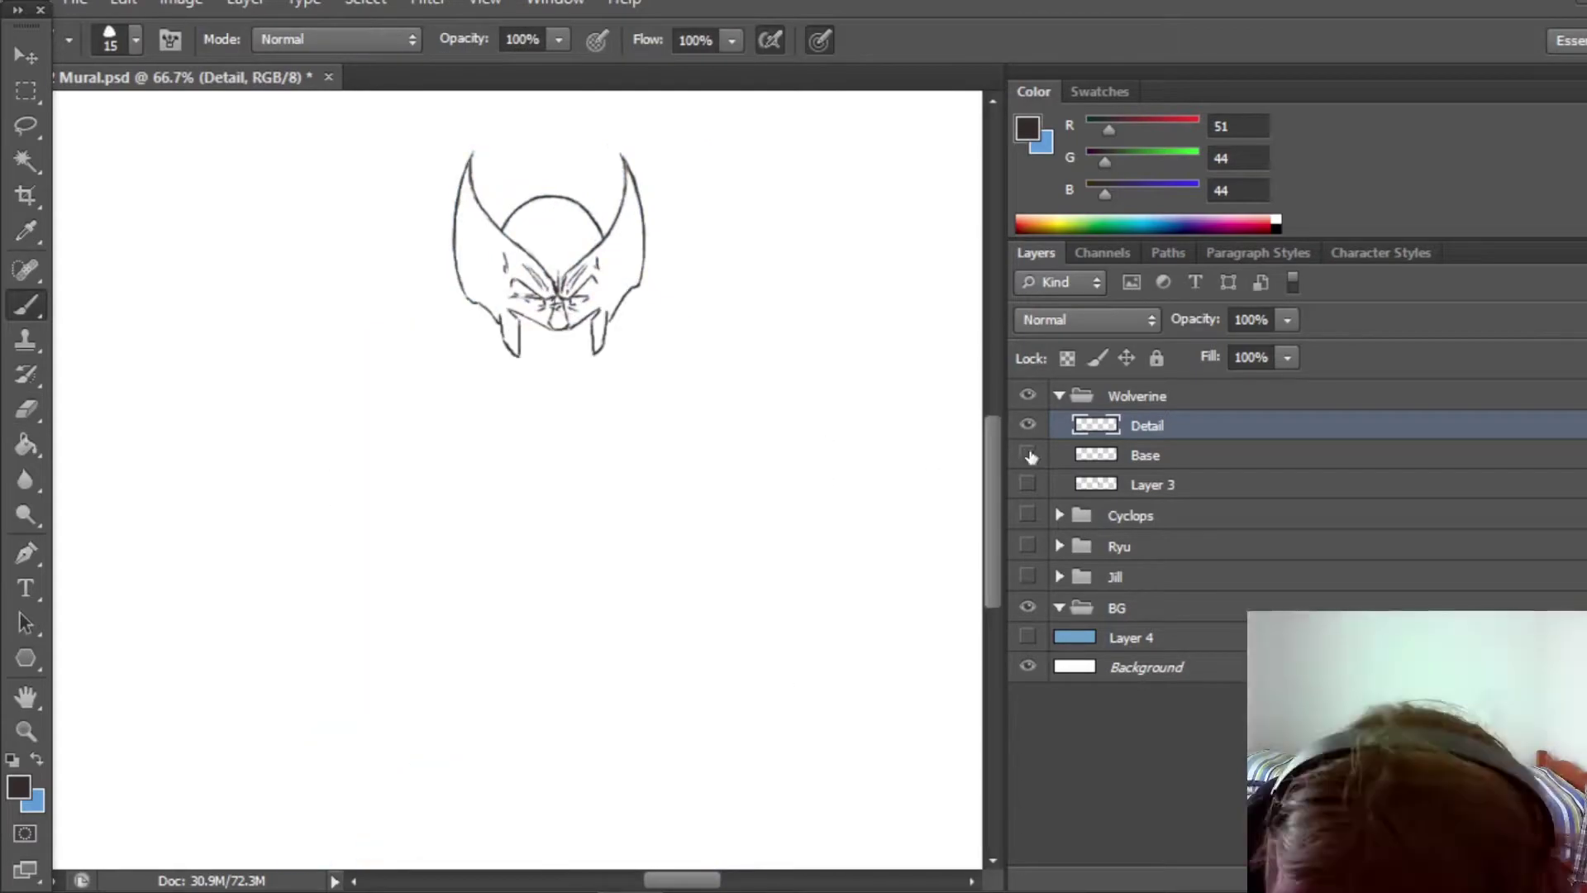
pyautogui.click(1027, 454)
pyautogui.click(1027, 454)
pyautogui.click(1027, 454)
pyautogui.click(1027, 453)
pyautogui.press('e')
pyautogui.scroll(2, 503, 416)
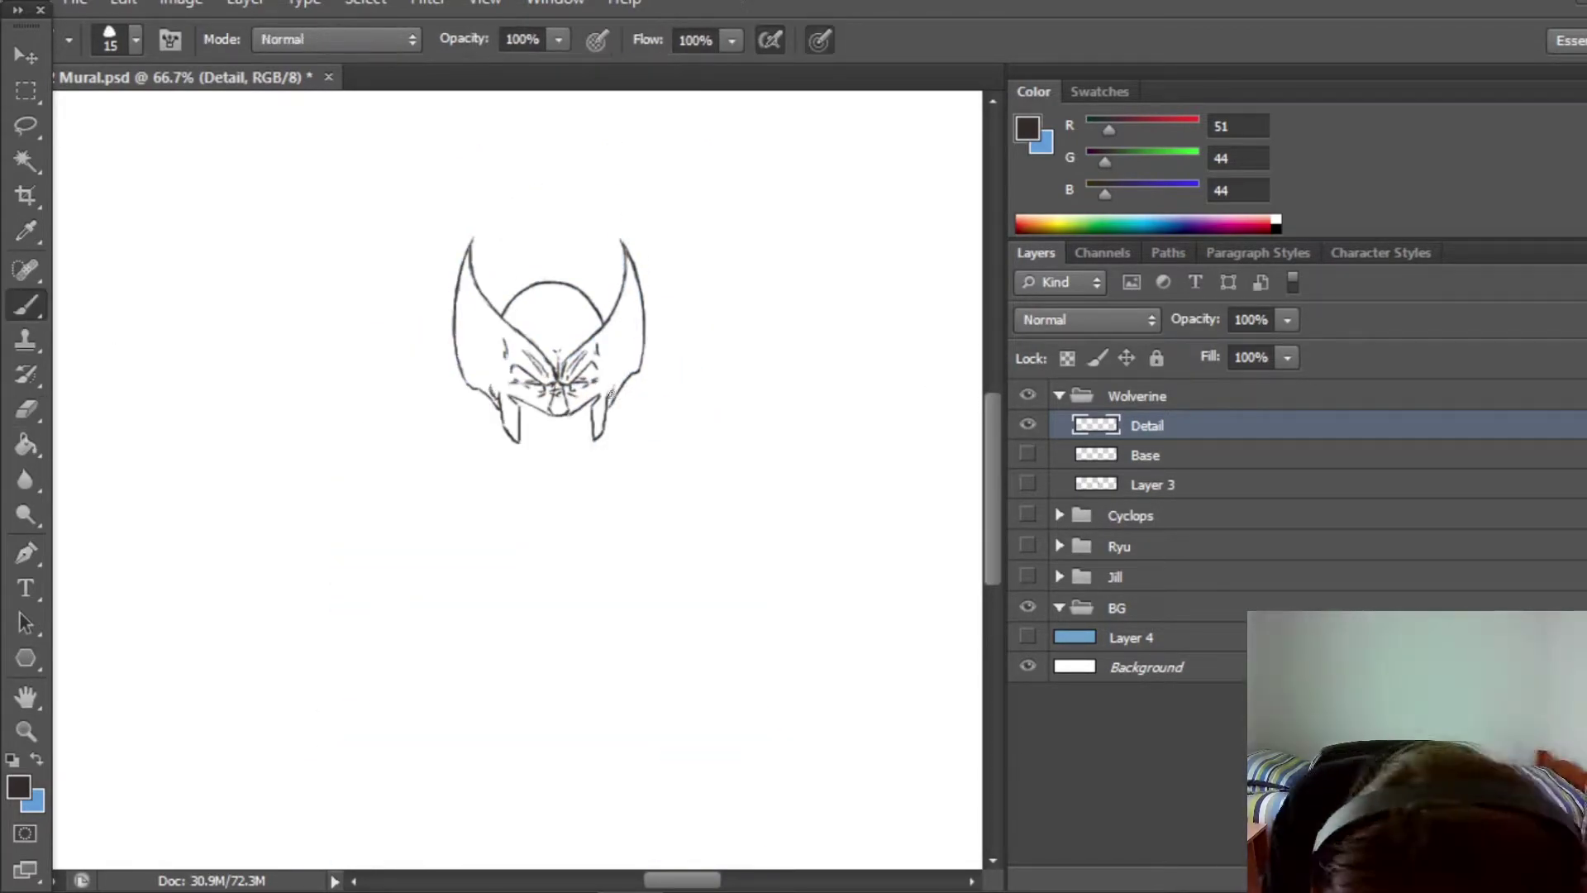
# Ink the jawline and chin below the mask's cheek guards.
pyautogui.press('b')
pyautogui.scroll(-1, 505, 417)
pyautogui.click(1028, 453)
pyautogui.moveTo(519, 400); pyautogui.dragTo(569, 423)
pyautogui.click(1027, 454)
pyautogui.moveTo(568, 423)
pyautogui.mouseDown()
pyautogui.moveTo(598, 393)
pyautogui.moveTo(560, 407)
pyautogui.moveTo(577, 390)
pyautogui.mouseUp()
pyautogui.click(1028, 454)
pyautogui.click(1027, 454)
pyautogui.press('e')
pyautogui.press('b')
# Ink the open shouting mouth with a dark interior and teeth, clean up its lines, and save the document.
pyautogui.click(1027, 454)
pyautogui.click(1027, 453)
pyautogui.click(1027, 454)
pyautogui.click(1027, 454)
pyautogui.click(1027, 453)
pyautogui.click(1027, 454)
pyautogui.press('e')
pyautogui.click(1027, 453)
pyautogui.press('b')
pyautogui.click(1028, 454)
pyautogui.press('e')
pyautogui.press('b')
pyautogui.press('e')
pyautogui.press('b')
pyautogui.moveTo(551, 397)
pyautogui.mouseDown()
pyautogui.moveTo(568, 391)
pyautogui.moveTo(543, 398)
pyautogui.mouseUp()
pyautogui.click(1027, 454)
pyautogui.hotkey('ctrl', 's')
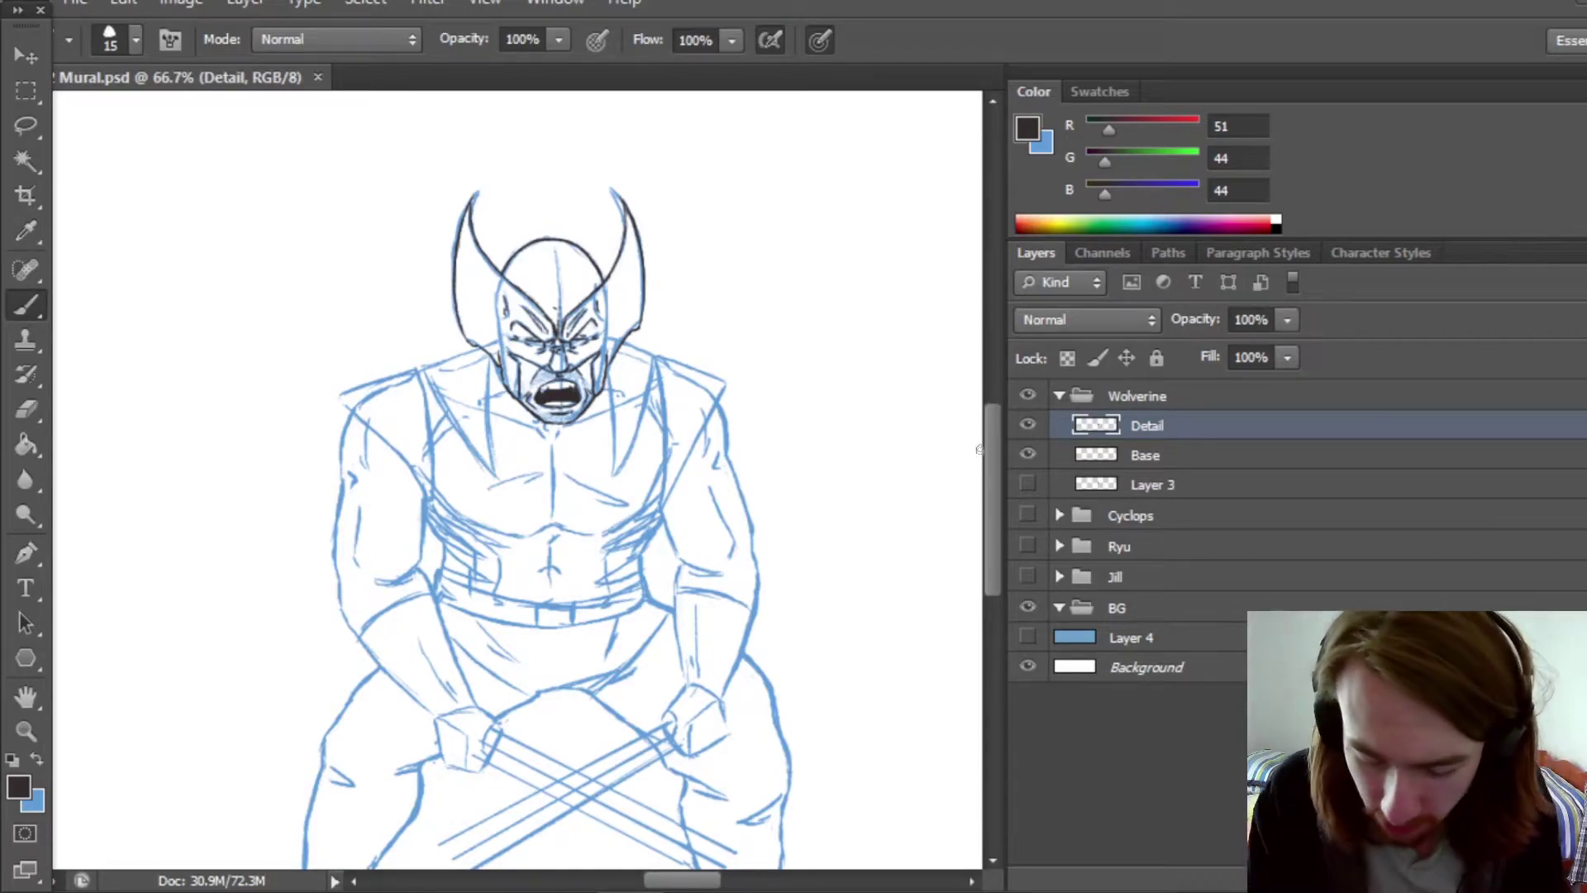
# Examine the inked head without its Base sketch and compare it with the temporarily shown Cyclops figure.
pyautogui.scroll(-1, 983, 463)
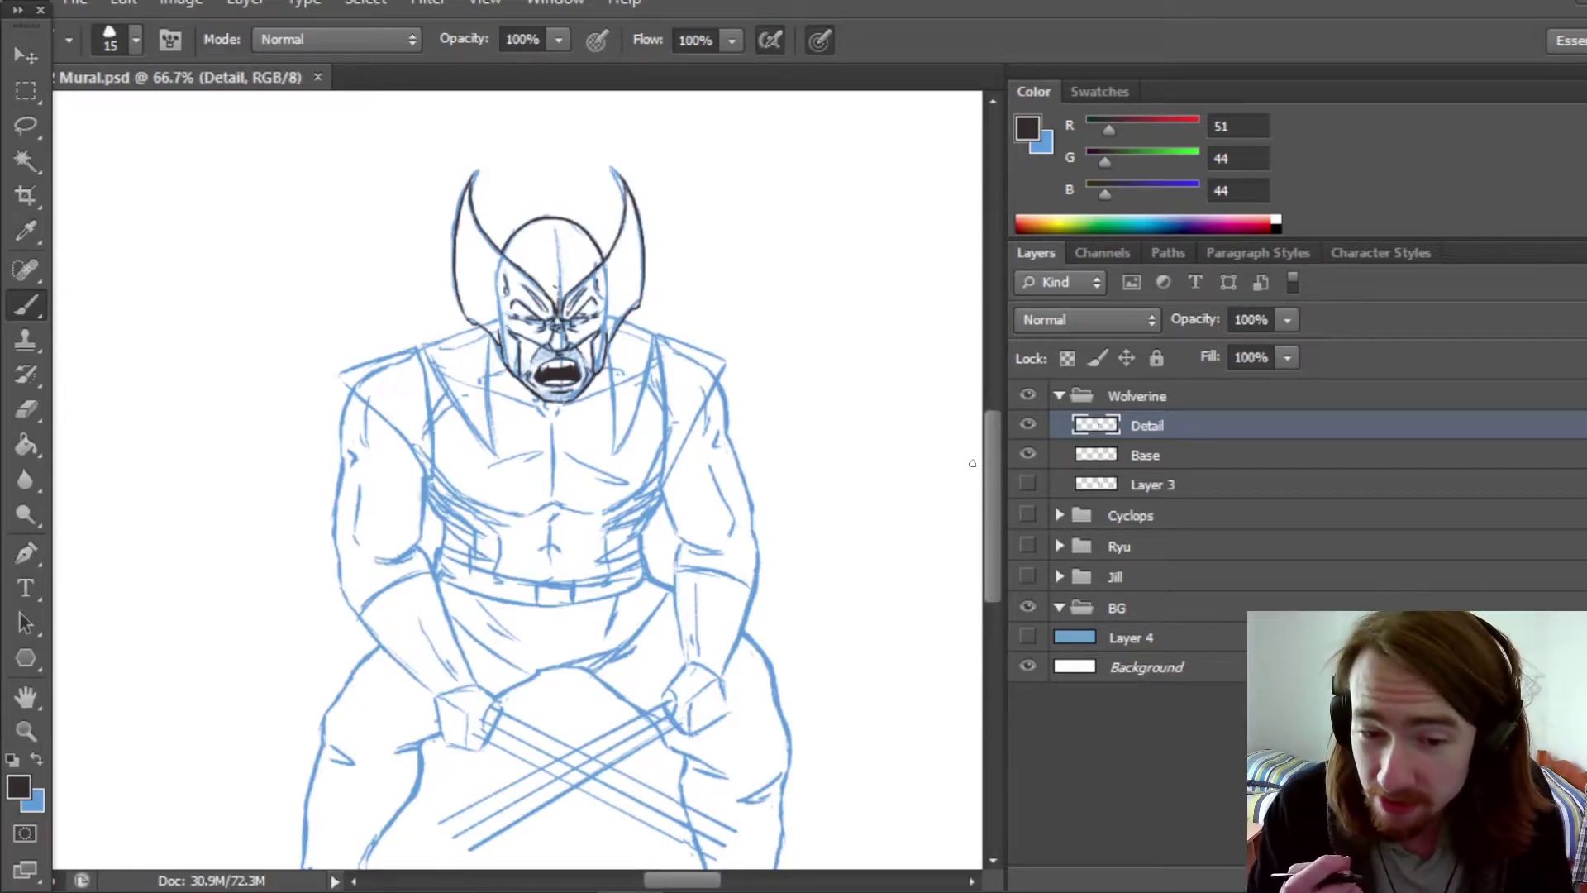
pyautogui.click(1027, 453)
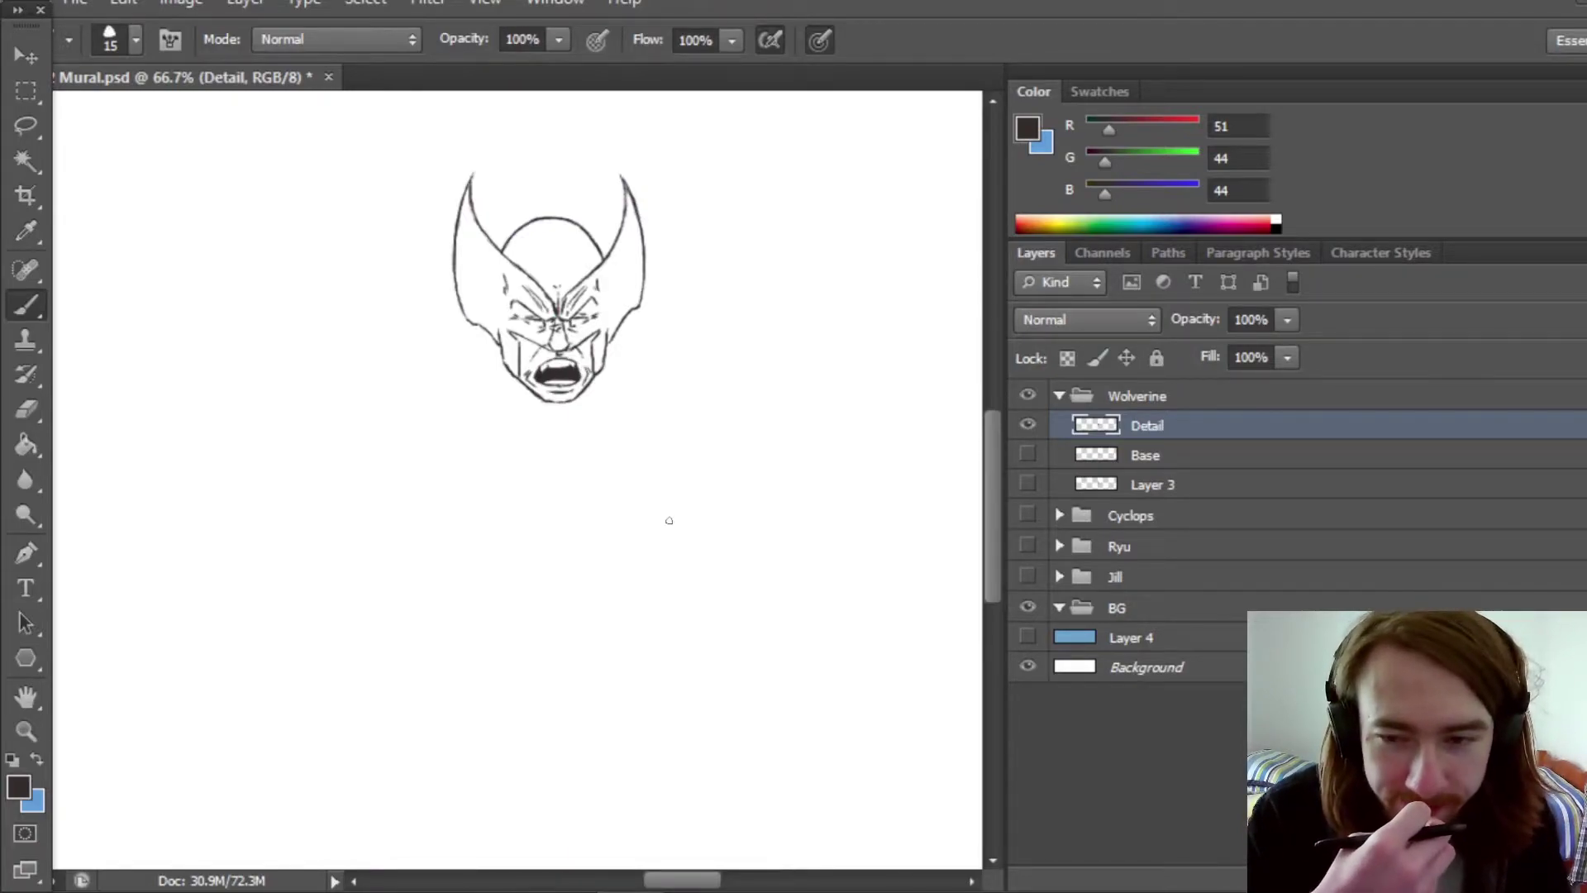
pyautogui.click(1027, 514)
pyautogui.hscroll(3, 974, 563)
pyautogui.scroll(5, 974, 562)
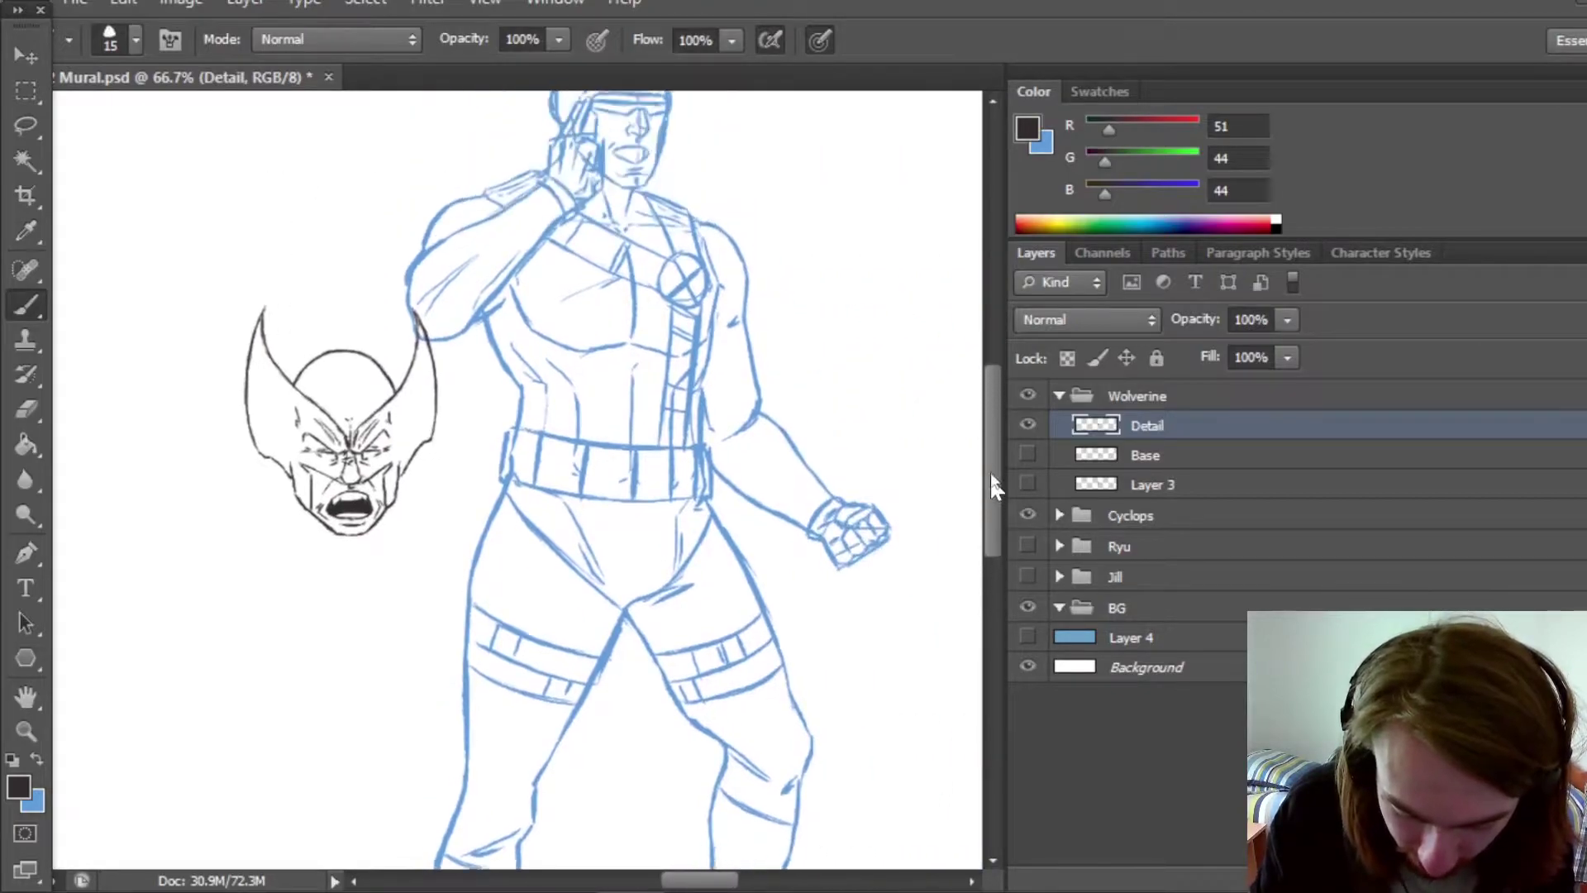
pyautogui.hscroll(-3, 753, 844)
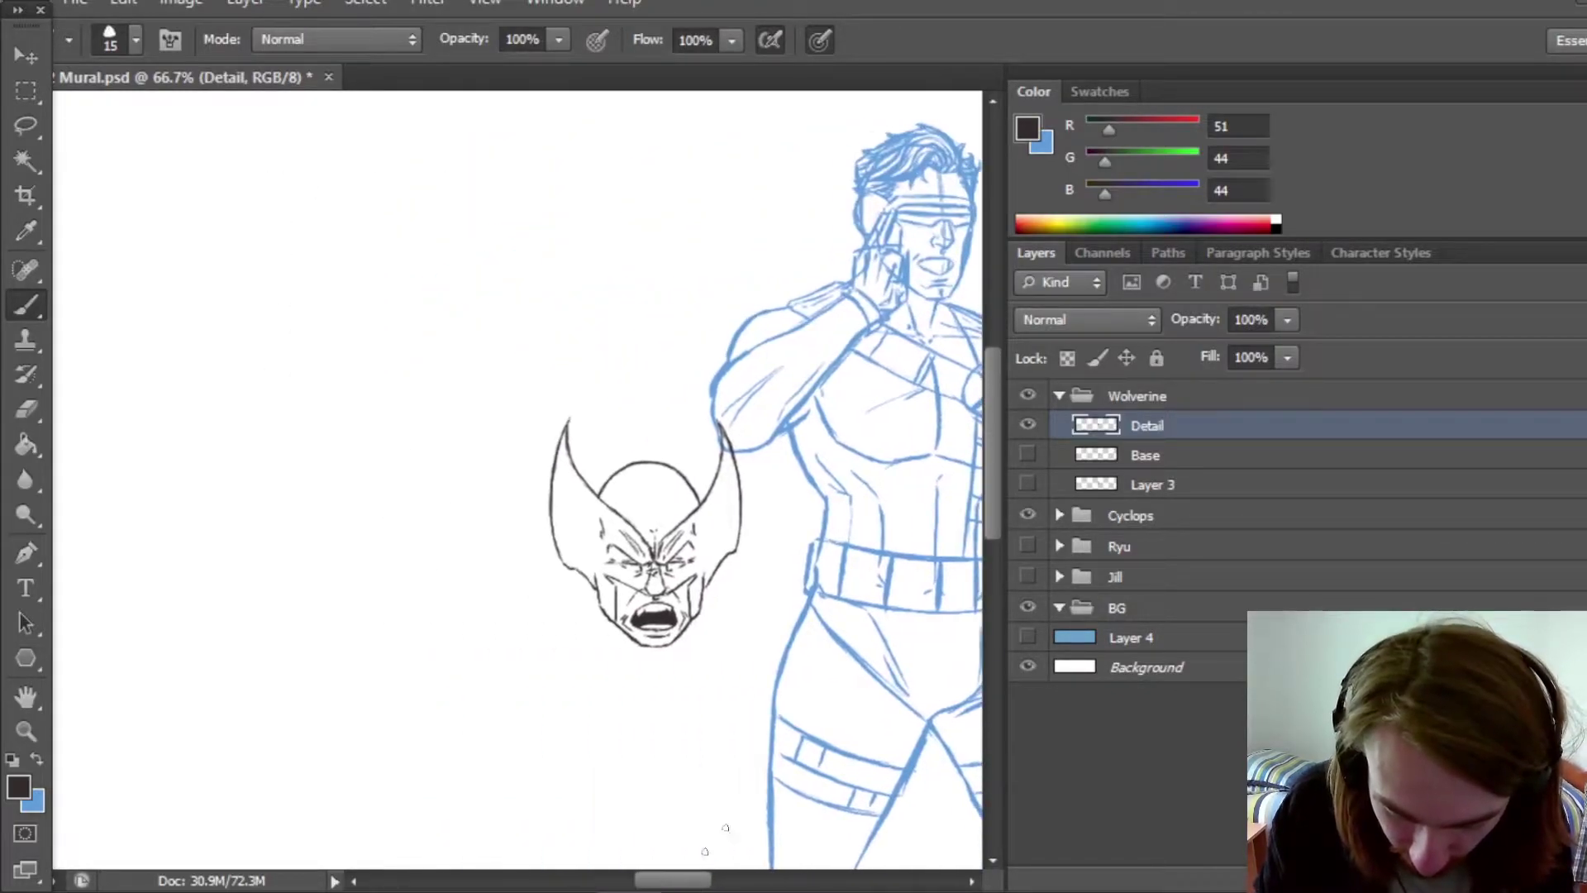
pyautogui.click(1027, 515)
pyautogui.scroll(-2, 990, 462)
pyautogui.click(1027, 455)
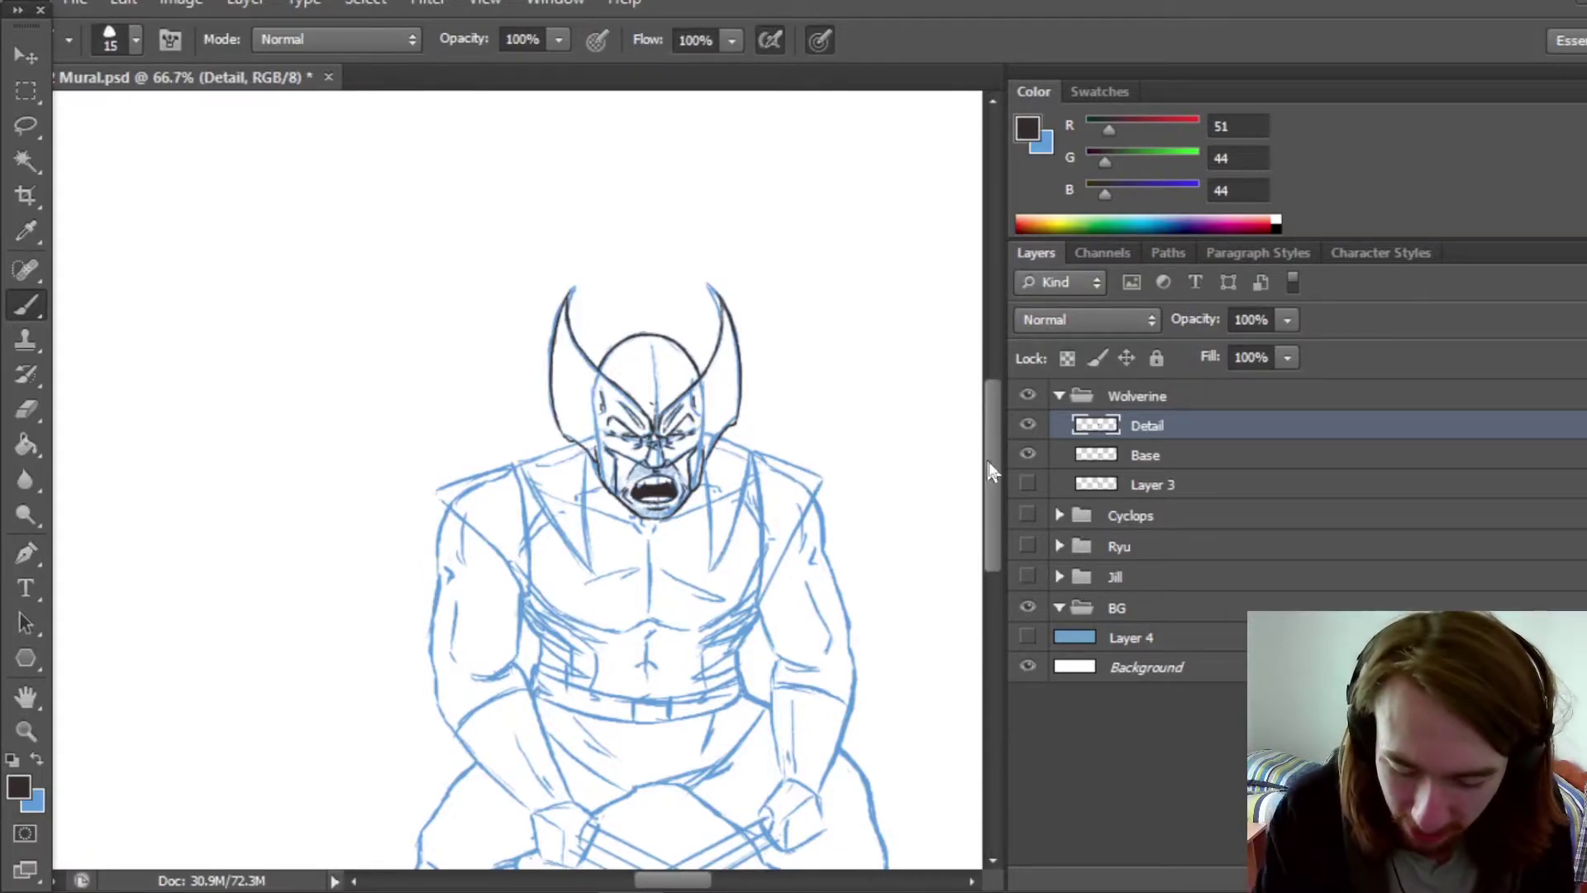
pyautogui.moveTo(987, 464); pyautogui.dragTo(993, 504)
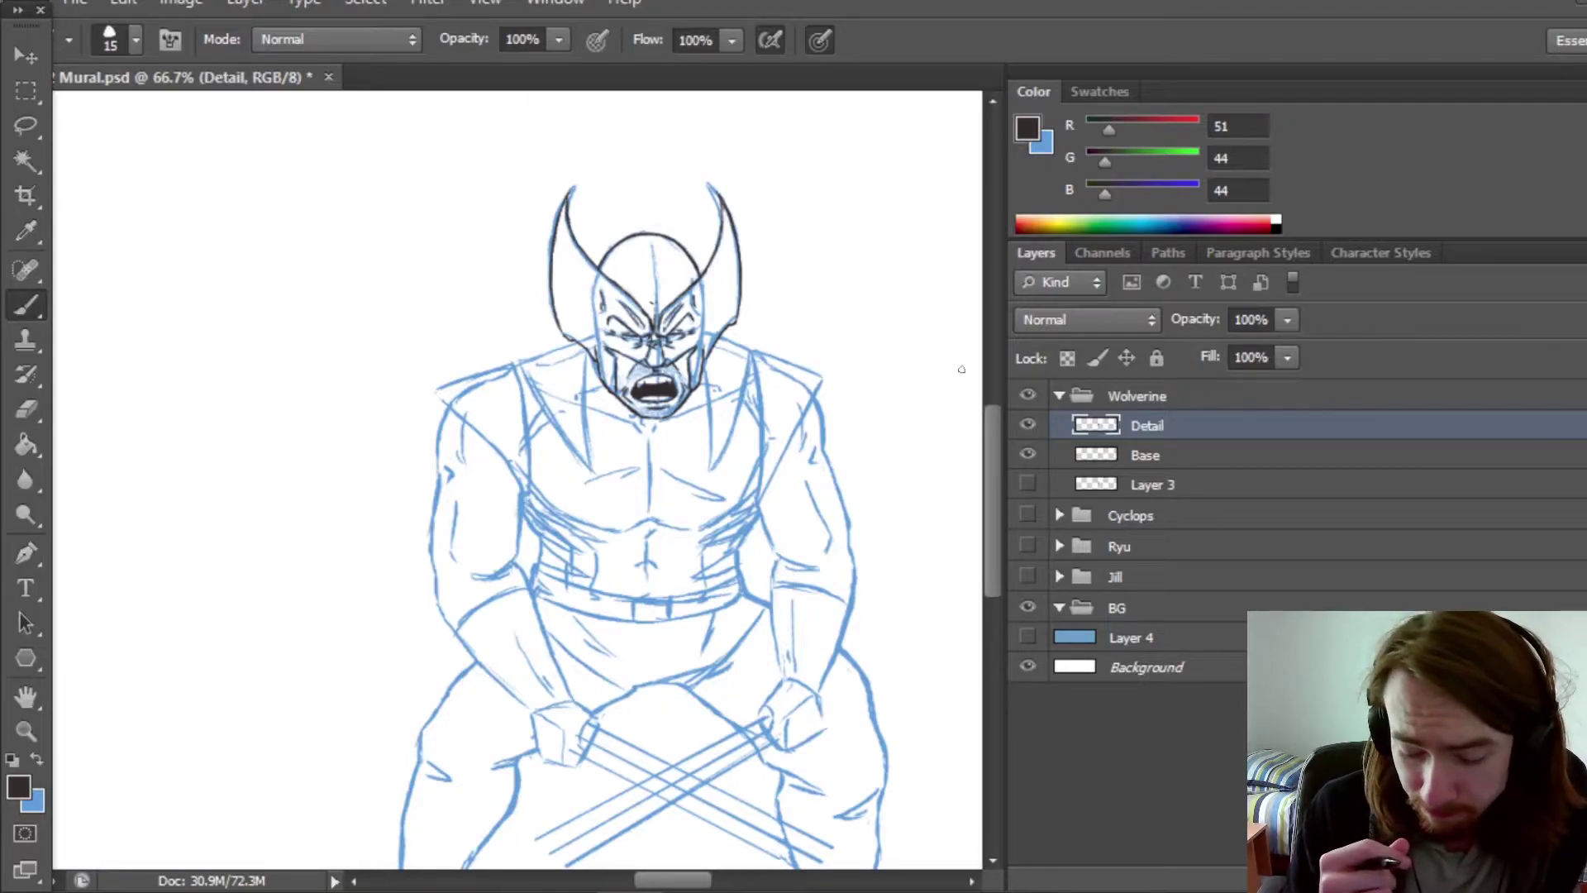
pyautogui.click(1027, 454)
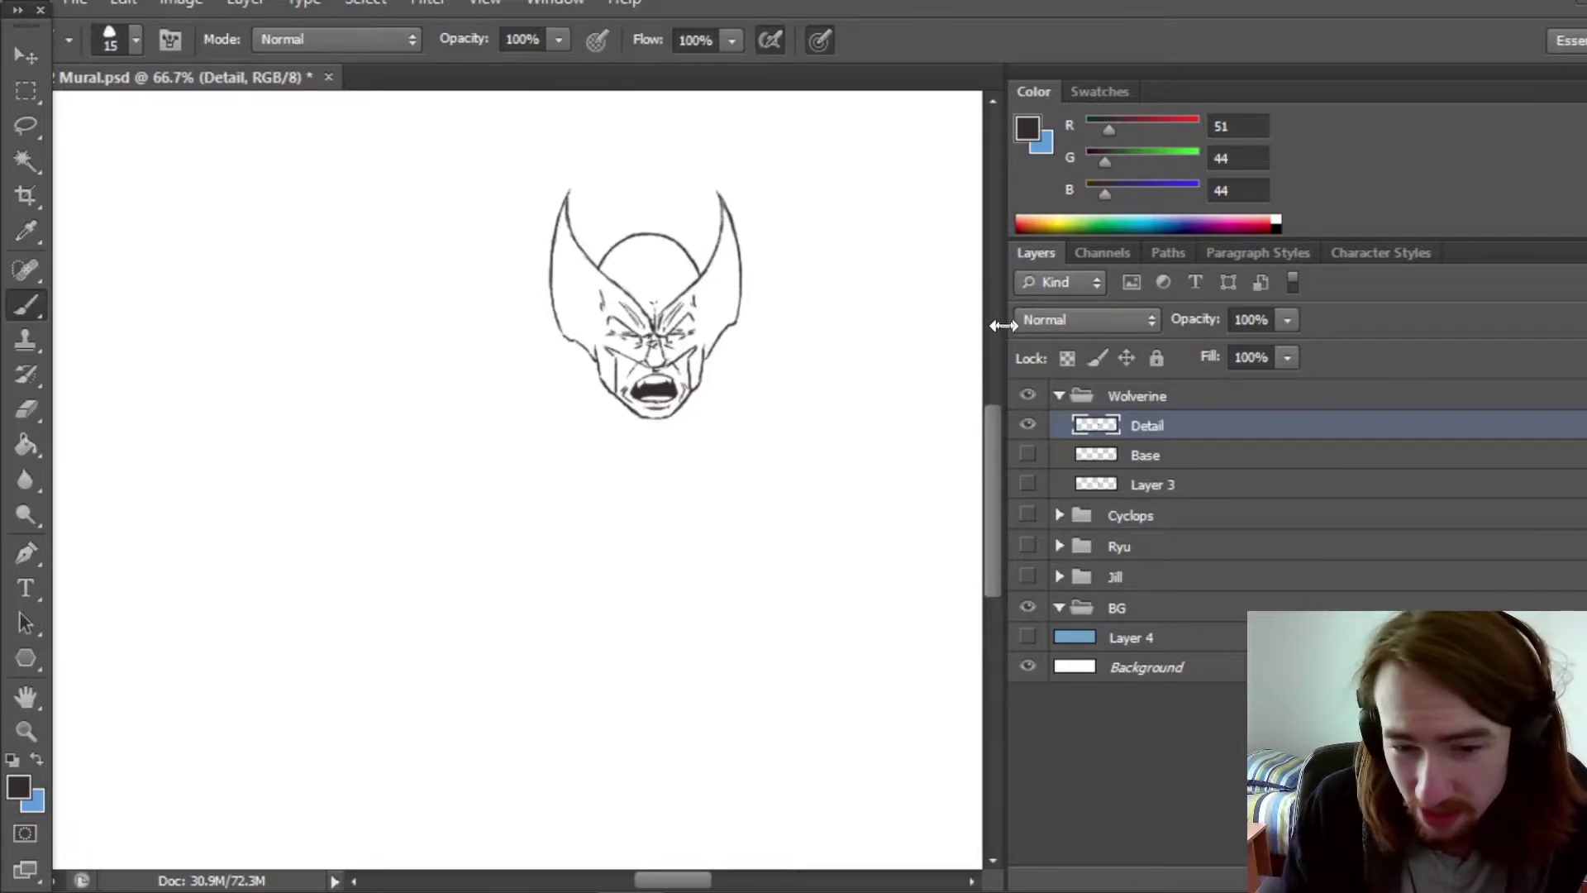
pyautogui.scroll(2, 992, 434)
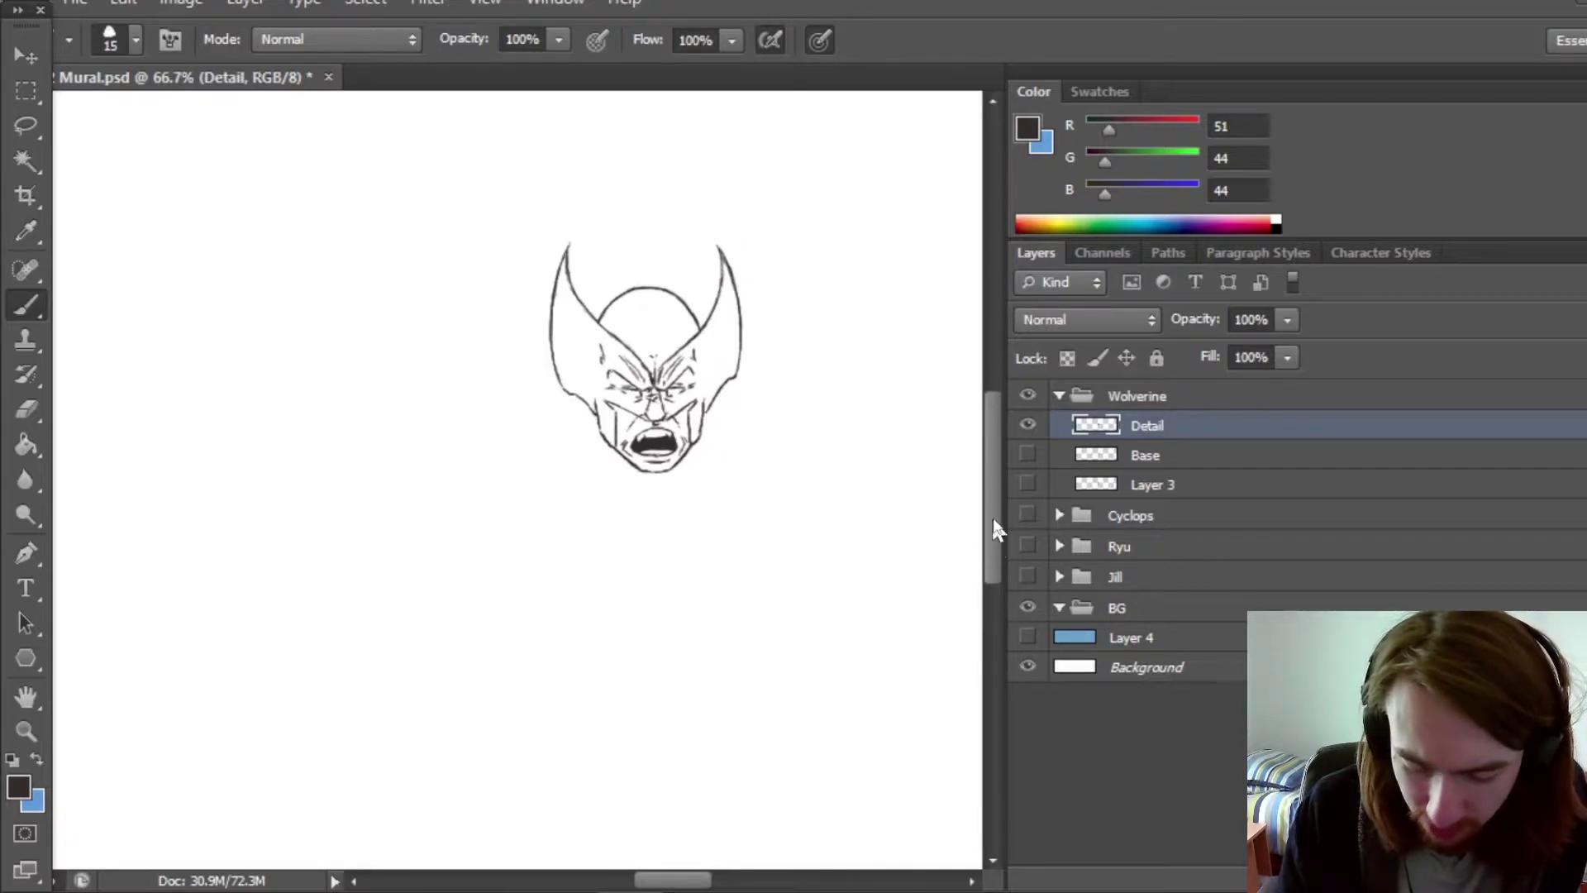
pyautogui.click(1026, 453)
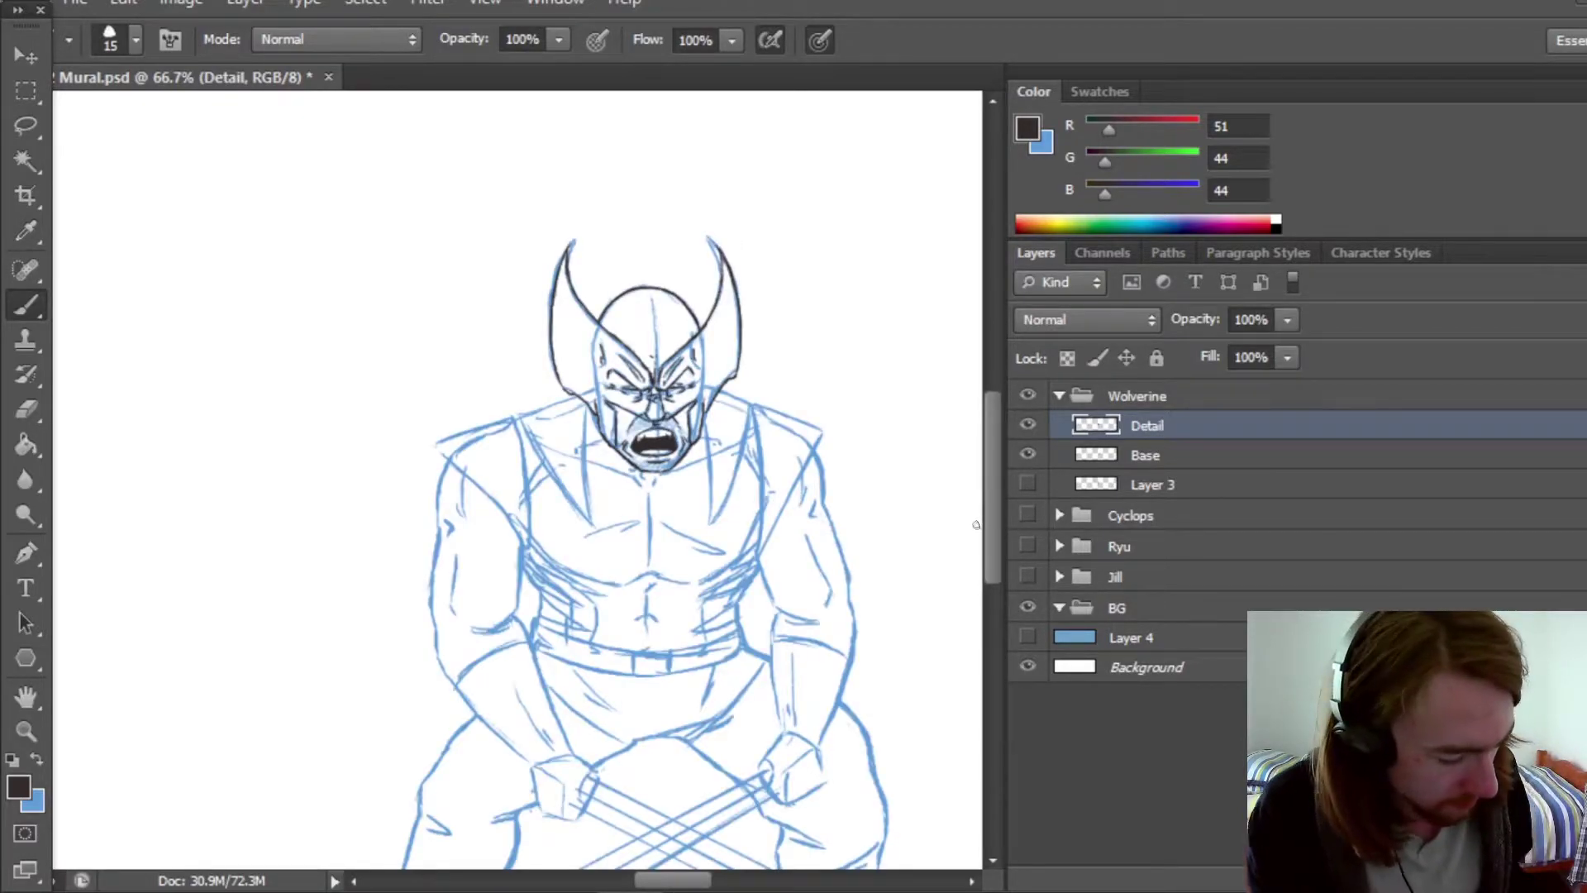
# Shade the stubble around the mouth and ink the short neck-to-shoulder lines on both sides of the mask.
pyautogui.click(1027, 455)
pyautogui.scroll(-1, 992, 533)
pyautogui.scroll(1, 996, 496)
pyautogui.click(1026, 454)
pyautogui.click(1027, 454)
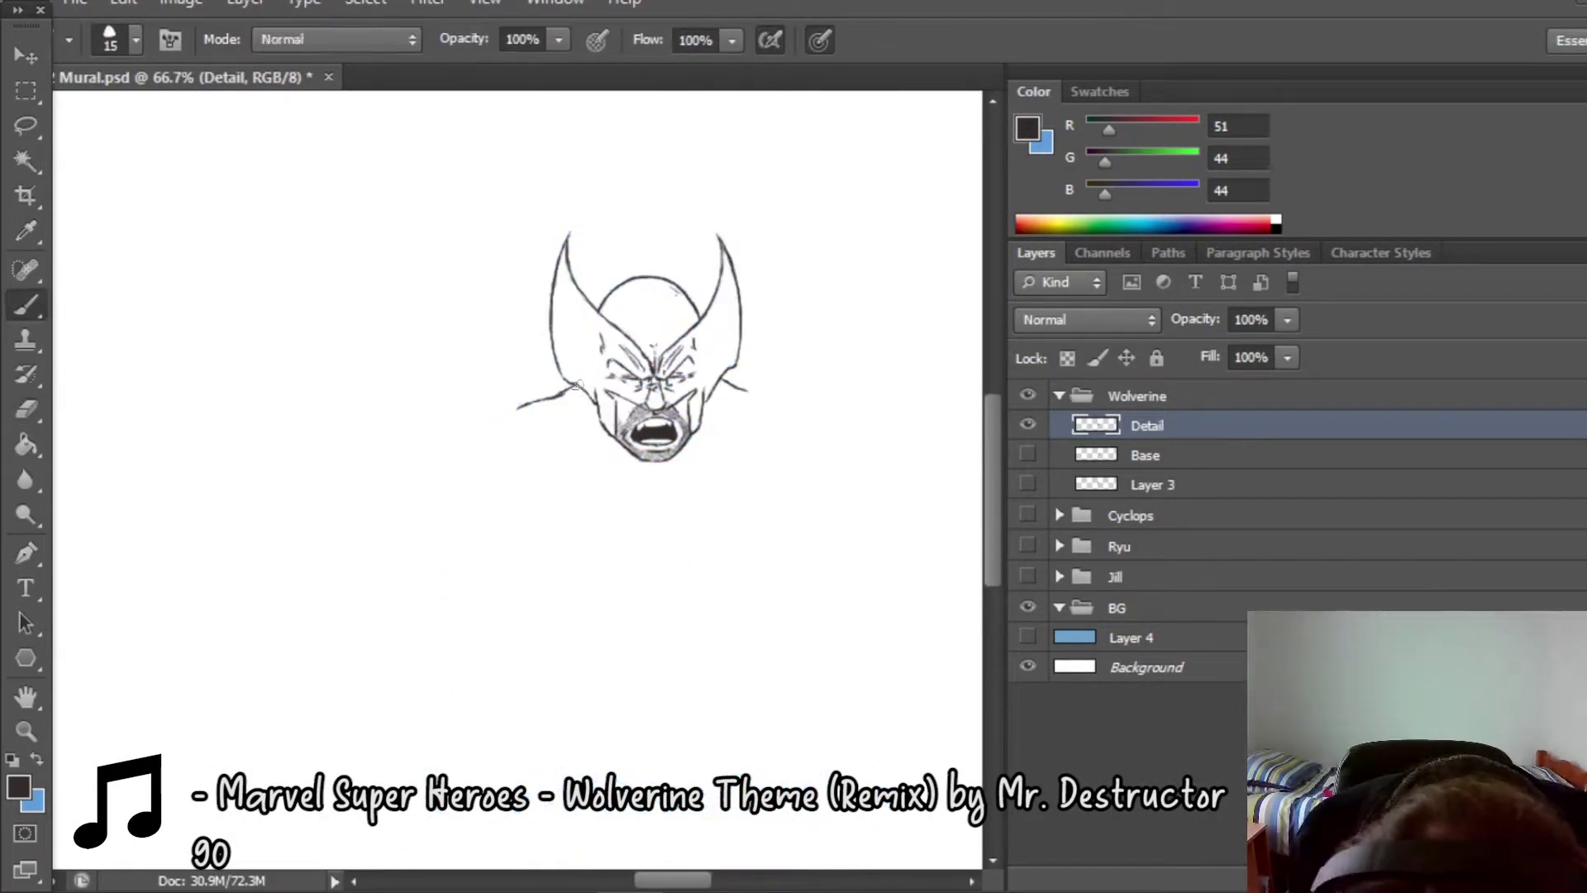
# Ink the pointed shoulder pad on Wolverine's right shoulder, following the Base sketch.
pyautogui.click(1027, 455)
pyautogui.moveTo(438, 448); pyautogui.dragTo(526, 538)
pyautogui.moveTo(438, 431); pyautogui.dragTo(513, 408)
pyautogui.moveTo(514, 412); pyautogui.dragTo(529, 537)
pyautogui.click(1026, 455)
pyautogui.click(1026, 454)
pyautogui.click(1027, 455)
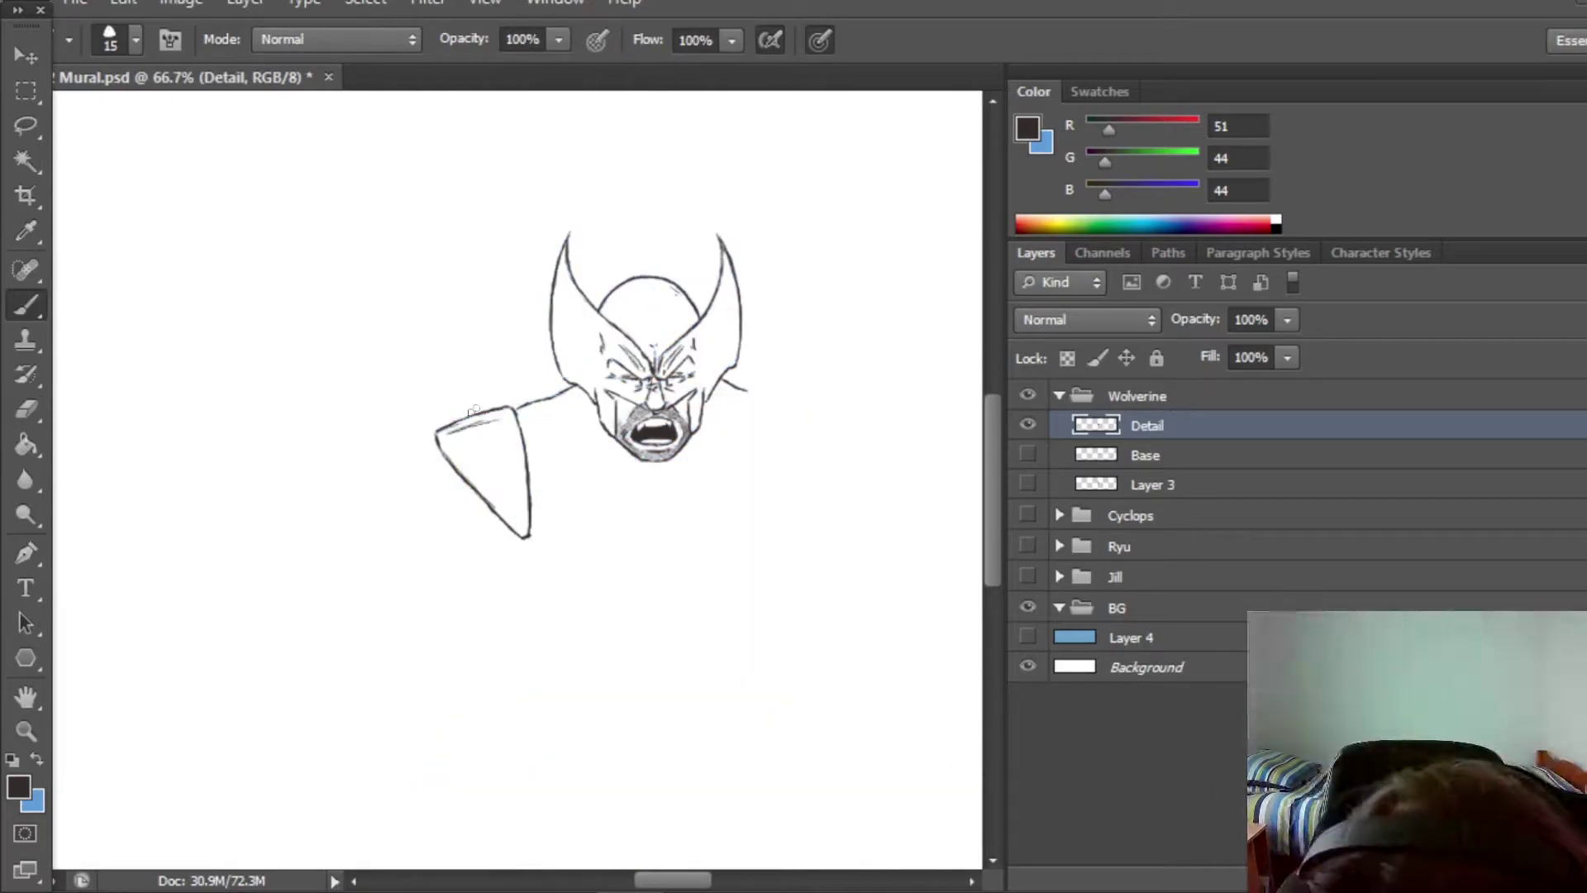
# Ink the matching shoulder pad on Wolverine's left shoulder, including its top edge lines.
pyautogui.click(1027, 455)
pyautogui.hscroll(2, 721, 536)
pyautogui.moveTo(576, 394); pyautogui.dragTo(579, 543)
pyautogui.click(1027, 455)
pyautogui.click(1028, 455)
pyautogui.moveTo(633, 471); pyautogui.dragTo(578, 543)
pyautogui.click(1028, 455)
pyautogui.moveTo(588, 399); pyautogui.dragTo(635, 427)
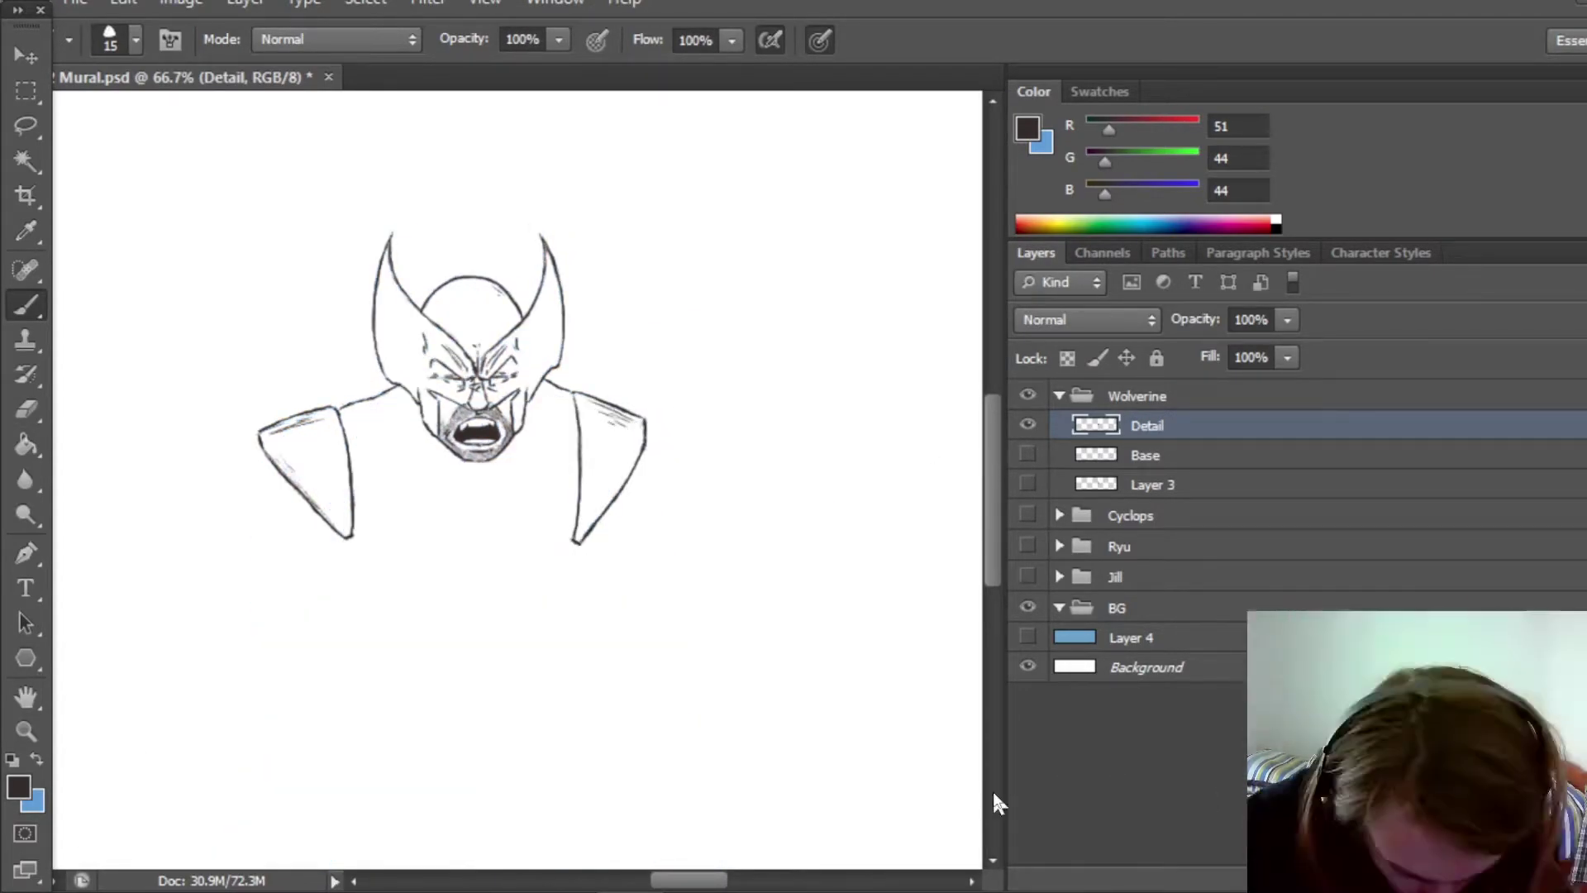
# Ink the lower contours of the chest muscles and the vertical centre line between them.
pyautogui.click(1027, 455)
pyautogui.scroll(-1, 382, 548)
pyautogui.moveTo(357, 518); pyautogui.dragTo(467, 556)
pyautogui.click(1027, 455)
pyautogui.click(1028, 455)
pyautogui.moveTo(472, 472); pyautogui.dragTo(473, 545)
pyautogui.click(1027, 454)
pyautogui.click(1027, 454)
pyautogui.click(1027, 455)
# Ink the collarbone lines and the costume's pointed stripes across the upper chest.
pyautogui.moveTo(361, 420)
pyautogui.mouseDown()
pyautogui.moveTo(468, 465)
pyautogui.moveTo(653, 443)
pyautogui.moveTo(706, 467)
pyautogui.mouseUp()
pyautogui.hotkey('ctrl', ',')
pyautogui.click(1027, 454)
pyautogui.click(1028, 455)
pyautogui.moveTo(734, 329); pyautogui.dragTo(696, 433)
pyautogui.click(1027, 455)
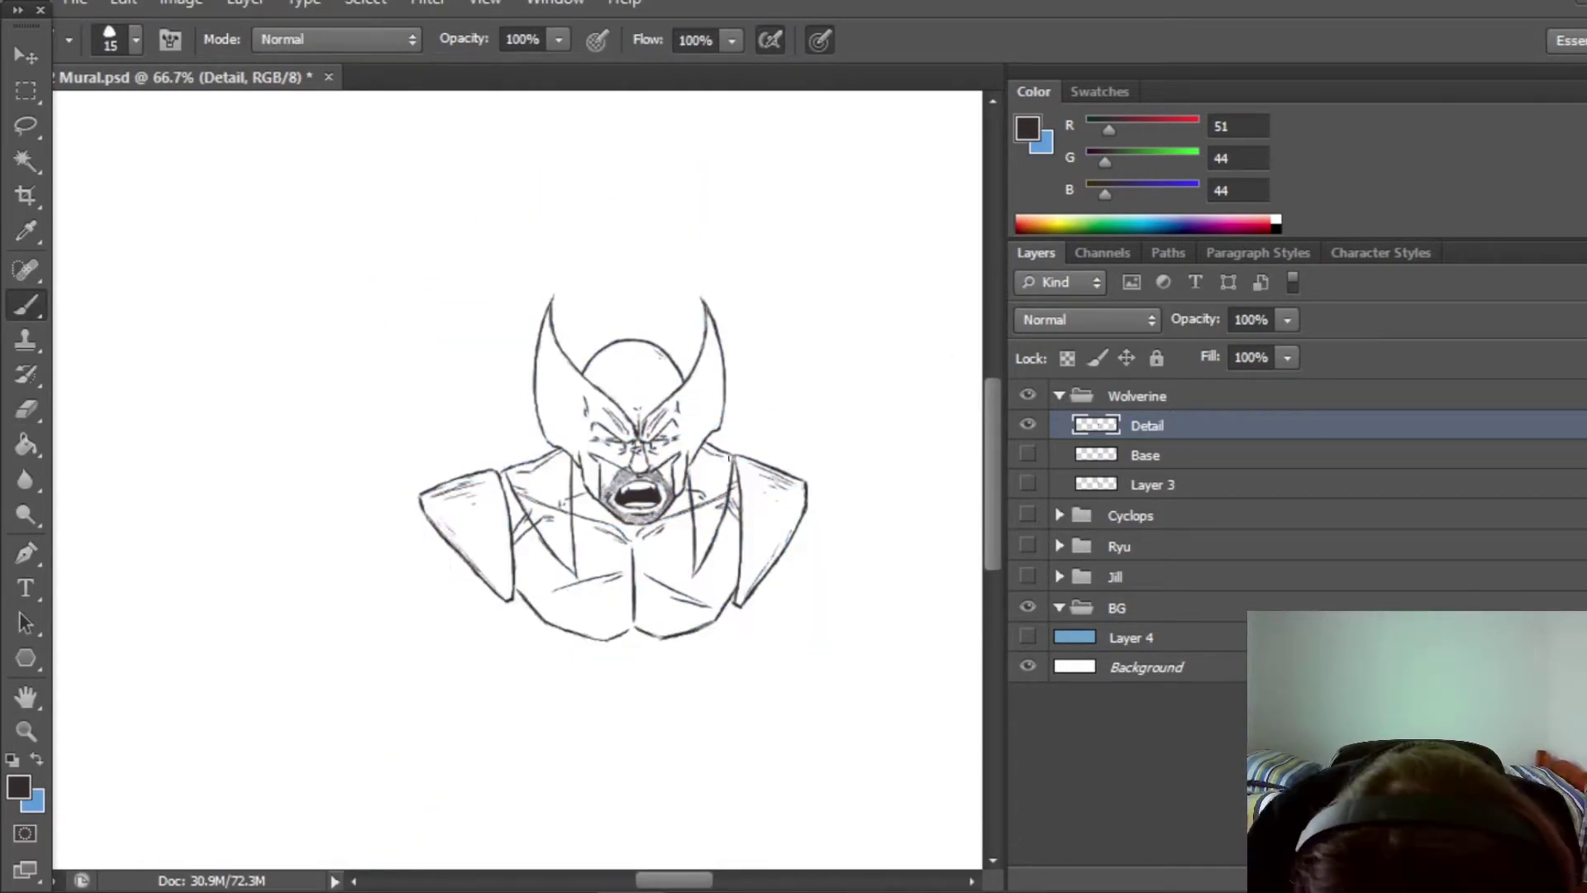
# Ink Wolverine's left arm from the shoulder pad down through the gloved forearm to the clenched fist.
pyautogui.click(1027, 454)
pyautogui.moveTo(840, 525); pyautogui.dragTo(649, 525)
pyautogui.click(1027, 454)
pyautogui.click(1027, 454)
pyautogui.moveTo(512, 462); pyautogui.dragTo(640, 519)
pyautogui.moveTo(777, 598); pyautogui.dragTo(741, 709)
pyautogui.click(1027, 455)
pyautogui.click(1027, 454)
pyautogui.moveTo(748, 628); pyautogui.dragTo(747, 509)
pyautogui.moveTo(680, 603); pyautogui.dragTo(707, 651)
pyautogui.hotkey('ctrl', ',')
pyautogui.hotkey('ctrl', ',')
pyautogui.hotkey('ctrl', ',')
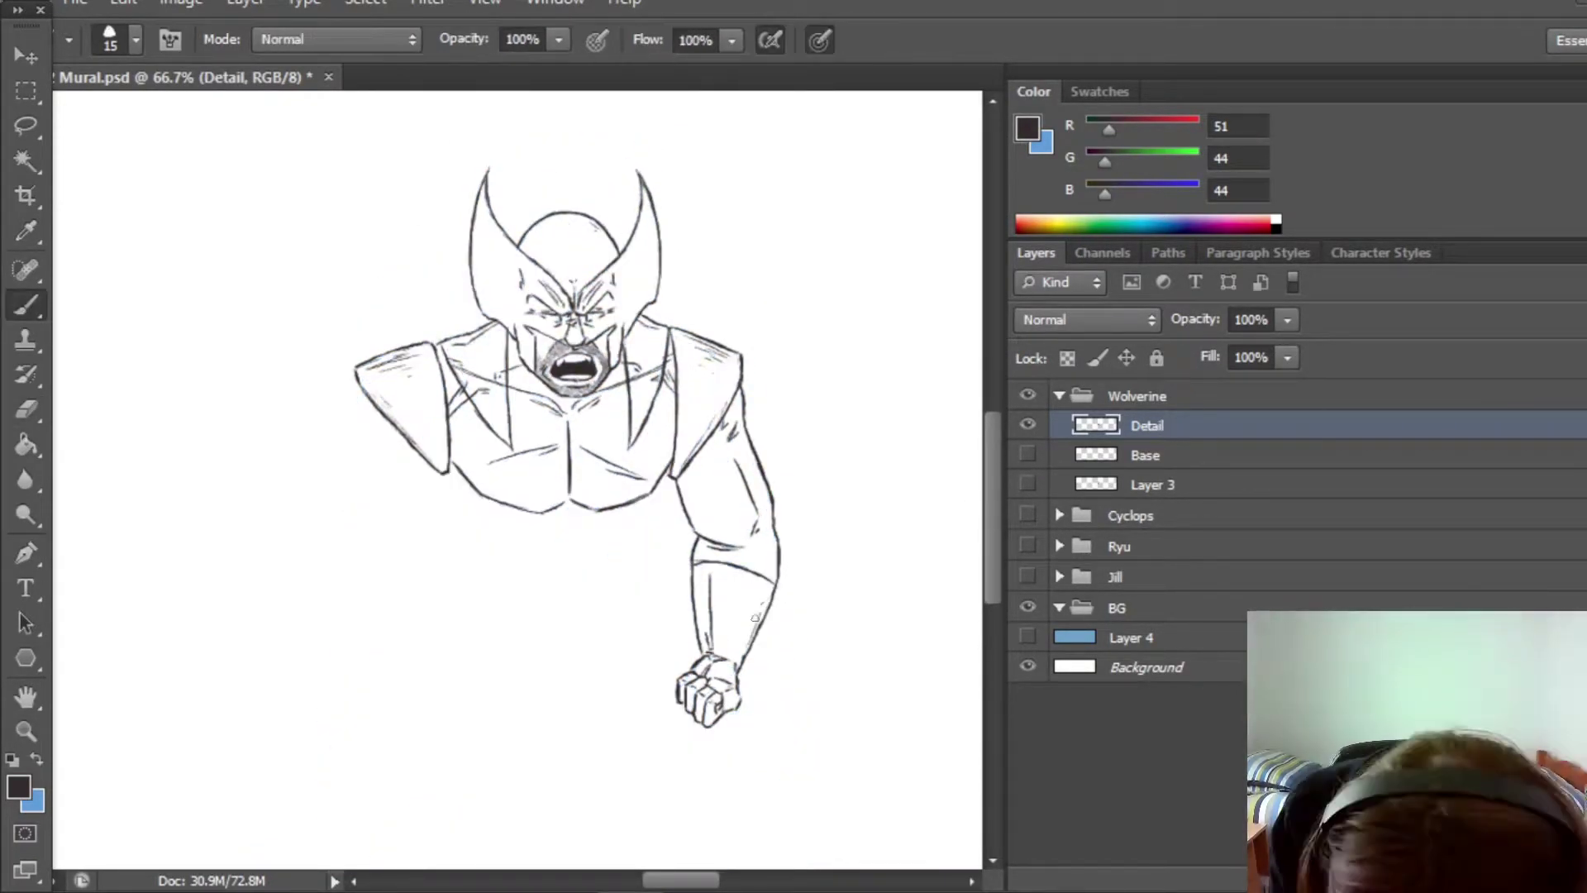
# Shade Wolverine's left upper arm with diagonal hatching and ink the first long claw extending from the left fist.
pyautogui.click(1027, 454)
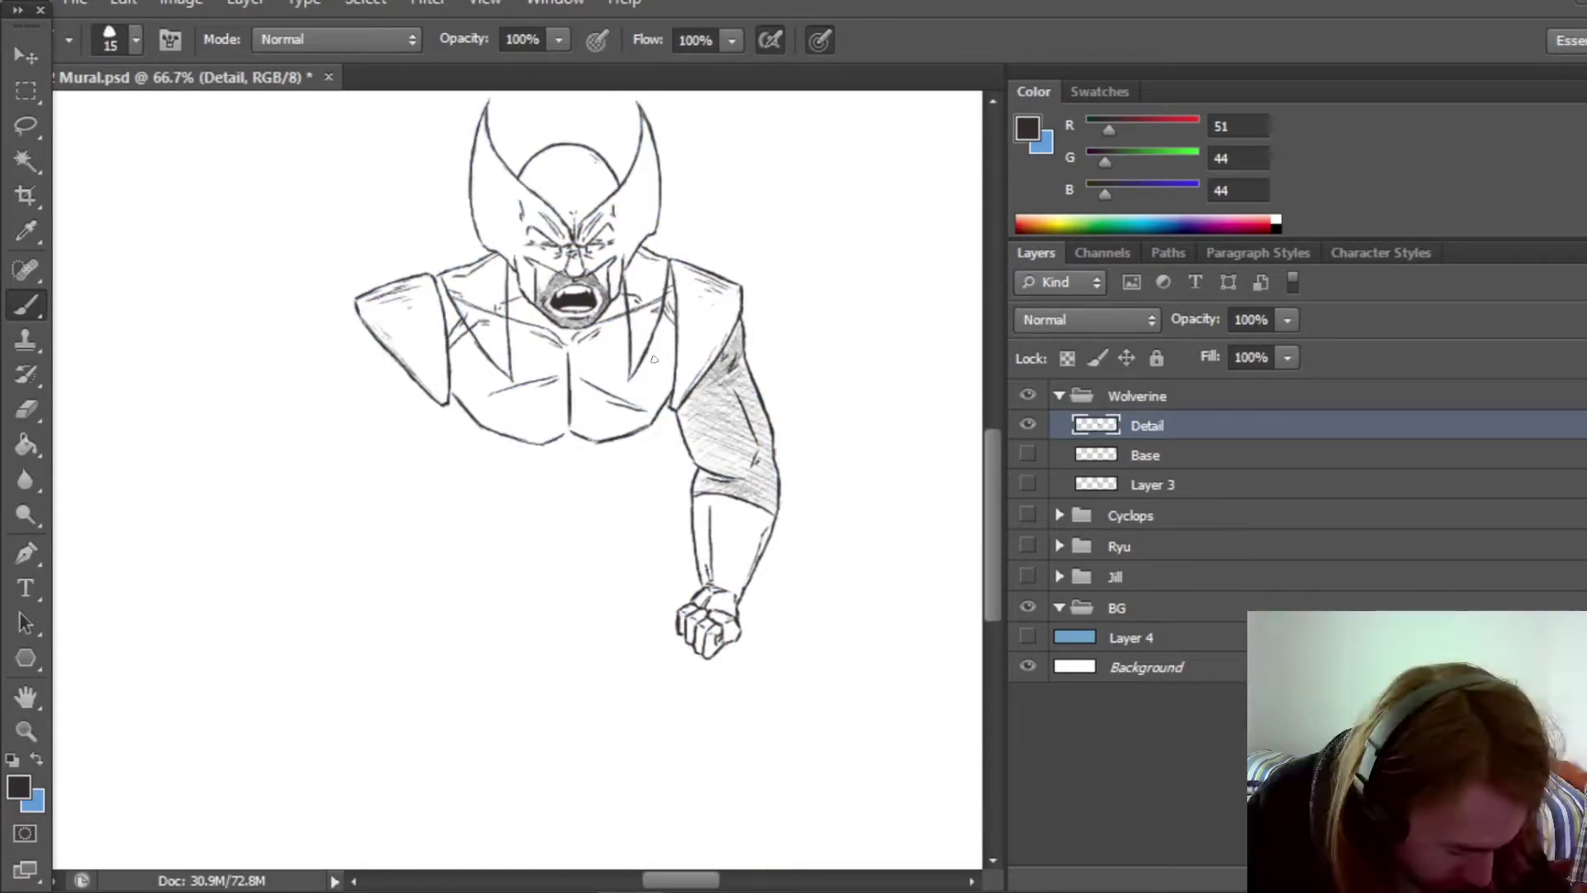
pyautogui.moveTo(708, 649)
pyautogui.mouseDown()
pyautogui.moveTo(852, 547)
pyautogui.moveTo(719, 679)
pyautogui.mouseUp()
pyautogui.click(1027, 454)
pyautogui.click(1028, 455)
pyautogui.click(1028, 455)
pyautogui.click(1028, 454)
pyautogui.moveTo(836, 586); pyautogui.dragTo(651, 686)
pyautogui.click(1027, 454)
pyautogui.click(1028, 455)
pyautogui.click(1027, 454)
pyautogui.scroll(2, 839, 672)
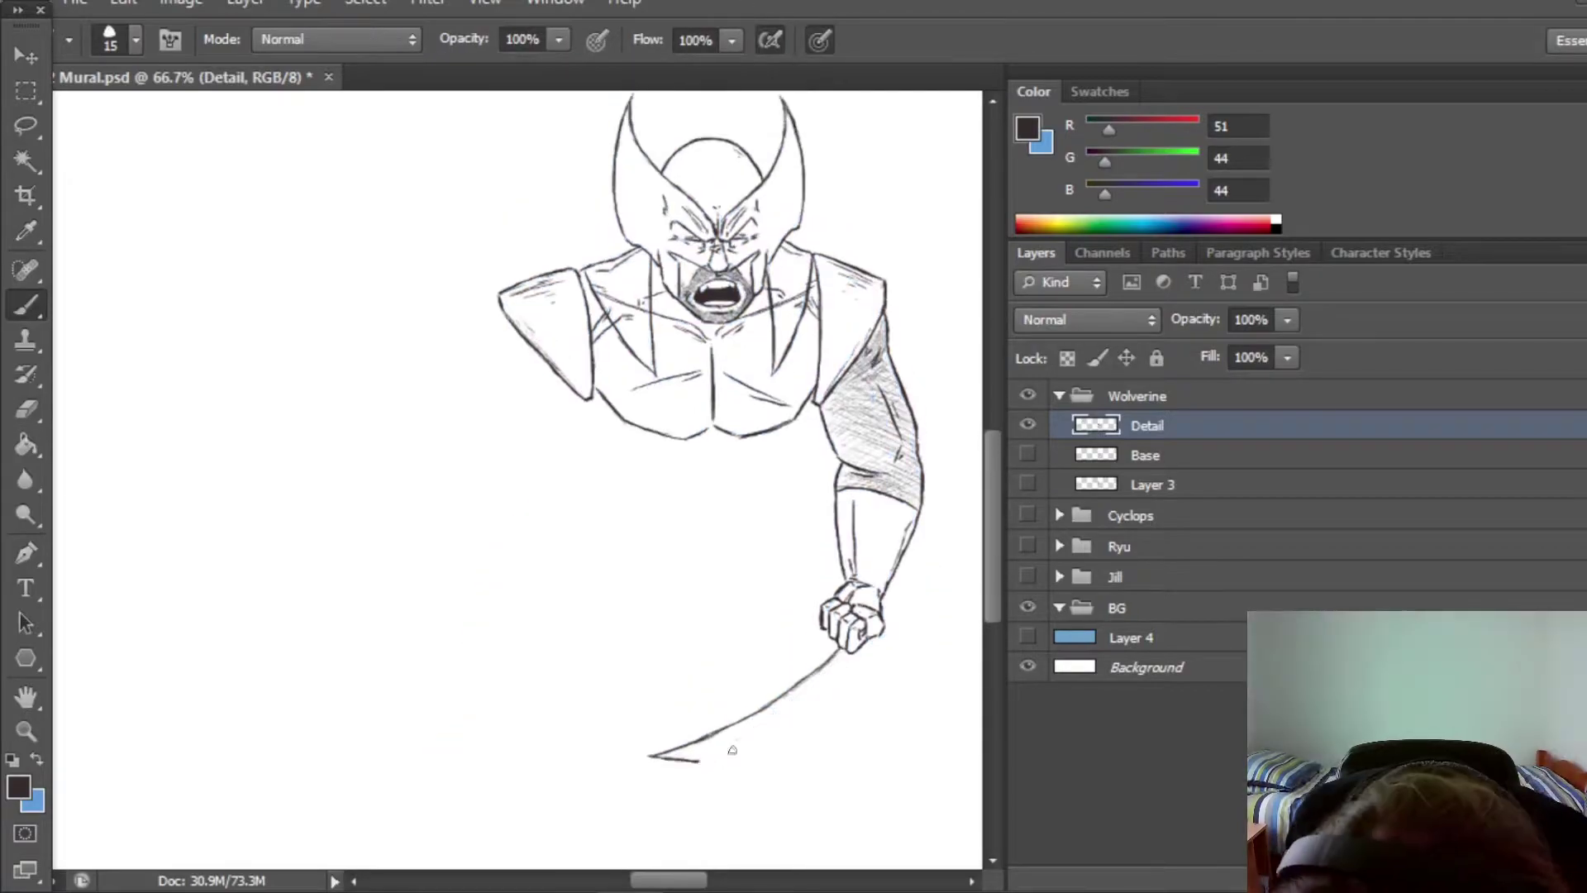
pyautogui.moveTo(845, 652); pyautogui.dragTo(698, 759)
# Ink the remaining claws of Wolverine's left fist parallel to the first one, following the blue sketch.
pyautogui.scroll(-1, 698, 759)
pyautogui.click(1027, 455)
pyautogui.click(1027, 455)
pyautogui.moveTo(826, 619); pyautogui.dragTo(653, 719)
pyautogui.click(1027, 454)
pyautogui.click(1027, 454)
pyautogui.moveTo(822, 612); pyautogui.dragTo(649, 703)
pyautogui.press('e')
pyautogui.press('b')
pyautogui.click(1027, 455)
# Ink the inner and outer contours of Wolverine's right arm from the shoulder pad through the elbow to the wrist.
pyautogui.scroll(1, 745, 579)
pyautogui.moveTo(507, 335); pyautogui.dragTo(491, 488)
pyautogui.click(1027, 455)
pyautogui.click(1027, 455)
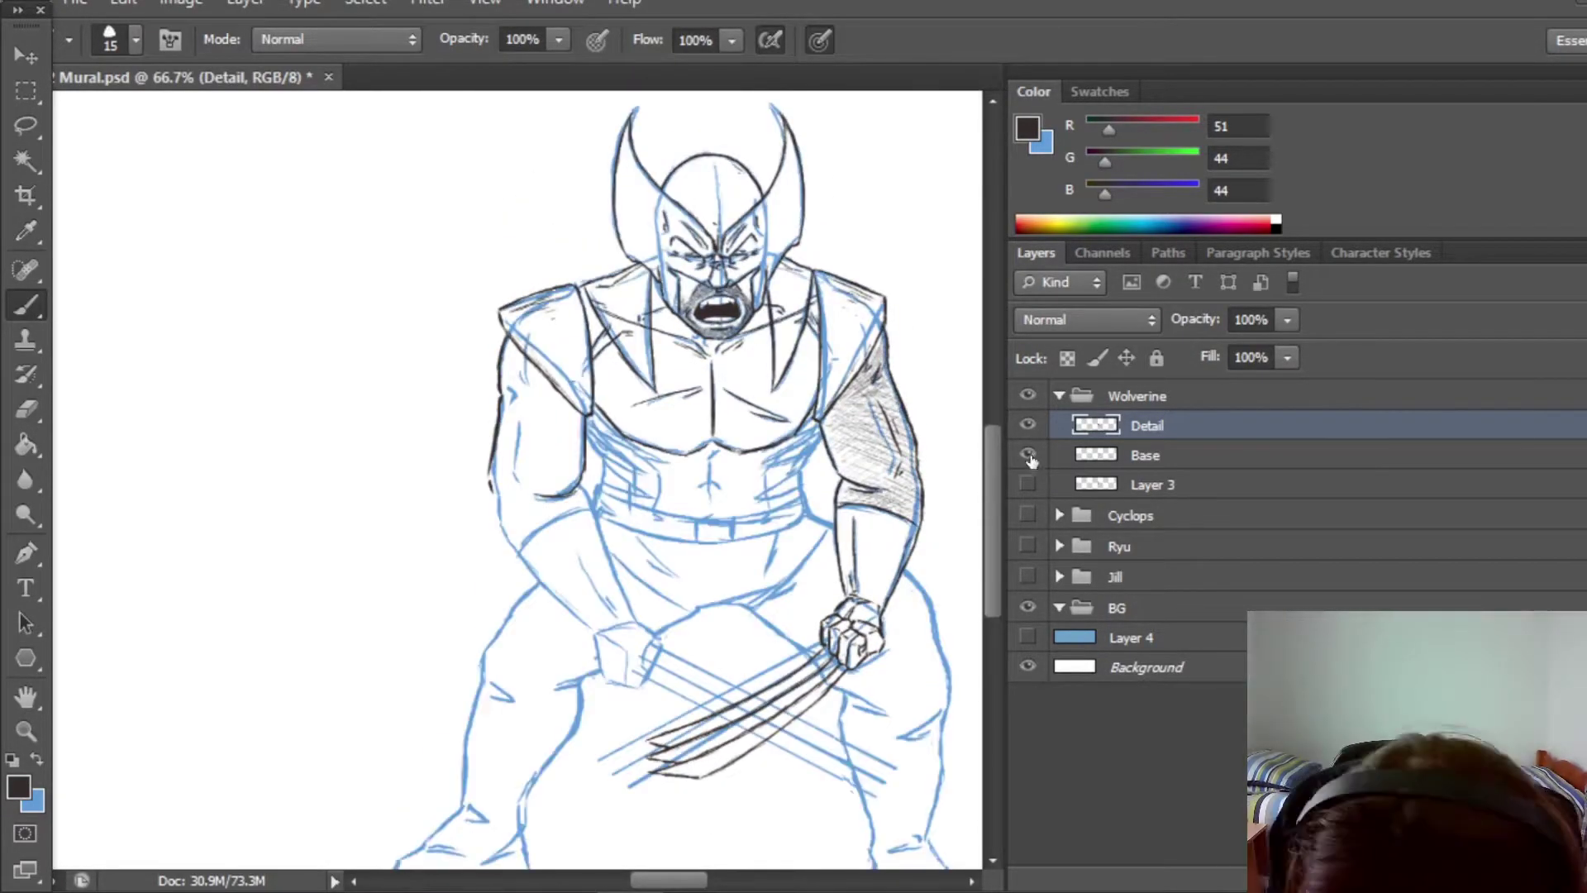
pyautogui.click(1027, 455)
pyautogui.click(1027, 454)
pyautogui.scroll(3, 832, 455)
pyautogui.click(1027, 454)
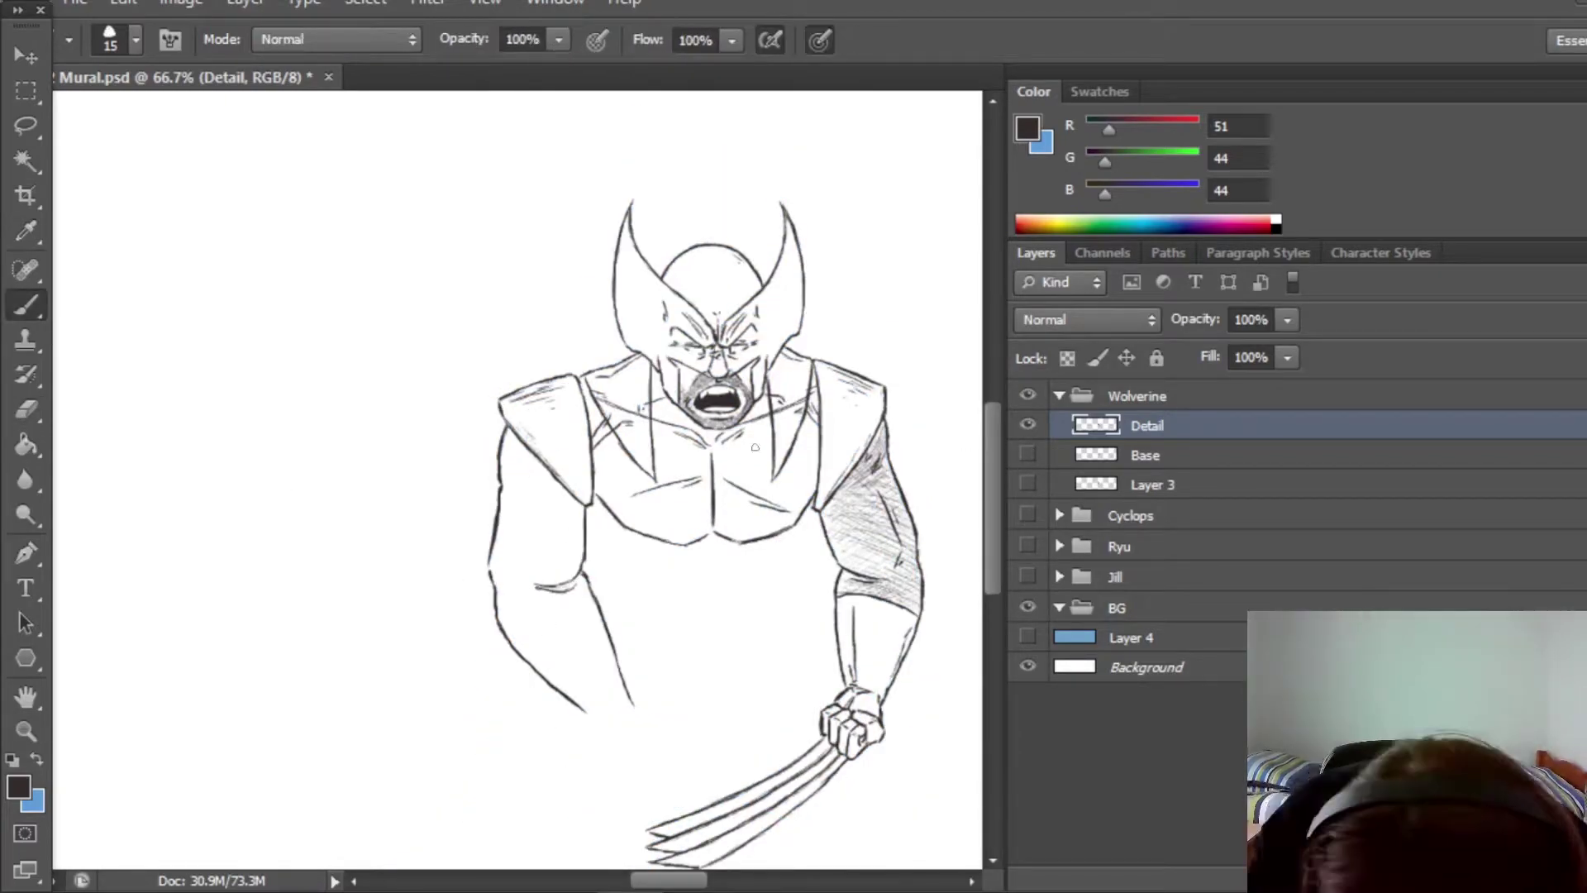
pyautogui.click(1027, 454)
pyautogui.scroll(-2, 744, 496)
pyautogui.click(1028, 454)
# Ink the glove cuff, forearm lines and clenched fist of Wolverine's right arm.
pyautogui.moveTo(711, 578); pyautogui.dragTo(541, 544)
pyautogui.click(1028, 455)
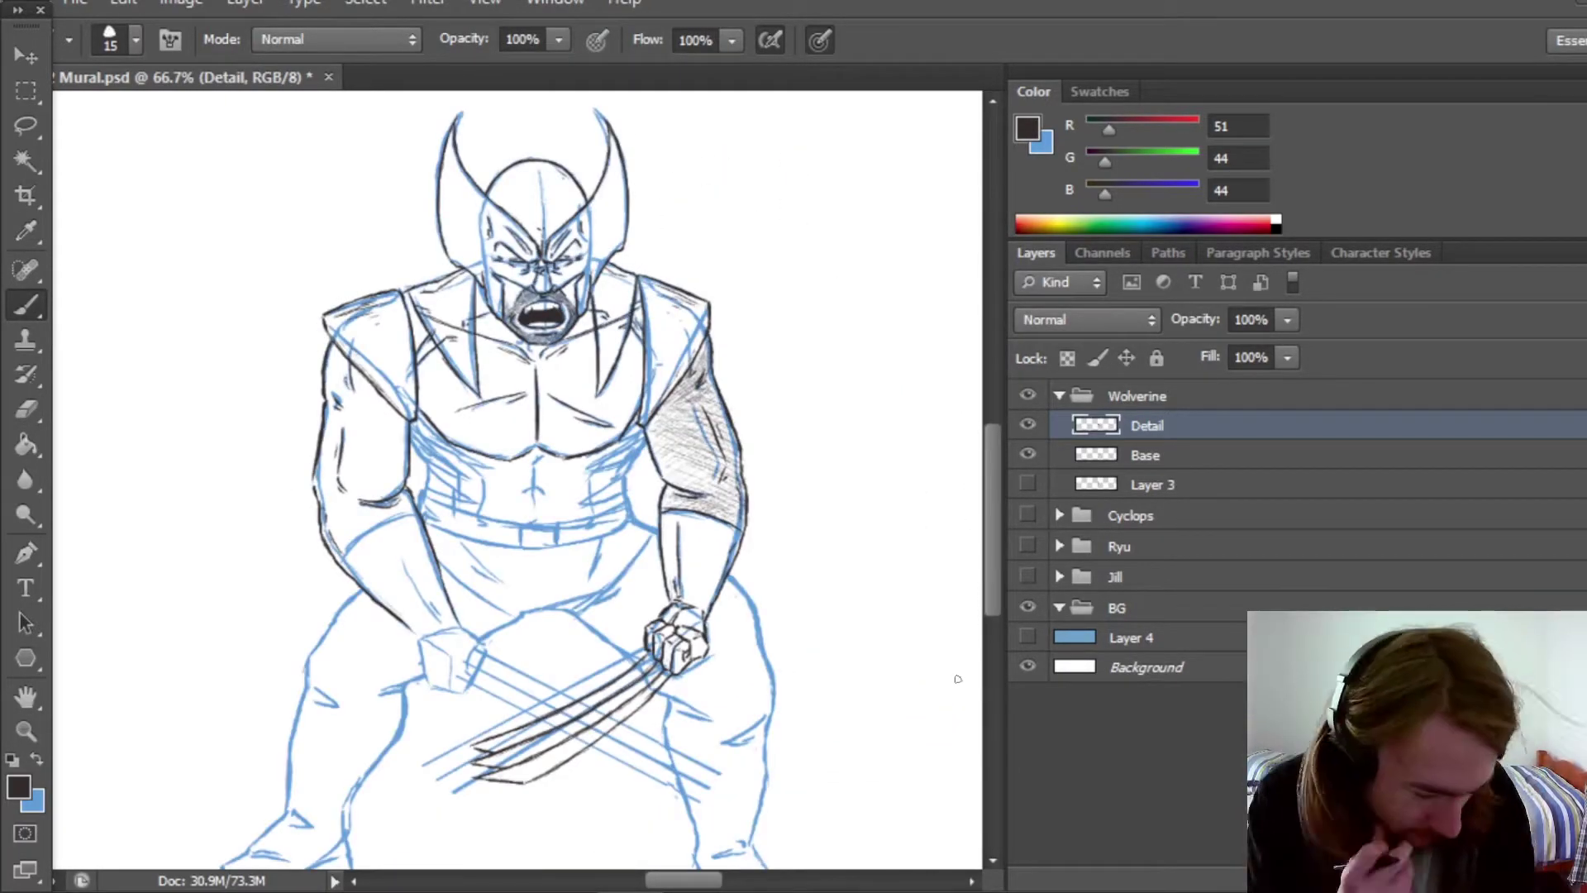
pyautogui.scroll(-1, 958, 679)
pyautogui.click(1027, 455)
pyautogui.click(1027, 455)
pyautogui.click(1027, 454)
pyautogui.click(1027, 454)
pyautogui.moveTo(463, 610)
pyautogui.mouseDown()
pyautogui.moveTo(467, 653)
pyautogui.moveTo(469, 609)
pyautogui.moveTo(422, 612)
pyautogui.moveTo(446, 657)
pyautogui.moveTo(418, 566)
pyautogui.moveTo(343, 533)
pyautogui.mouseUp()
pyautogui.click(1027, 455)
pyautogui.click(1028, 454)
pyautogui.click(1028, 455)
pyautogui.click(1027, 454)
pyautogui.click(1027, 455)
pyautogui.scroll(3, 518, 479)
pyautogui.click(1027, 454)
pyautogui.click(1027, 454)
# Shade Wolverine's right upper arm with hatching from the shoulder pad down to the glove cuff.
pyautogui.moveTo(372, 472); pyautogui.dragTo(343, 418)
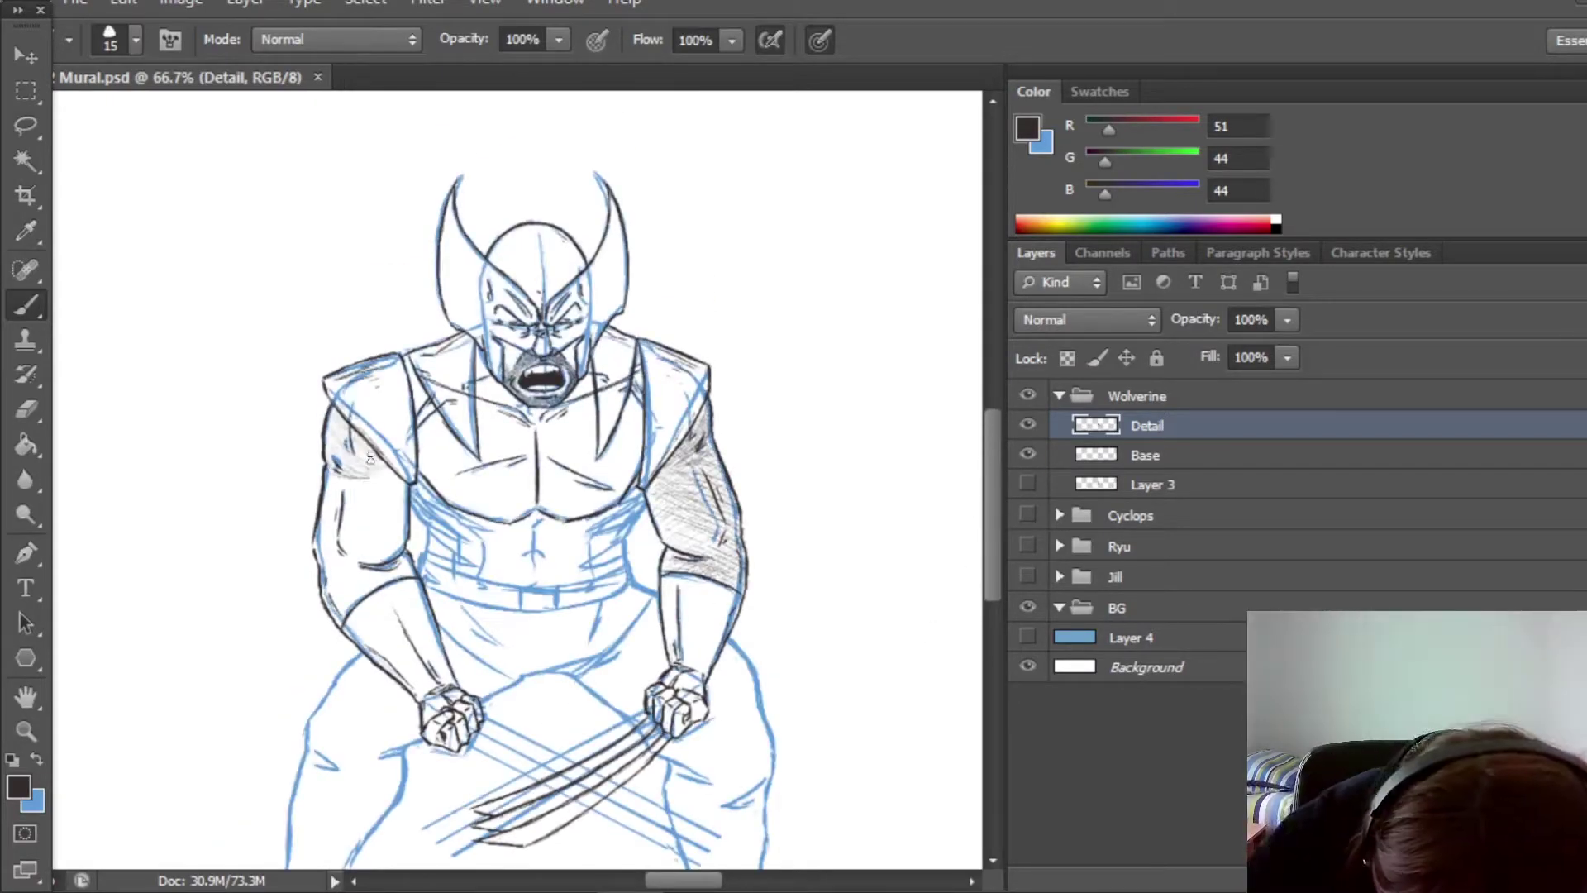
pyautogui.click(1028, 454)
pyautogui.moveTo(413, 546); pyautogui.dragTo(334, 607)
pyautogui.moveTo(335, 421)
pyautogui.mouseDown()
pyautogui.moveTo(376, 471)
pyautogui.moveTo(335, 546)
pyautogui.mouseUp()
# Ink the claws of Wolverine's right fist so that they pass behind the claws of the left fist.
pyautogui.scroll(-2, 372, 512)
pyautogui.click(1027, 455)
pyautogui.moveTo(461, 678)
pyautogui.mouseDown()
pyautogui.moveTo(536, 712)
pyautogui.moveTo(566, 701)
pyautogui.mouseUp()
pyautogui.click(1027, 455)
pyautogui.click(1027, 454)
pyautogui.click(1027, 455)
pyautogui.click(1027, 454)
pyautogui.click(1027, 455)
pyautogui.click(1028, 454)
pyautogui.click(1028, 455)
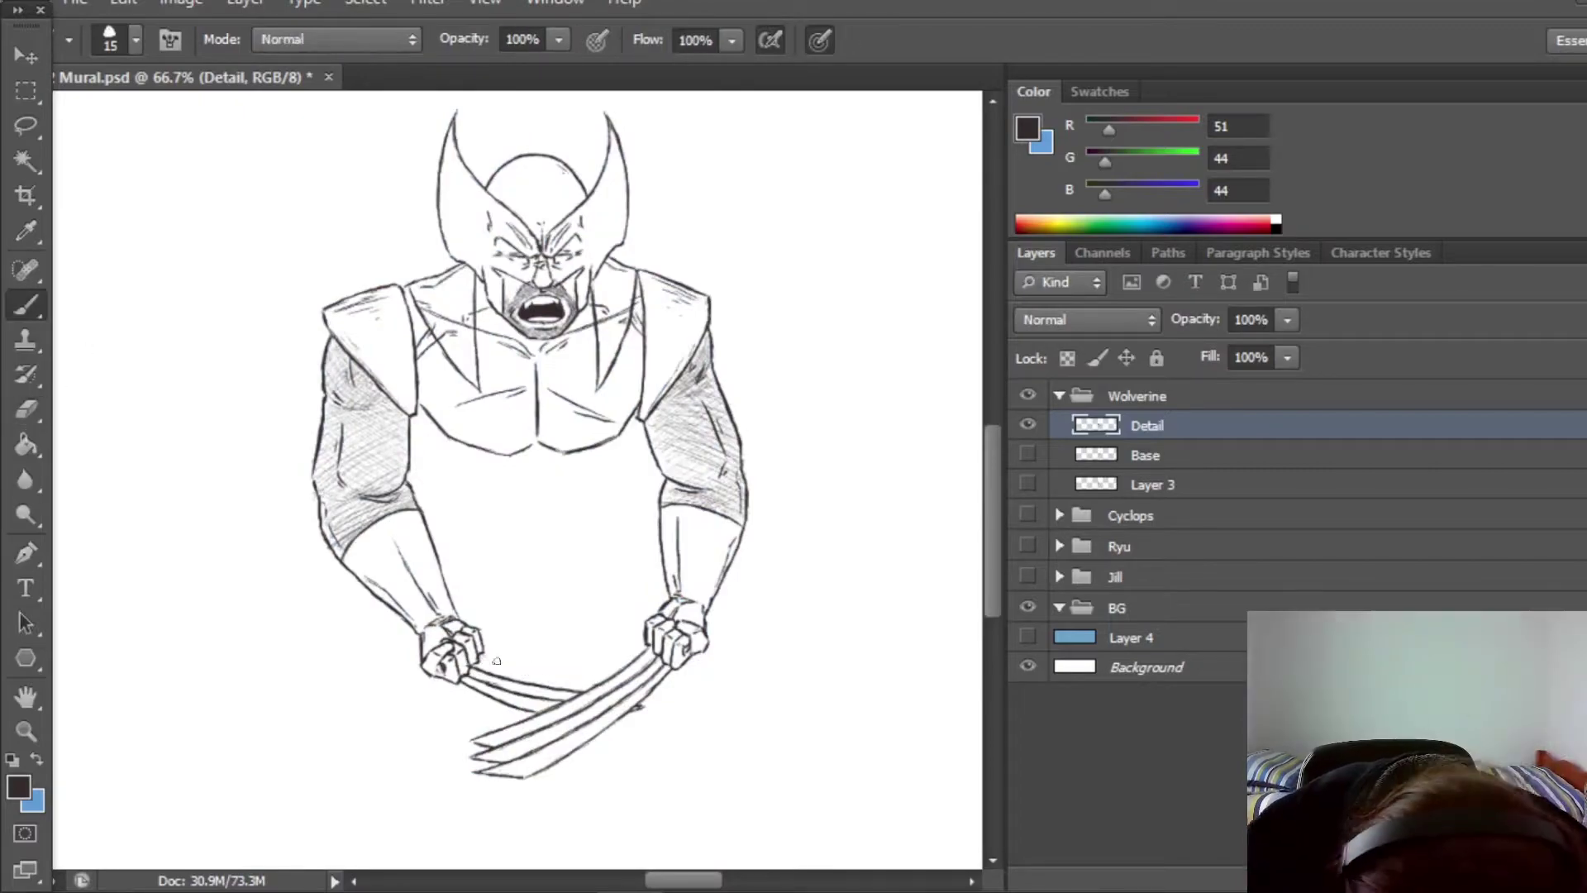
pyautogui.hotkey('ctrl', ',')
pyautogui.hotkey('ctrl', ',')
pyautogui.hotkey('ctrl', ',')
pyautogui.hotkey('ctrl', ',')
# Ink the rib and side muscle lines of the abdomen below the chest, on both sides of the torso.
pyautogui.moveTo(446, 453); pyautogui.dragTo(462, 498)
pyautogui.moveTo(629, 442); pyautogui.dragTo(592, 462)
pyautogui.click(1027, 454)
pyautogui.click(1028, 454)
pyautogui.click(1027, 454)
pyautogui.click(1027, 454)
# Ink the belt buckle with an X inside its rectangular frame and clean up its stray lines with the eraser.
pyautogui.moveTo(570, 519)
pyautogui.mouseDown()
pyautogui.moveTo(571, 545)
pyautogui.moveTo(561, 520)
pyautogui.mouseUp()
pyautogui.moveTo(524, 545)
pyautogui.mouseDown()
pyautogui.moveTo(568, 541)
pyautogui.moveTo(517, 543)
pyautogui.mouseUp()
pyautogui.moveTo(515, 524); pyautogui.dragTo(562, 542)
pyautogui.press('e')
pyautogui.press('b')
pyautogui.press('e')
pyautogui.scroll(1, 60, 309)
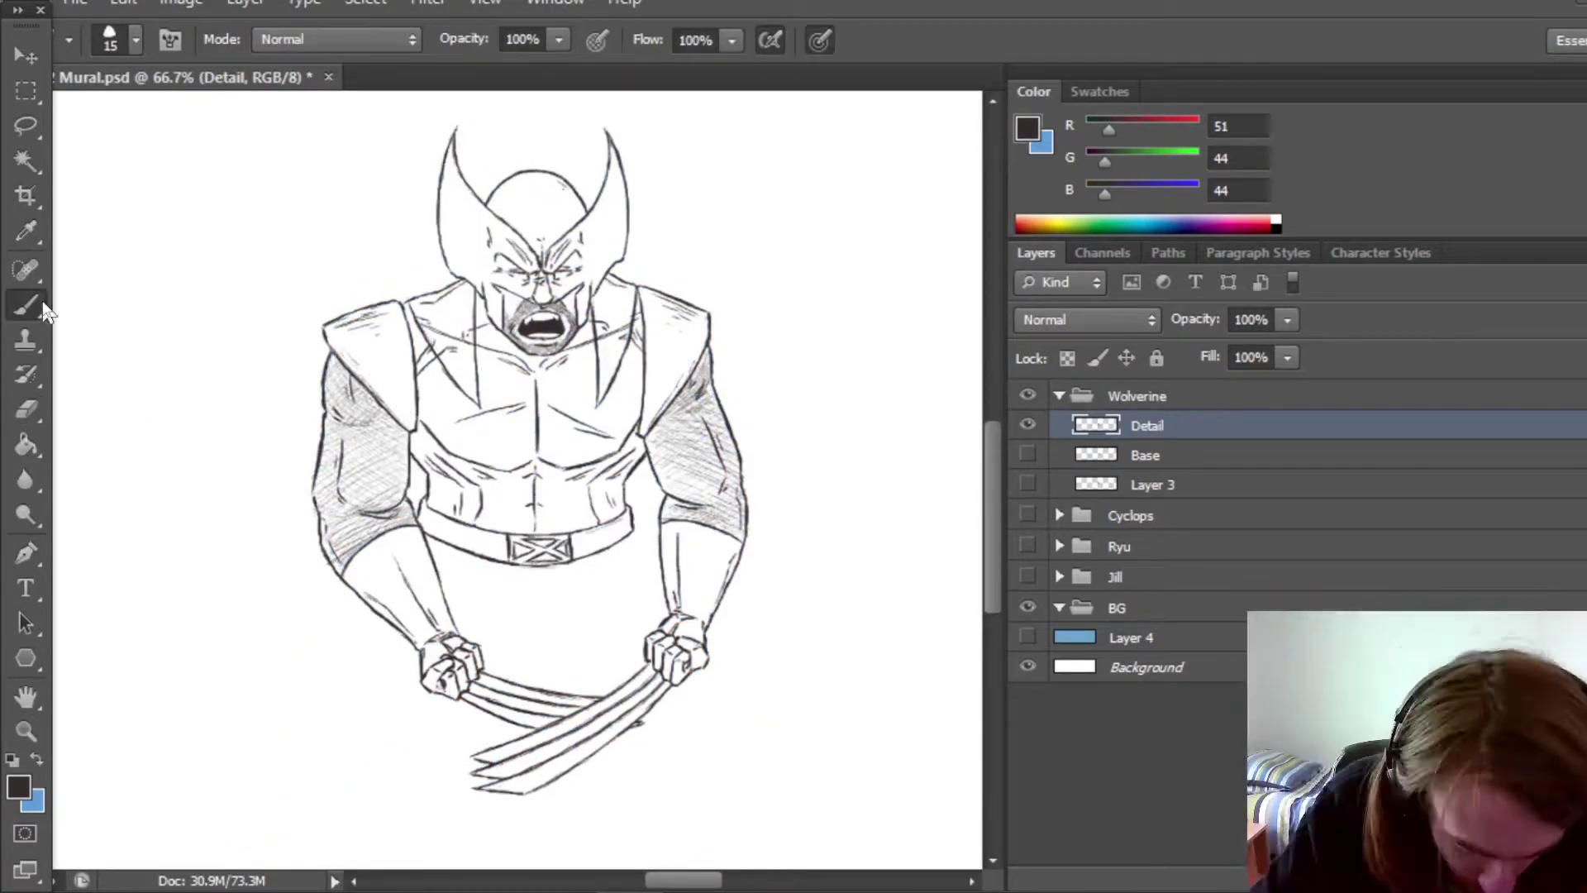
pyautogui.press('b')
# Ink the costume folds and trunks below the belt, plus the outer contour of Wolverine's left thigh.
pyautogui.hotkey('ctrl', ',')
pyautogui.scroll(-1, 611, 480)
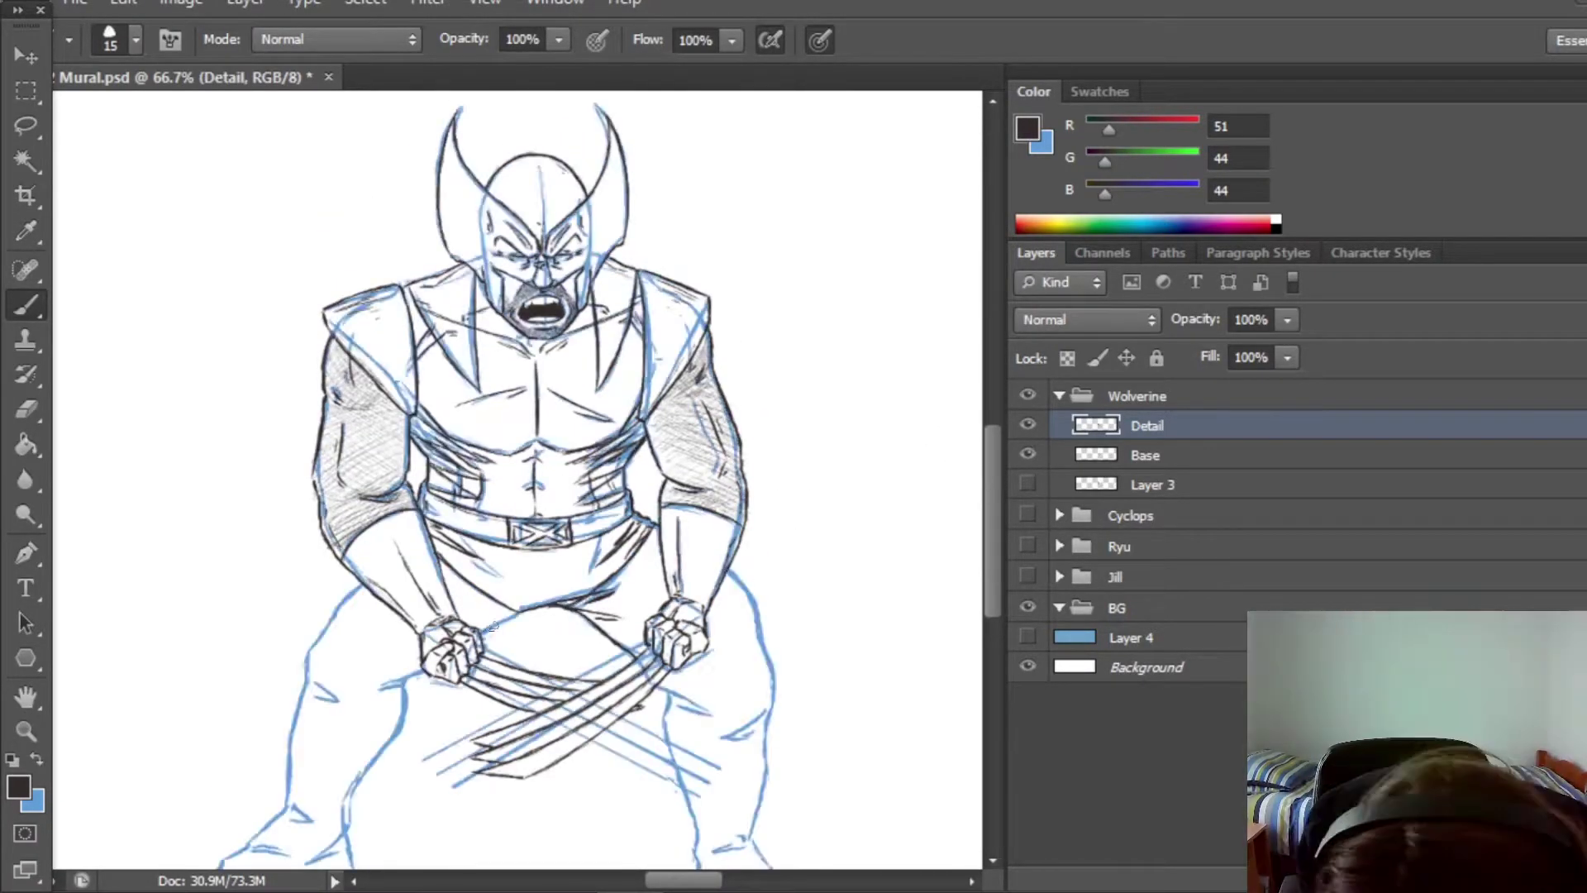
pyautogui.scroll(-2, 492, 627)
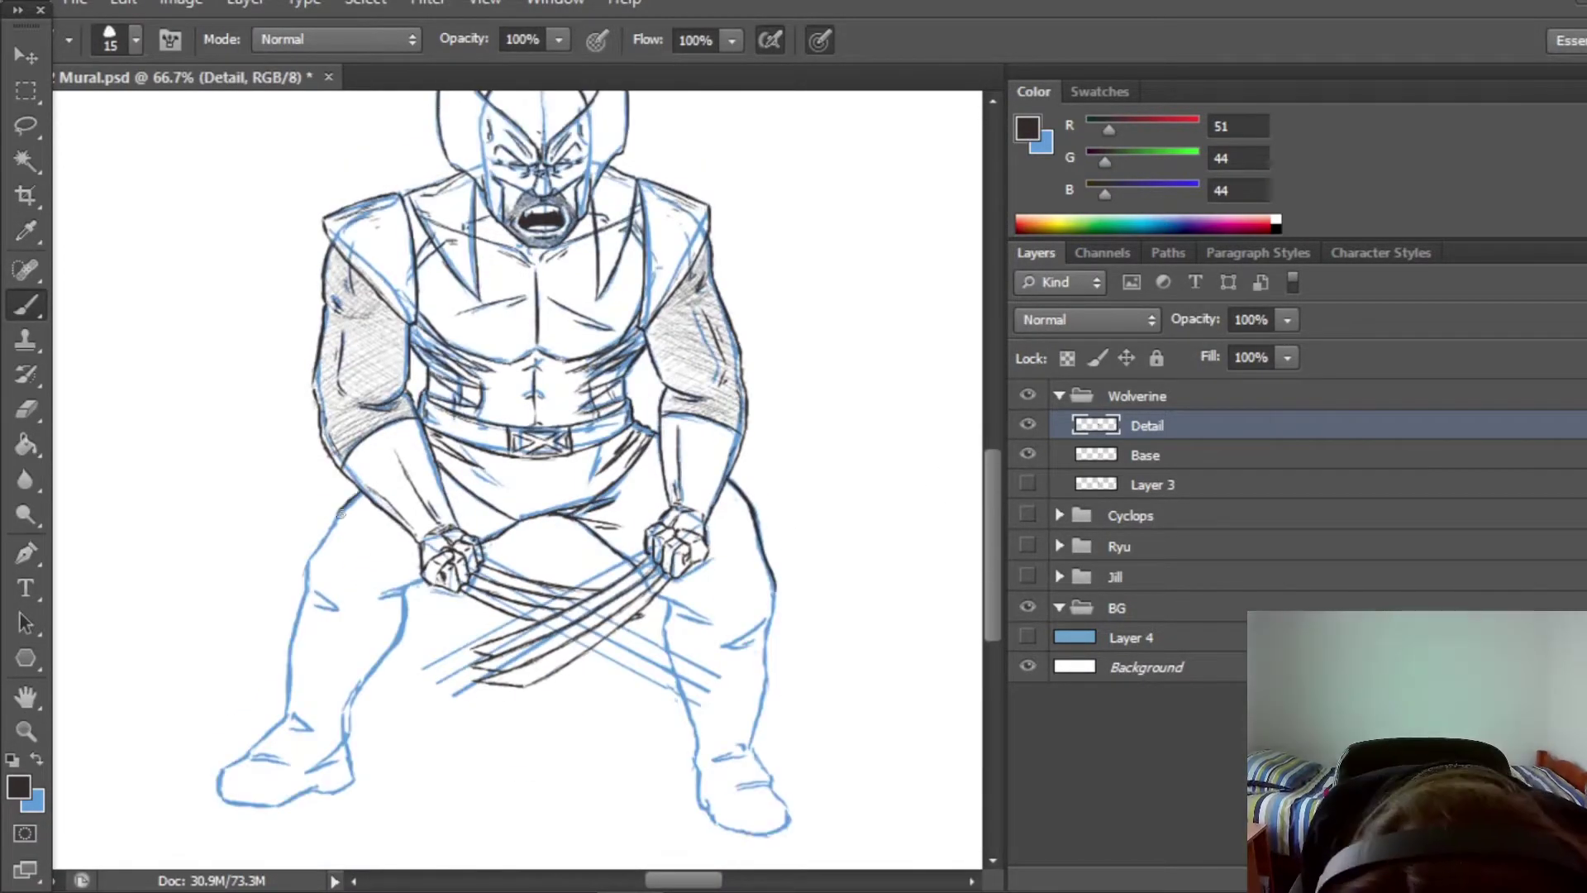
pyautogui.click(1026, 456)
pyautogui.click(1026, 456)
pyautogui.click(1027, 455)
pyautogui.click(1027, 455)
# Ink Wolverine's right leg from the knee down, including the shin line, ankle and boot.
pyautogui.moveTo(406, 595); pyautogui.dragTo(349, 744)
pyautogui.hscroll(-3, 517, 479)
pyautogui.moveTo(455, 724)
pyautogui.mouseDown()
pyautogui.moveTo(414, 769)
pyautogui.moveTo(476, 801)
pyautogui.mouseUp()
pyautogui.scroll(-1, 516, 479)
pyautogui.moveTo(569, 649); pyautogui.dragTo(513, 748)
pyautogui.moveTo(418, 775)
pyautogui.mouseDown()
pyautogui.moveTo(478, 776)
pyautogui.moveTo(541, 729)
pyautogui.mouseUp()
pyautogui.moveTo(441, 775); pyautogui.dragTo(488, 711)
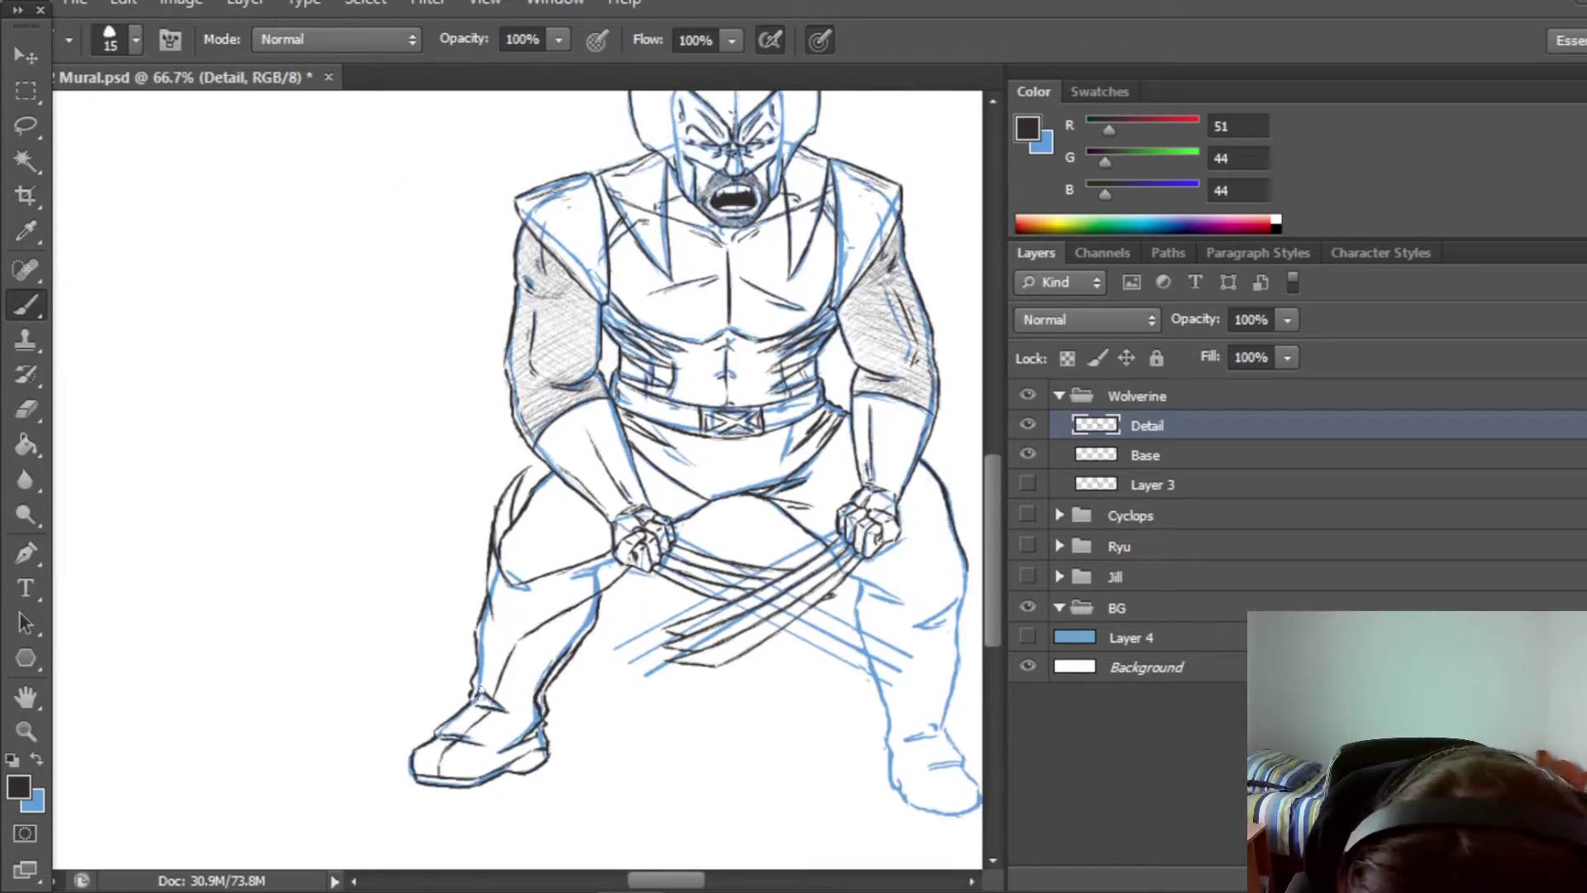
# Ink Wolverine's left thigh and knee contours, erasing and redrawing the line around the knee.
pyautogui.click(1026, 454)
pyautogui.click(1026, 455)
pyautogui.scroll(-1, 517, 480)
pyautogui.moveTo(692, 880); pyautogui.dragTo(724, 880)
pyautogui.moveTo(489, 522); pyautogui.dragTo(586, 445)
pyautogui.press('e')
pyautogui.moveTo(602, 529); pyautogui.dragTo(572, 563)
pyautogui.press('b')
pyautogui.click(1026, 454)
pyautogui.click(1026, 454)
pyautogui.click(1026, 454)
pyautogui.moveTo(606, 494); pyautogui.dragTo(569, 553)
pyautogui.click(1026, 455)
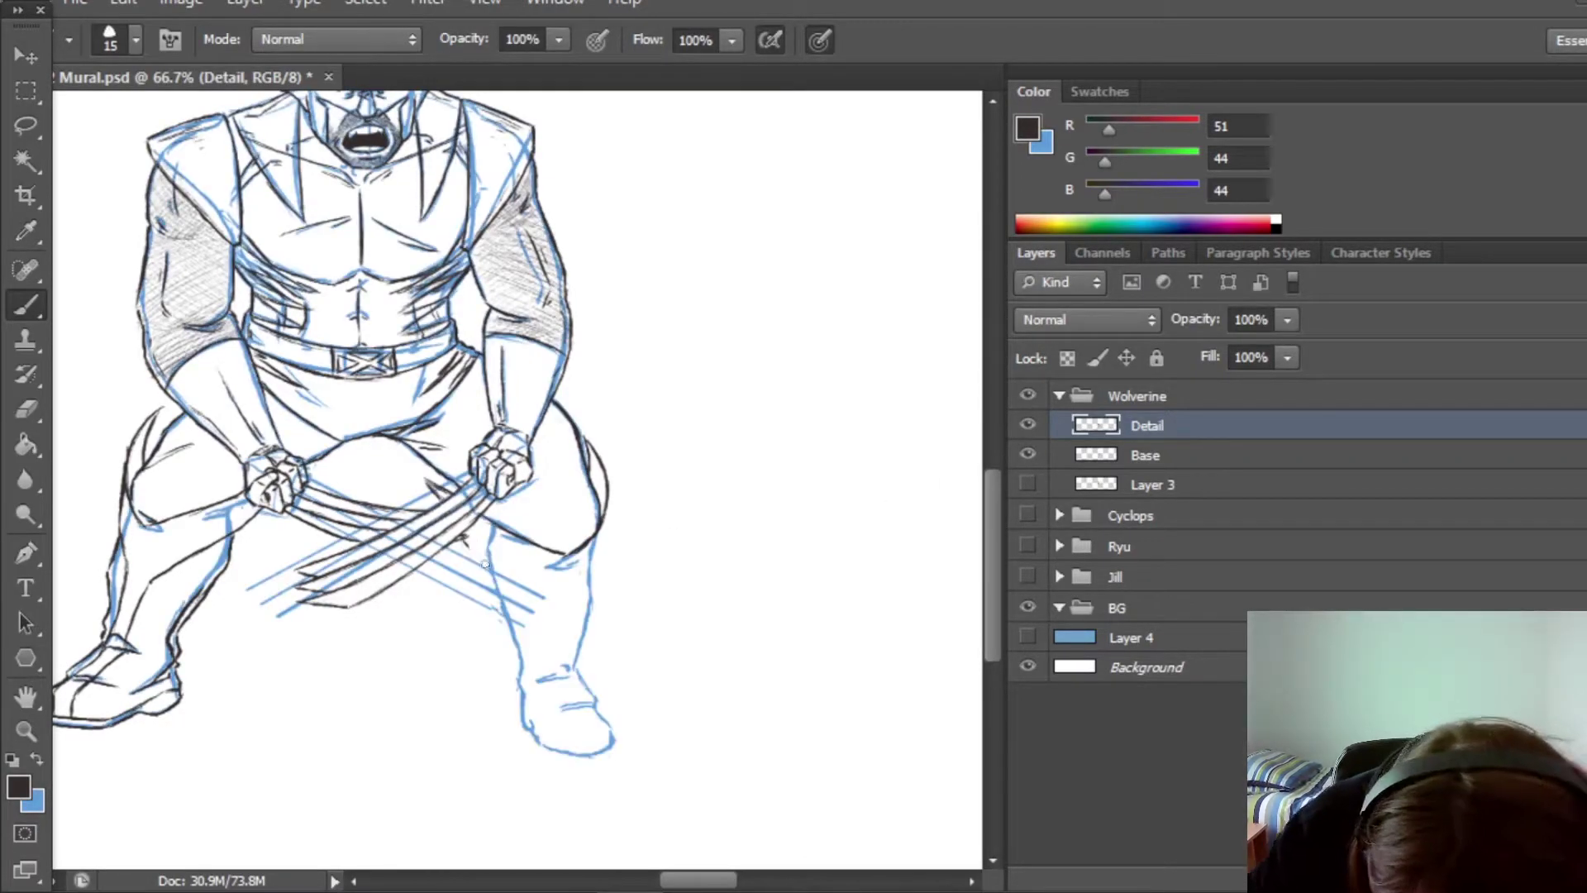
# Ink Wolverine's left lower leg and boot over the blue sketch.
pyautogui.scroll(-1, 446, 491)
pyautogui.hscroll(-2, 669, 661)
pyautogui.moveTo(676, 676); pyautogui.dragTo(748, 653)
pyautogui.moveTo(632, 518); pyautogui.dragTo(665, 635)
pyautogui.moveTo(684, 622); pyautogui.dragTo(724, 605)
pyautogui.click(1026, 455)
pyautogui.click(1027, 454)
pyautogui.click(1026, 454)
pyautogui.click(1026, 455)
pyautogui.moveTo(719, 682); pyautogui.dragTo(751, 673)
pyautogui.moveTo(674, 533); pyautogui.dragTo(700, 610)
# Add the finishing contour and crease lines to the boots on both of Wolverine's legs.
pyautogui.scroll(2, 879, 488)
pyautogui.moveTo(726, 777); pyautogui.dragTo(738, 825)
pyautogui.moveTo(651, 698); pyautogui.dragTo(669, 692)
pyautogui.moveTo(345, 644); pyautogui.dragTo(358, 657)
pyautogui.click(1026, 454)
pyautogui.moveTo(252, 701); pyautogui.dragTo(281, 693)
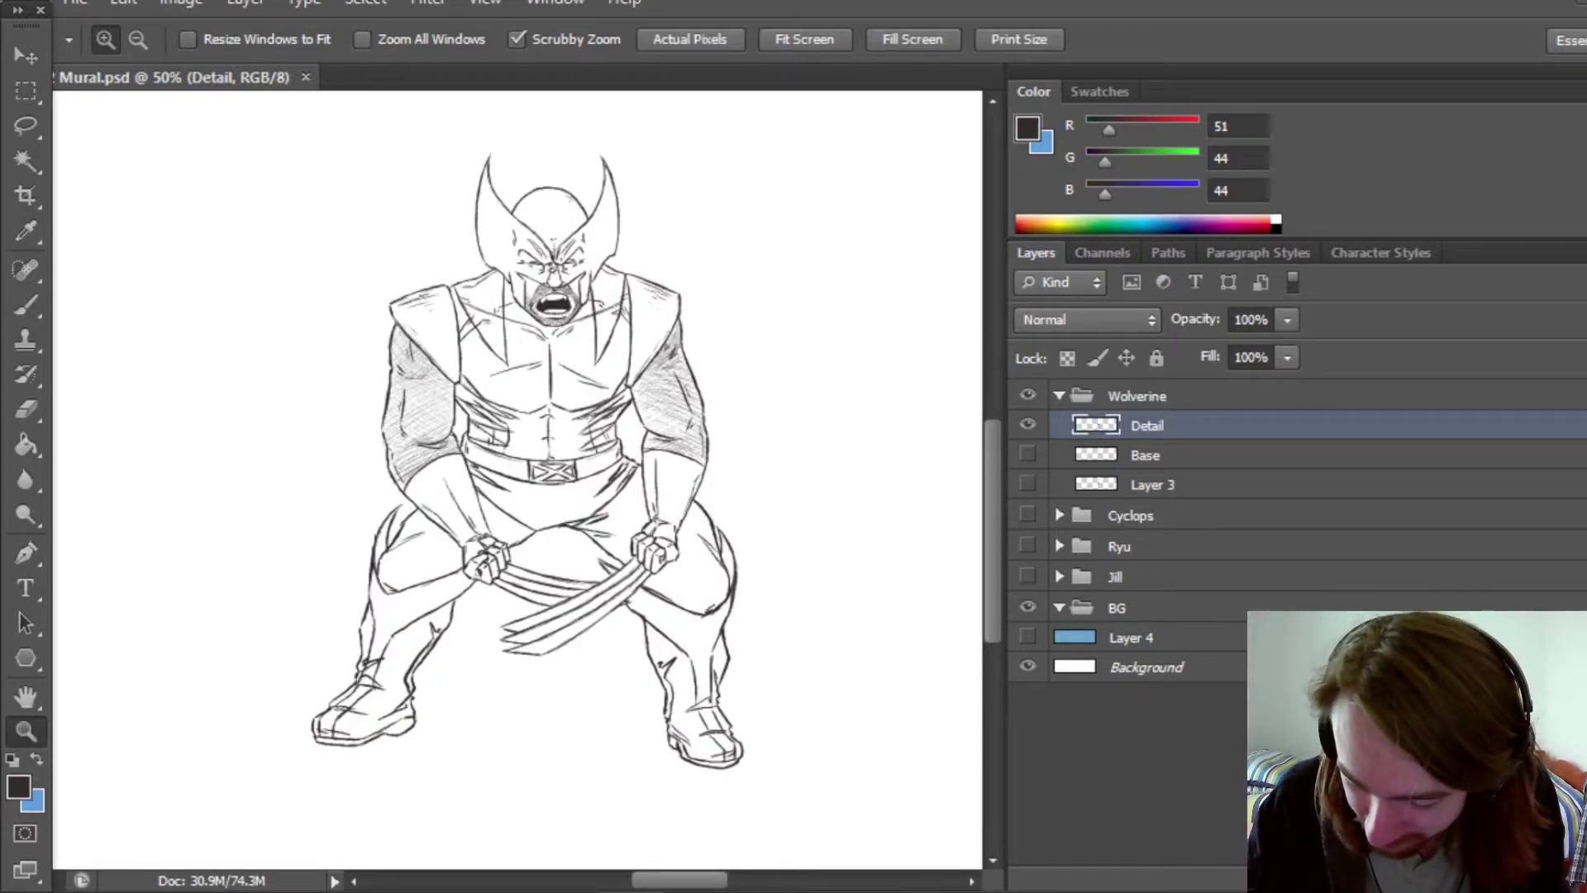
# Create a layer named Dots directly below Detail in the Wolverine group and set its opacity to 62%.
pyautogui.hotkey('ctrl', 'shift', 'alt', 'n')
pyautogui.moveTo(1151, 426); pyautogui.dragTo(1152, 459)
pyautogui.doubleClick(1151, 450)
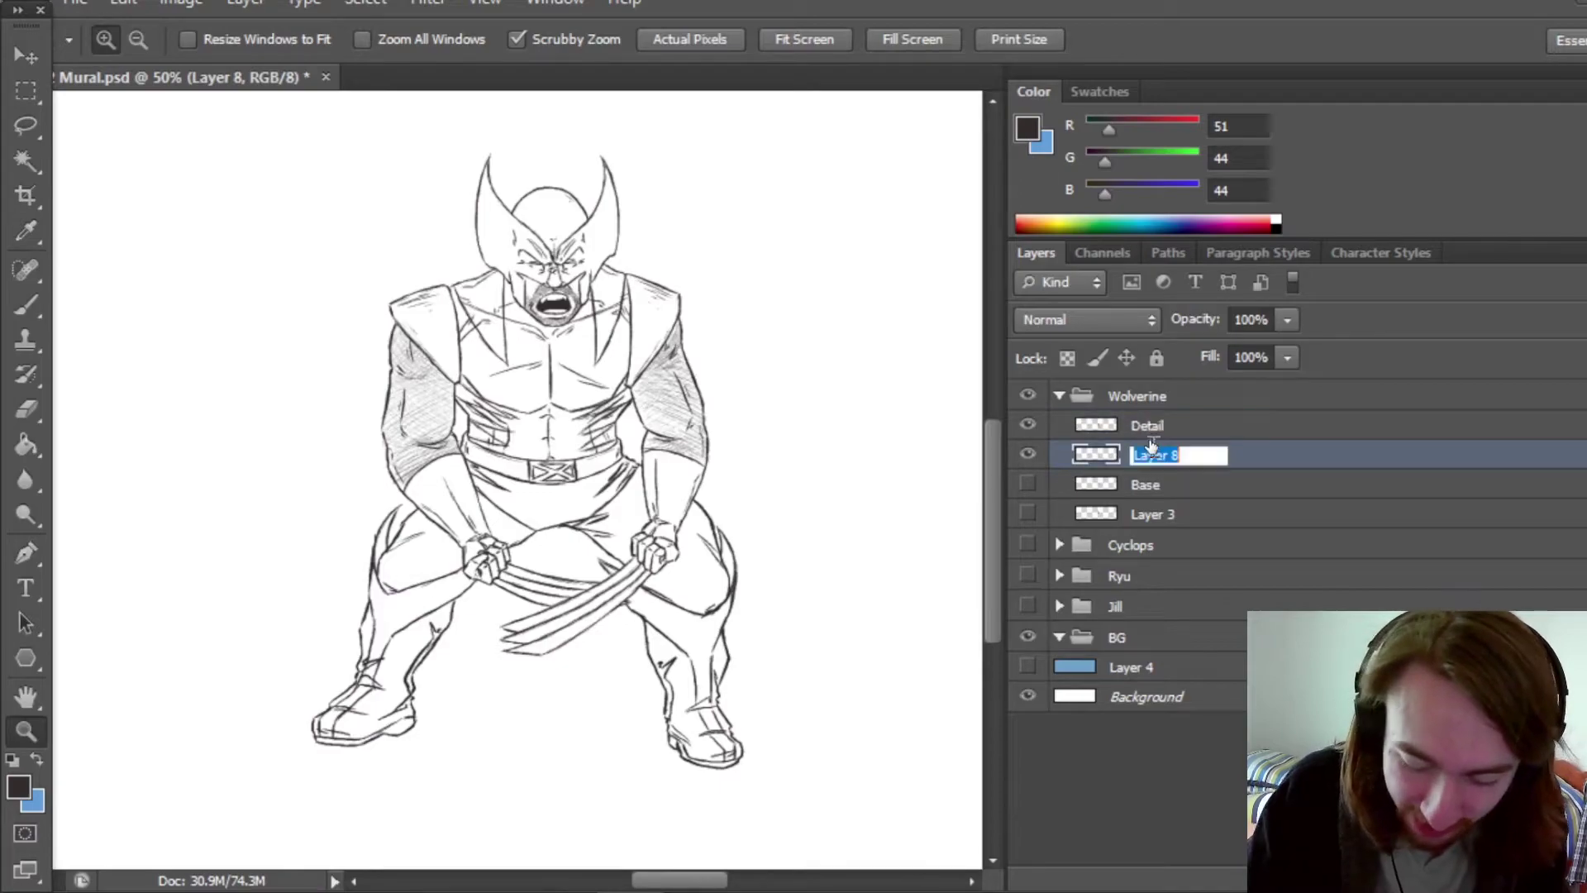
pyautogui.write('Dots')
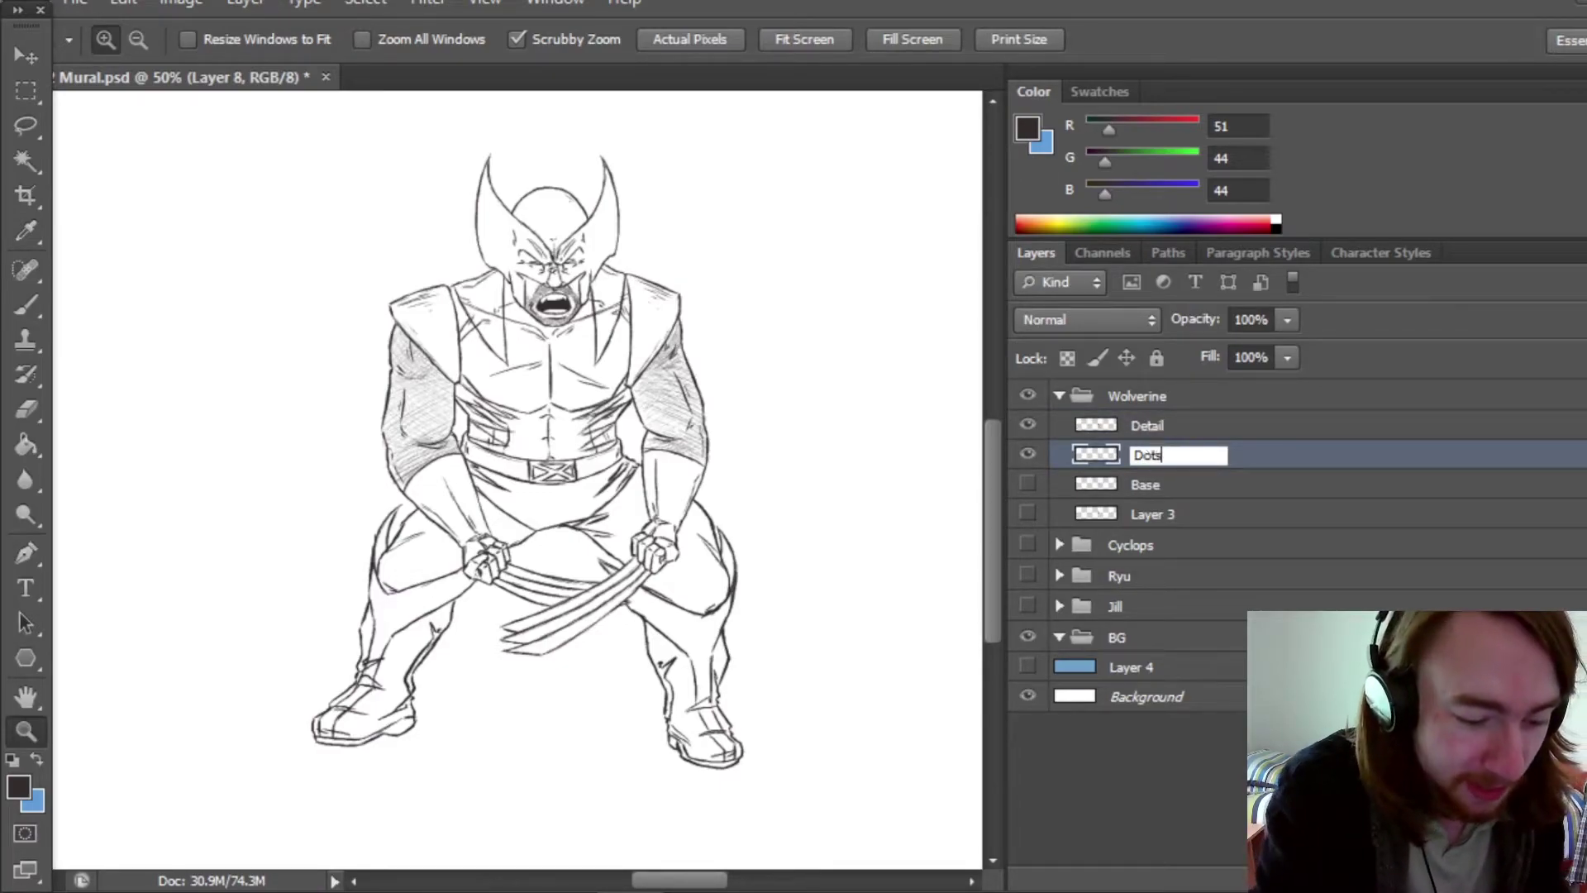
pyautogui.press('Return')
pyautogui.moveTo(1190, 321); pyautogui.dragTo(1144, 316)
pyautogui.click(1190, 322)
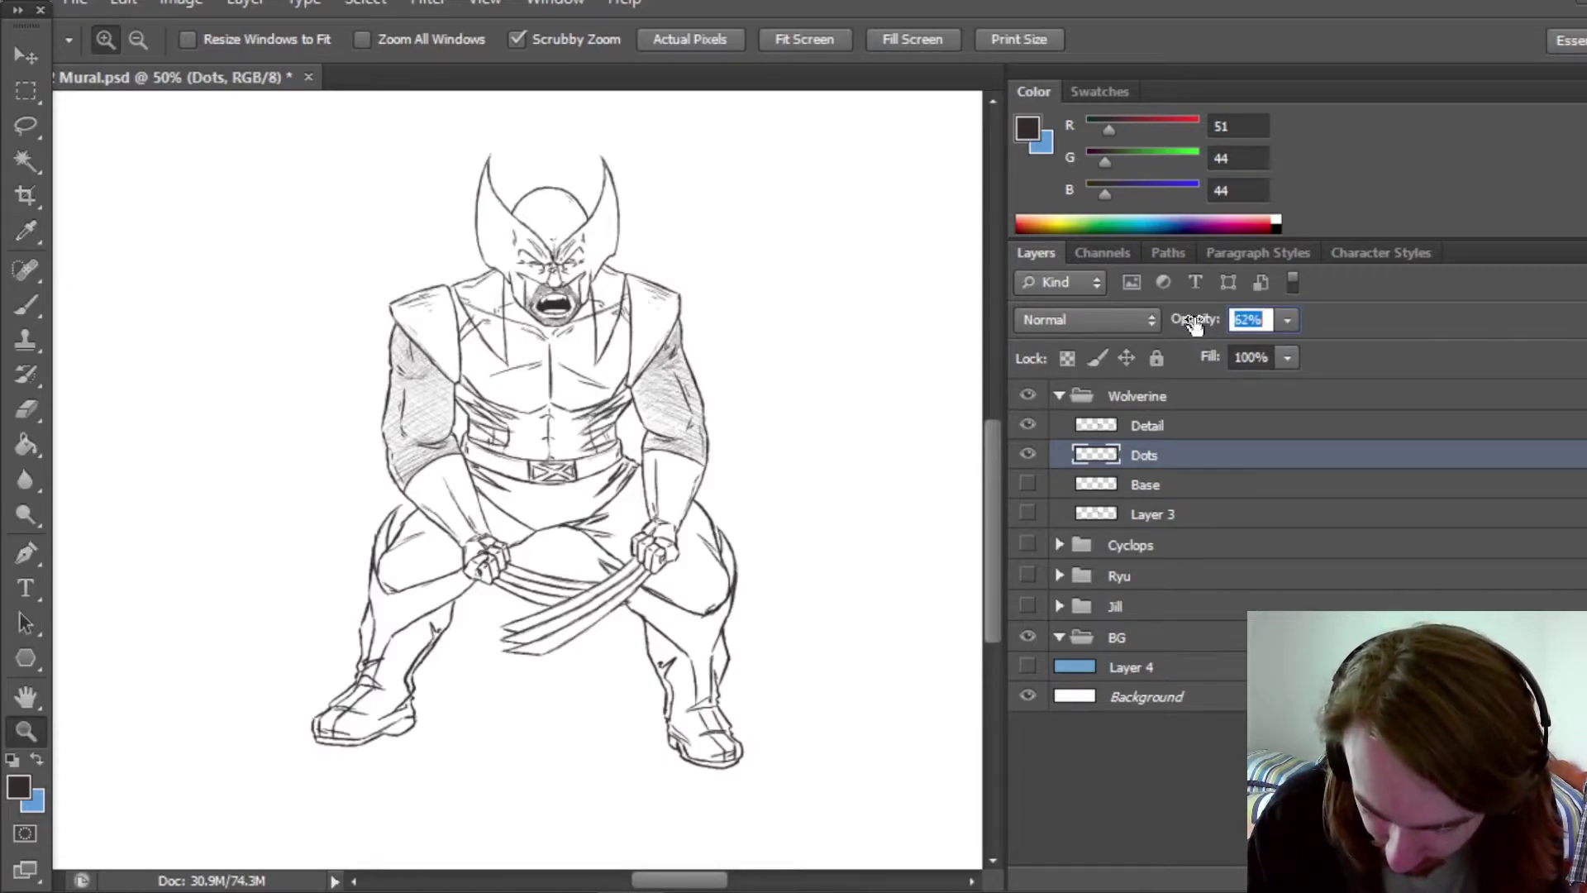
# Choose the 70 px halftone dot brush preset and set its size to 20 px.
pyautogui.click(32, 303)
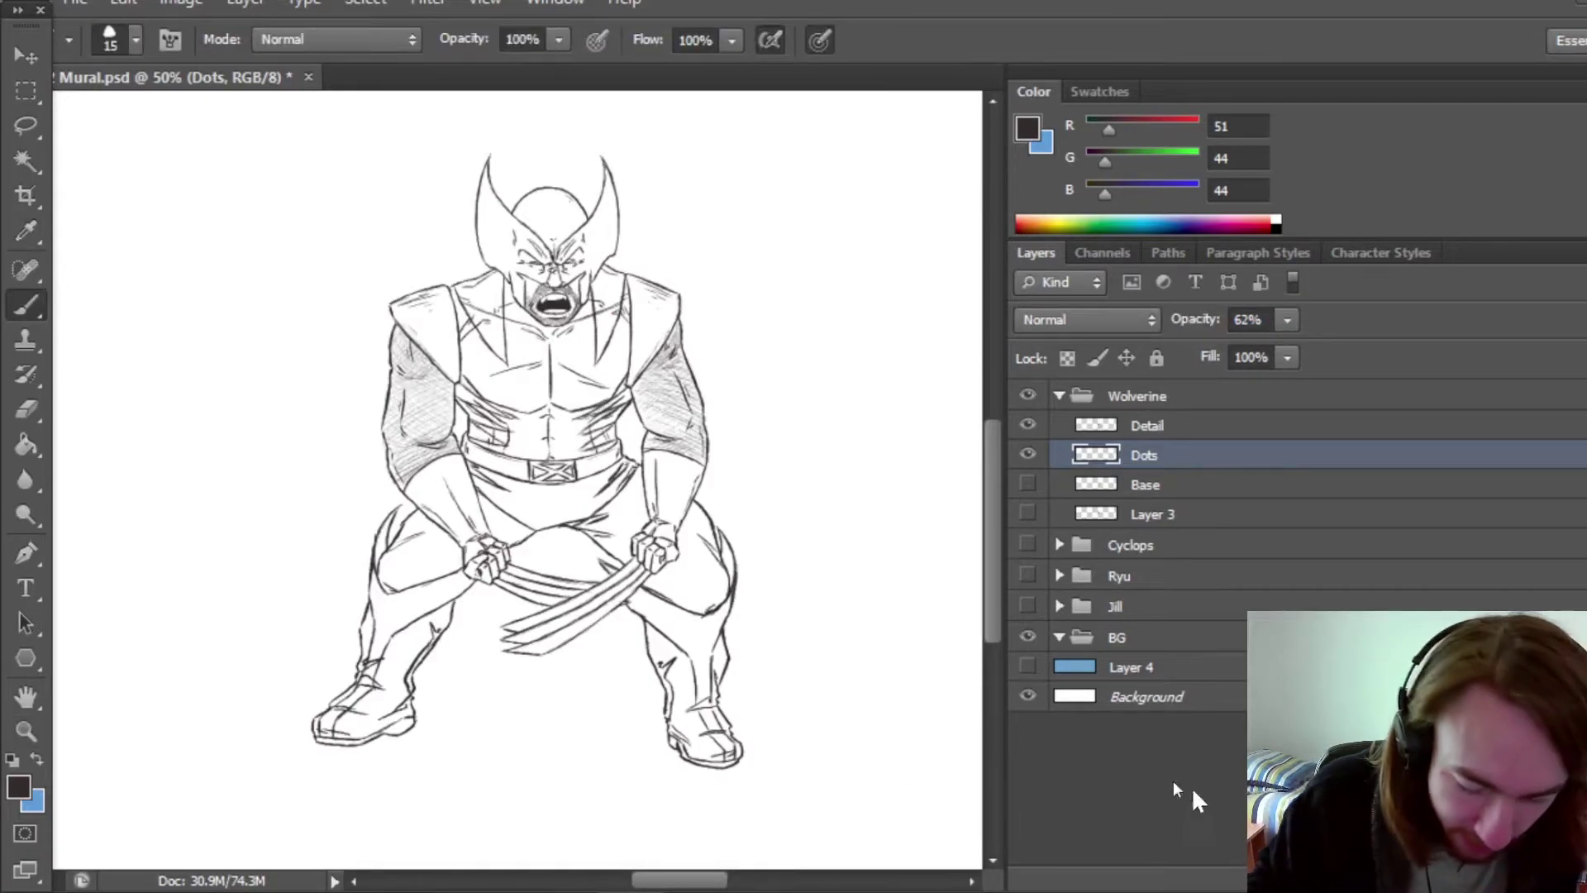
pyautogui.click(135, 39)
pyautogui.click(304, 390)
pyautogui.click(305, 388)
pyautogui.click(305, 389)
pyautogui.click(182, 333)
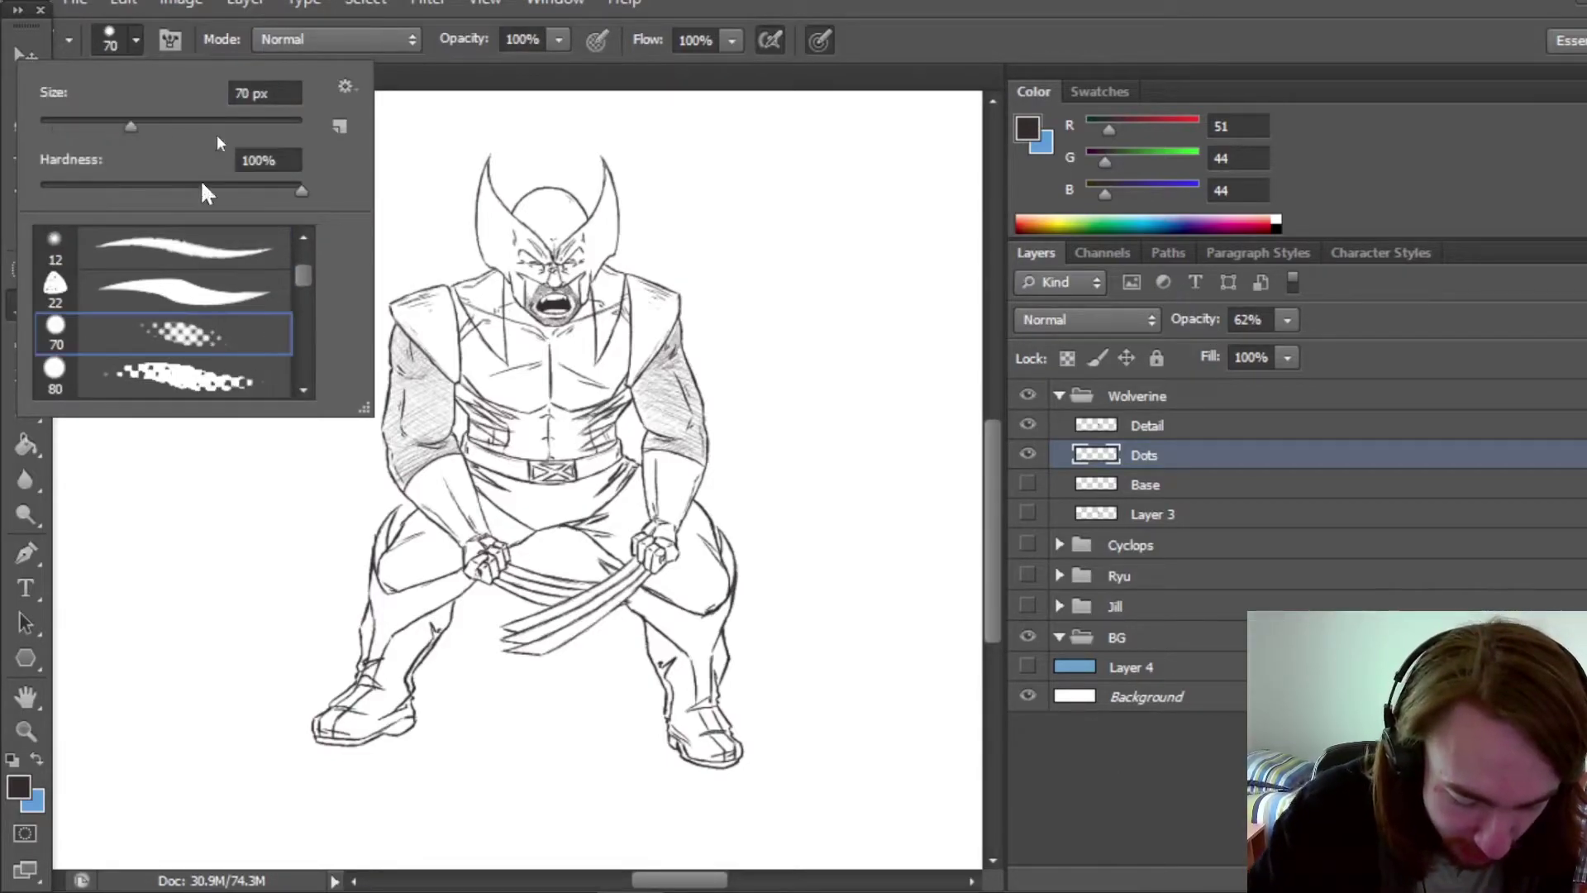
pyautogui.moveTo(138, 120); pyautogui.dragTo(75, 105)
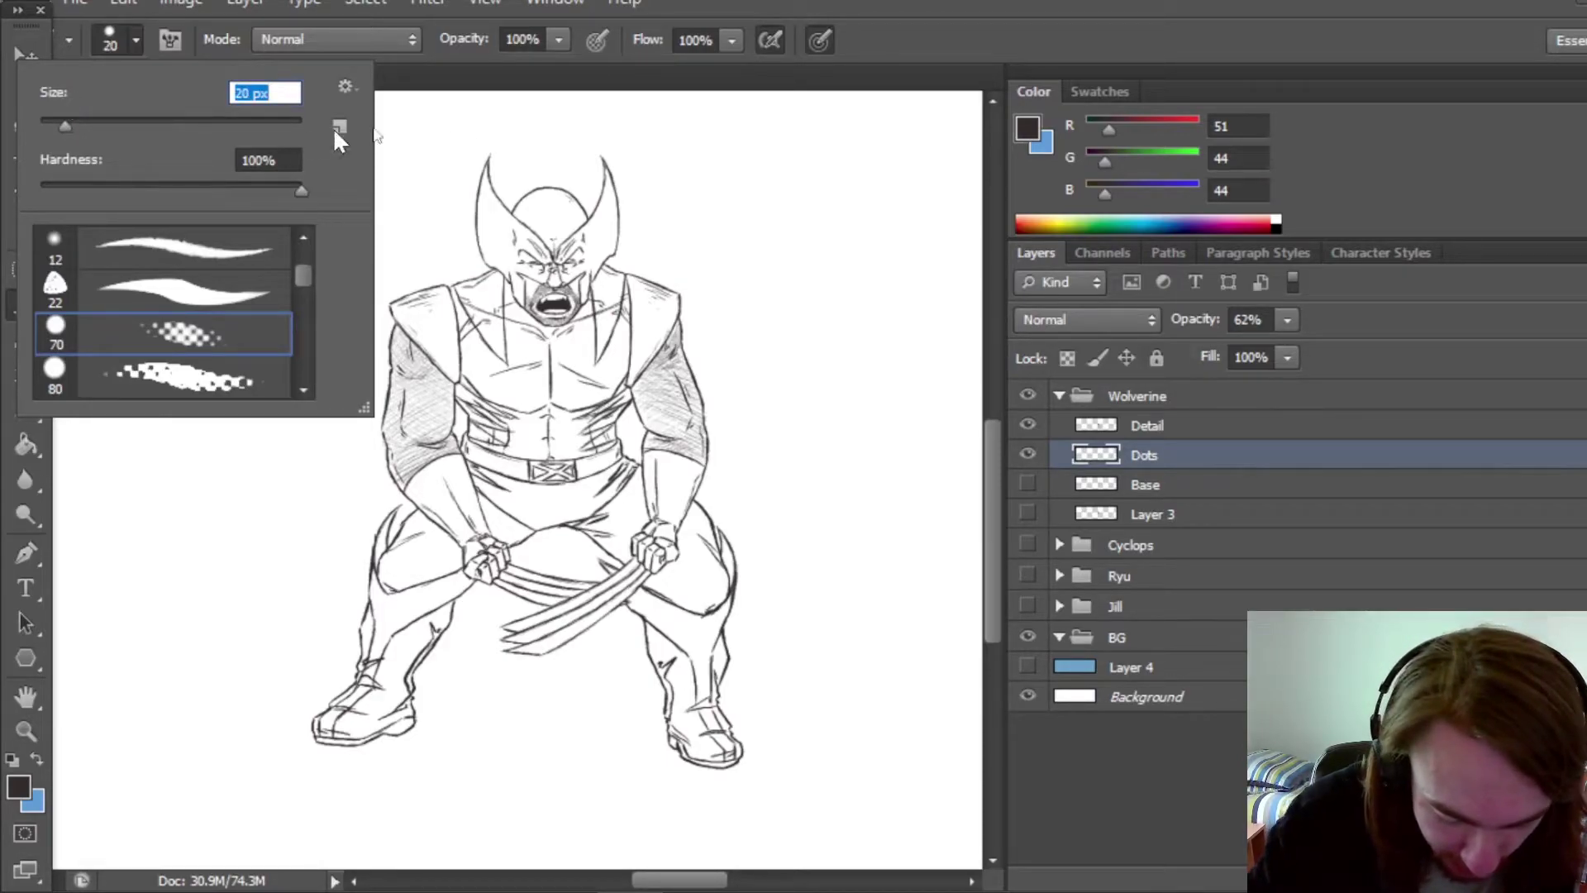
pyautogui.click(779, 4)
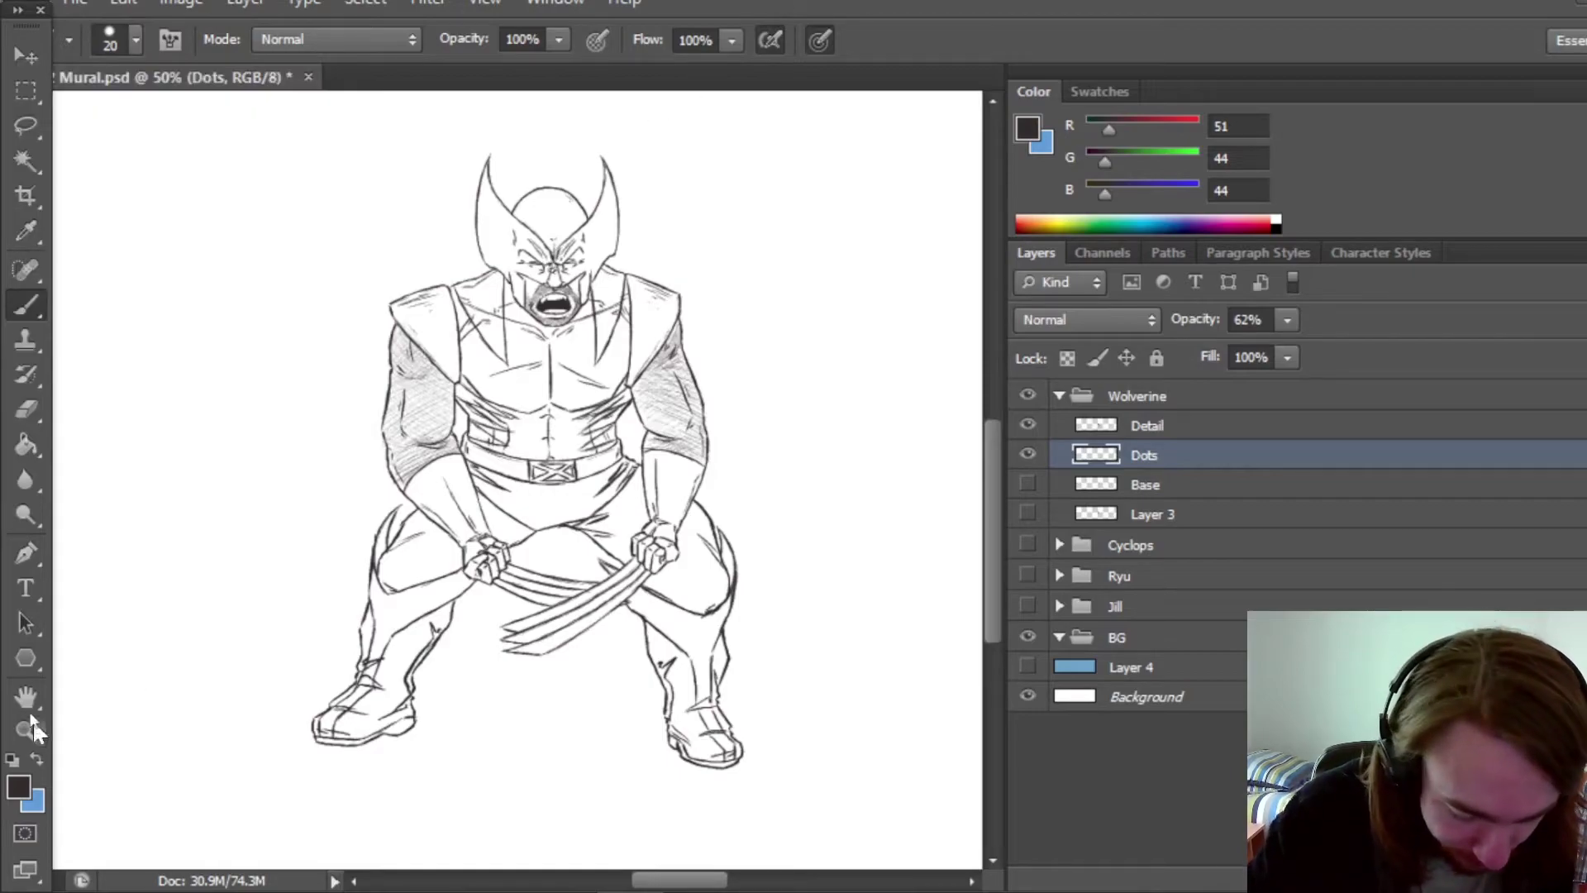
# Save the mural document.
pyautogui.click(29, 731)
pyautogui.click(562, 315)
pyautogui.press('b')
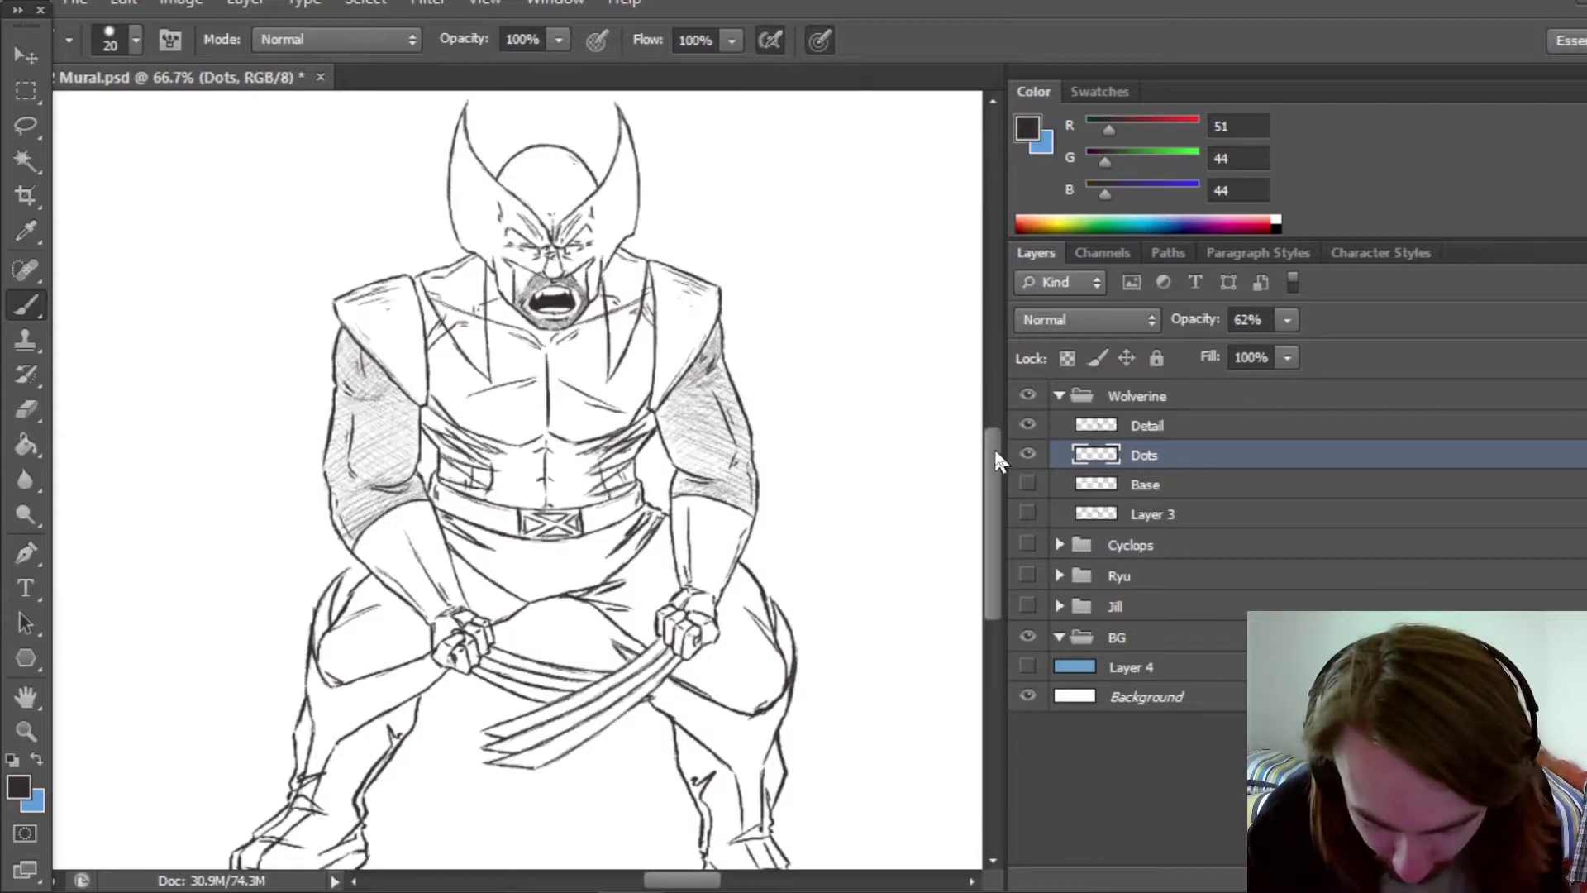
pyautogui.moveTo(995, 458); pyautogui.dragTo(990, 443)
pyautogui.hotkey('ctrl', 's')
pyautogui.scroll(-1, 990, 459)
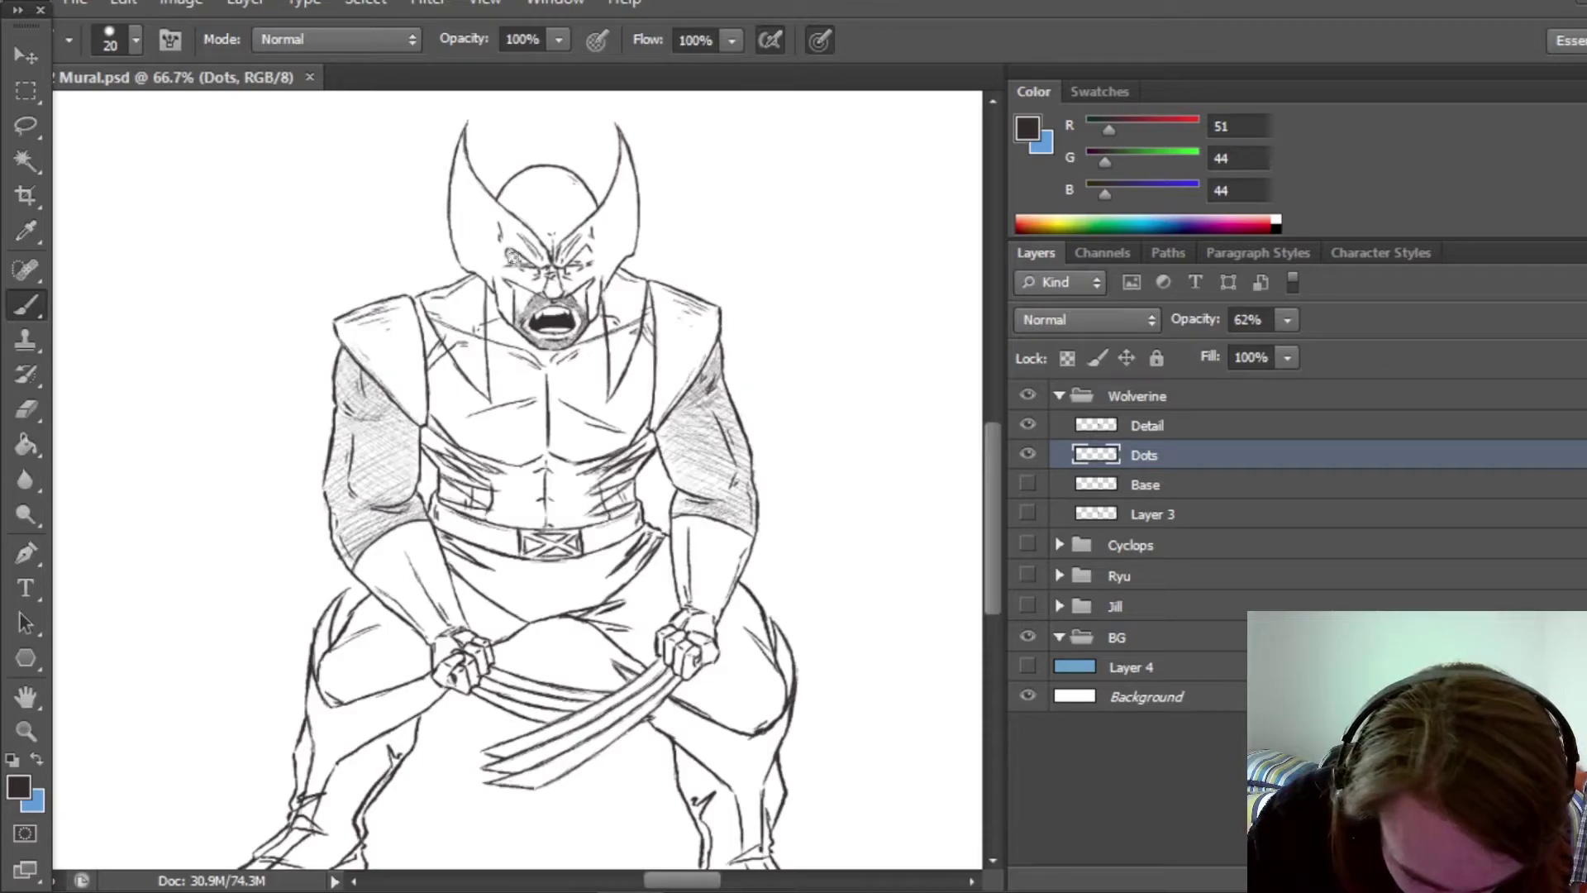
# Shade the mask on the Dots layer with halftone dots across the forehead, brows, temples, ear fin and cheek.
pyautogui.click(524, 260)
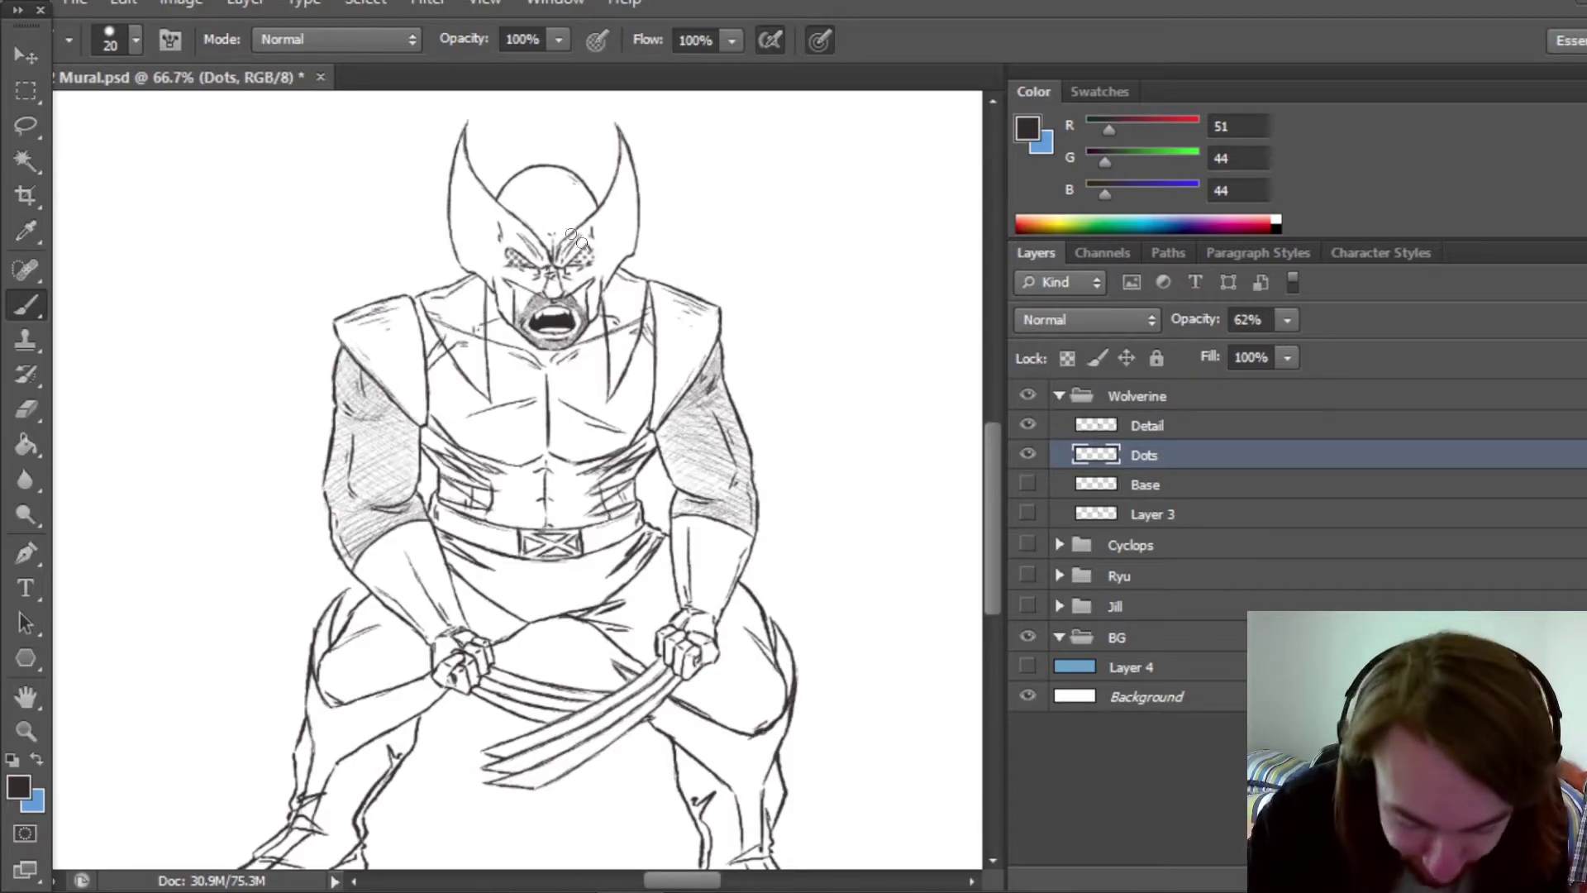
pyautogui.moveTo(564, 185)
pyautogui.mouseDown()
pyautogui.moveTo(535, 171)
pyautogui.moveTo(583, 195)
pyautogui.moveTo(569, 174)
pyautogui.moveTo(581, 223)
pyautogui.moveTo(570, 183)
pyautogui.moveTo(590, 203)
pyautogui.moveTo(552, 173)
pyautogui.moveTo(562, 210)
pyautogui.mouseUp()
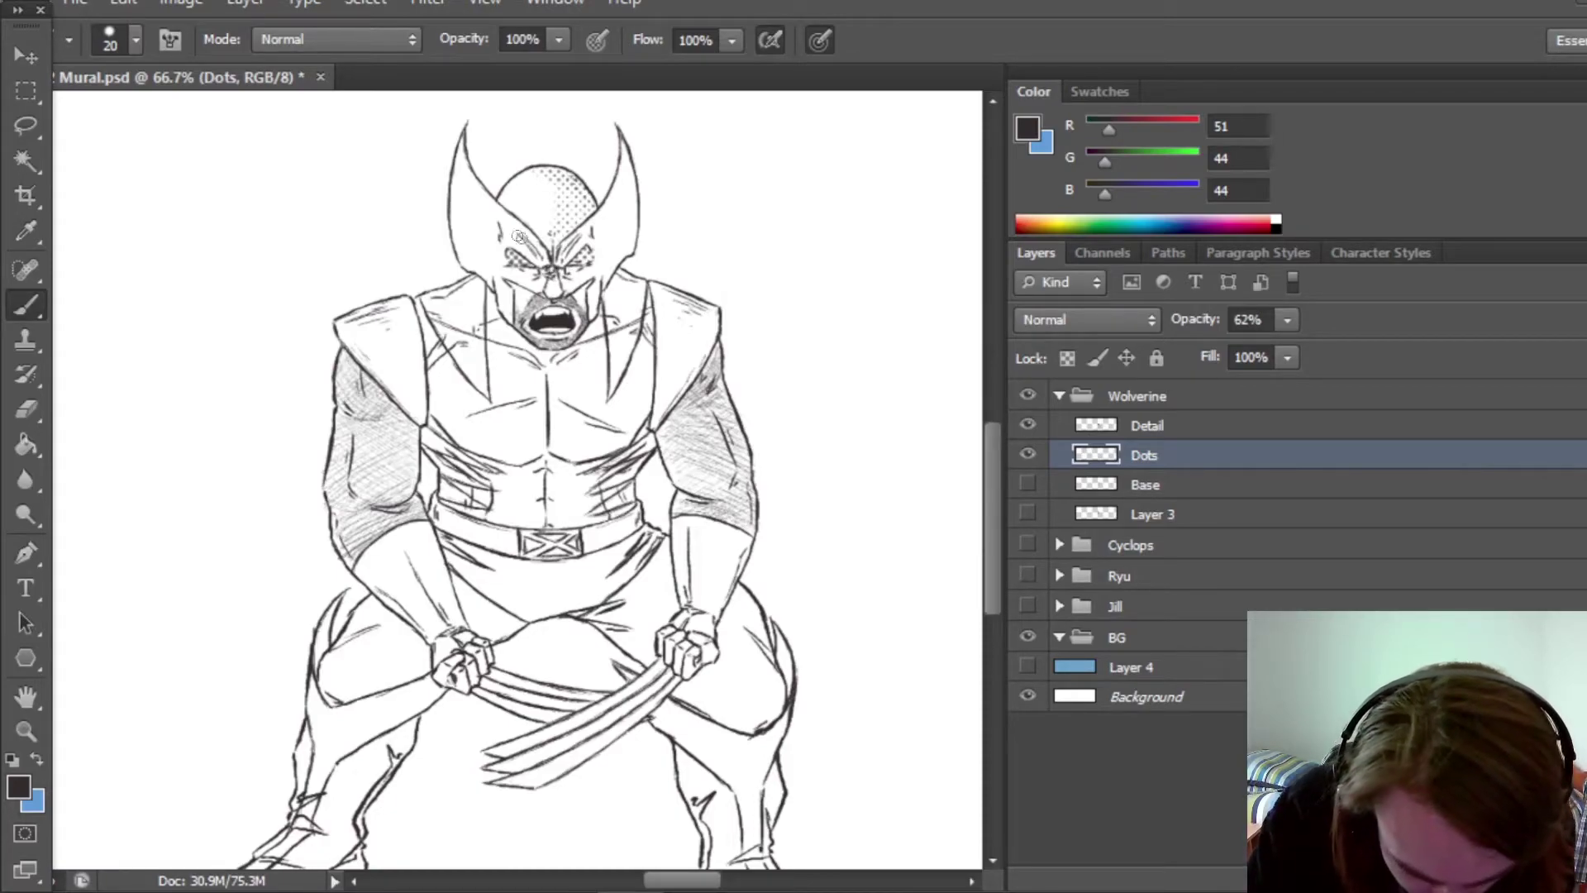
pyautogui.moveTo(543, 257); pyautogui.dragTo(527, 239)
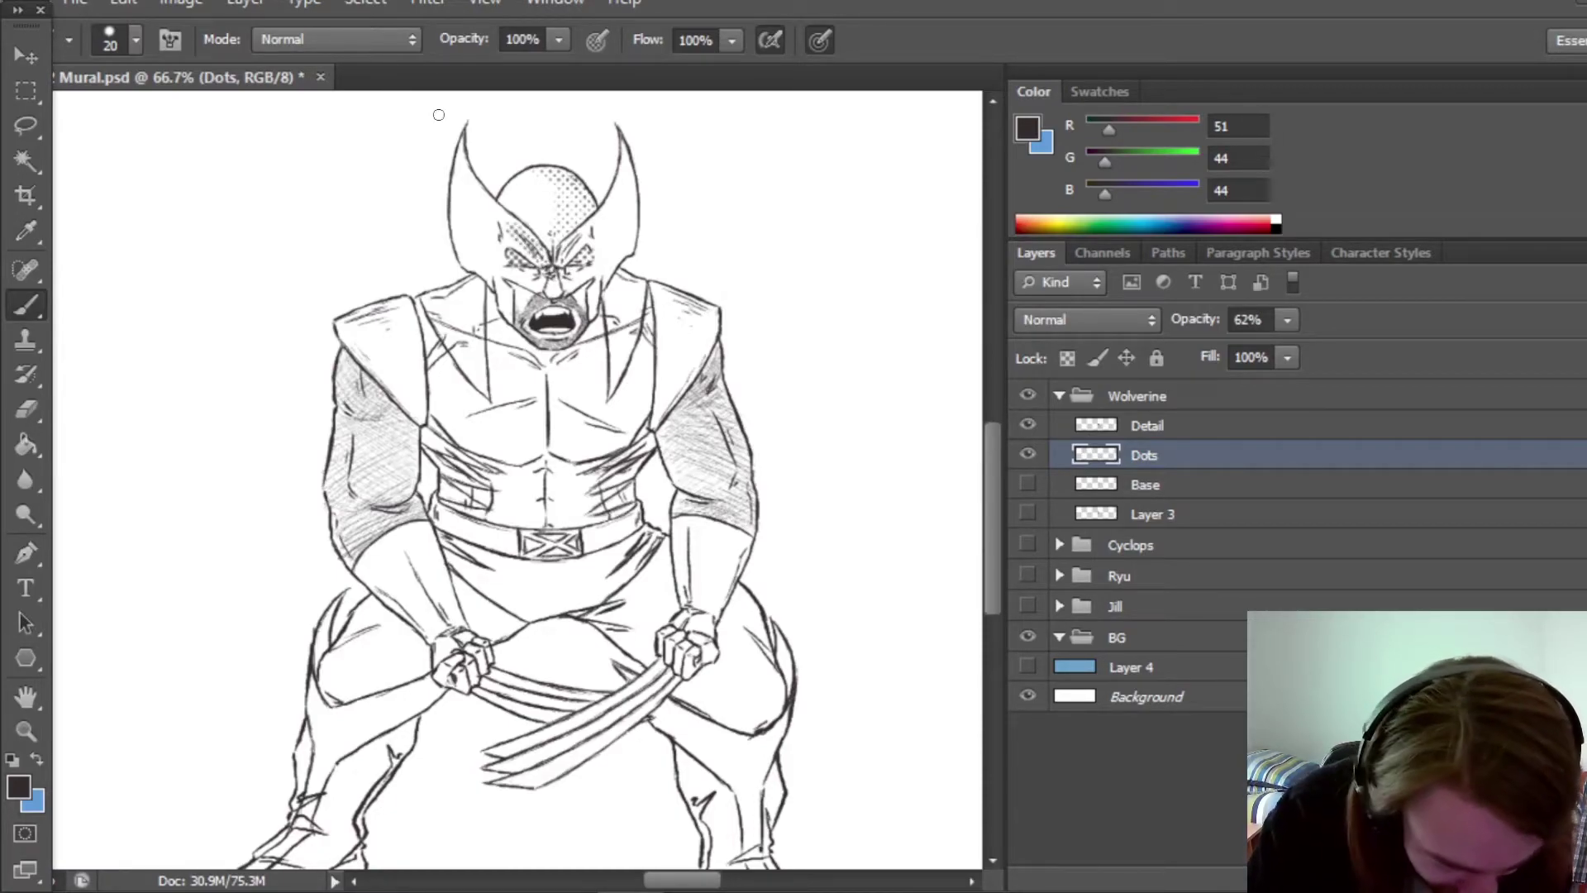
pyautogui.click(26, 408)
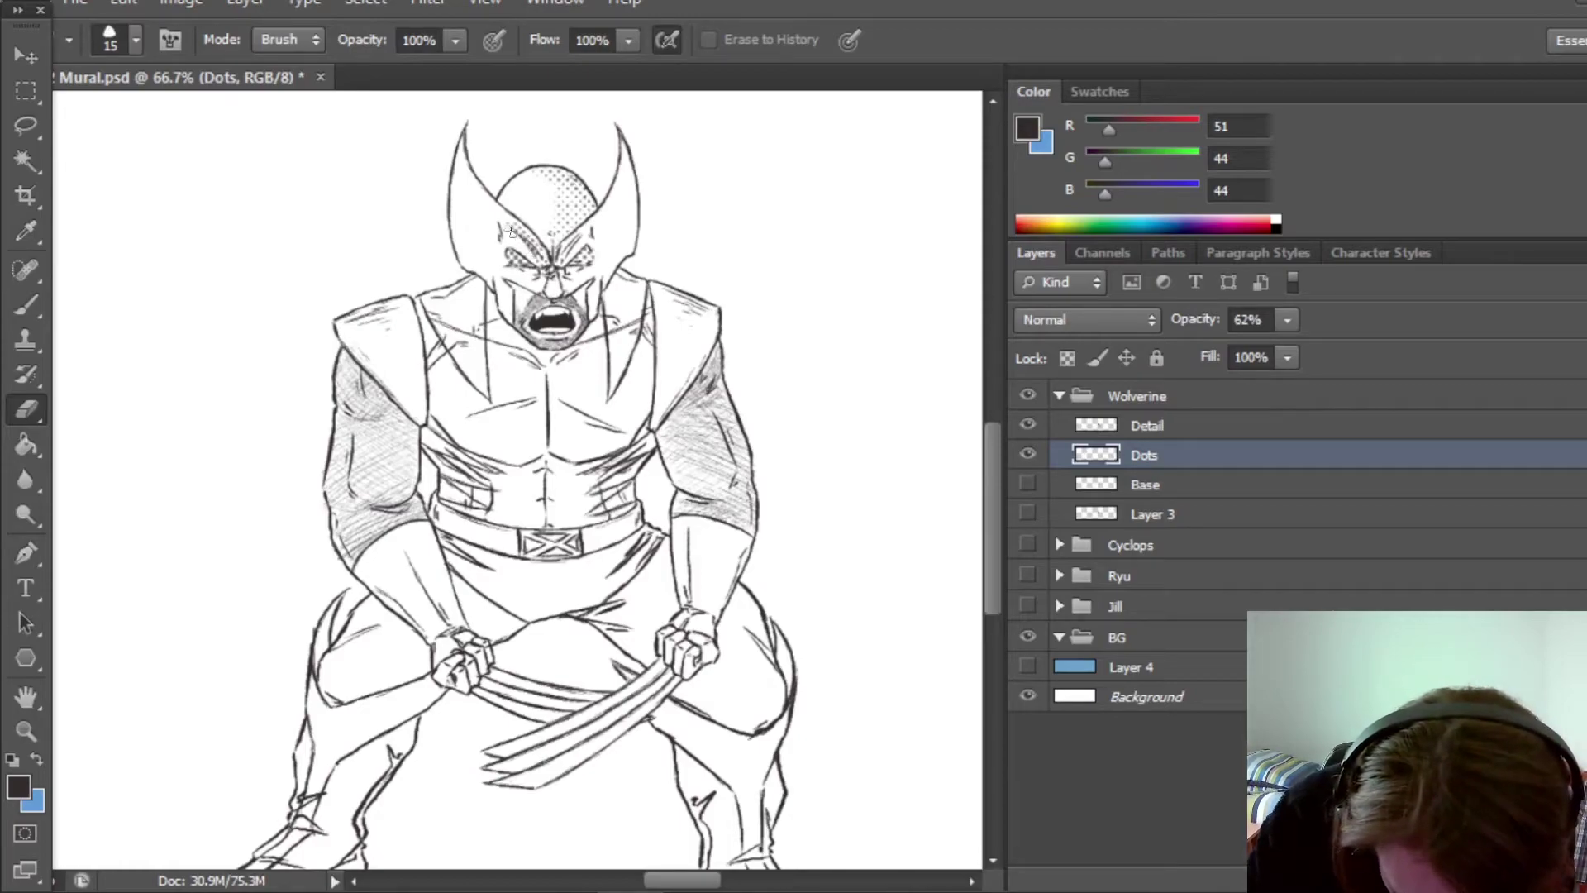
pyautogui.click(25, 305)
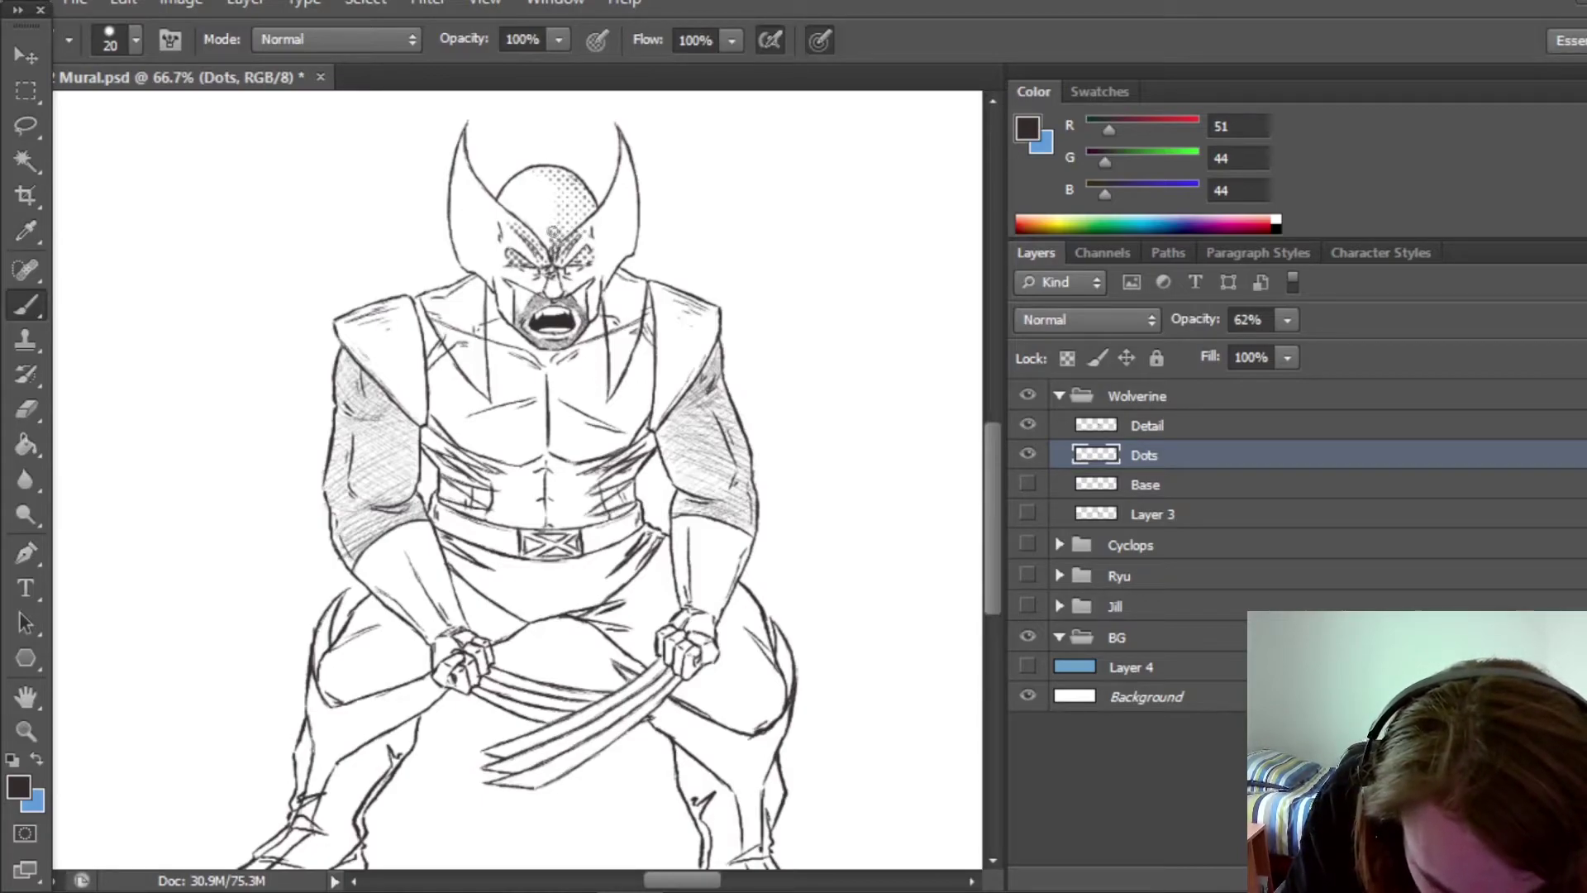
pyautogui.moveTo(597, 236); pyautogui.dragTo(597, 227)
pyautogui.moveTo(494, 243); pyautogui.dragTo(494, 243)
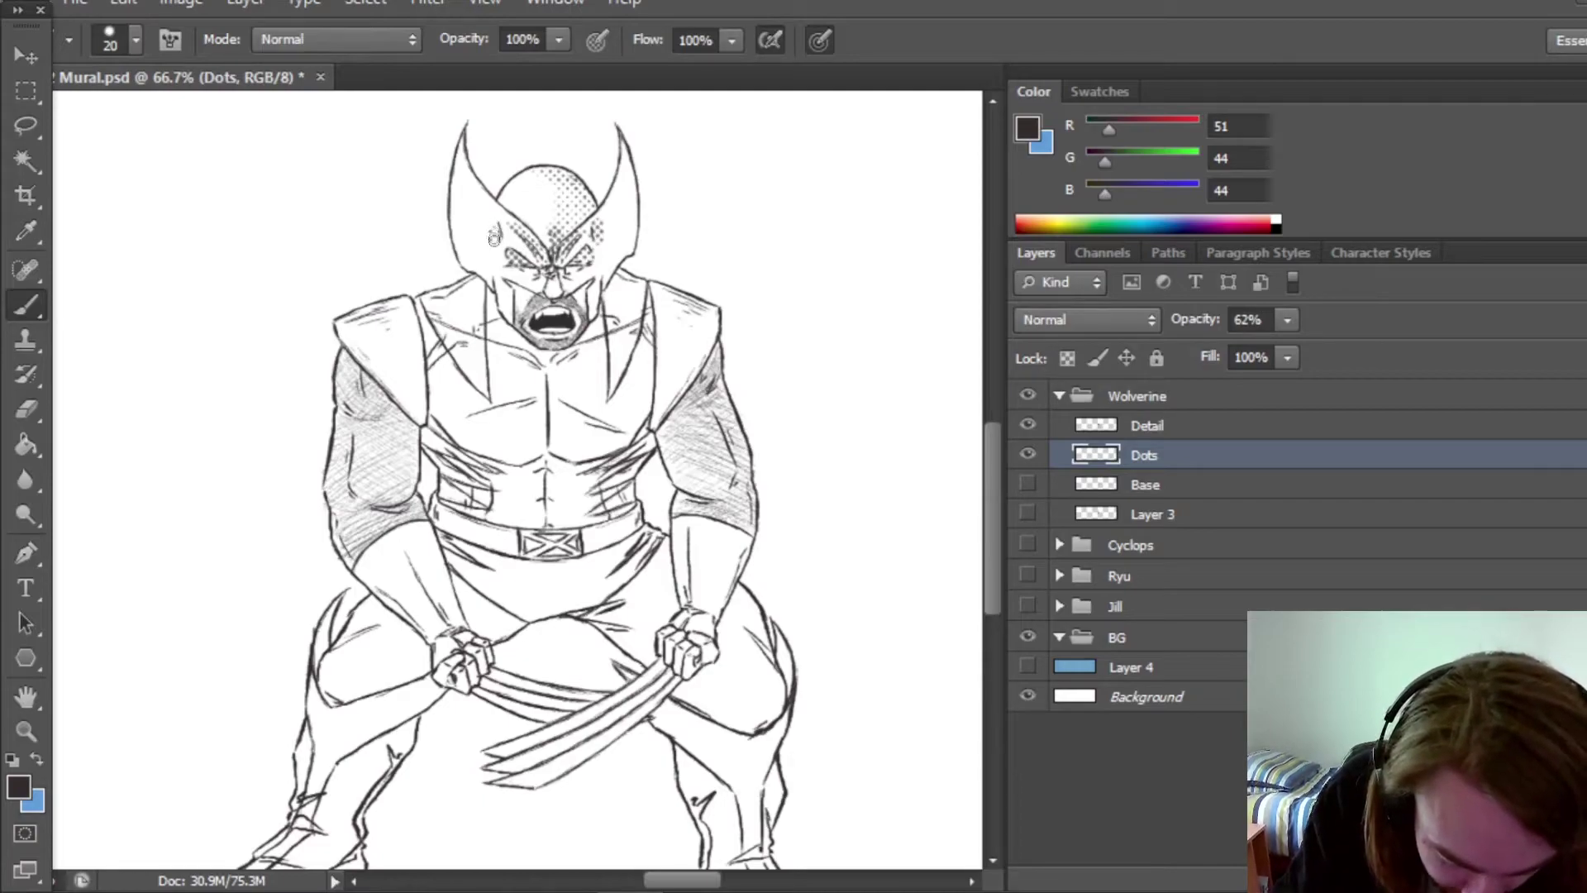
pyautogui.moveTo(615, 173)
pyautogui.mouseDown()
pyautogui.moveTo(620, 265)
pyautogui.moveTo(633, 161)
pyautogui.mouseUp()
pyautogui.moveTo(569, 294)
pyautogui.mouseDown()
pyautogui.moveTo(526, 302)
pyautogui.moveTo(587, 311)
pyautogui.moveTo(594, 287)
pyautogui.mouseUp()
# Add halftone dot shading over Wolverine's shoulders, chest, arms, gloves and waist.
pyautogui.press('e')
pyautogui.press('b')
pyautogui.moveTo(615, 190)
pyautogui.mouseDown()
pyautogui.moveTo(593, 265)
pyautogui.moveTo(496, 331)
pyautogui.moveTo(533, 355)
pyautogui.moveTo(612, 286)
pyautogui.moveTo(643, 397)
pyautogui.moveTo(537, 446)
pyautogui.moveTo(475, 414)
pyautogui.moveTo(638, 386)
pyautogui.moveTo(711, 314)
pyautogui.moveTo(743, 463)
pyautogui.moveTo(686, 624)
pyautogui.mouseUp()
pyautogui.moveTo(744, 512)
pyautogui.mouseDown()
pyautogui.moveTo(686, 413)
pyautogui.moveTo(712, 405)
pyautogui.moveTo(709, 653)
pyautogui.moveTo(662, 663)
pyautogui.mouseUp()
pyautogui.press('e')
pyautogui.press('b')
pyautogui.moveTo(413, 517)
pyautogui.mouseDown()
pyautogui.moveTo(455, 669)
pyautogui.moveTo(371, 512)
pyautogui.moveTo(417, 407)
pyautogui.moveTo(496, 546)
pyautogui.moveTo(472, 571)
pyautogui.moveTo(612, 537)
pyautogui.moveTo(504, 512)
pyautogui.mouseUp()
pyautogui.scroll(1, 380, 513)
pyautogui.scroll(-1, 953, 514)
# Shade the hips, both thighs and the claws with halftone dots.
pyautogui.moveTo(620, 496)
pyautogui.mouseDown()
pyautogui.moveTo(475, 529)
pyautogui.moveTo(603, 595)
pyautogui.moveTo(661, 529)
pyautogui.moveTo(479, 620)
pyautogui.mouseUp()
pyautogui.moveTo(321, 627); pyautogui.dragTo(318, 648)
pyautogui.moveTo(781, 607); pyautogui.dragTo(711, 694)
pyautogui.moveTo(727, 595); pyautogui.dragTo(752, 649)
pyautogui.moveTo(496, 685); pyautogui.dragTo(678, 570)
pyautogui.moveTo(599, 516); pyautogui.dragTo(529, 562)
# Shade the lower legs and boots of both legs with halftone dots and save the document.
pyautogui.moveTo(587, 595); pyautogui.dragTo(517, 752)
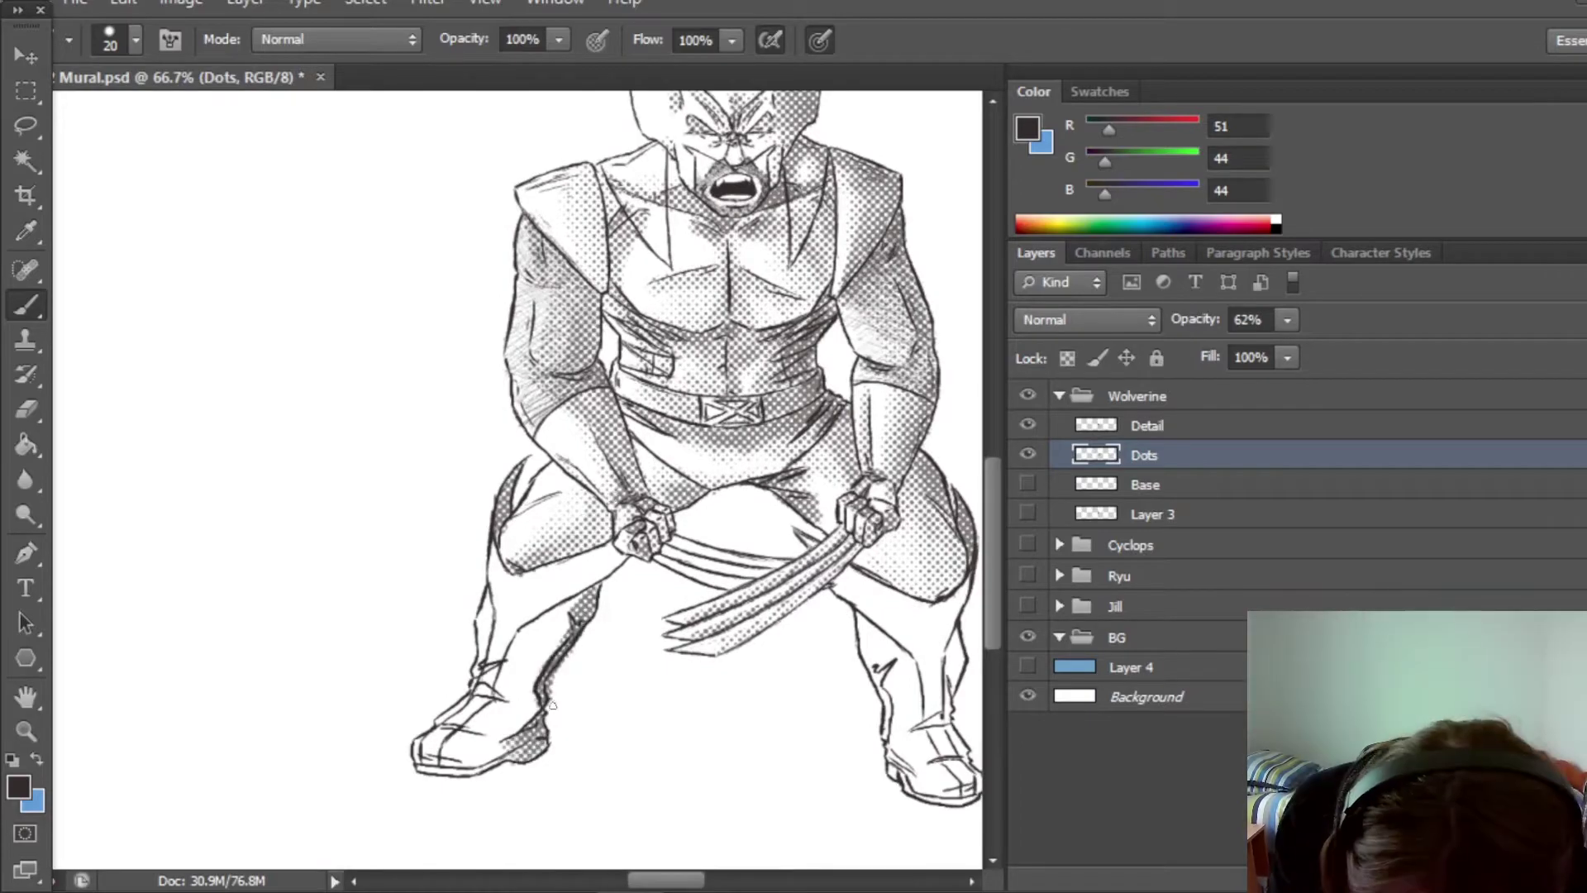
pyautogui.moveTo(603, 554); pyautogui.dragTo(512, 736)
pyautogui.moveTo(537, 628); pyautogui.dragTo(450, 760)
pyautogui.moveTo(665, 880); pyautogui.dragTo(695, 880)
pyautogui.moveTo(600, 703); pyautogui.dragTo(628, 790)
pyautogui.moveTo(616, 591); pyautogui.dragTo(603, 686)
pyautogui.moveTo(562, 591); pyautogui.dragTo(579, 777)
pyautogui.moveTo(752, 400)
pyautogui.mouseDown()
pyautogui.moveTo(989, 503)
pyautogui.moveTo(992, 472)
pyautogui.mouseUp()
pyautogui.hotkey('ctrl', 's')
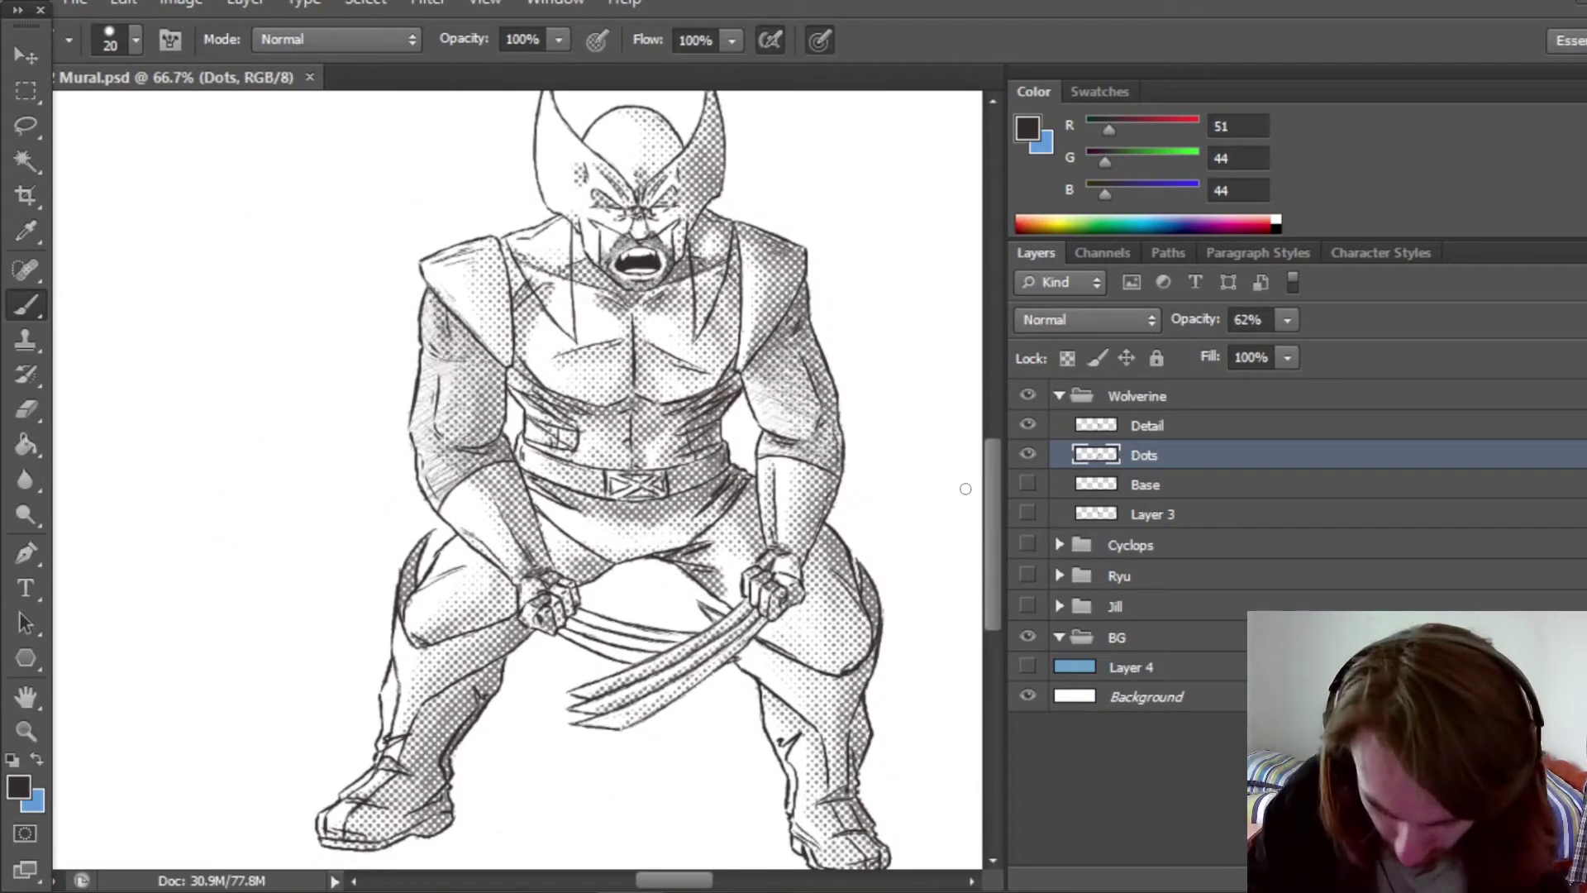
# Create a layer group named colour directly below Dots in the Wolverine group and save the document.
pyautogui.click(1405, 879)
pyautogui.moveTo(1164, 461); pyautogui.dragTo(1171, 485)
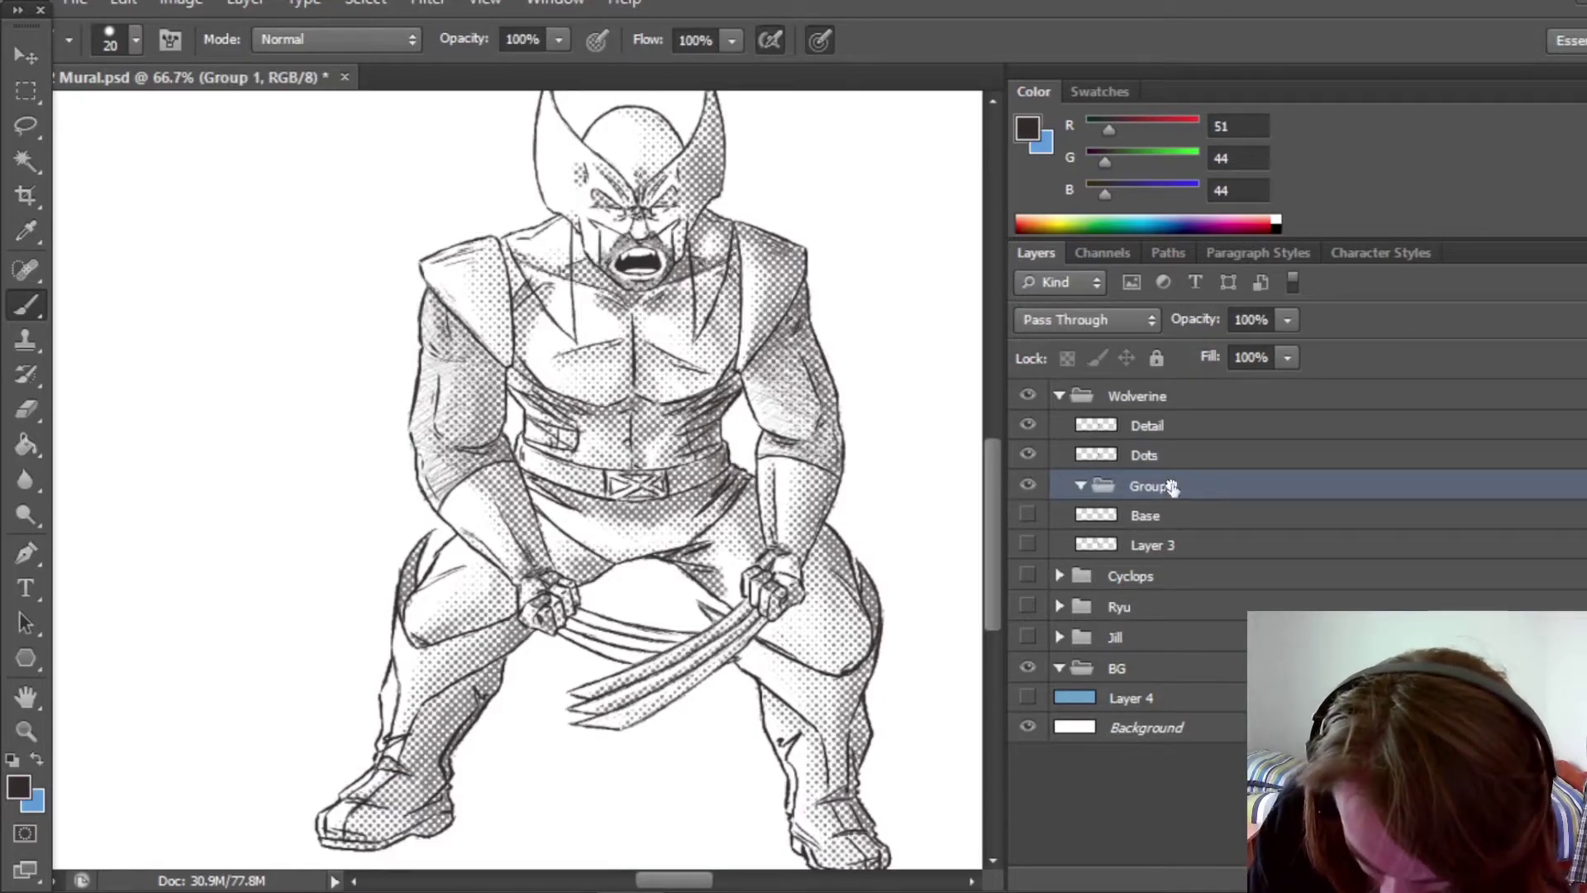
pyautogui.doubleClick(1169, 485)
pyautogui.write('colour')
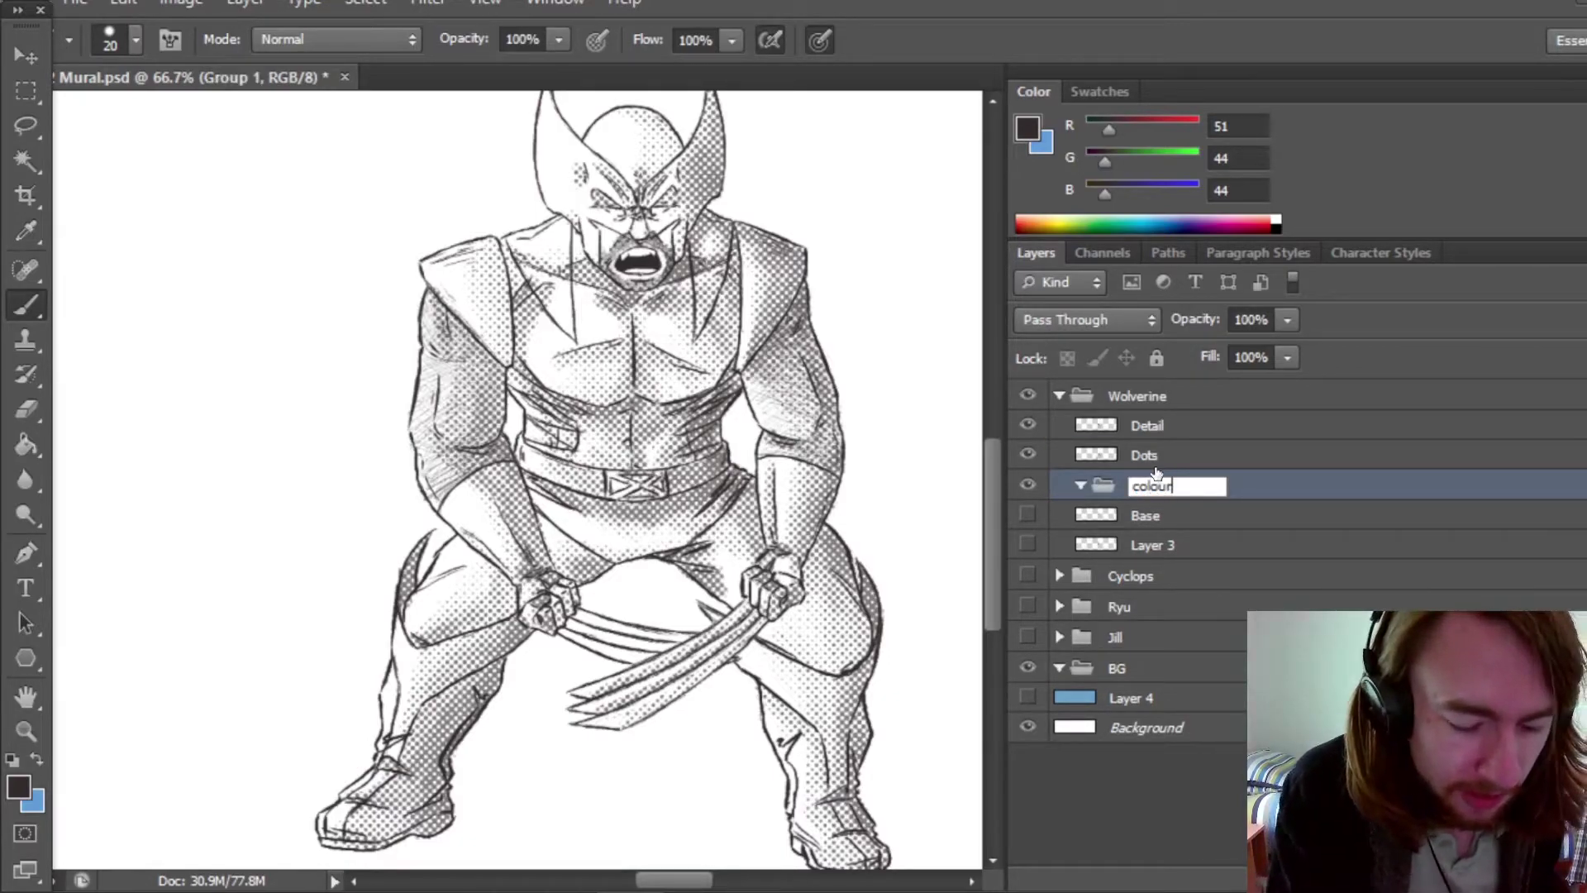
pyautogui.press('Return')
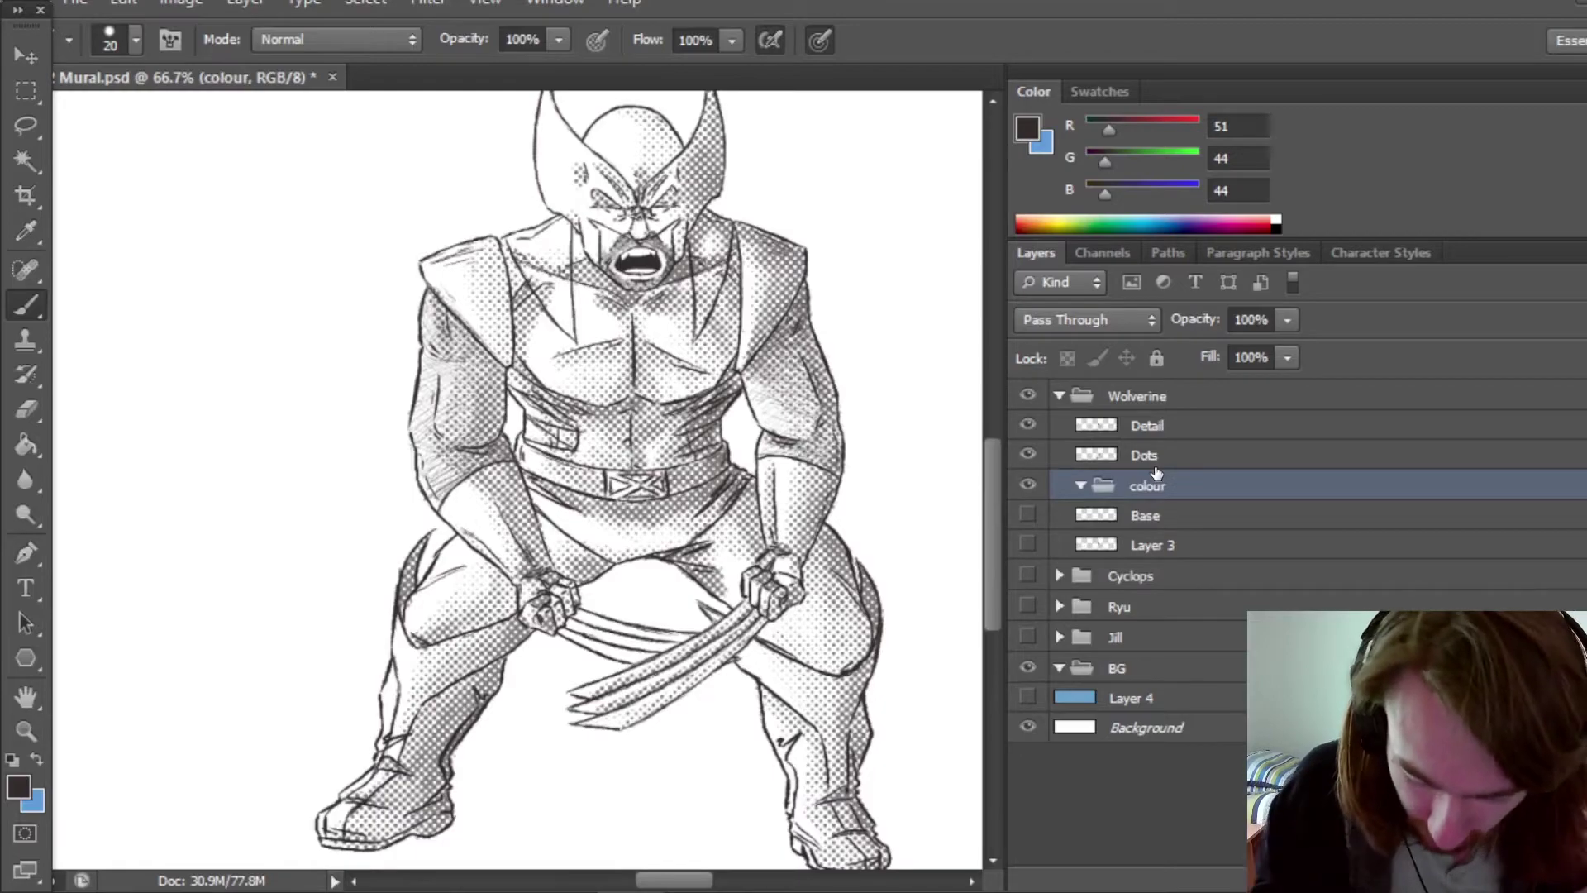
pyautogui.hotkey('ctrl', 's')
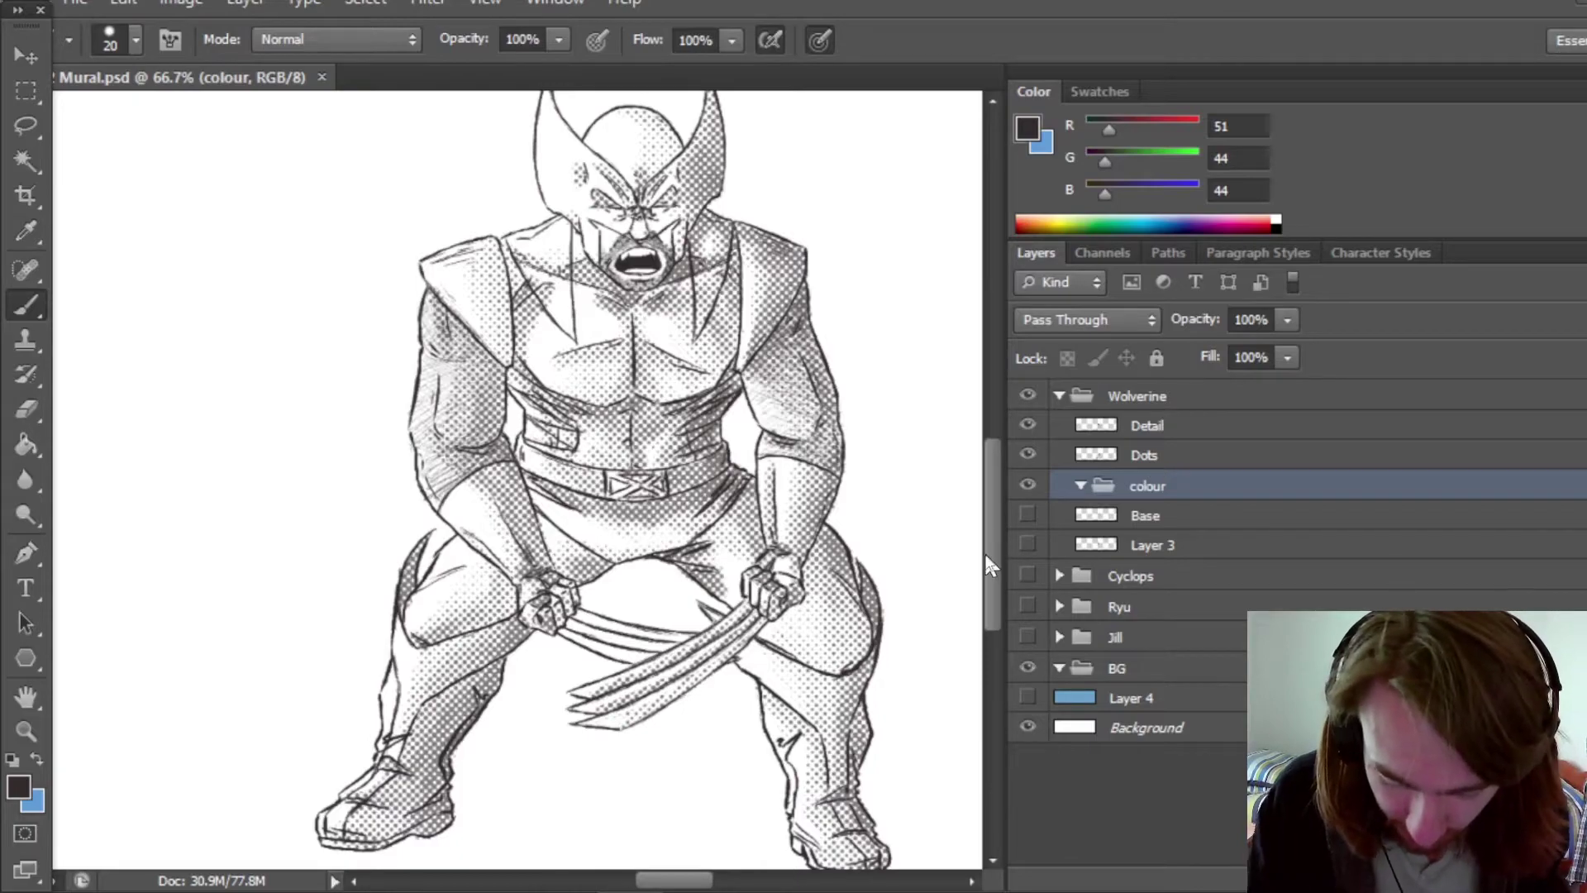
# Add a layer named Skin inside the colour group and save the document.
pyautogui.scroll(2, 972, 527)
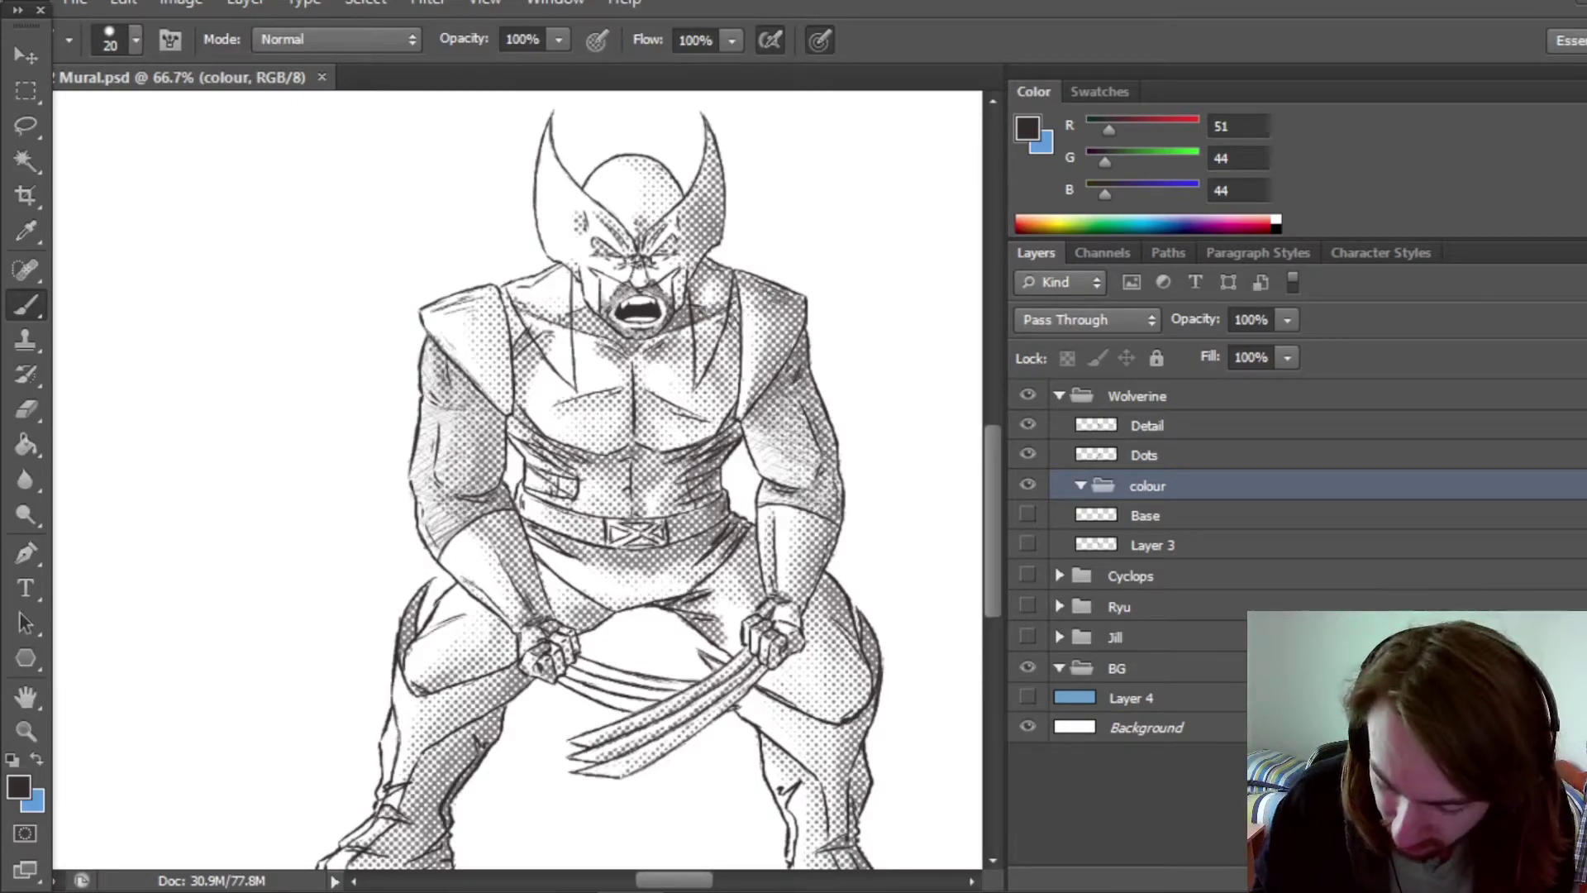
pyautogui.hotkey('ctrl', 'shift', 'alt', 'n')
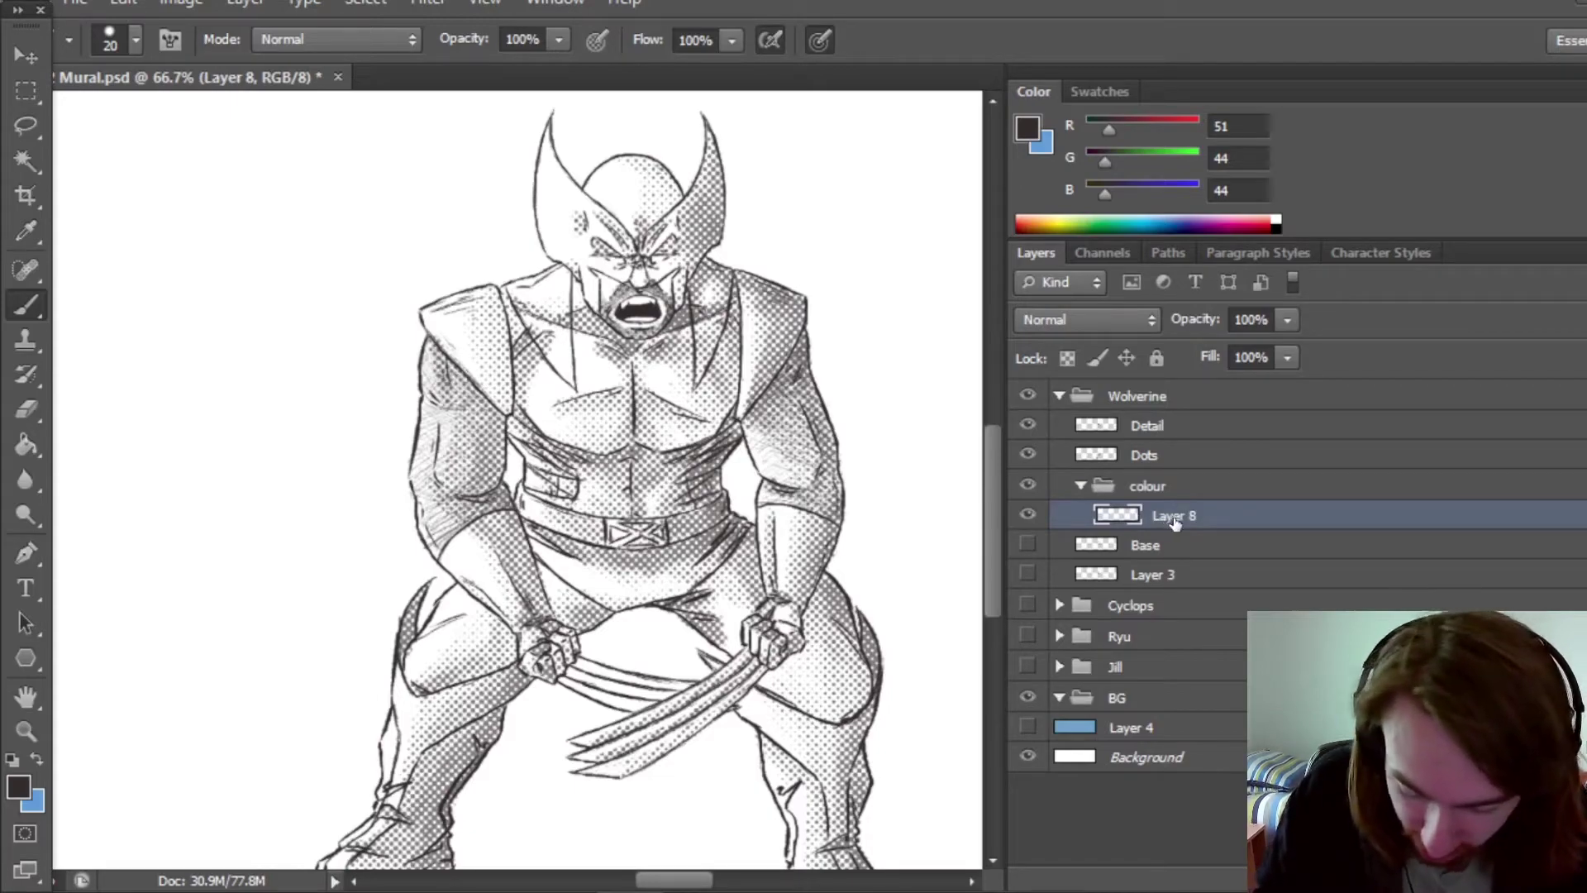
pyautogui.doubleClick(1174, 518)
pyautogui.write('Skin')
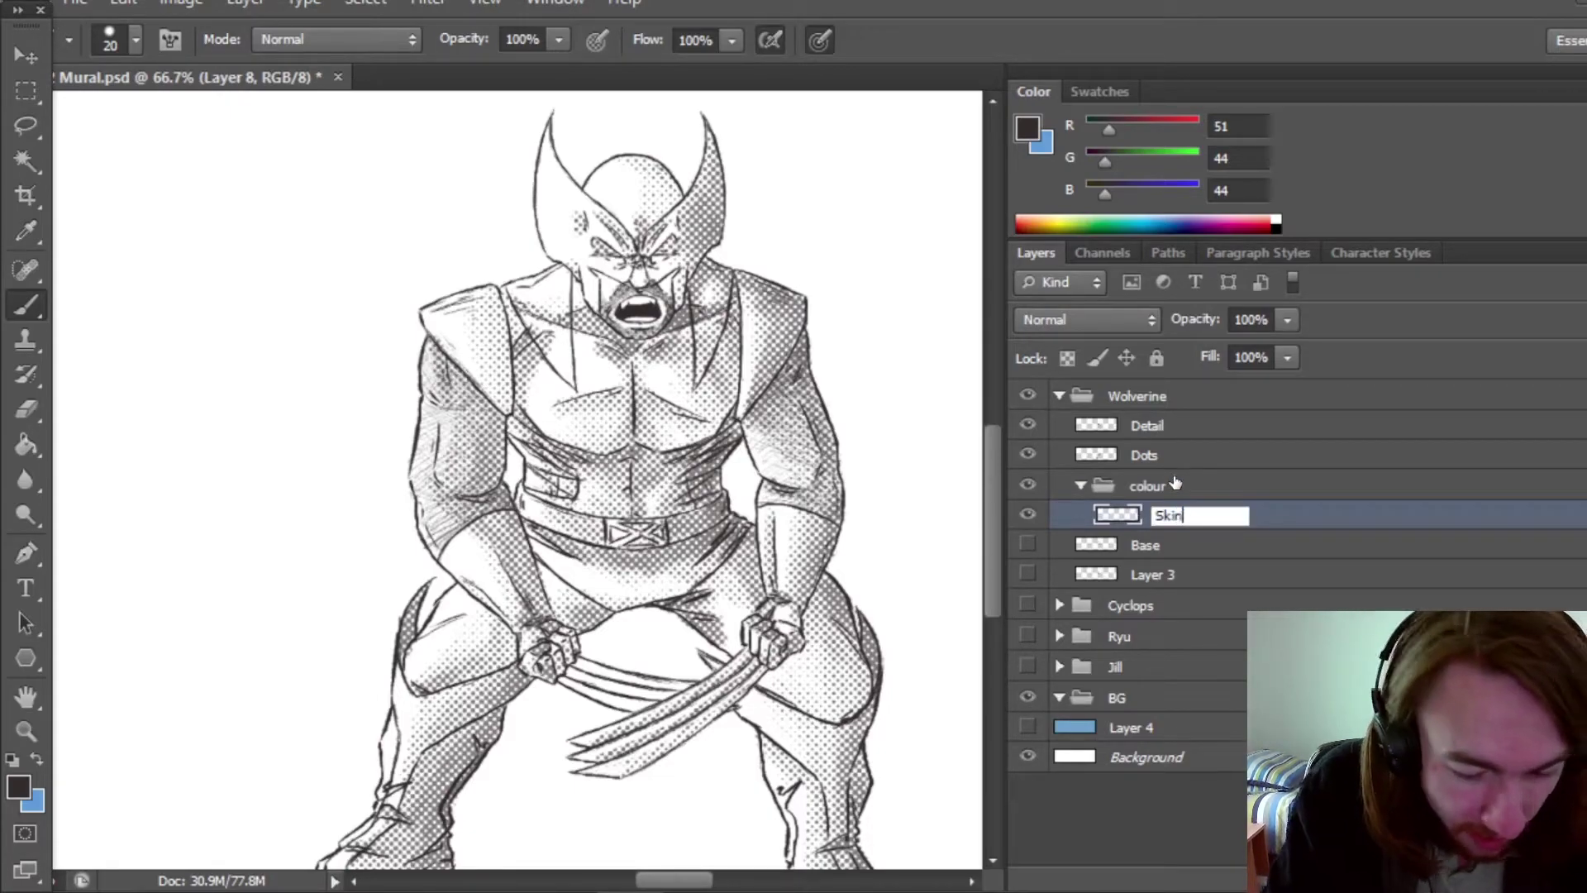
pyautogui.press('Return')
pyautogui.hotkey('ctrl', 's')
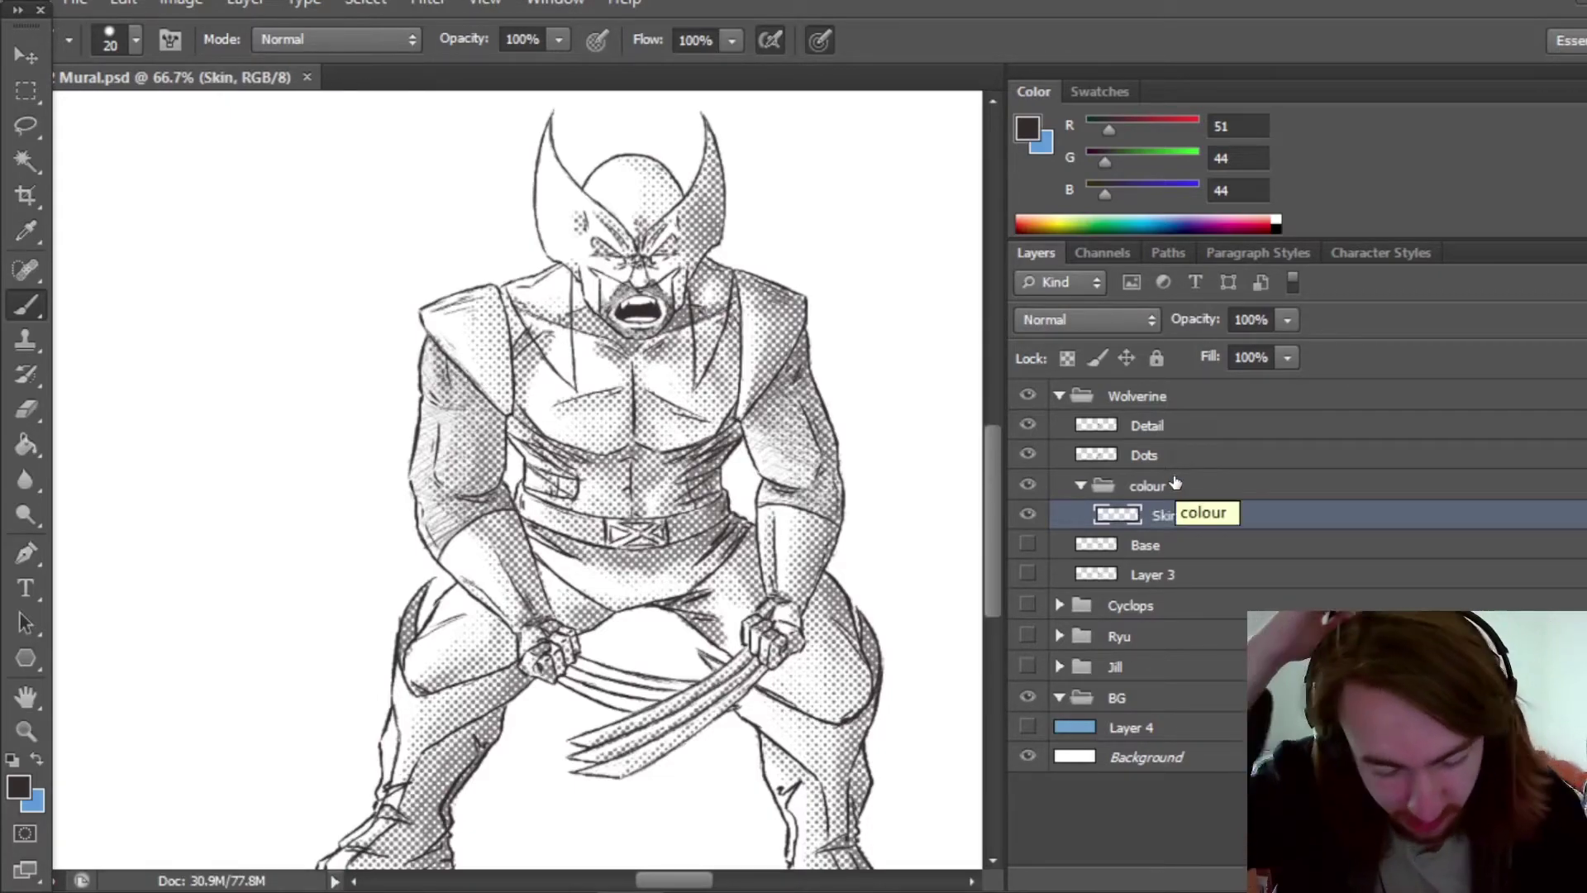
# Swap the foreground and background colours and set the foreground to the light skin tone ecd1bc.
pyautogui.click(36, 757)
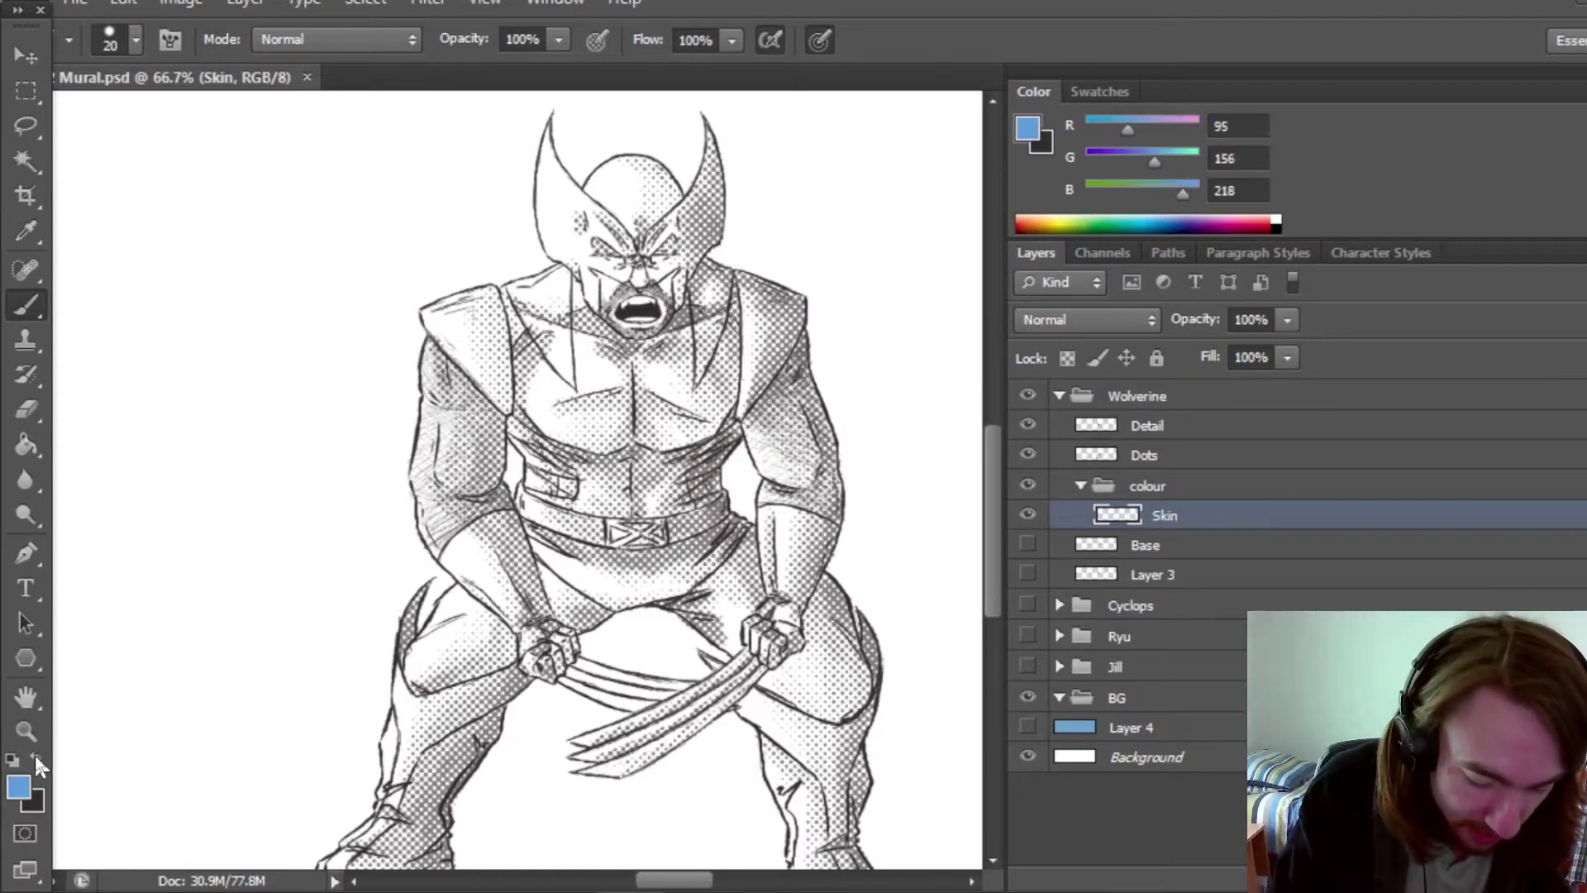
pyautogui.click(20, 785)
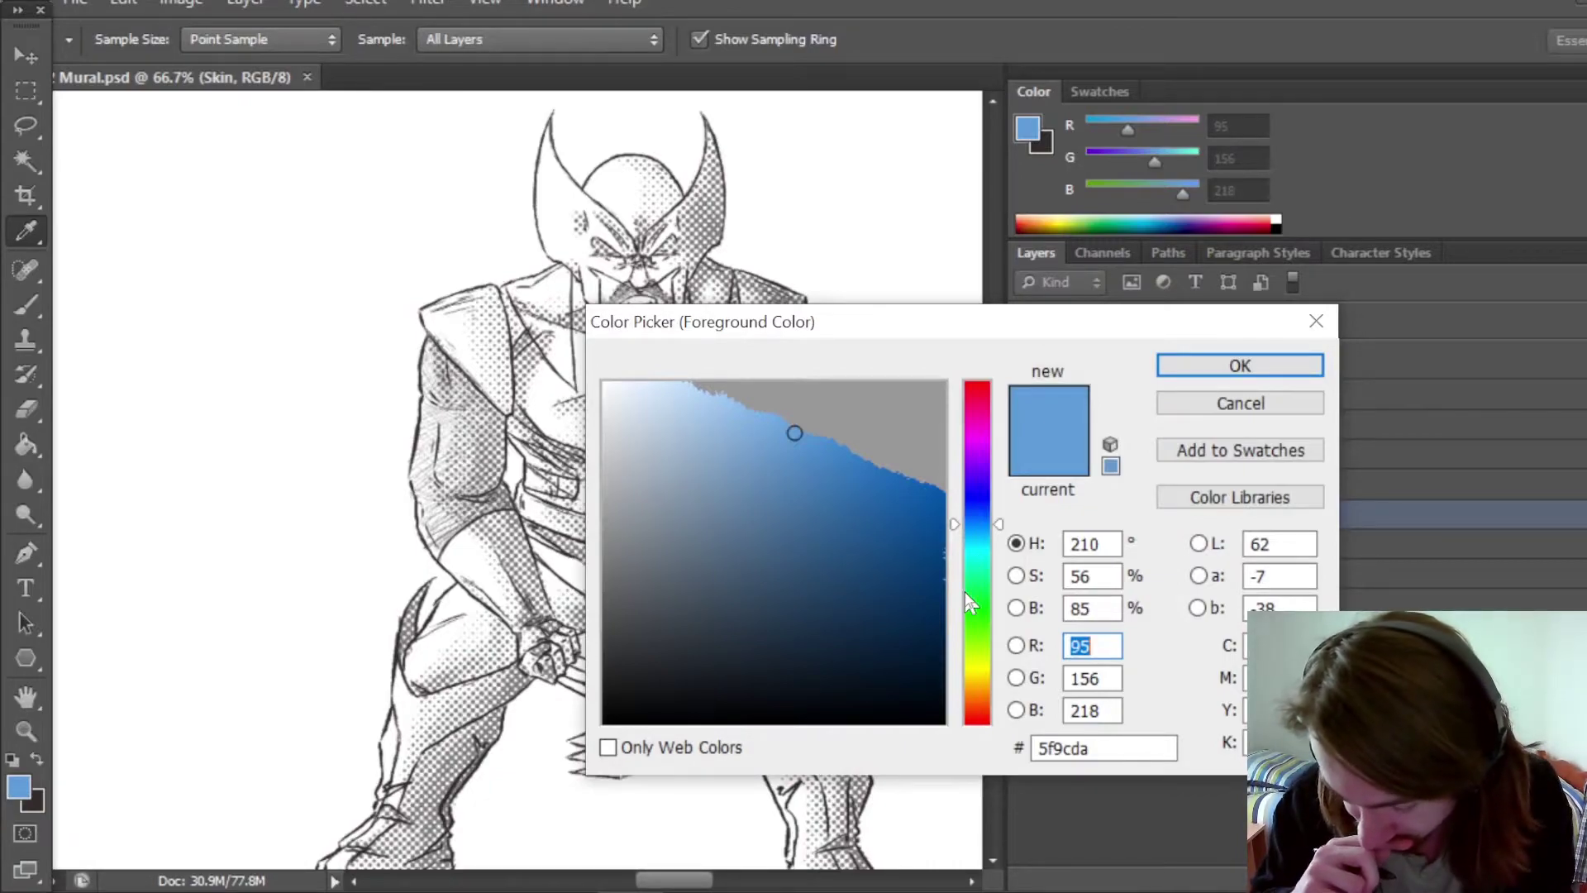
pyautogui.moveTo(1000, 529); pyautogui.dragTo(1007, 707)
pyautogui.click(664, 400)
pyautogui.moveTo(664, 401); pyautogui.dragTo(669, 404)
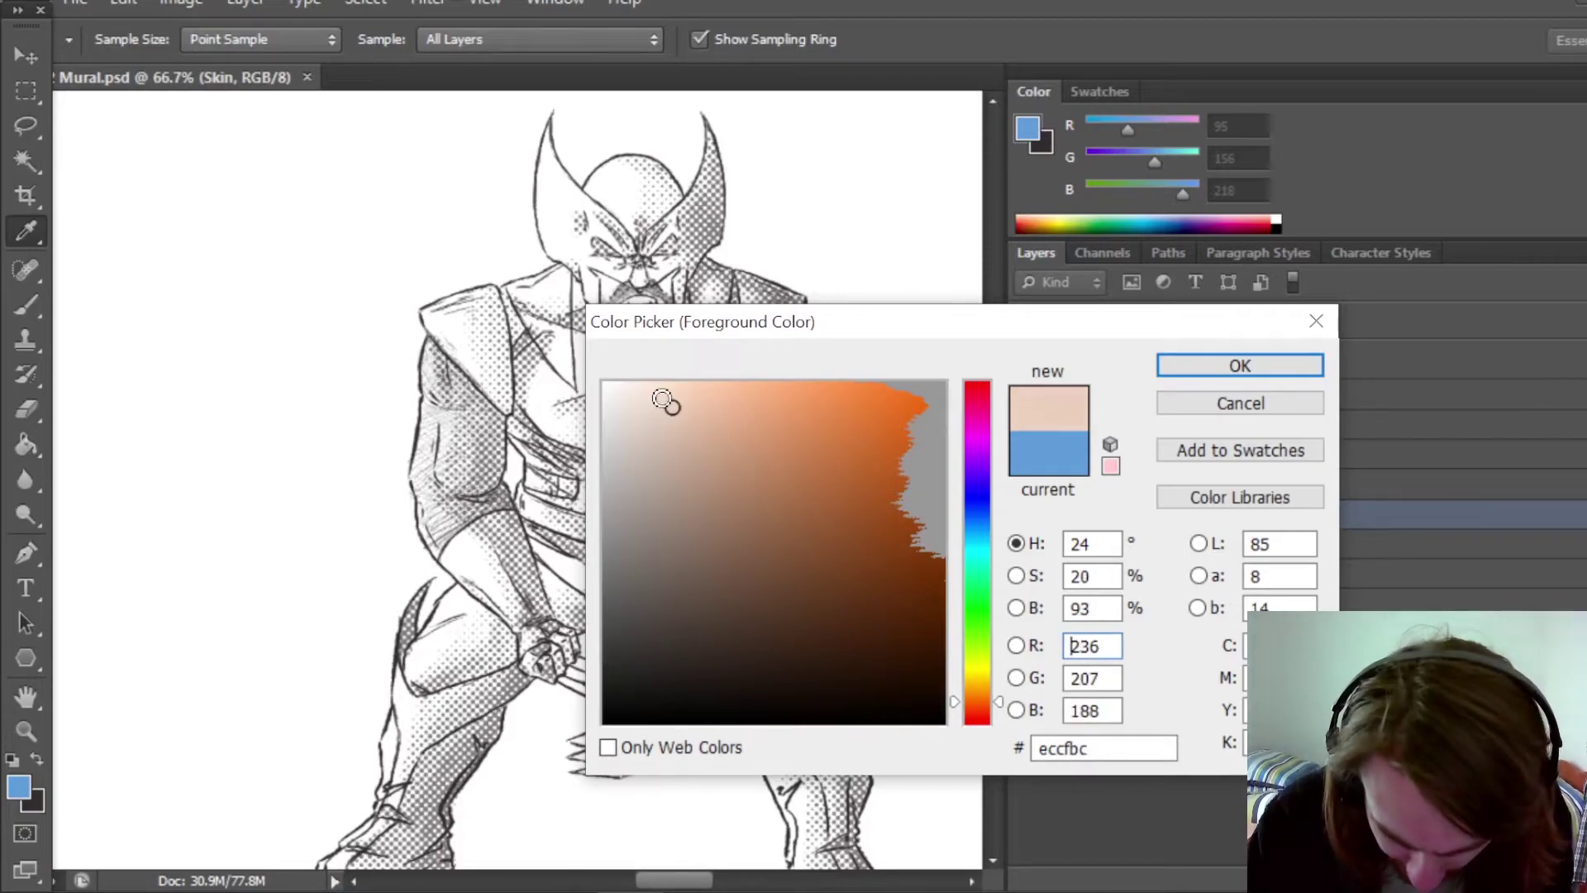
pyautogui.moveTo(1002, 708); pyautogui.dragTo(1000, 699)
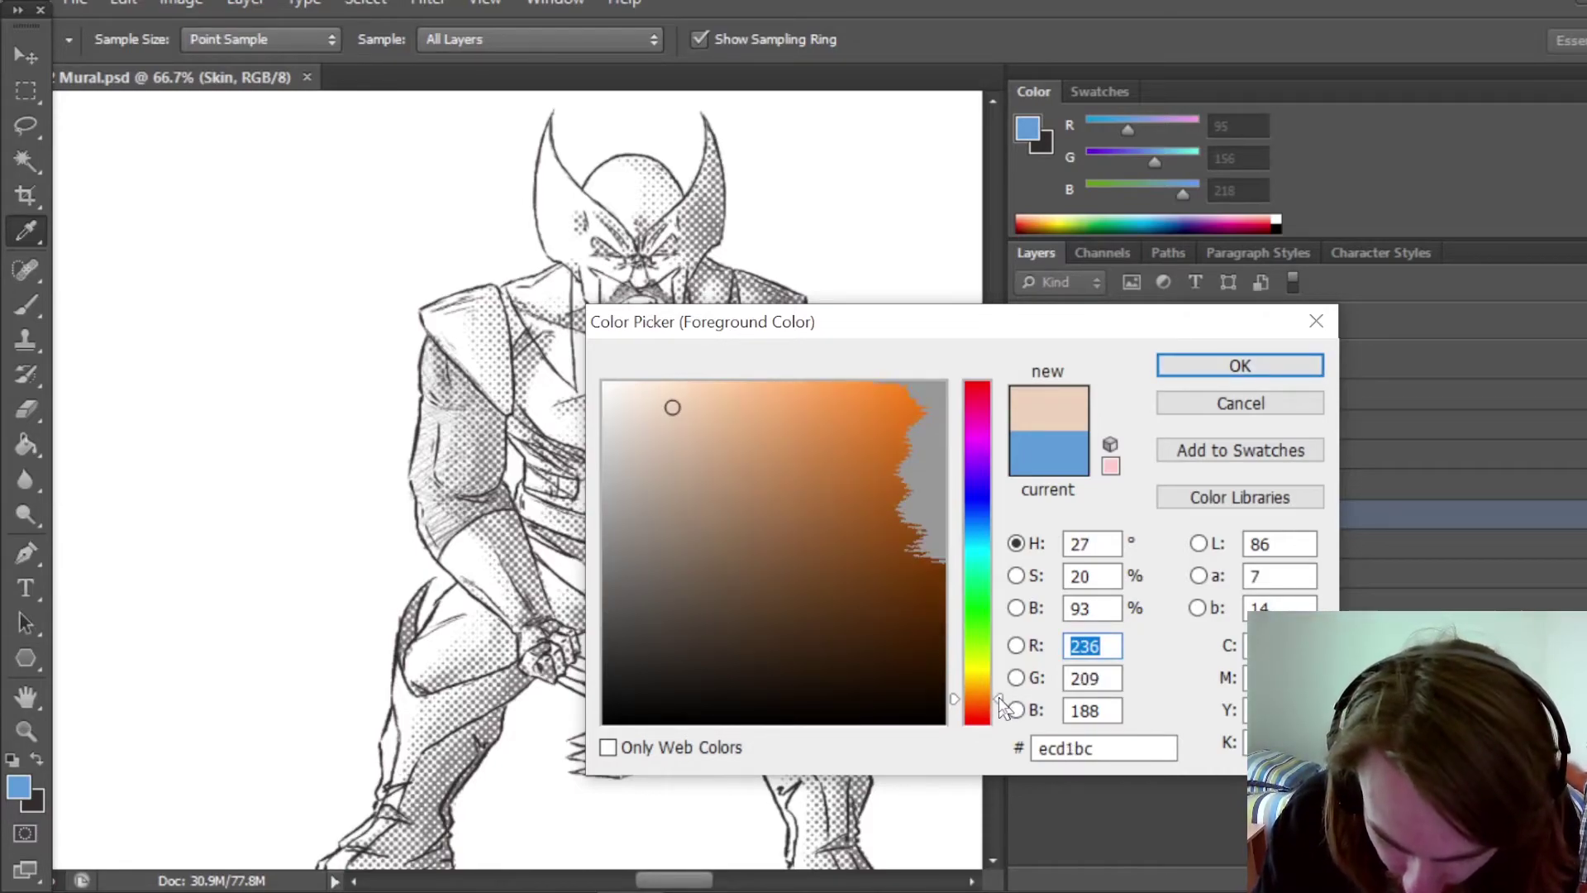
pyautogui.click(1239, 365)
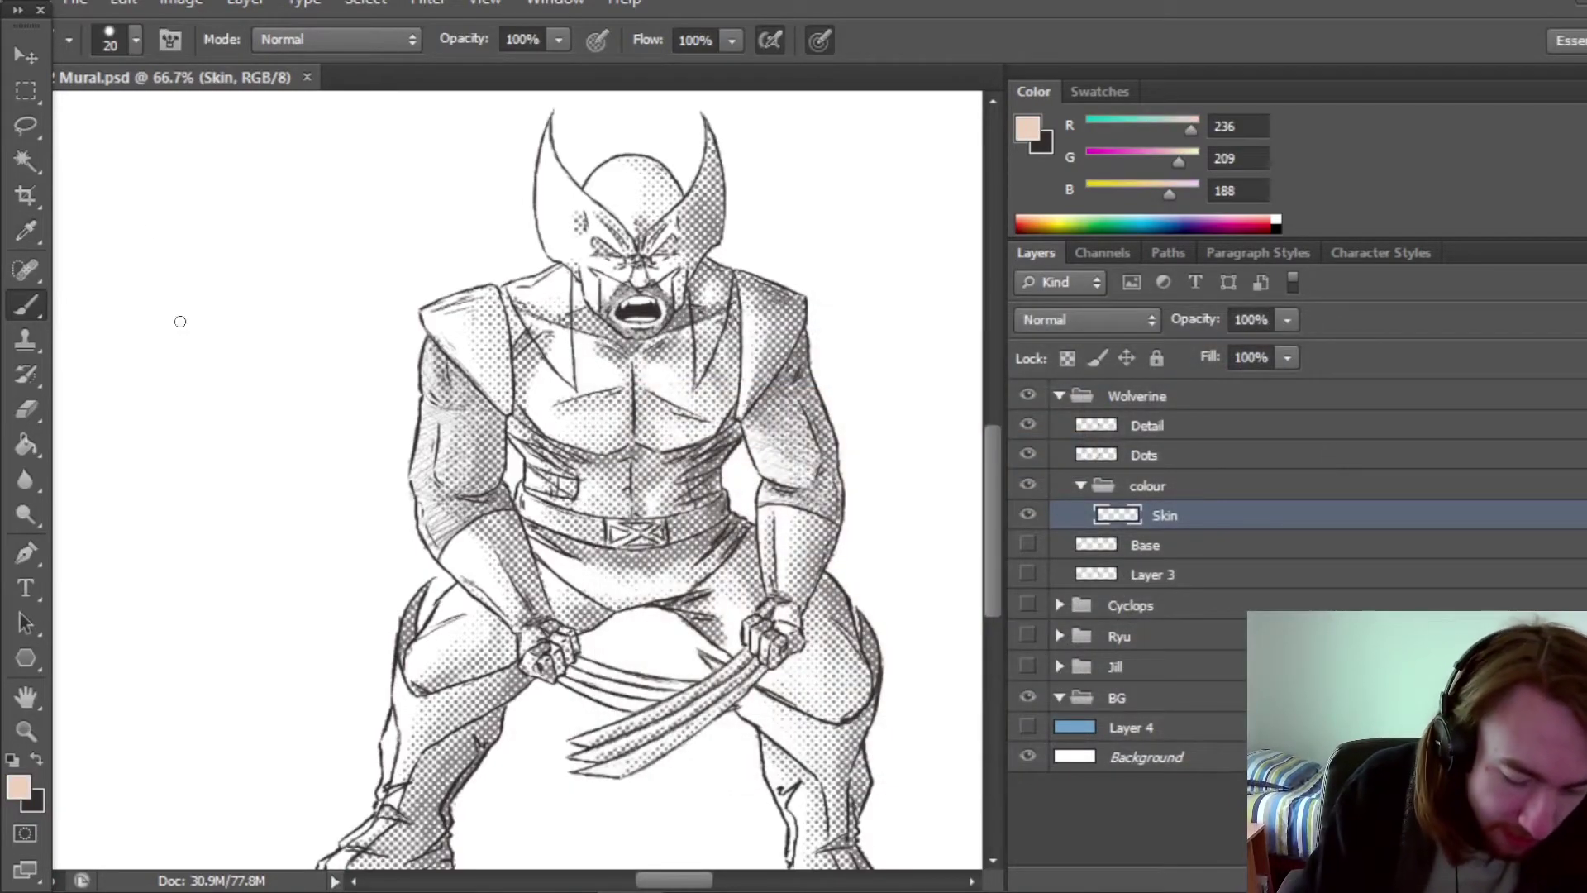
# Choose the 15 px solid brush preset and set its size to 25 px.
pyautogui.click(134, 40)
pyautogui.moveTo(305, 265); pyautogui.dragTo(304, 260)
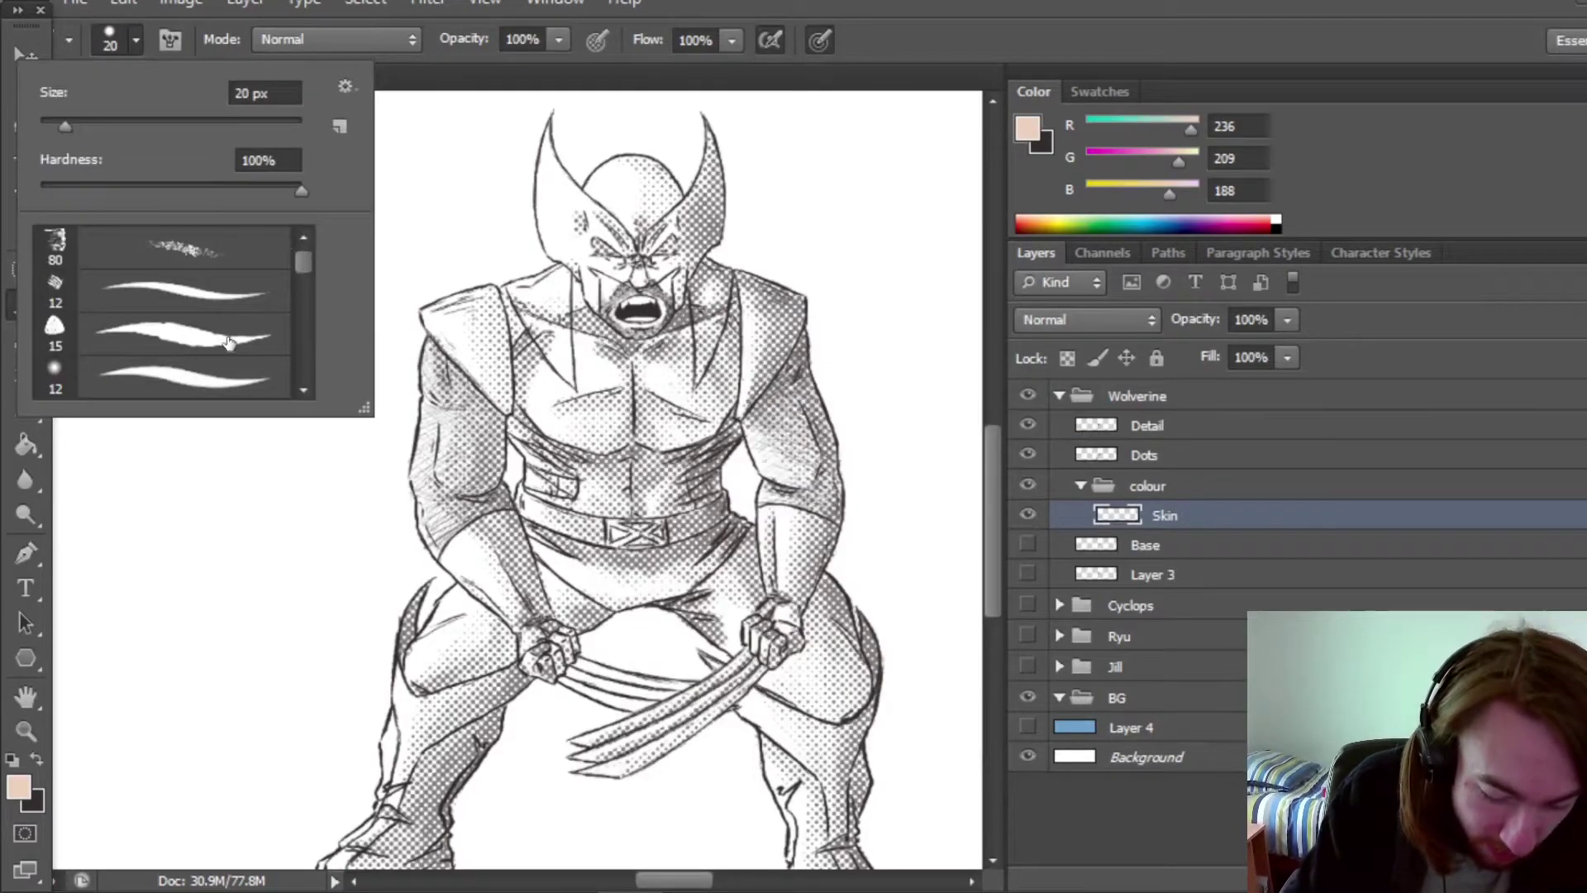
pyautogui.click(225, 337)
pyautogui.moveTo(59, 126); pyautogui.dragTo(72, 122)
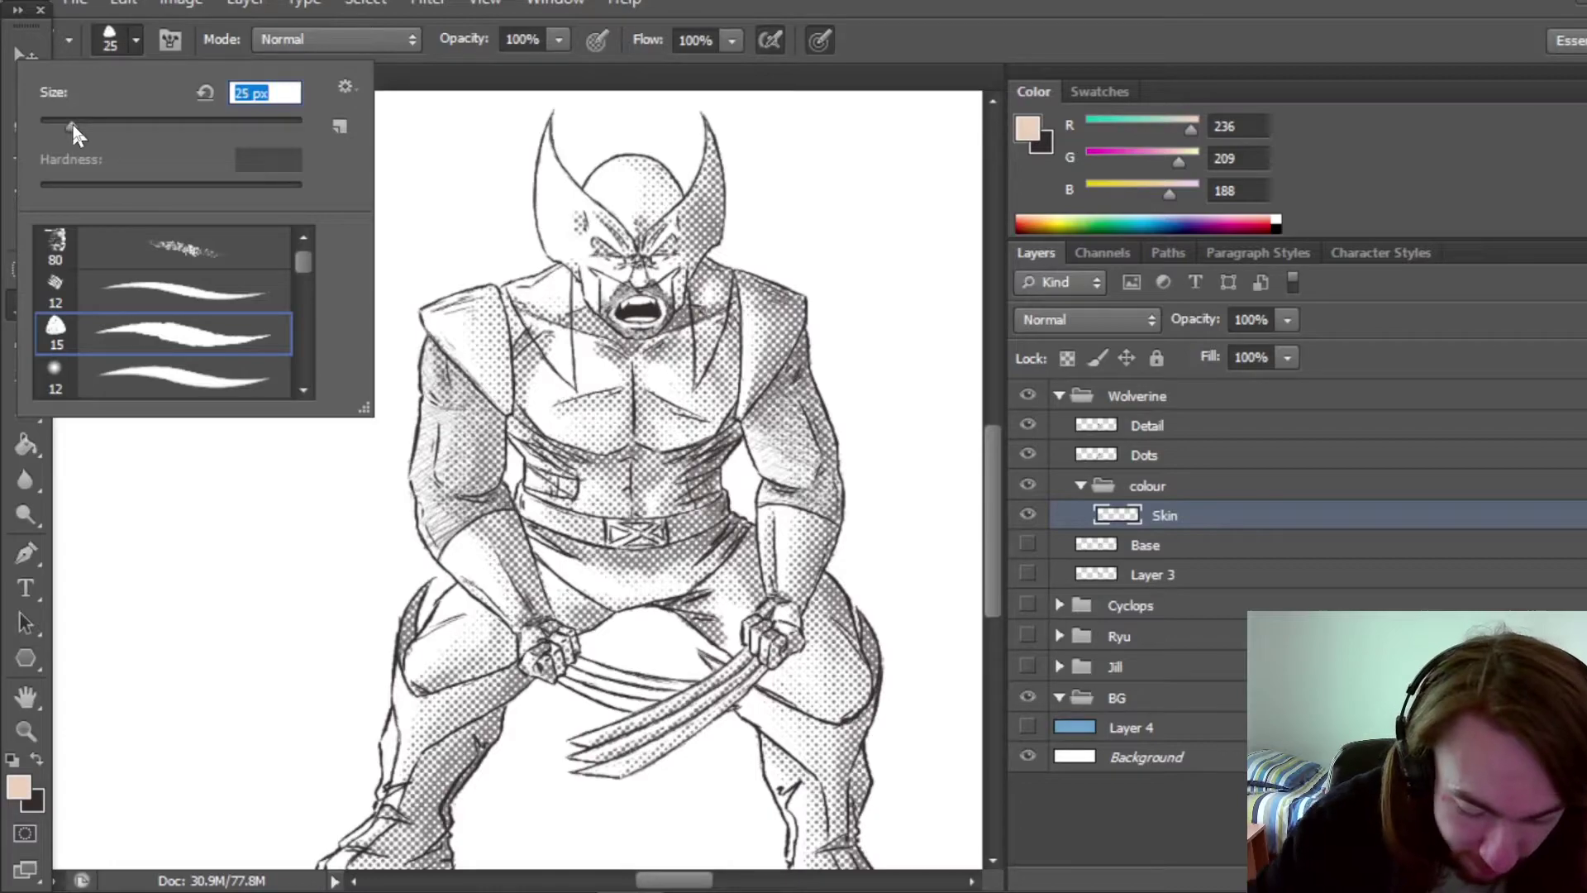
pyautogui.click(1081, 40)
pyautogui.moveTo(989, 481)
pyautogui.mouseDown()
pyautogui.moveTo(990, 509)
pyautogui.moveTo(990, 450)
pyautogui.moveTo(981, 480)
pyautogui.mouseUp()
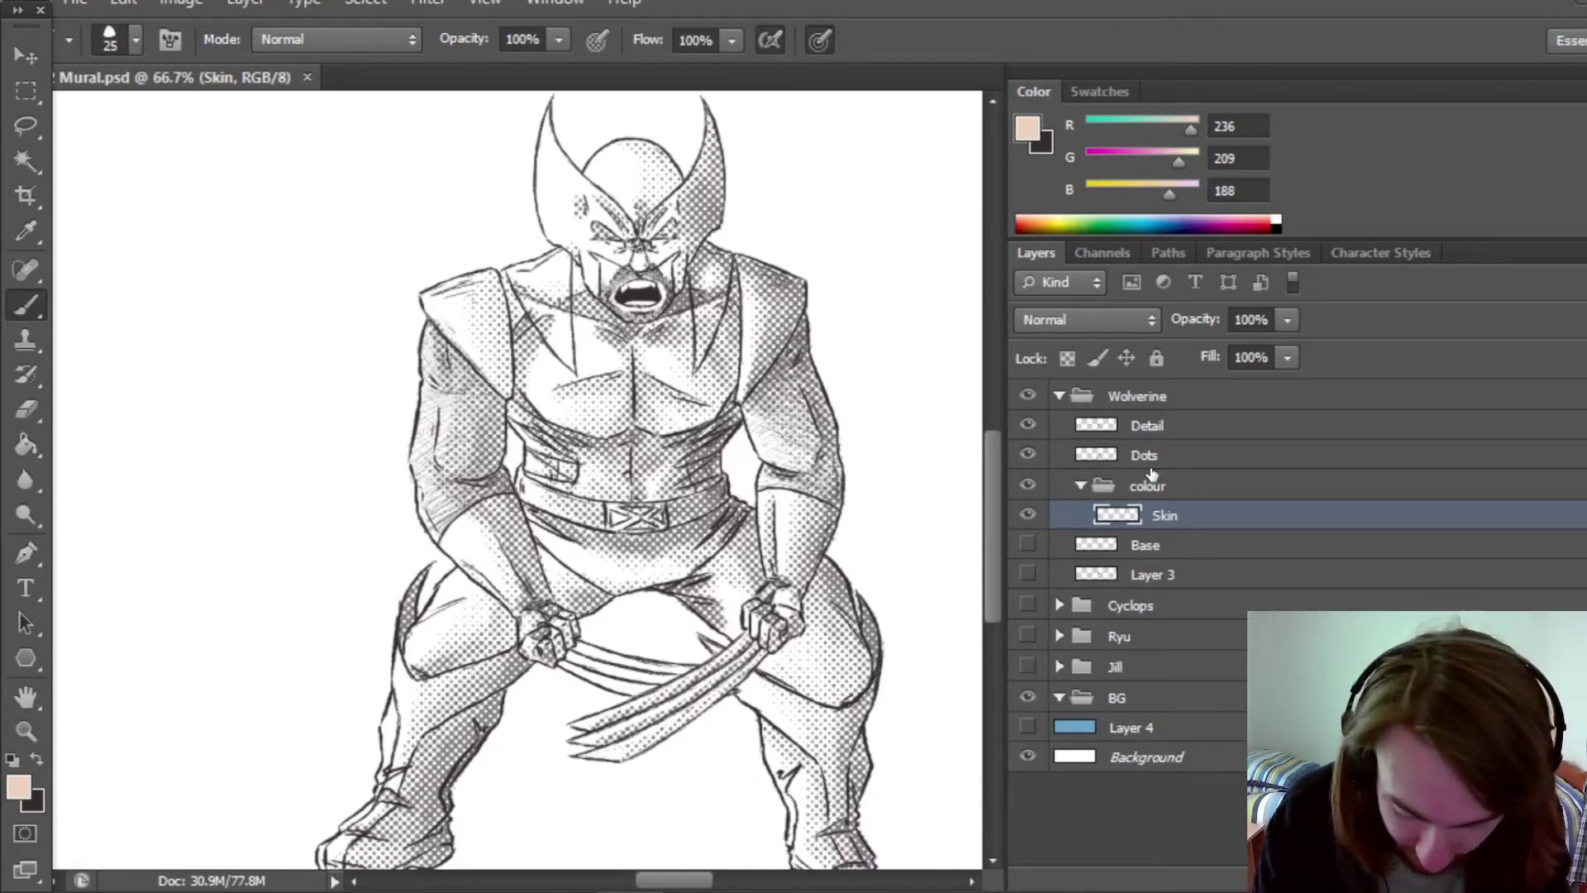
# Make the dark grey the foreground colour and choose the 70 px halftone dot preset at 19 px.
pyautogui.click(35, 758)
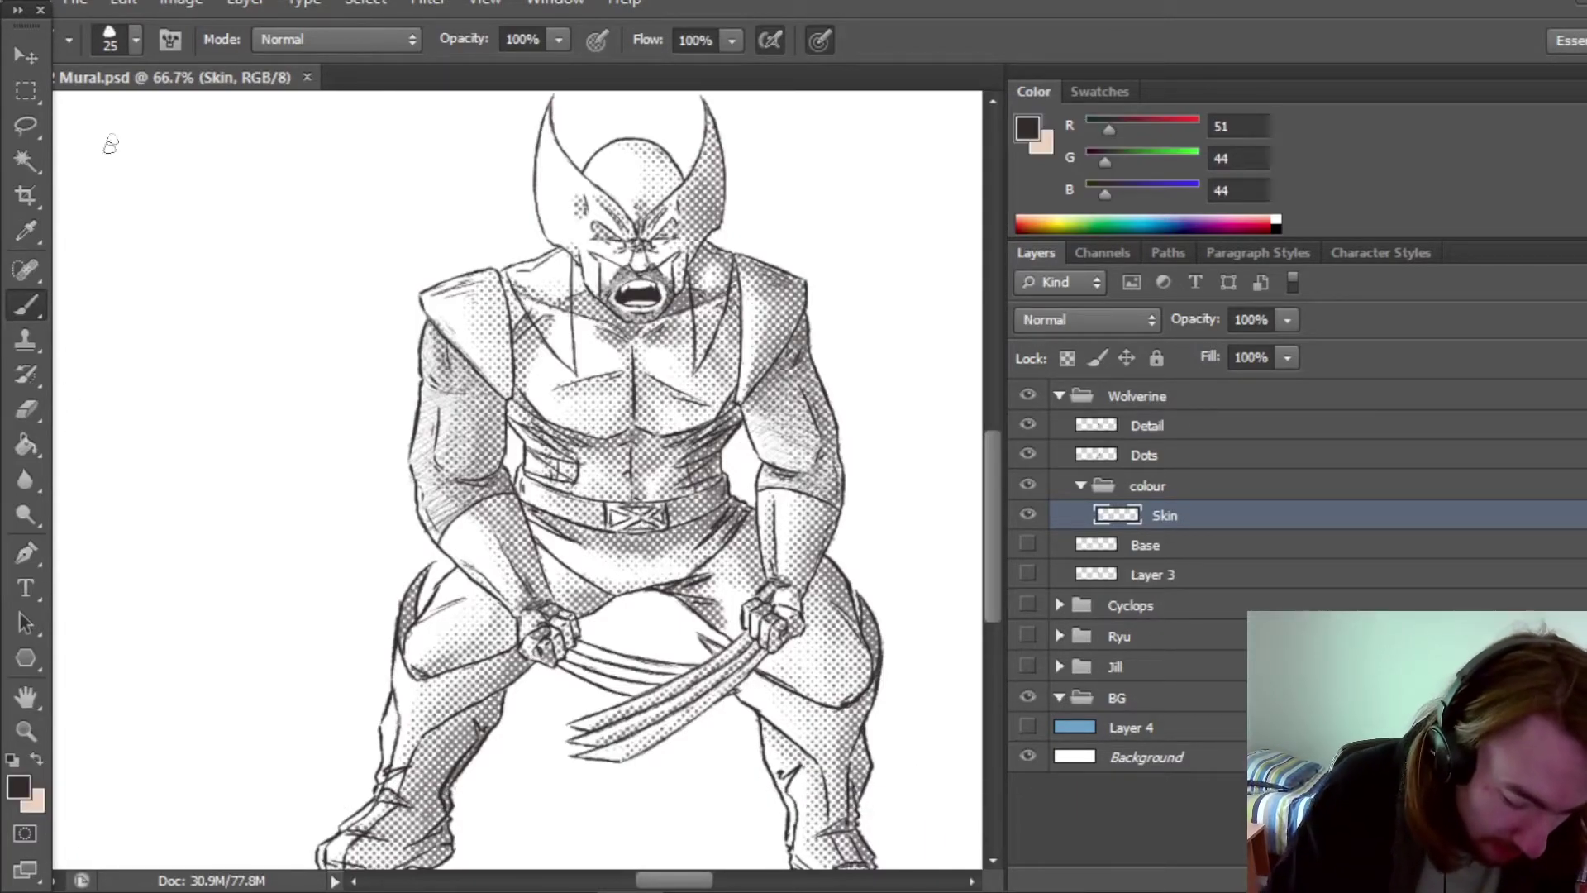
pyautogui.click(137, 42)
pyautogui.scroll(-4, 302, 384)
pyautogui.click(304, 390)
pyautogui.click(207, 331)
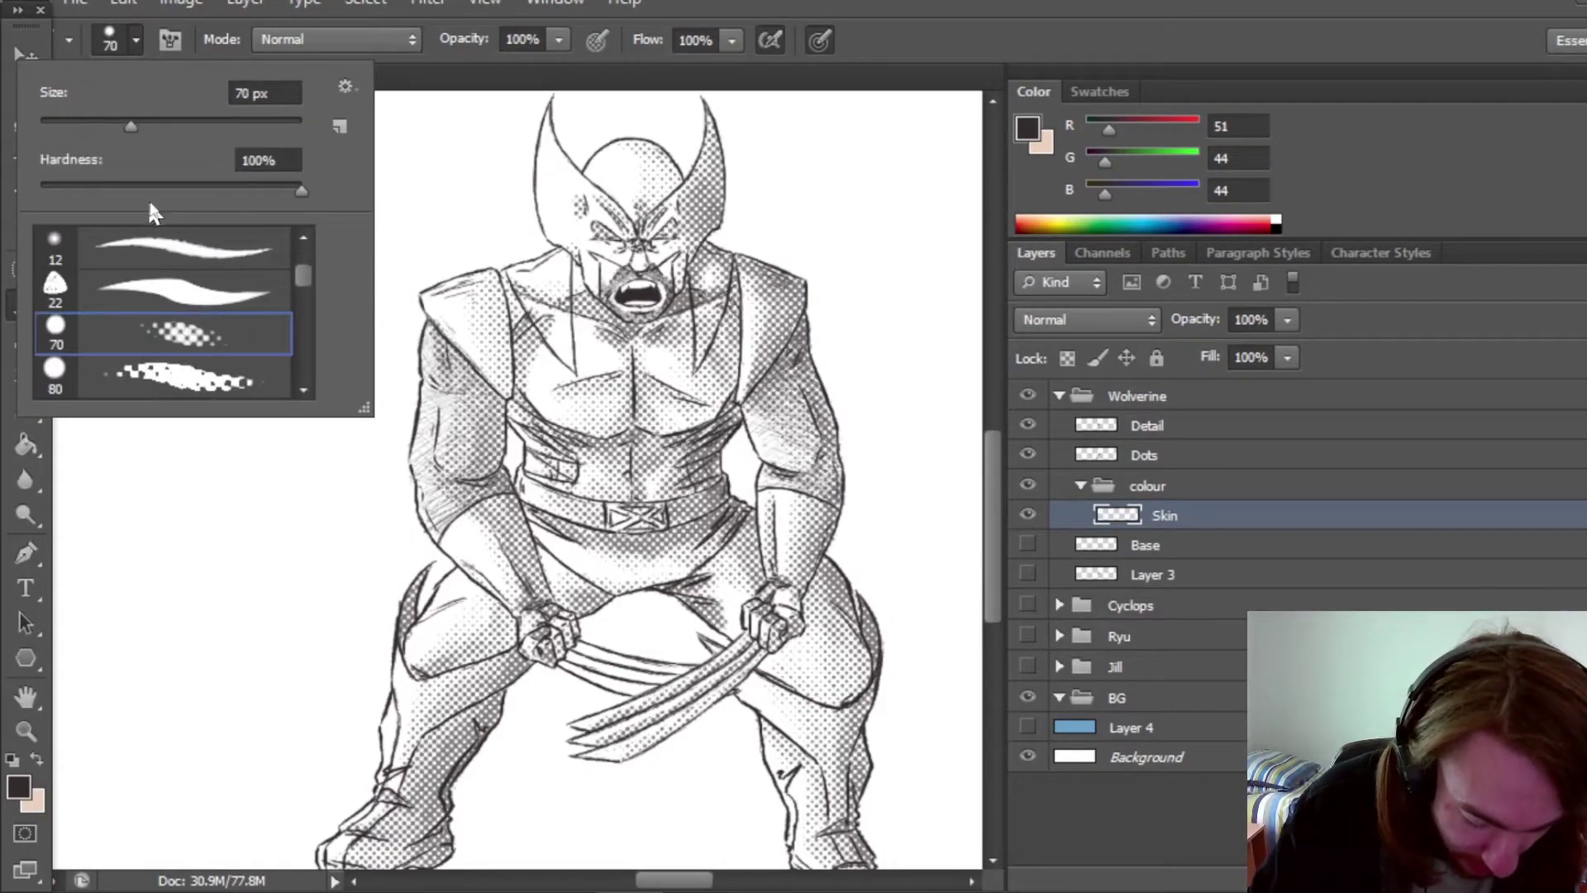
pyautogui.moveTo(130, 125)
pyautogui.mouseDown()
pyautogui.moveTo(91, 124)
pyautogui.moveTo(64, 99)
pyautogui.mouseUp()
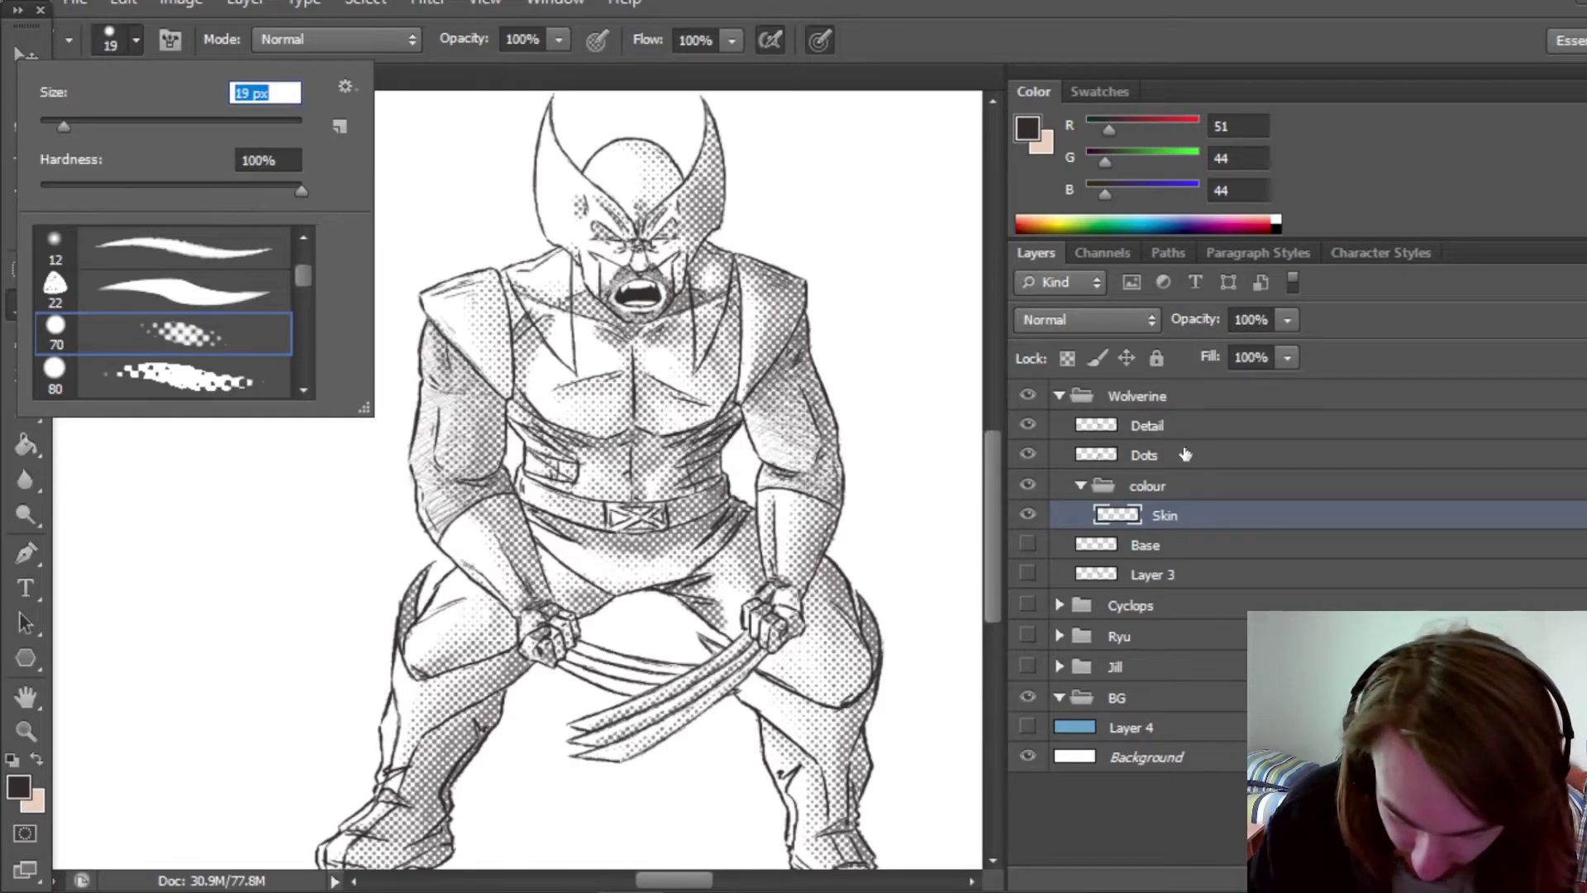
# Set the halftone brush to 20 px and add dots to the partly unshaded claws on the Dots layer.
pyautogui.click(1182, 455)
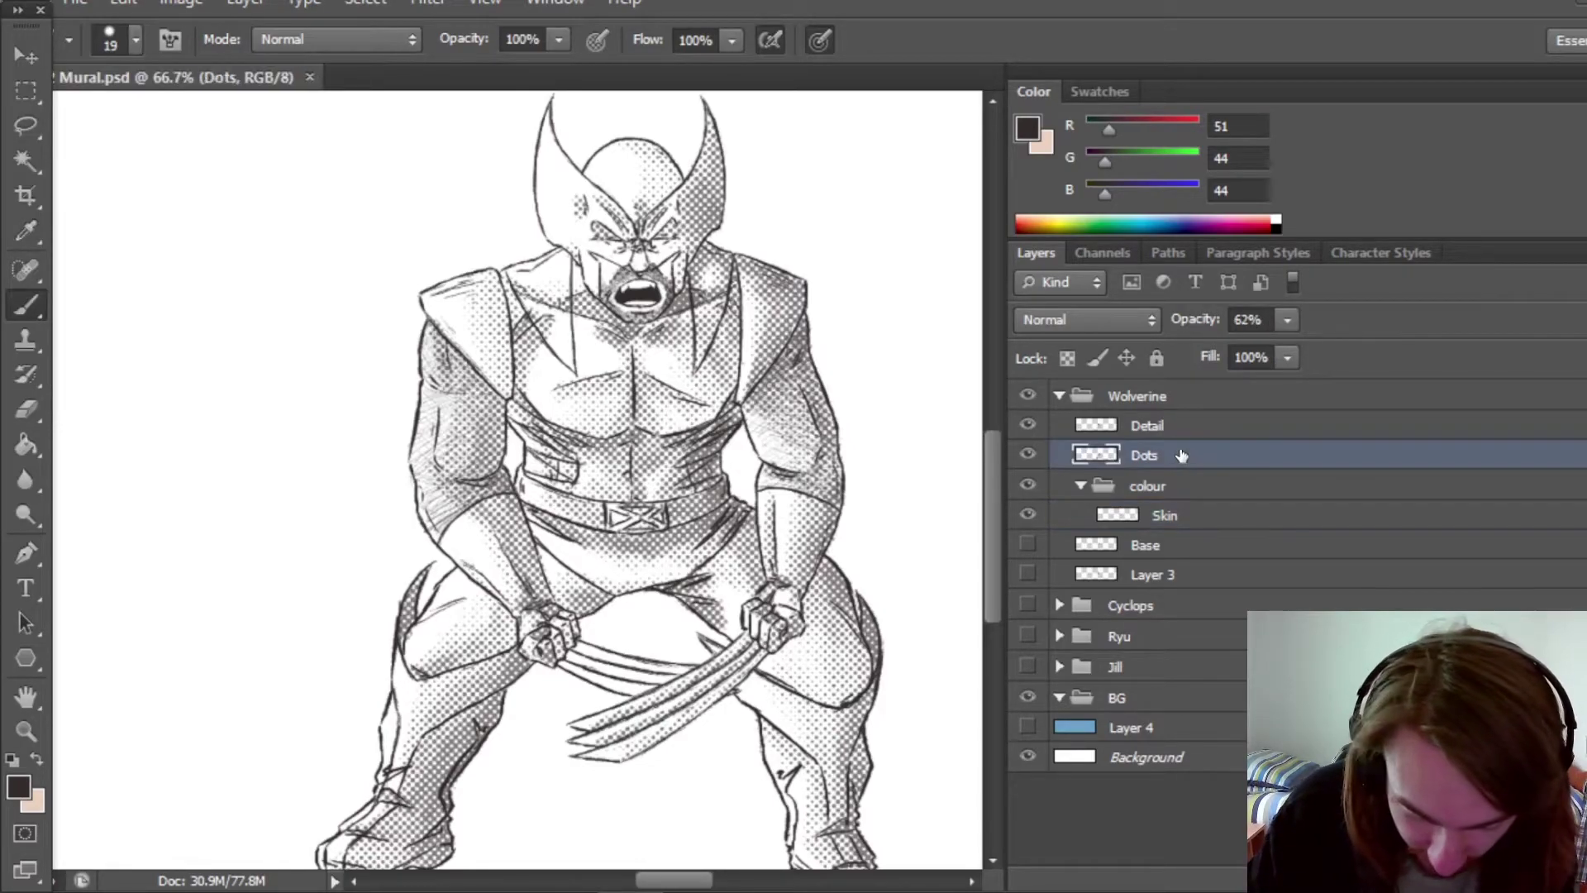
pyautogui.click(135, 37)
pyautogui.click(66, 122)
pyautogui.moveTo(66, 126); pyautogui.dragTo(64, 126)
pyautogui.press('Return')
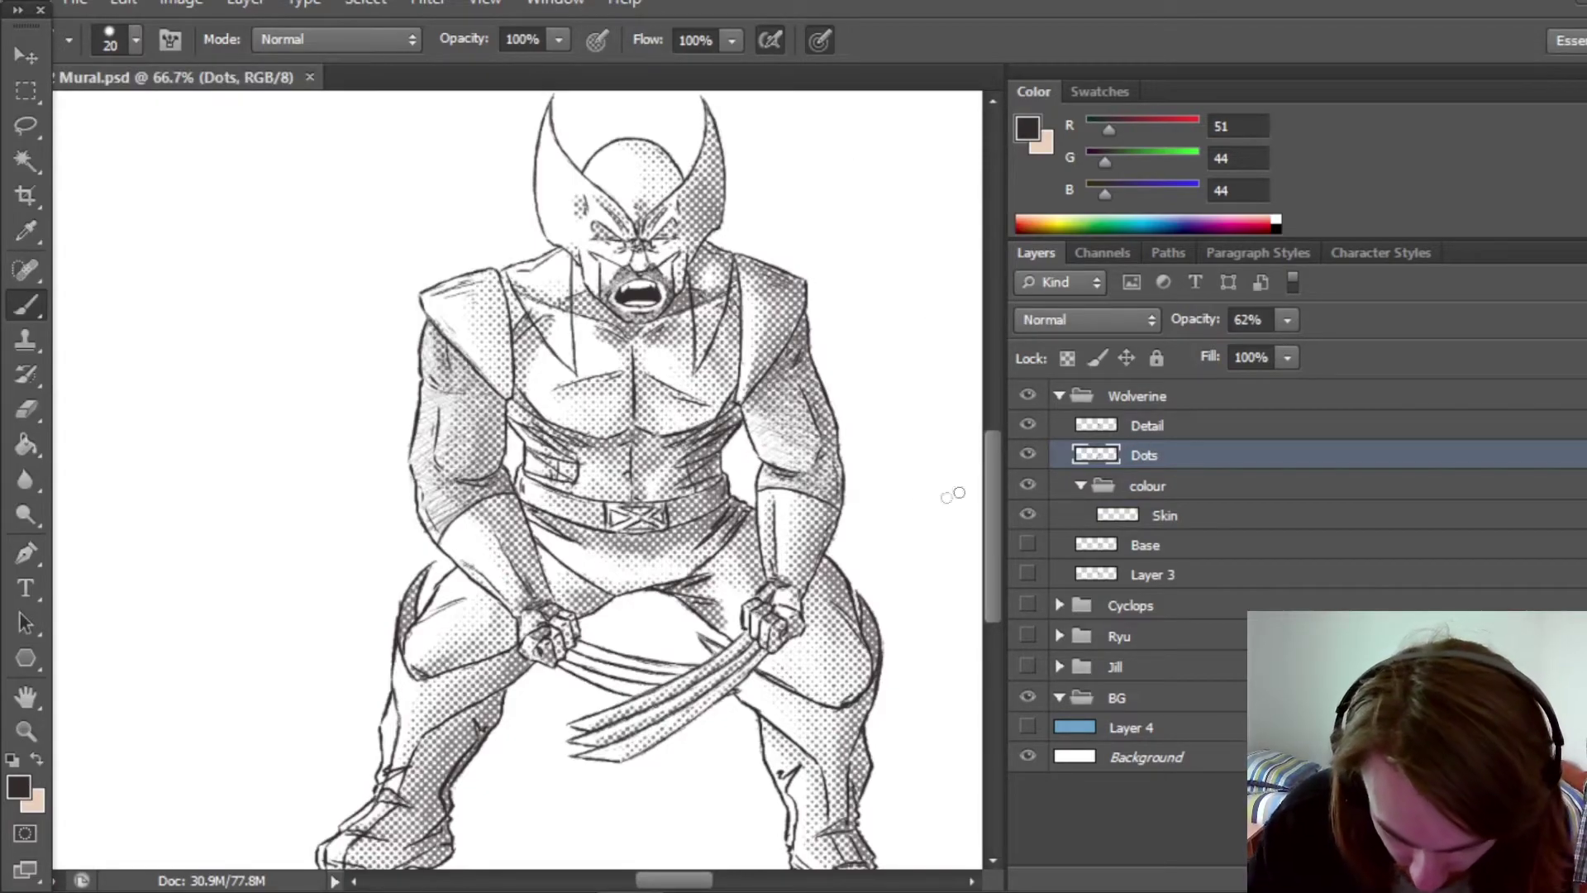
pyautogui.moveTo(568, 655); pyautogui.dragTo(652, 684)
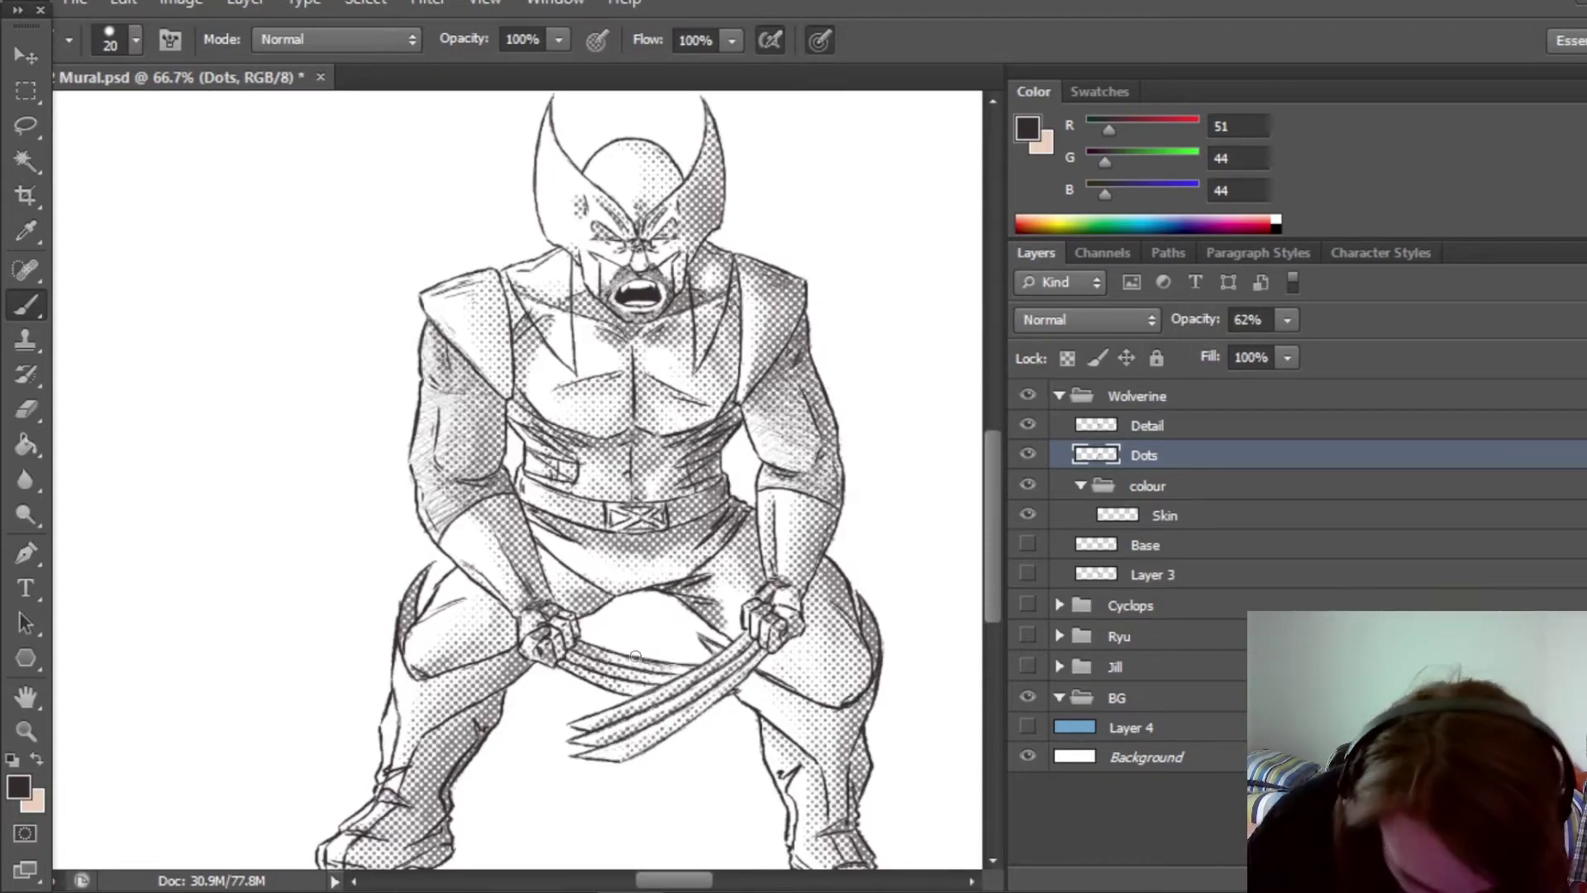
# Return to the Skin layer with the skin tone as foreground and the 15 px solid brush preset at 25 px.
pyautogui.click(1156, 516)
pyautogui.click(36, 758)
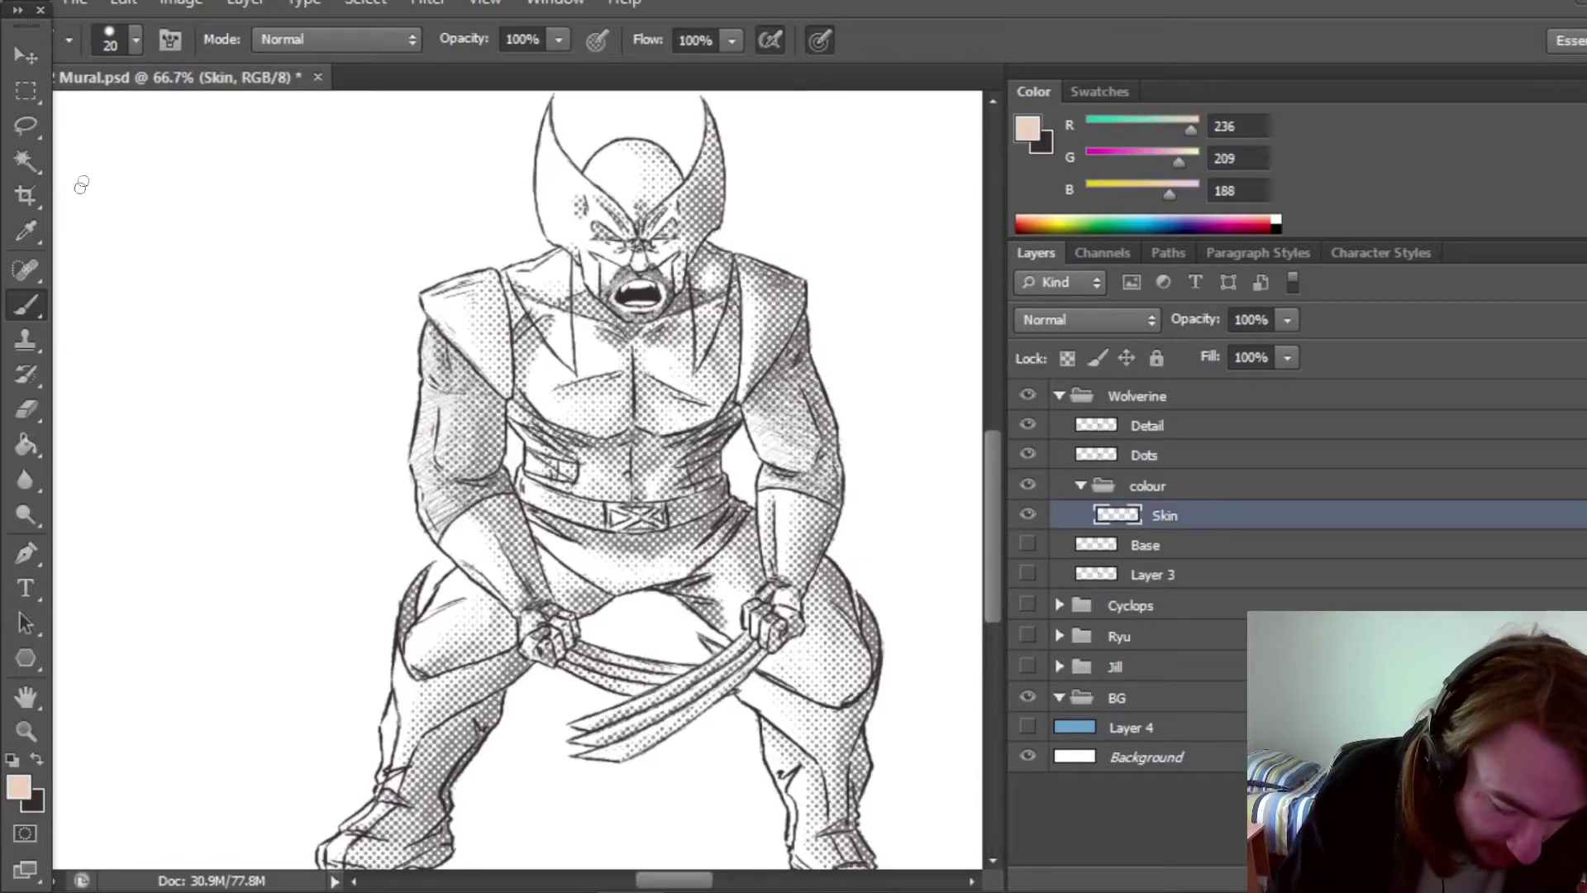
pyautogui.click(135, 39)
pyautogui.click(182, 335)
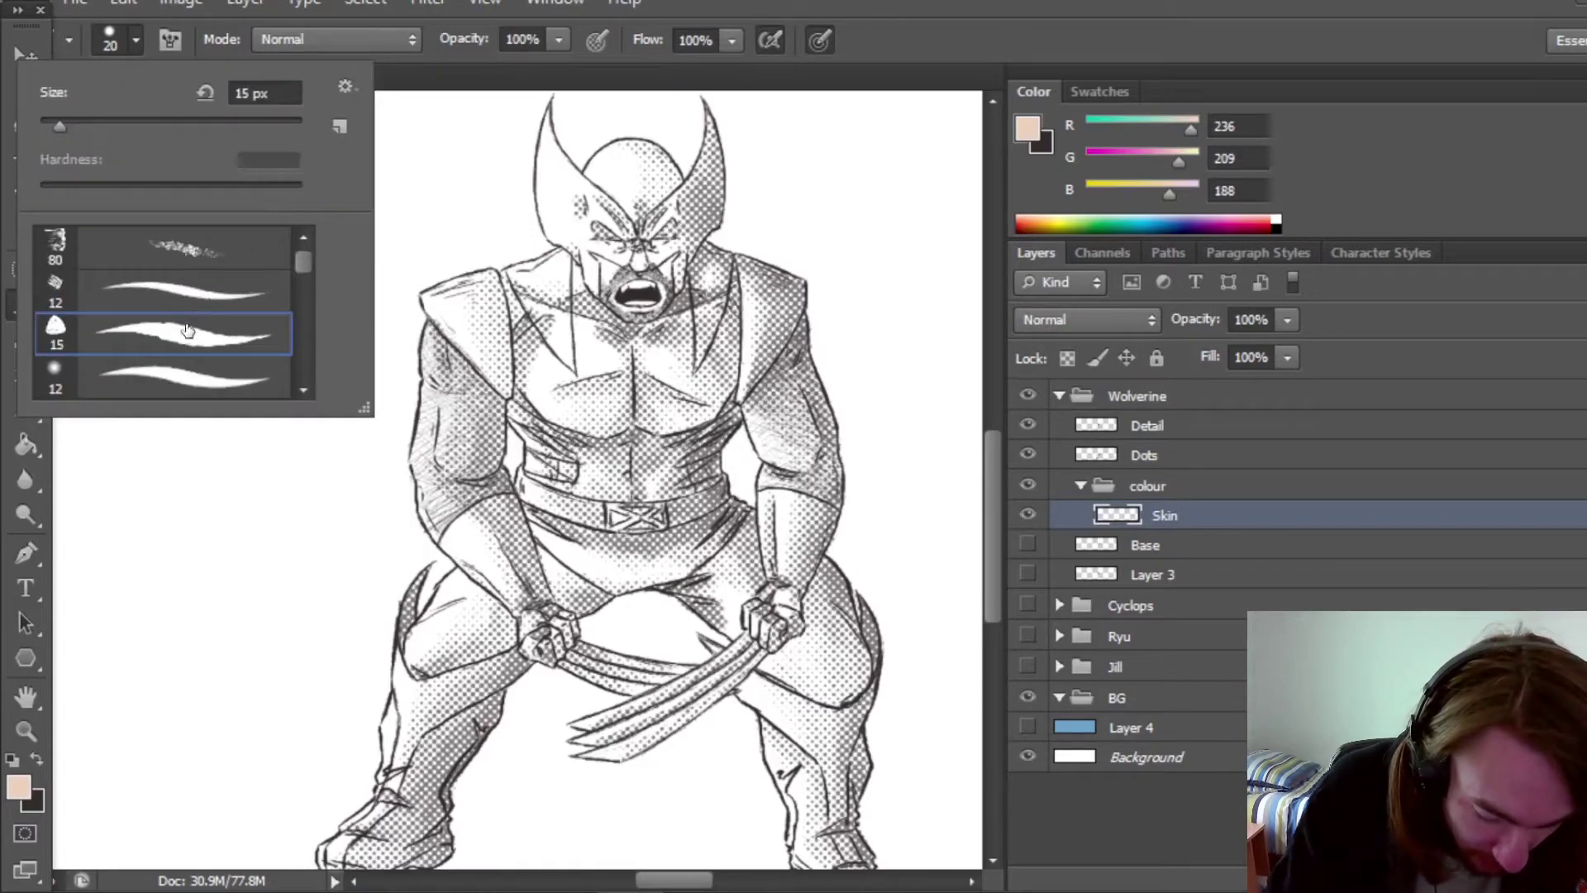
pyautogui.moveTo(71, 124); pyautogui.dragTo(71, 126)
pyautogui.press('Return')
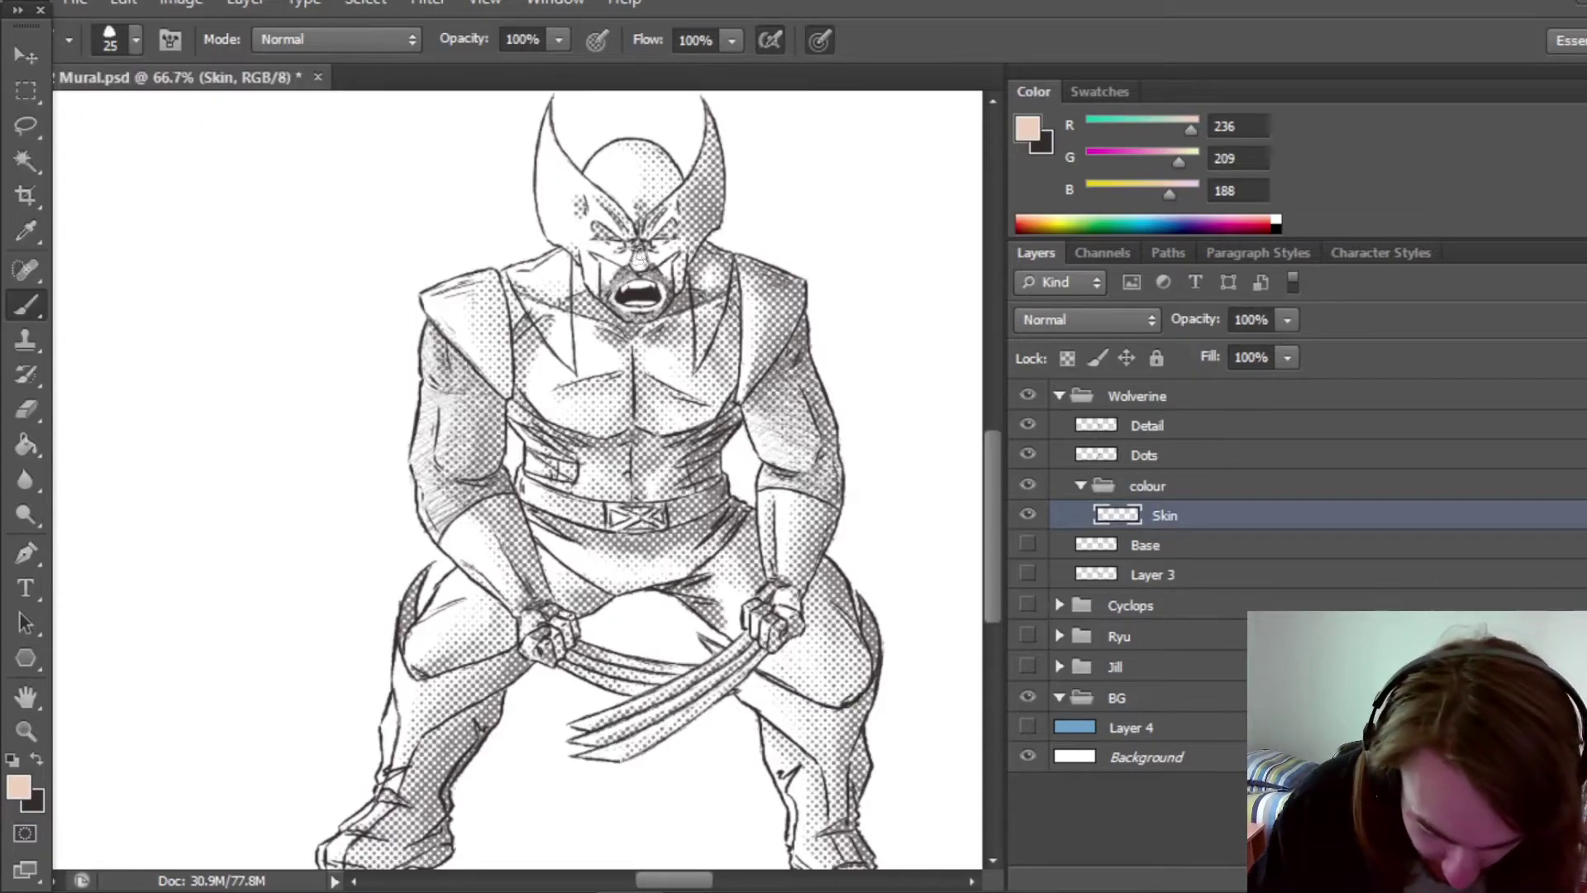
# Save the mural document with the Skin layer ready for painting.
pyautogui.moveTo(991, 489)
pyautogui.mouseDown()
pyautogui.moveTo(993, 466)
pyautogui.moveTo(990, 522)
pyautogui.moveTo(983, 495)
pyautogui.mouseUp()
pyautogui.hotkey('ctrl', 's')
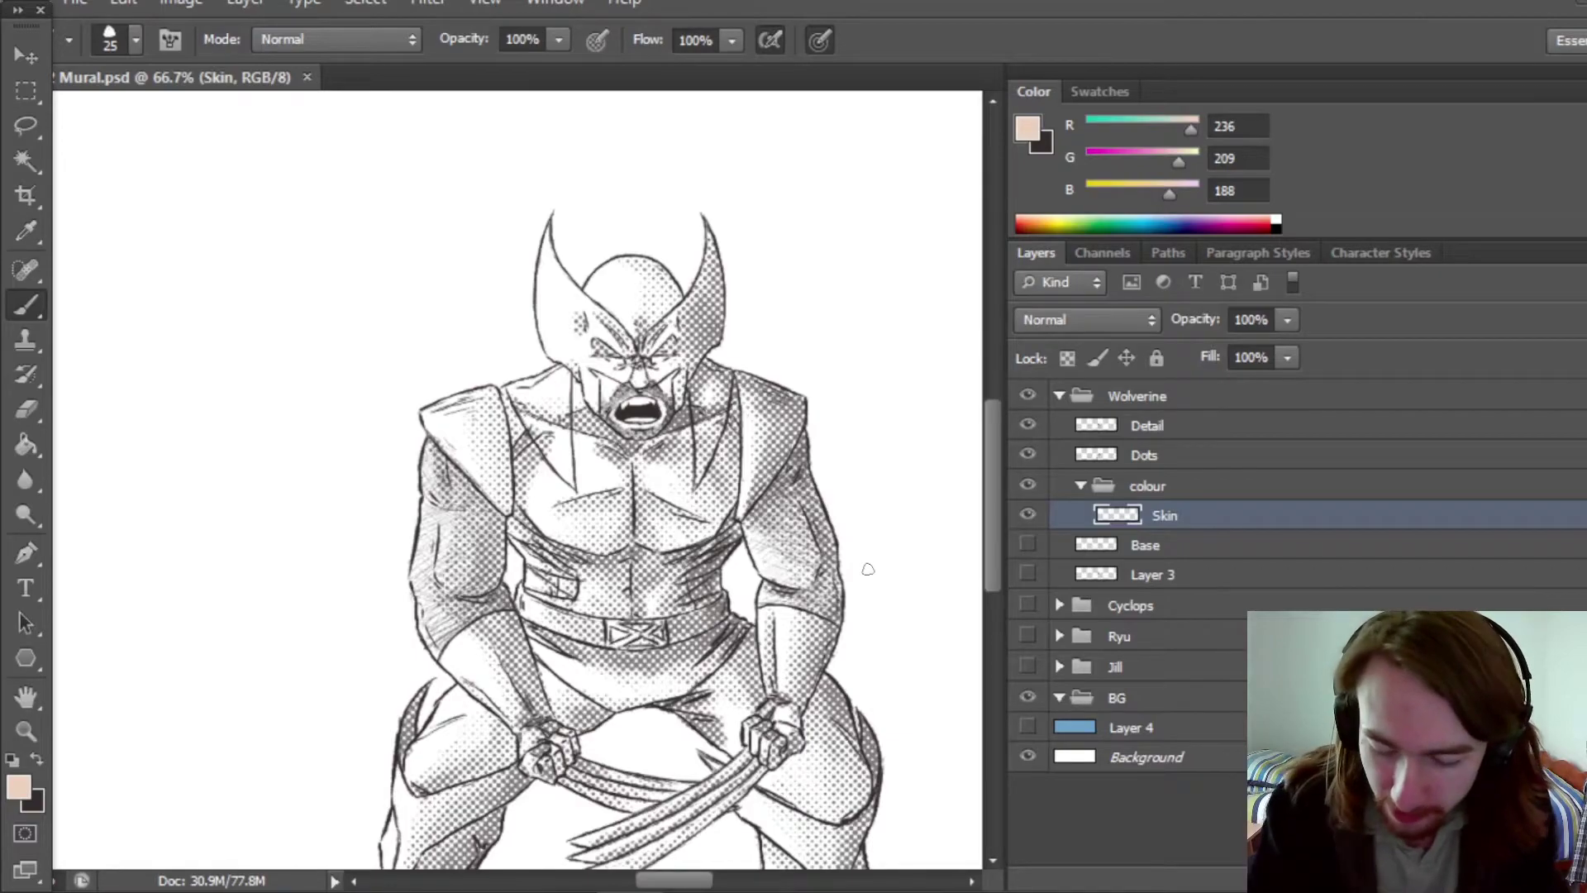
pyautogui.moveTo(988, 519); pyautogui.dragTo(985, 522)
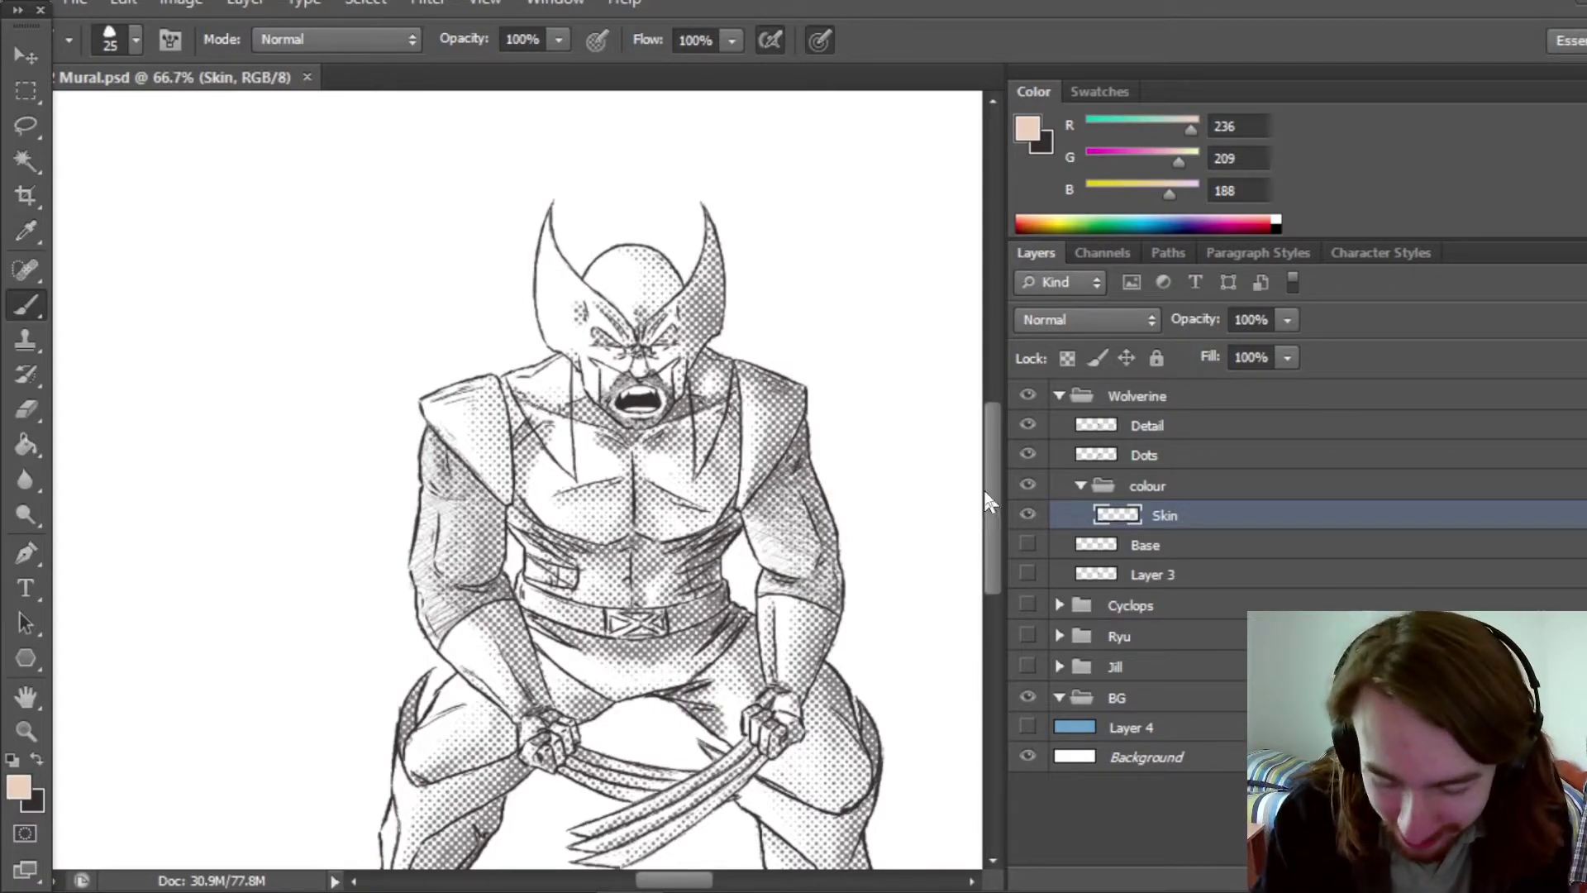
# Show the blue Layer 4 backdrop and paint the face and both bare arms in skin tone on the Skin layer.
pyautogui.moveTo(990, 503); pyautogui.dragTo(990, 497)
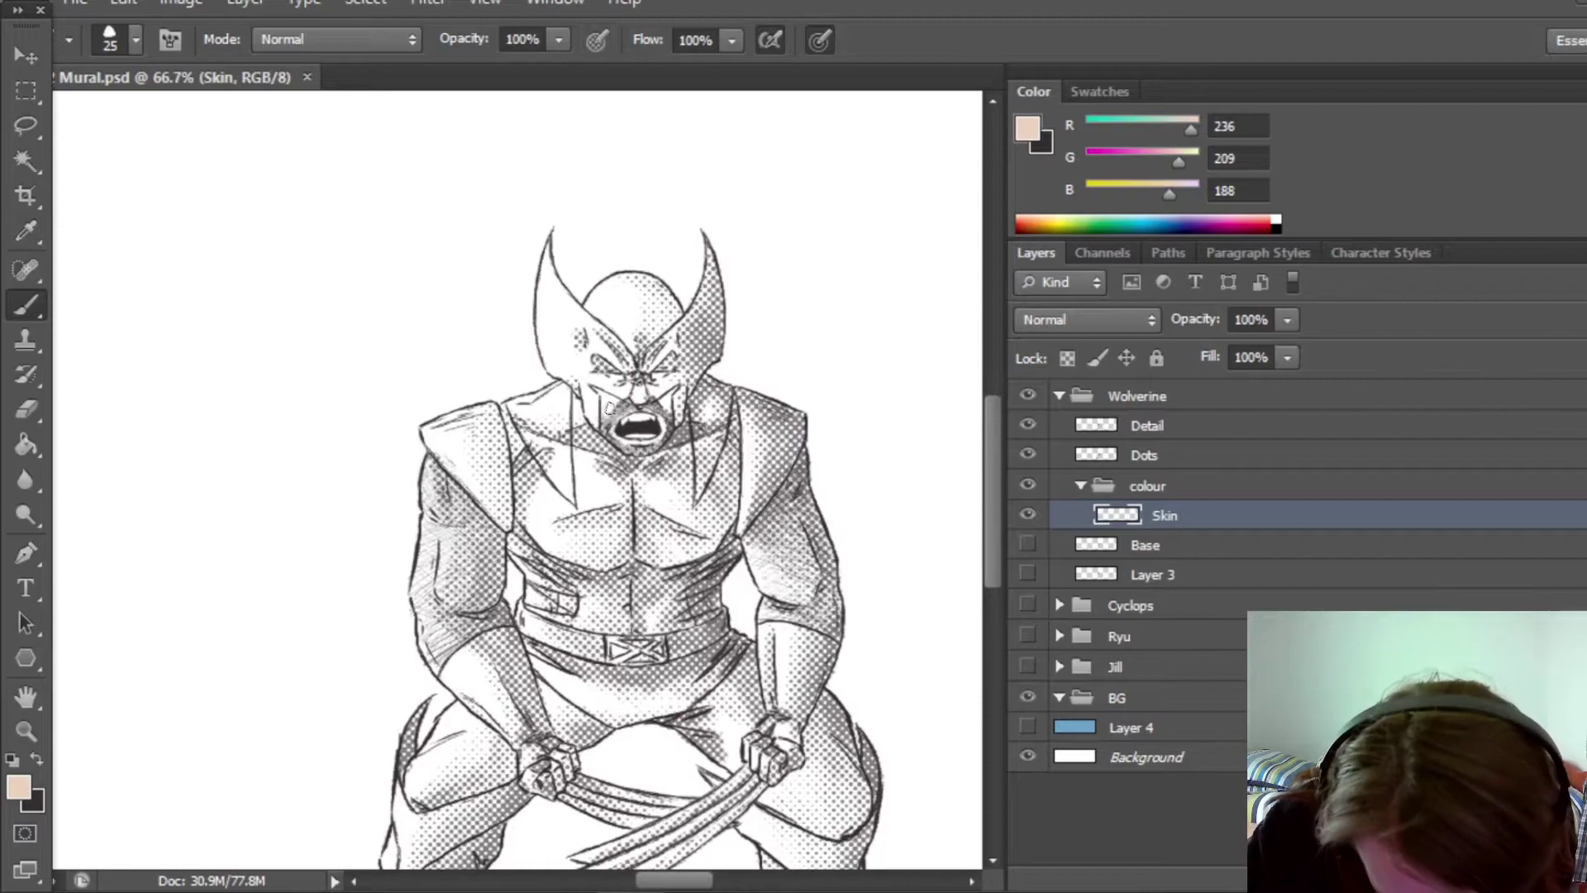
pyautogui.moveTo(612, 408)
pyautogui.mouseDown()
pyautogui.moveTo(634, 451)
pyautogui.moveTo(669, 440)
pyautogui.moveTo(676, 388)
pyautogui.mouseUp()
pyautogui.click(1027, 726)
pyautogui.press('e')
pyautogui.press('b')
pyautogui.moveTo(459, 612)
pyautogui.mouseDown()
pyautogui.moveTo(443, 551)
pyautogui.moveTo(454, 645)
pyautogui.moveTo(500, 579)
pyautogui.moveTo(508, 618)
pyautogui.mouseUp()
pyautogui.moveTo(814, 517)
pyautogui.mouseDown()
pyautogui.moveTo(801, 591)
pyautogui.moveTo(781, 472)
pyautogui.moveTo(834, 632)
pyautogui.mouseUp()
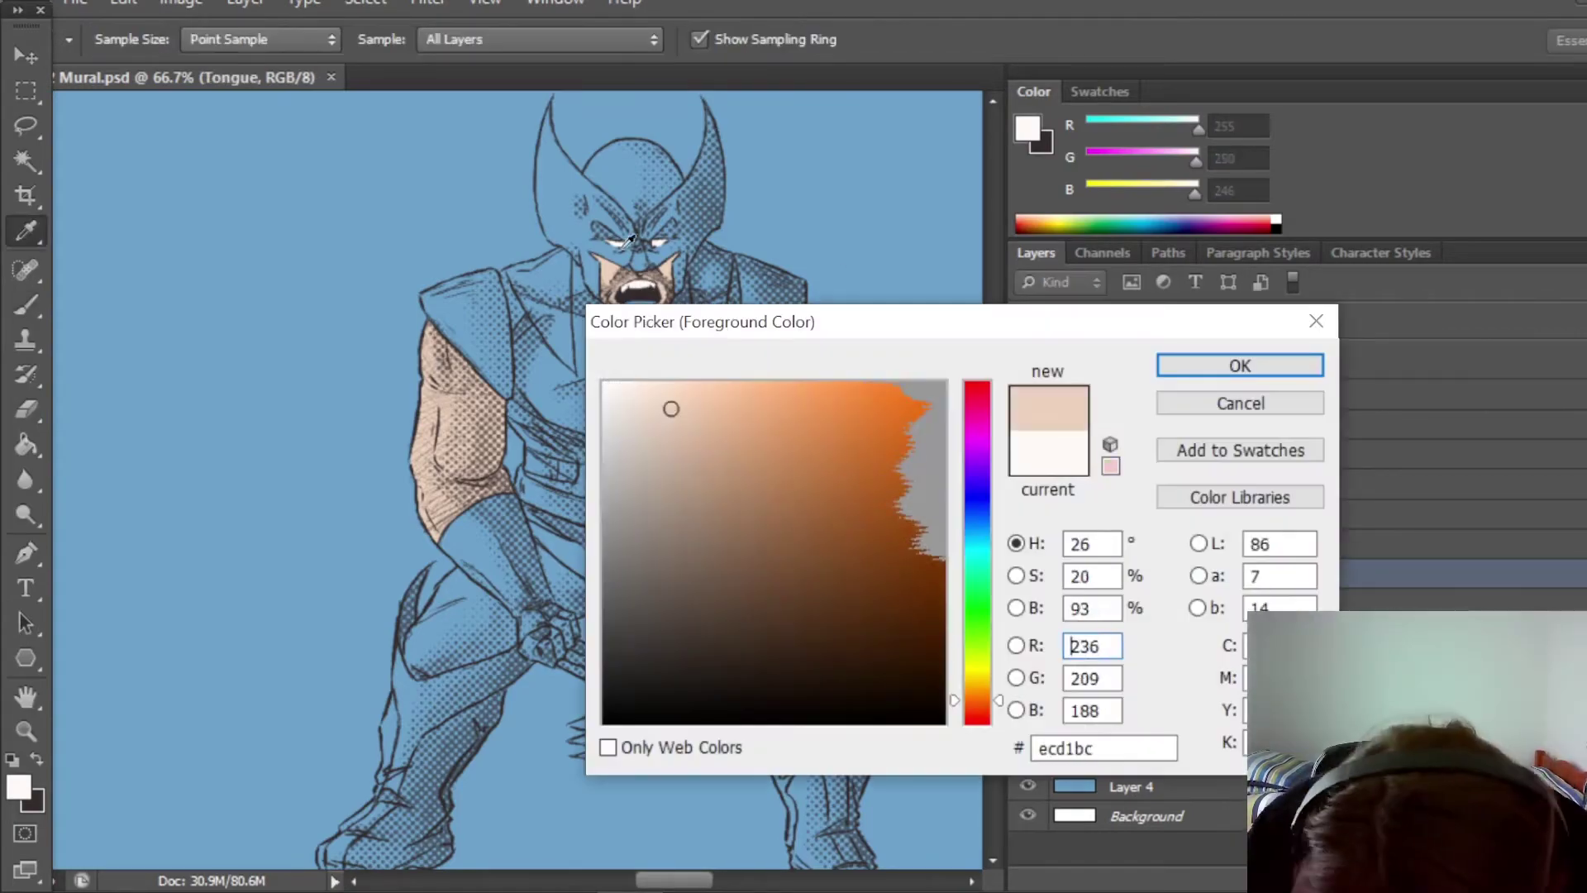
# Paint the tongue pink (231, 155, 147) on the Tongue layer.
pyautogui.click(1201, 364)
pyautogui.moveTo(628, 299); pyautogui.dragTo(653, 302)
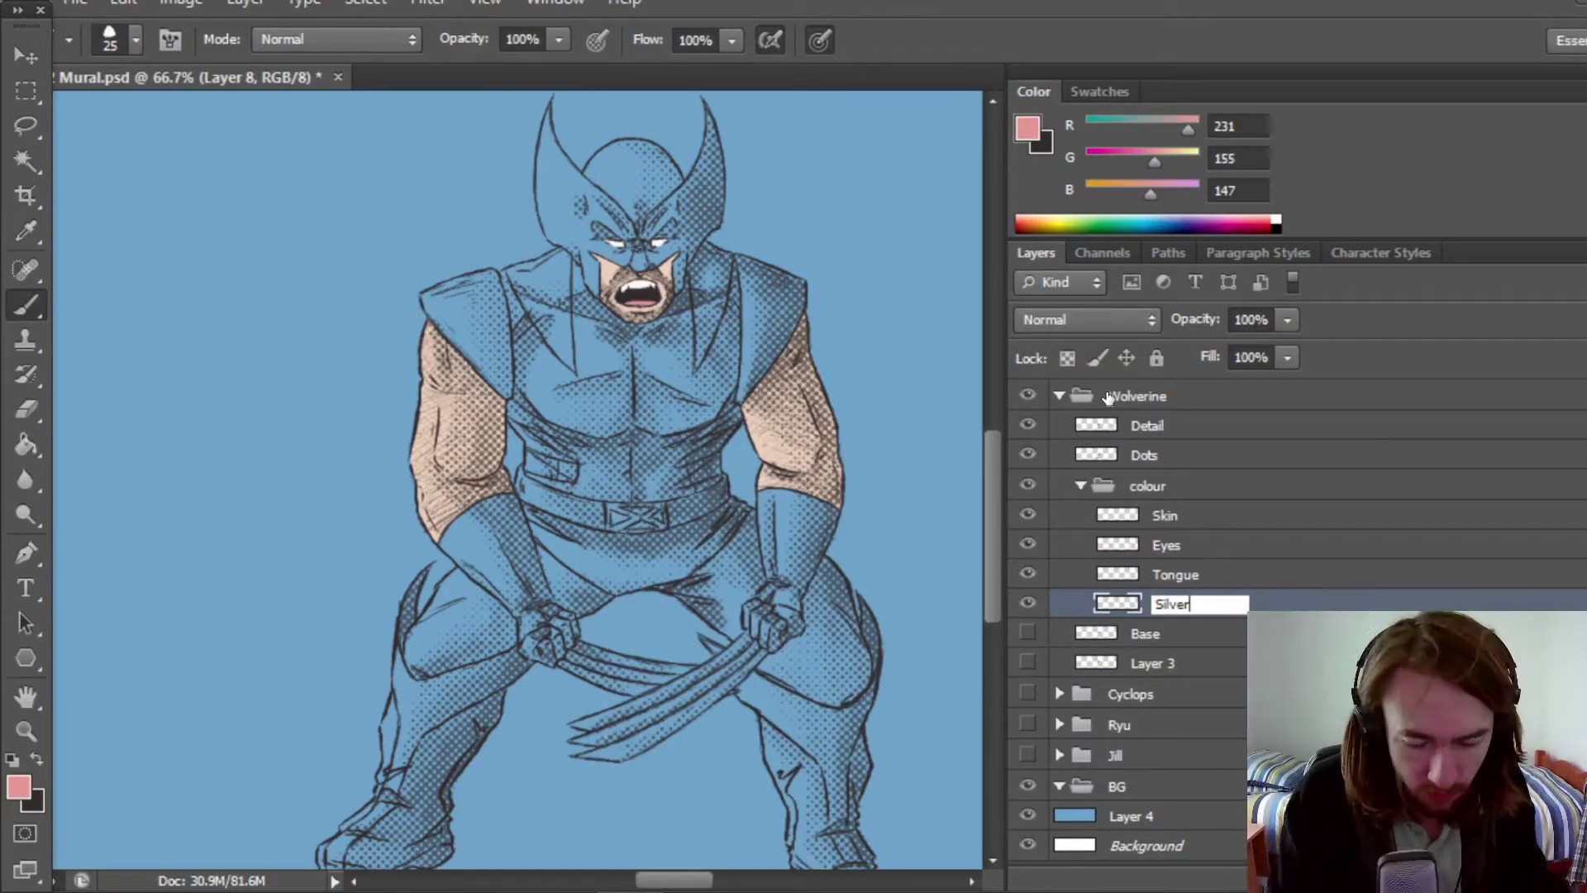
# Name the new layer Silver and paint both sets of claws light grey (213, 219, 222) on it.
pyautogui.press('Return')
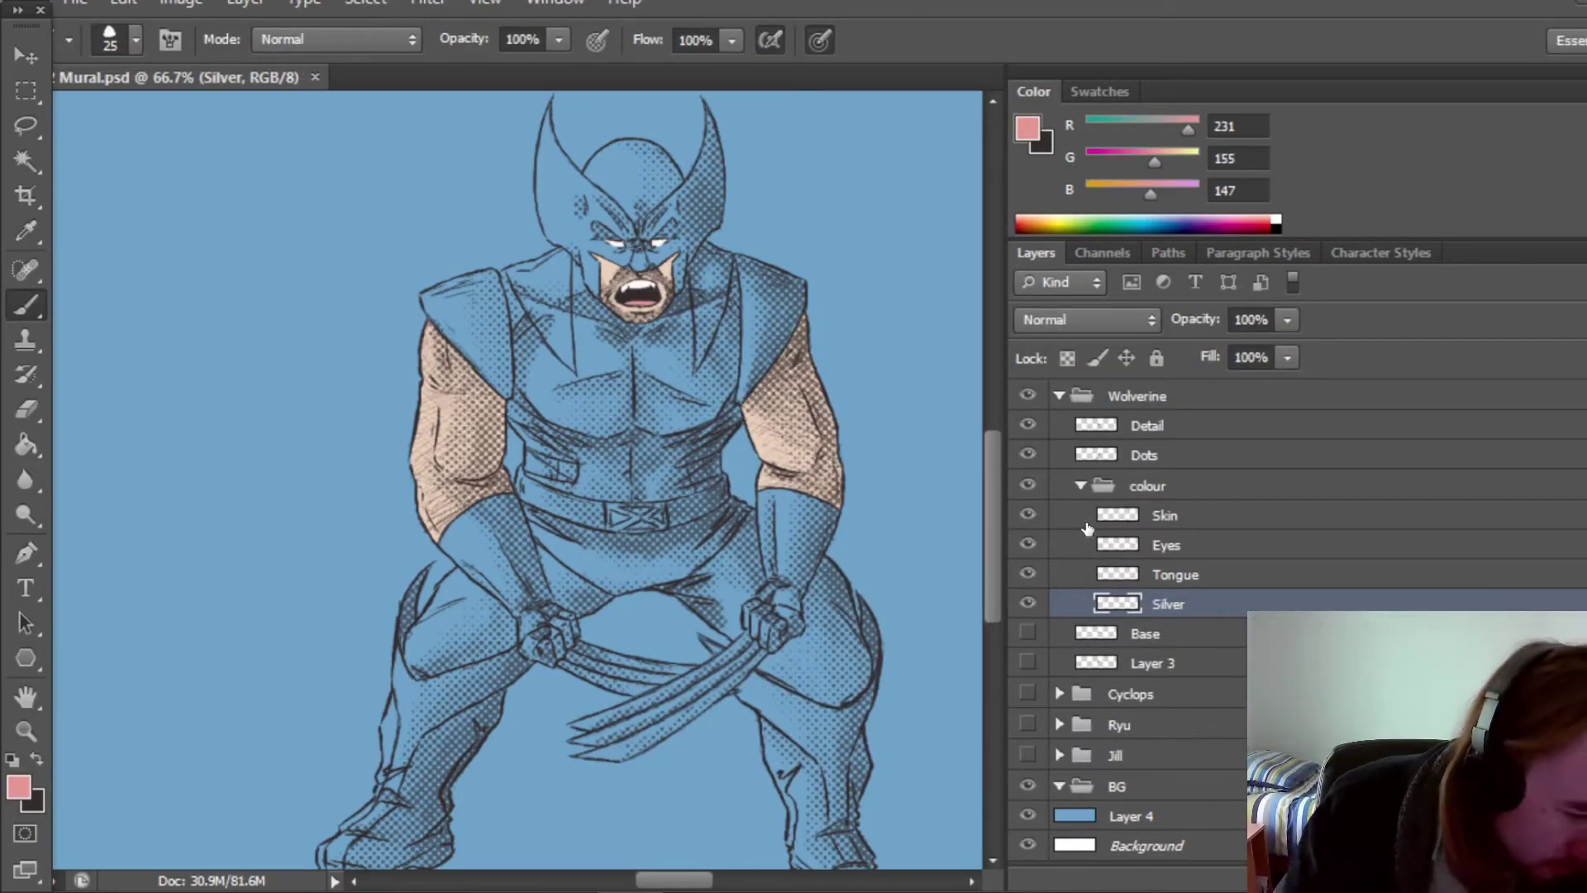
pyautogui.click(1027, 128)
pyautogui.click(976, 534)
pyautogui.click(613, 425)
pyautogui.click(1240, 364)
pyautogui.moveTo(571, 653)
pyautogui.mouseDown()
pyautogui.moveTo(657, 685)
pyautogui.moveTo(620, 719)
pyautogui.mouseUp()
pyautogui.moveTo(748, 640); pyautogui.dragTo(710, 690)
pyautogui.moveTo(649, 735)
pyautogui.mouseDown()
pyautogui.moveTo(688, 713)
pyautogui.moveTo(546, 762)
pyautogui.mouseUp()
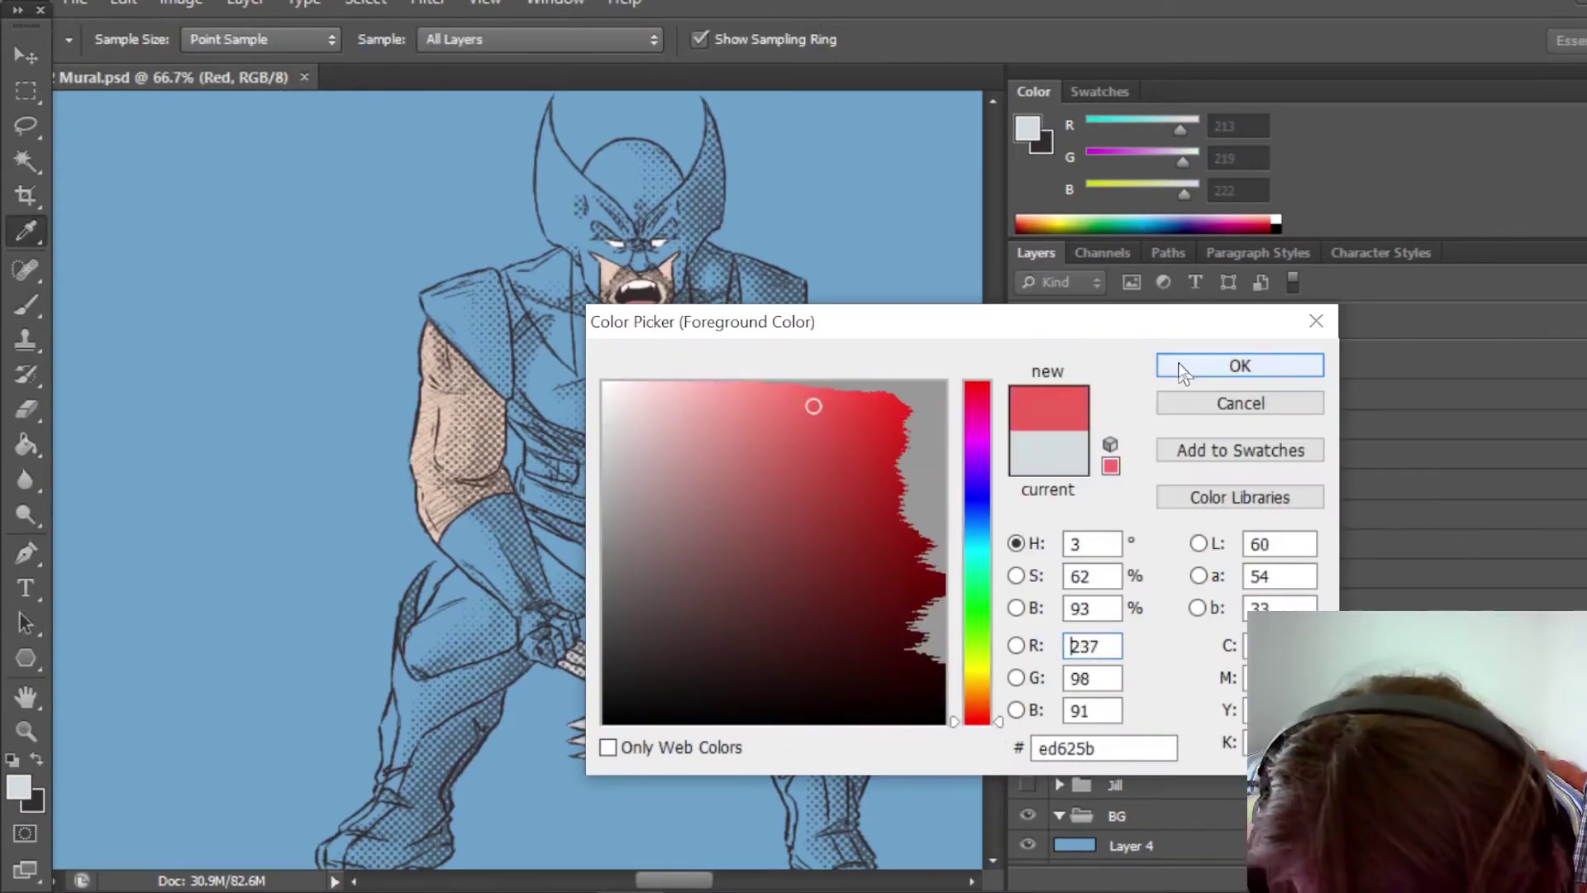
# Paint the belt and the gaps in its buckle red (235, 87, 79) on the Red layer.
pyautogui.moveTo(599, 509); pyautogui.dragTo(520, 467)
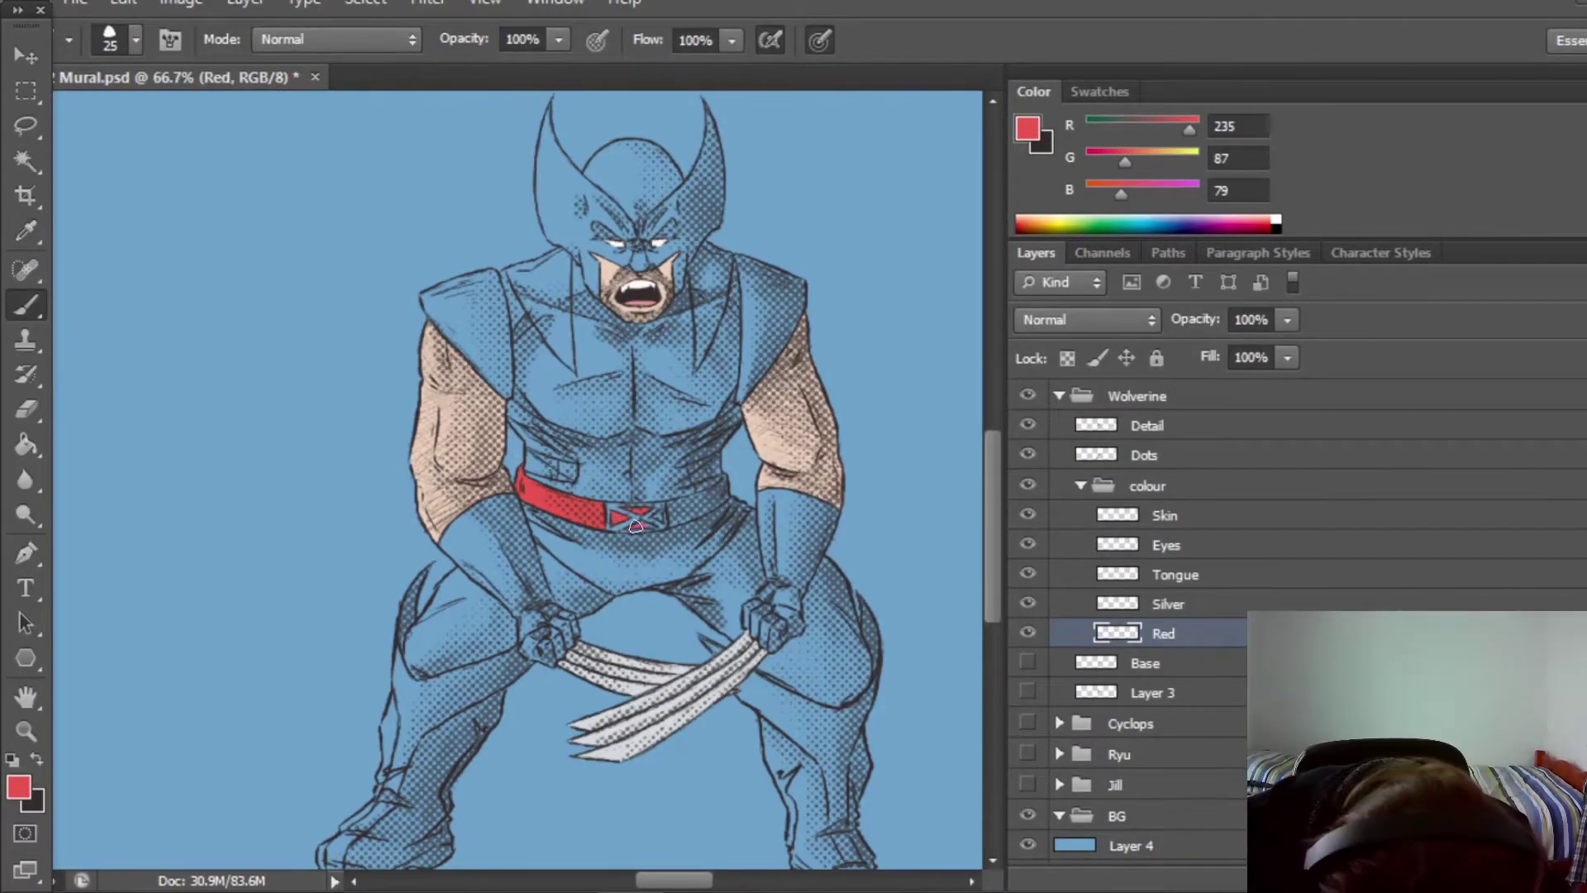
pyautogui.moveTo(635, 525)
pyautogui.mouseDown()
pyautogui.moveTo(698, 503)
pyautogui.moveTo(657, 508)
pyautogui.moveTo(677, 523)
pyautogui.mouseUp()
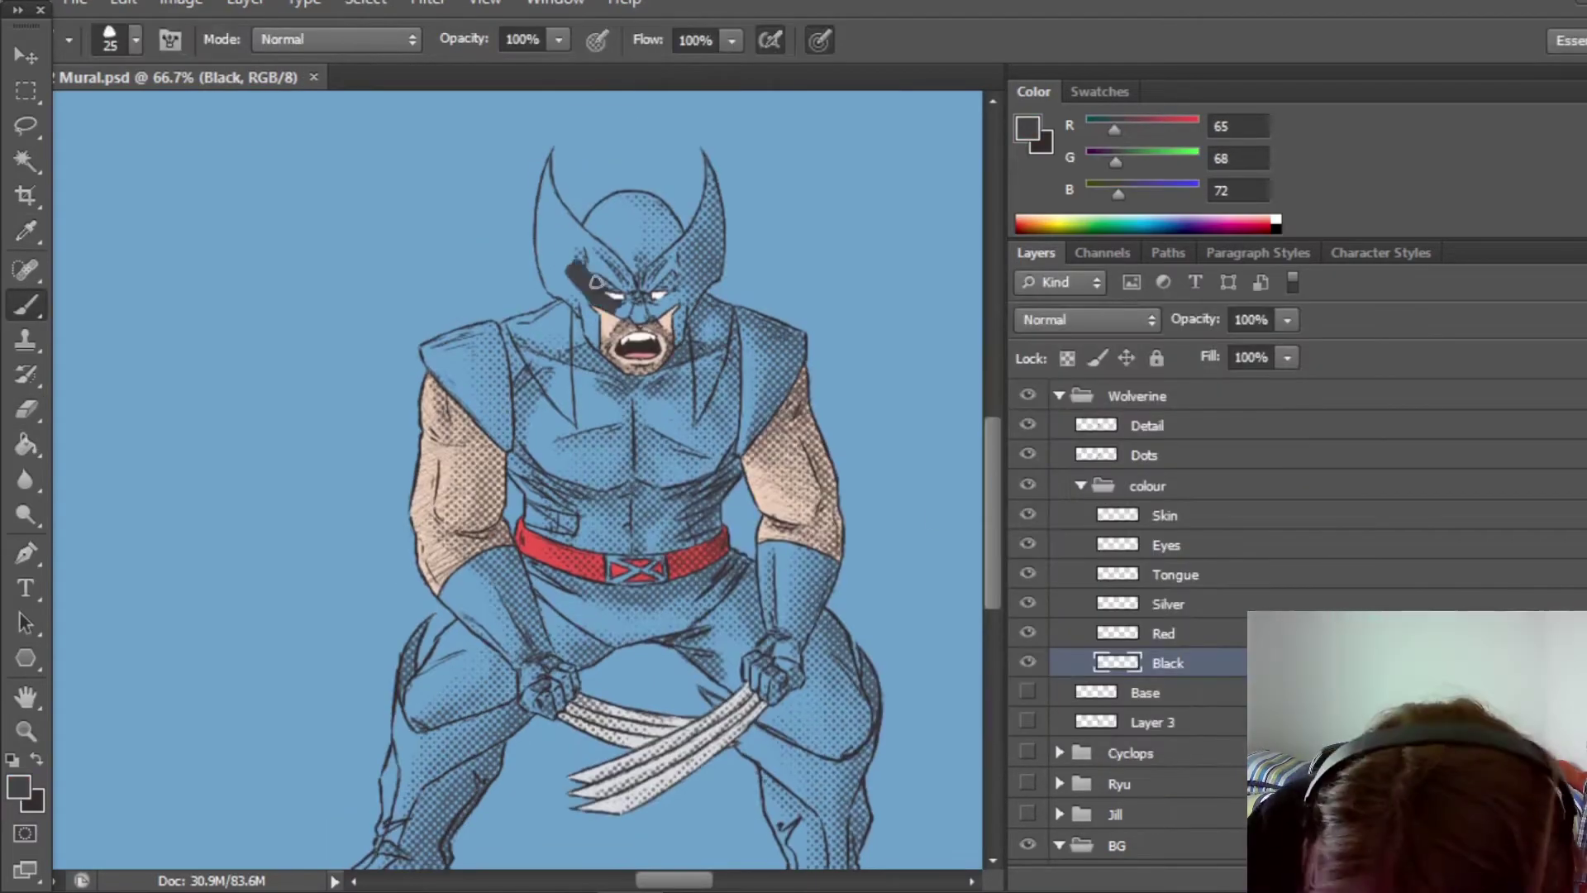
# Paint the mask, its horns and the pointed shoulder markings dark grey (65, 68, 72) on the Black layer.
pyautogui.moveTo(579, 223)
pyautogui.mouseDown()
pyautogui.moveTo(629, 306)
pyautogui.moveTo(570, 298)
pyautogui.moveTo(540, 214)
pyautogui.moveTo(547, 161)
pyautogui.mouseUp()
pyautogui.moveTo(653, 306)
pyautogui.mouseDown()
pyautogui.moveTo(662, 258)
pyautogui.moveTo(678, 343)
pyautogui.moveTo(671, 239)
pyautogui.moveTo(720, 273)
pyautogui.mouseUp()
pyautogui.moveTo(562, 335)
pyautogui.mouseDown()
pyautogui.moveTo(533, 388)
pyautogui.moveTo(571, 417)
pyautogui.mouseUp()
pyautogui.moveTo(578, 417); pyautogui.dragTo(497, 417)
pyautogui.moveTo(430, 326); pyautogui.dragTo(479, 306)
pyautogui.press('e')
pyautogui.press('b')
pyautogui.moveTo(529, 562); pyautogui.dragTo(583, 572)
pyautogui.moveTo(628, 301); pyautogui.dragTo(618, 417)
# Paint the stripes on both sides of the torso dark grey, clean up their edges and save the document.
pyautogui.press('e')
pyautogui.press('b')
pyautogui.moveTo(467, 533)
pyautogui.mouseDown()
pyautogui.moveTo(445, 482)
pyautogui.moveTo(482, 485)
pyautogui.mouseUp()
pyautogui.moveTo(615, 541); pyautogui.dragTo(657, 455)
pyautogui.press('e')
pyautogui.hotkey('ctrl', 's')
# Paint the dark grey bands on the thighs, knees and boots on the Black layer, erasing any overspill.
pyautogui.moveTo(989, 522); pyautogui.dragTo(990, 562)
pyautogui.click(26, 310)
pyautogui.scroll(-2, 517, 479)
pyautogui.moveTo(665, 513); pyautogui.dragTo(726, 545)
pyautogui.moveTo(620, 467); pyautogui.dragTo(641, 483)
pyautogui.moveTo(735, 571)
pyautogui.mouseDown()
pyautogui.moveTo(764, 553)
pyautogui.moveTo(785, 525)
pyautogui.moveTo(789, 455)
pyautogui.mouseUp()
pyautogui.press('e')
pyautogui.press('b')
pyautogui.moveTo(789, 723); pyautogui.dragTo(736, 724)
pyautogui.moveTo(687, 879); pyautogui.dragTo(665, 879)
pyautogui.moveTo(582, 409); pyautogui.dragTo(546, 633)
pyautogui.press('e')
pyautogui.press('b')
pyautogui.moveTo(573, 513); pyautogui.dragTo(677, 506)
pyautogui.moveTo(529, 637); pyautogui.dragTo(487, 702)
pyautogui.moveTo(546, 703); pyautogui.dragTo(608, 673)
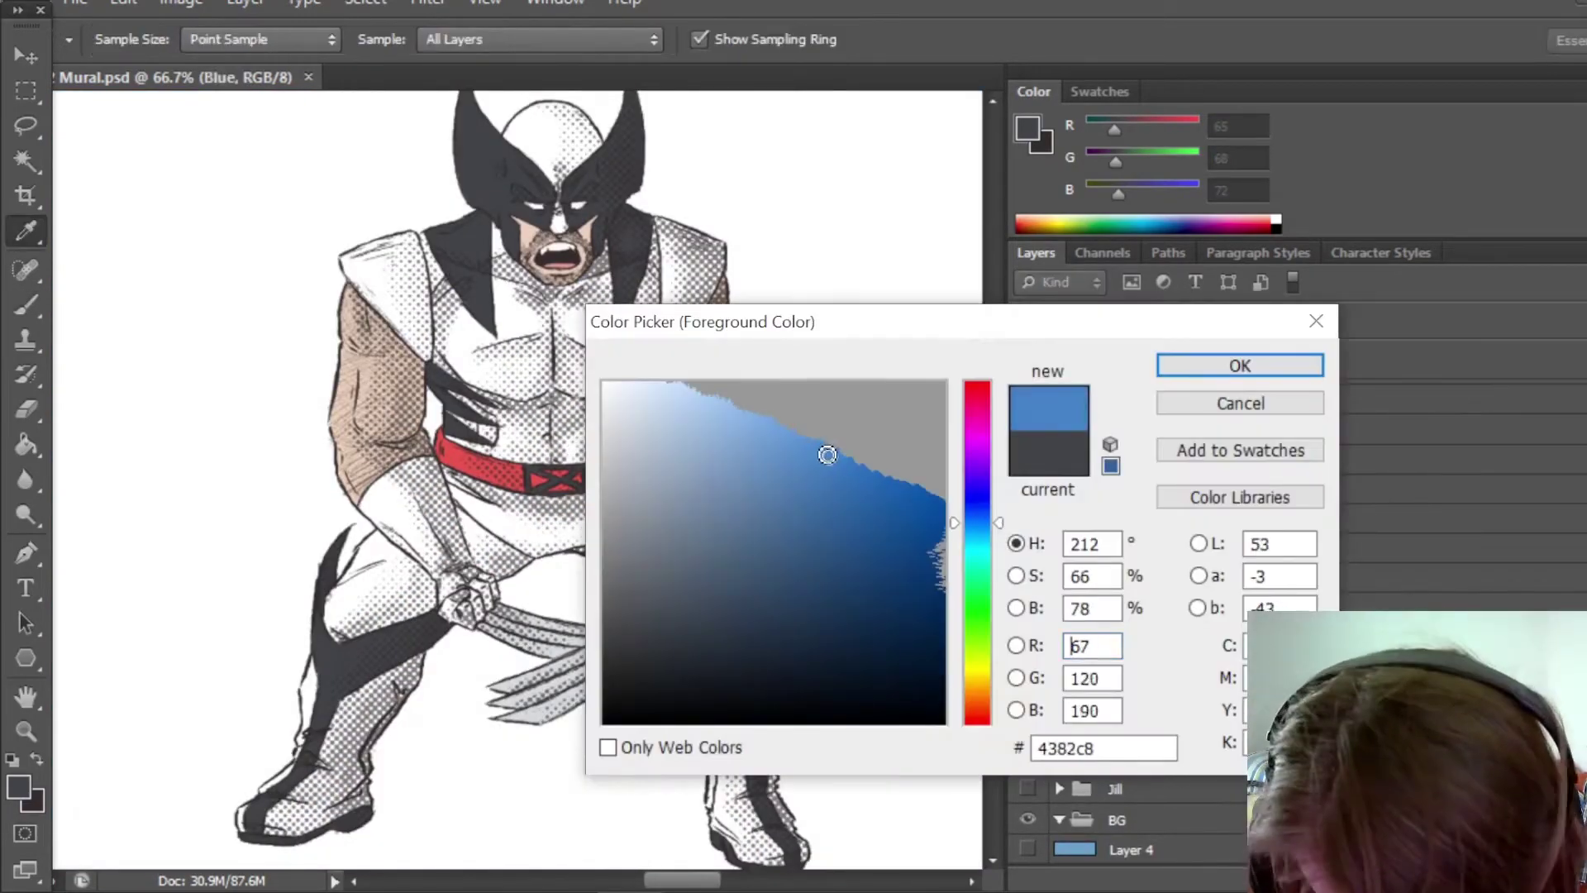
# Paint the shoulder pads, gloves, trunks and boots blue on the Blue layer, erasing any overspill.
pyautogui.press('Return')
pyautogui.moveTo(454, 479)
pyautogui.mouseDown()
pyautogui.moveTo(583, 537)
pyautogui.moveTo(657, 471)
pyautogui.moveTo(476, 603)
pyautogui.moveTo(372, 496)
pyautogui.mouseUp()
pyautogui.press('e')
pyautogui.press('b')
pyautogui.moveTo(699, 459)
pyautogui.mouseDown()
pyautogui.moveTo(686, 616)
pyautogui.moveTo(736, 599)
pyautogui.mouseUp()
pyautogui.scroll(3, 727, 529)
pyautogui.moveTo(661, 380); pyautogui.dragTo(694, 496)
pyautogui.moveTo(413, 504)
pyautogui.mouseDown()
pyautogui.moveTo(364, 410)
pyautogui.moveTo(414, 393)
pyautogui.mouseUp()
pyautogui.scroll(-3, 942, 559)
pyautogui.moveTo(331, 603)
pyautogui.mouseDown()
pyautogui.moveTo(281, 736)
pyautogui.moveTo(413, 595)
pyautogui.mouseUp()
pyautogui.press('e')
pyautogui.press('b')
pyautogui.moveTo(748, 769)
pyautogui.mouseDown()
pyautogui.moveTo(692, 610)
pyautogui.moveTo(795, 775)
pyautogui.mouseUp()
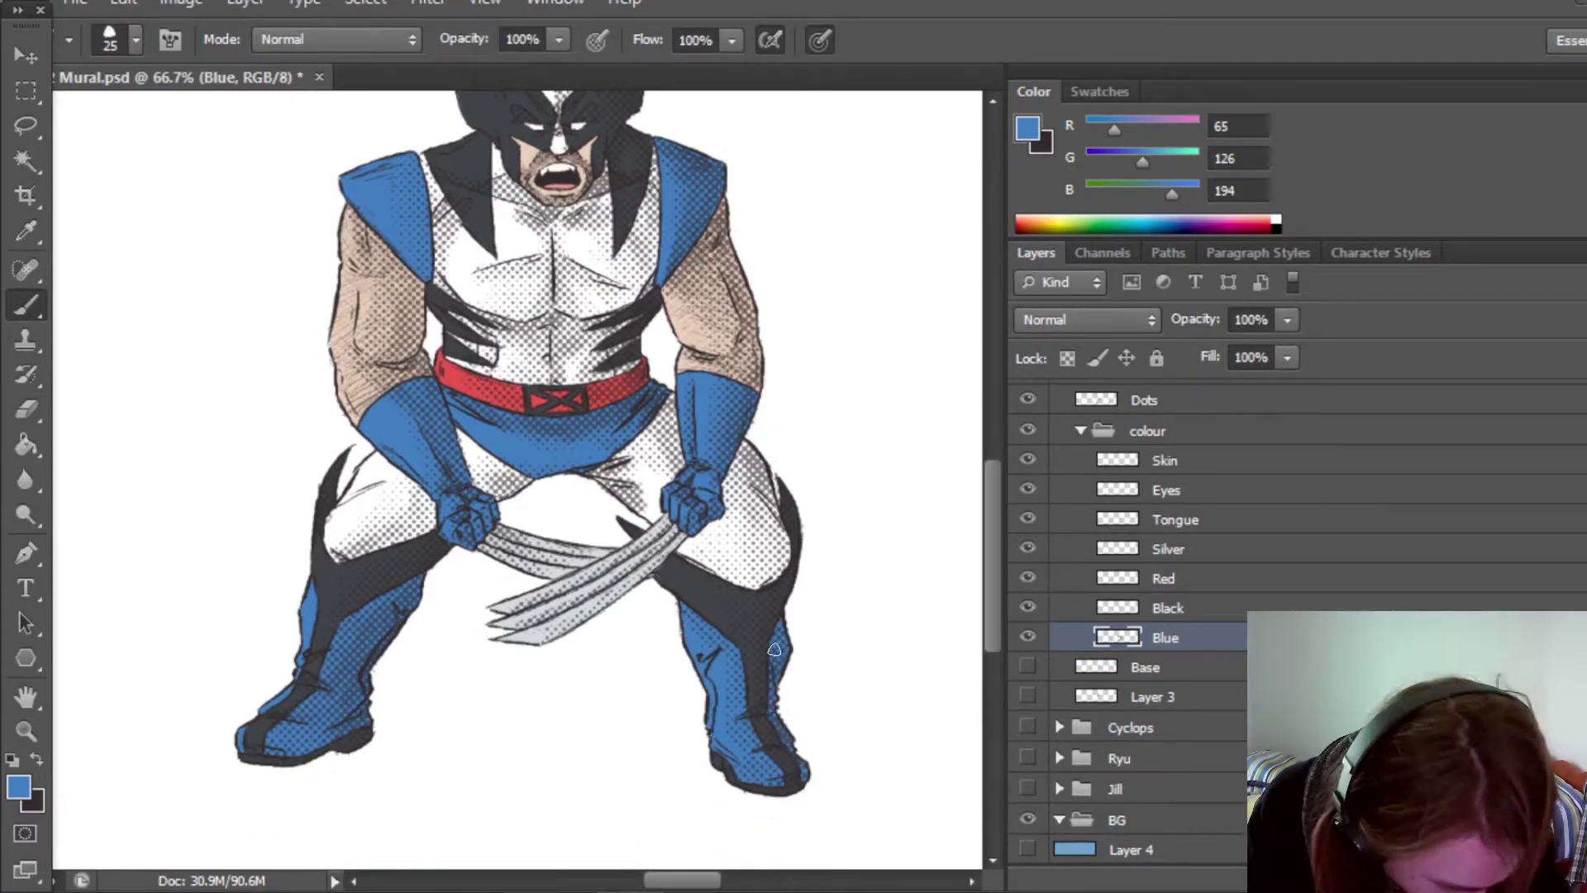
# Fill a new layer clipped to the Blue layer with an adjusted blue to recolour the costume's blue parts.
pyautogui.scroll(3, 774, 650)
pyautogui.hotkey('ctrl', 'shift', 'alt', 'n')
pyautogui.click(19, 786)
pyautogui.click(833, 479)
pyautogui.click(795, 499)
pyautogui.press('Return')
pyautogui.click(81, 775)
pyautogui.click(18, 786)
pyautogui.click(975, 516)
pyautogui.click(1239, 364)
pyautogui.click(812, 529)
# Add a new layer named Yellow below the Blue layer in the colour group.
pyautogui.hotkey('ctrl', 'shift', 'alt', 'n')
pyautogui.doubleClick(1171, 696)
pyautogui.write('Yellow')
pyautogui.press('Return')
# Choose a warm yellow (241, 199, 98) and paint the torso and the middle of the mask on the Yellow layer.
pyautogui.moveTo(996, 605)
pyautogui.mouseDown()
pyautogui.moveTo(984, 628)
pyautogui.moveTo(984, 611)
pyautogui.mouseUp()
pyautogui.click(18, 786)
pyautogui.click(942, 642)
pyautogui.click(775, 380)
pyautogui.click(1238, 364)
pyautogui.click(26, 305)
pyautogui.moveTo(636, 248)
pyautogui.mouseDown()
pyautogui.moveTo(516, 299)
pyautogui.moveTo(620, 422)
pyautogui.mouseUp()
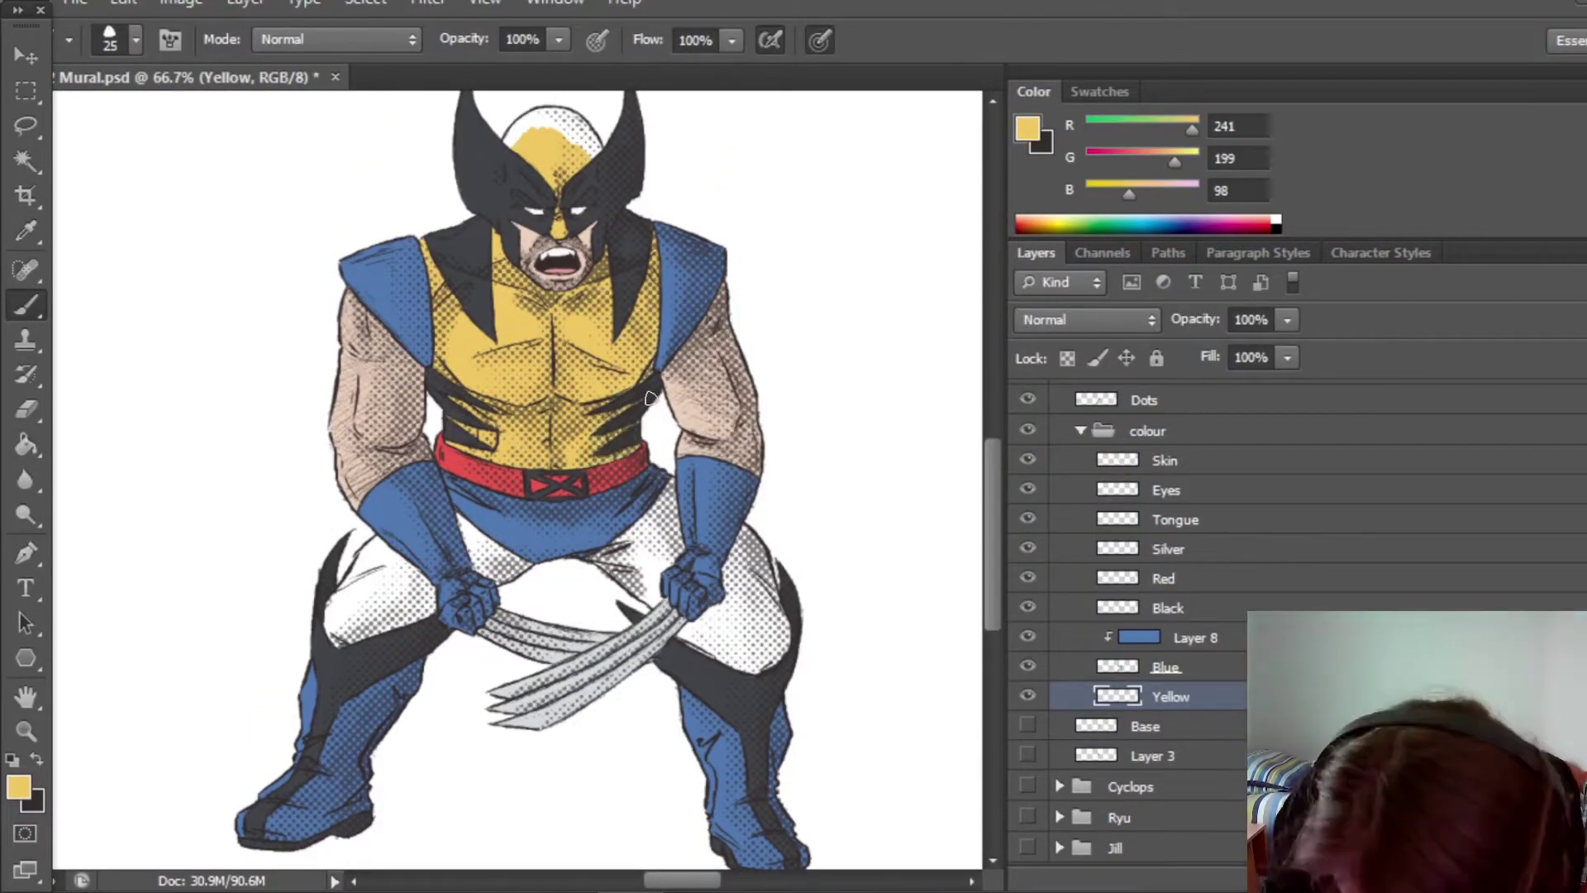
# Show the blue backdrop again and finish painting the top of the head and the thighs yellow.
pyautogui.scroll(-3, 1141, 628)
pyautogui.click(1027, 789)
pyautogui.scroll(3, 546, 347)
pyautogui.moveTo(508, 306); pyautogui.dragTo(591, 290)
pyautogui.scroll(-2, 546, 347)
pyautogui.moveTo(371, 604)
pyautogui.mouseDown()
pyautogui.moveTo(496, 616)
pyautogui.moveTo(671, 559)
pyautogui.mouseUp()
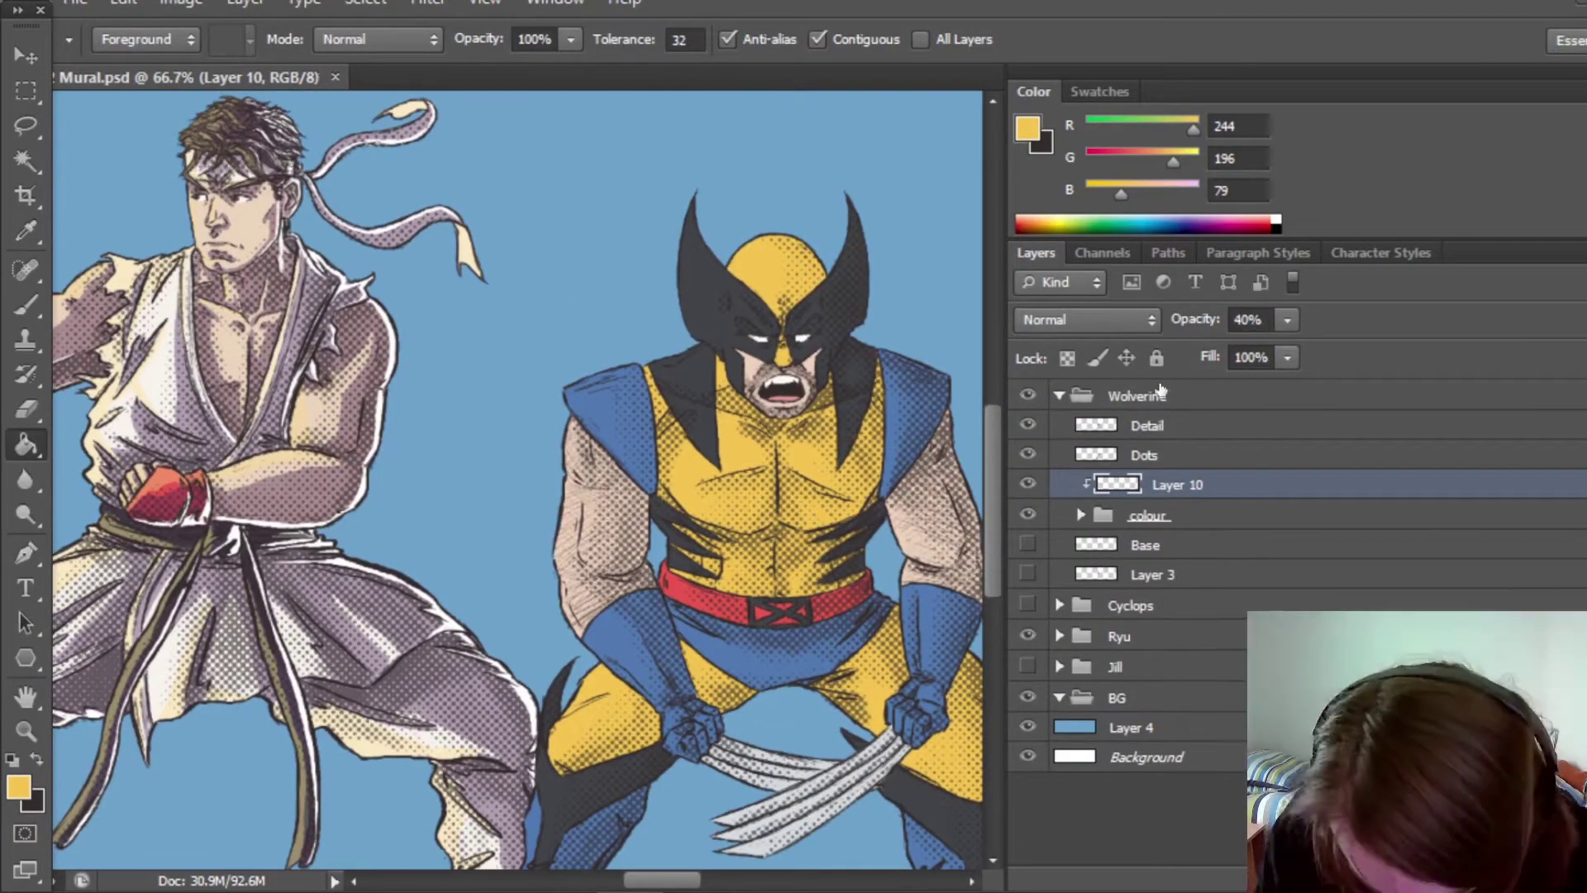
# Add a new layer above the Wolverine group and paint a dark grey swatch dot on the empty backdrop.
pyautogui.click(1160, 394)
pyautogui.hotkey('ctrl', 'shift', 'alt', 'n')
pyautogui.press('b')
pyautogui.press('x')
pyautogui.moveTo(579, 124); pyautogui.dragTo(596, 129)
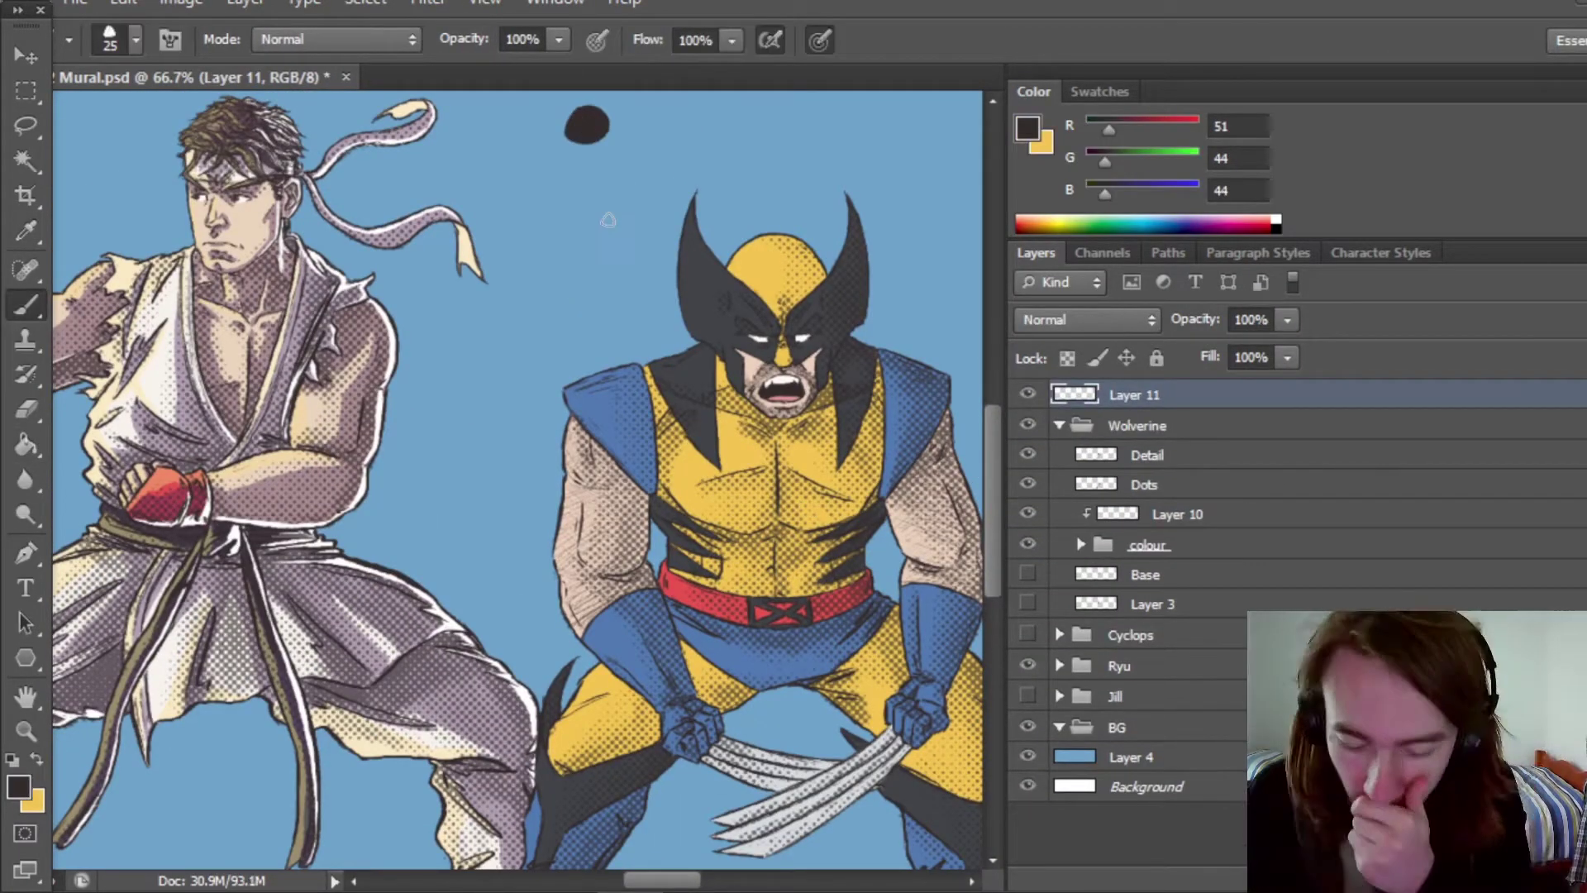
# Sample white from the outline on Ryu's Lightline layer and paint a white swatch dot under the dark one on Layer 11.
pyautogui.moveTo(678, 880); pyautogui.dragTo(662, 882)
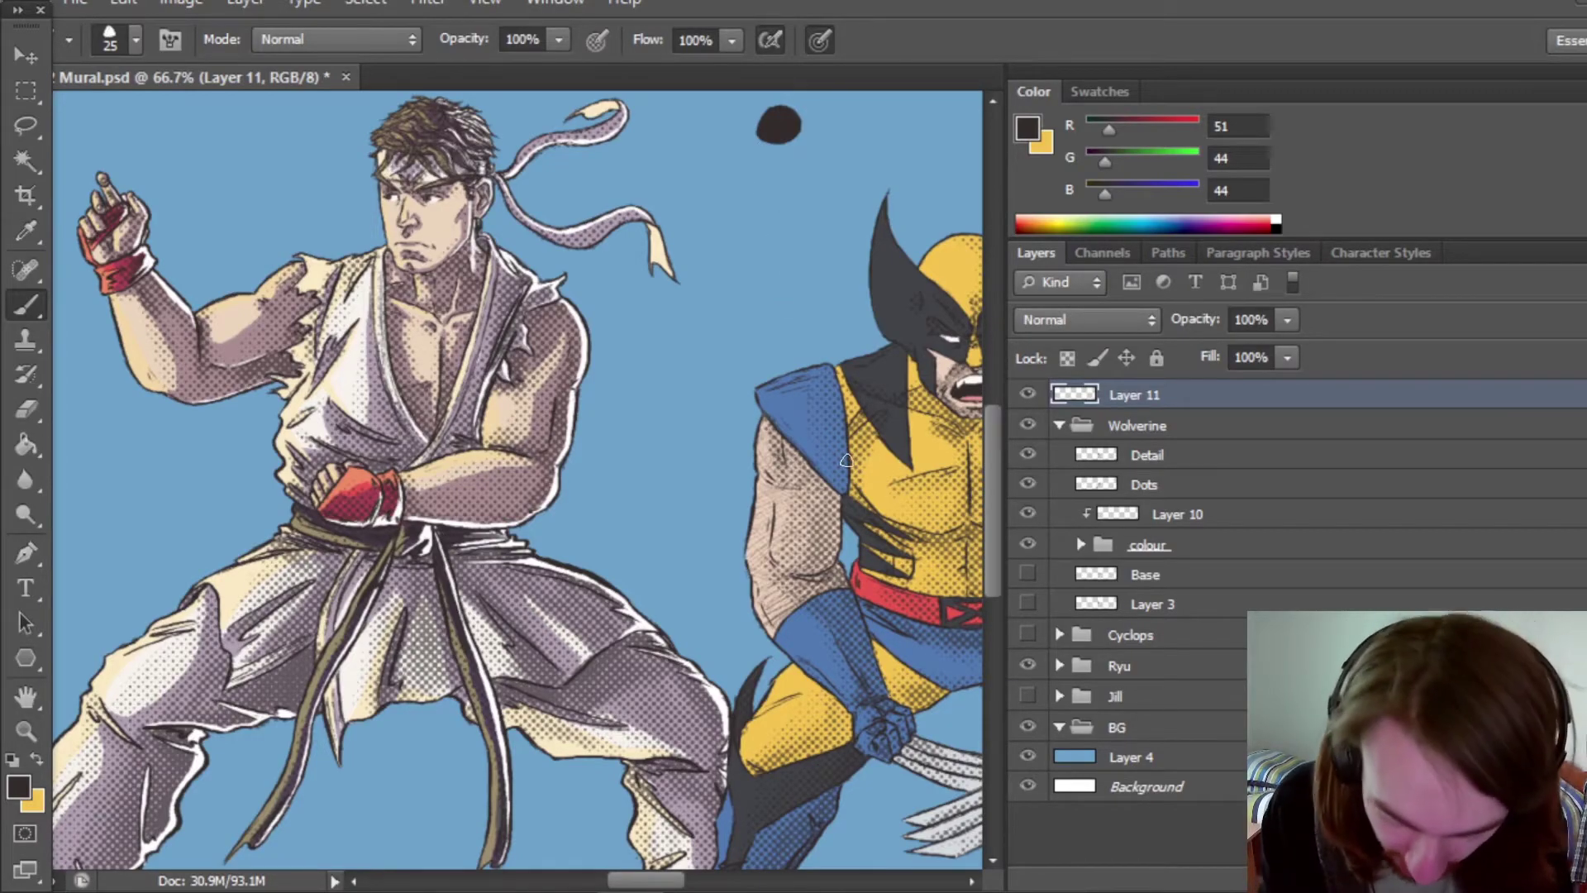
pyautogui.moveTo(668, 883); pyautogui.dragTo(681, 882)
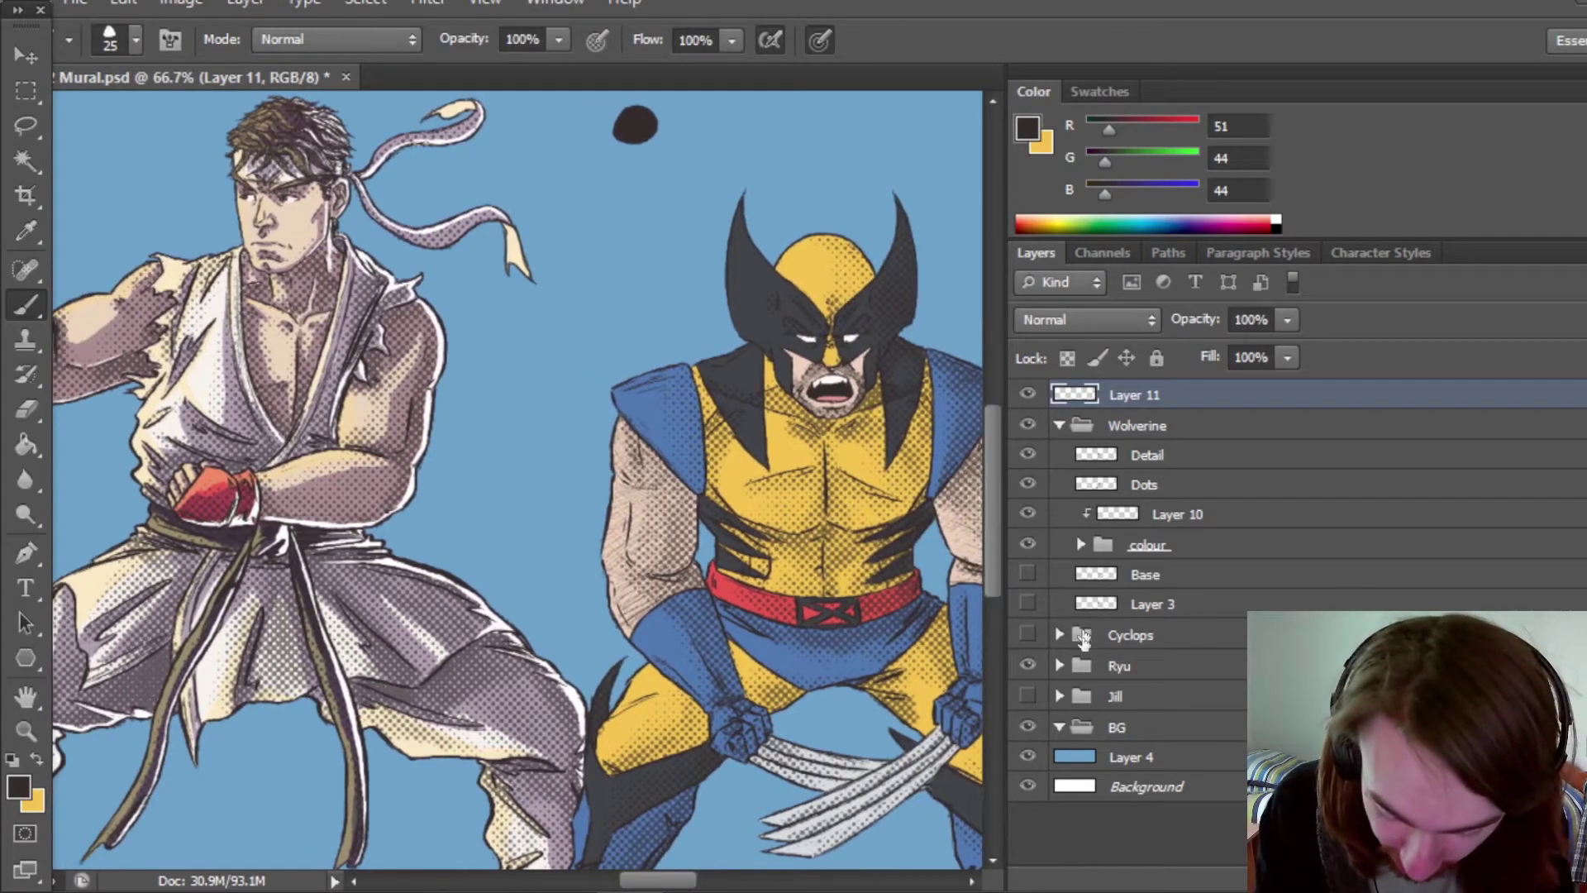
pyautogui.click(1059, 666)
pyautogui.click(1170, 727)
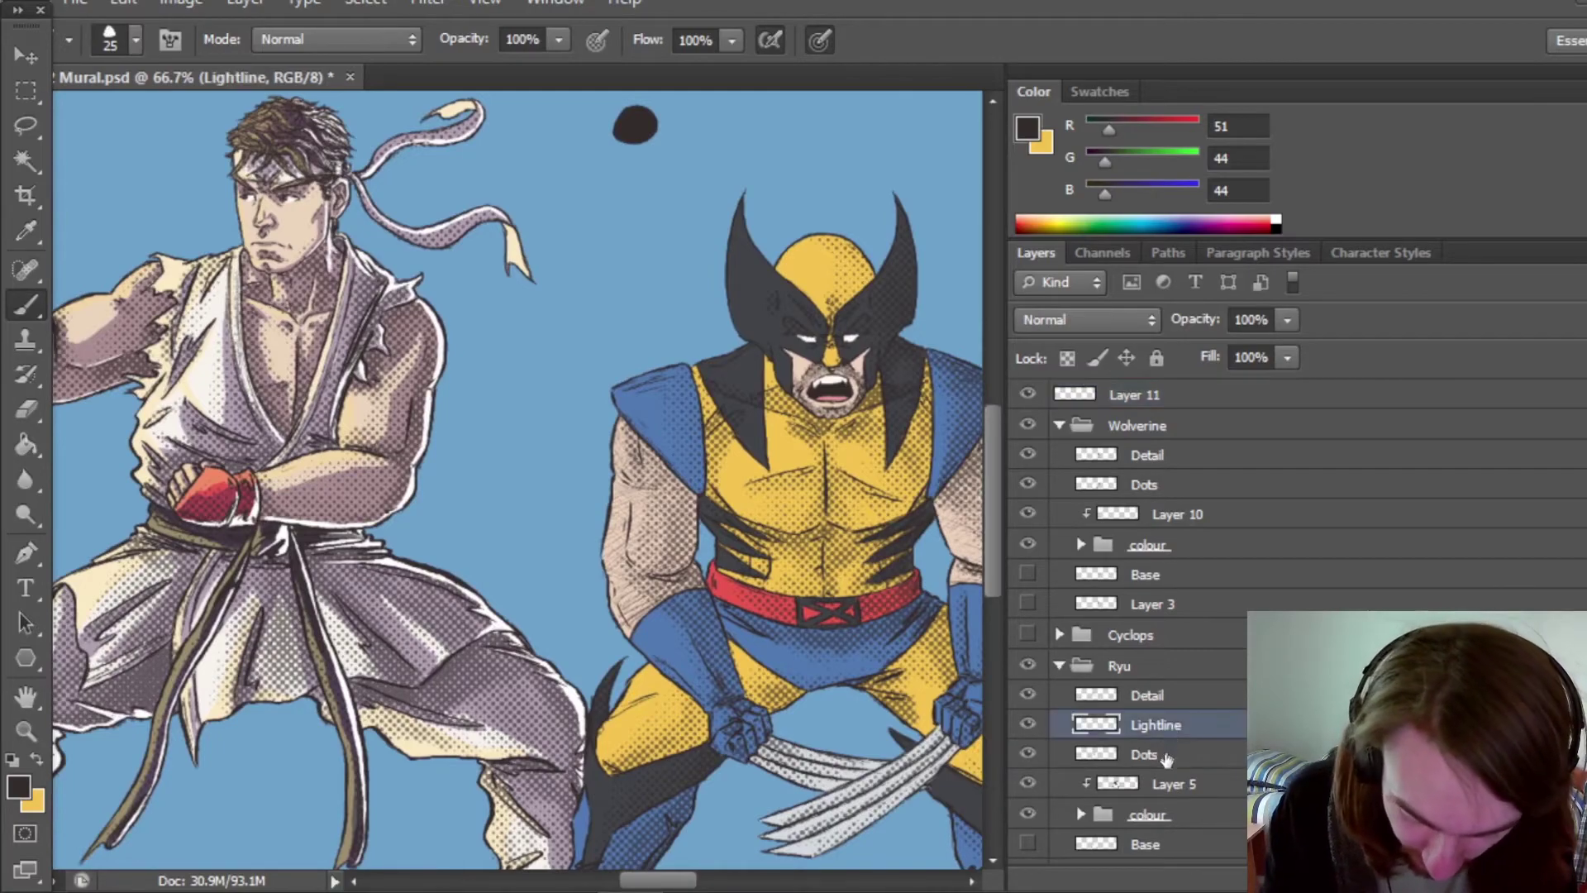
pyautogui.click(37, 759)
pyautogui.click(19, 785)
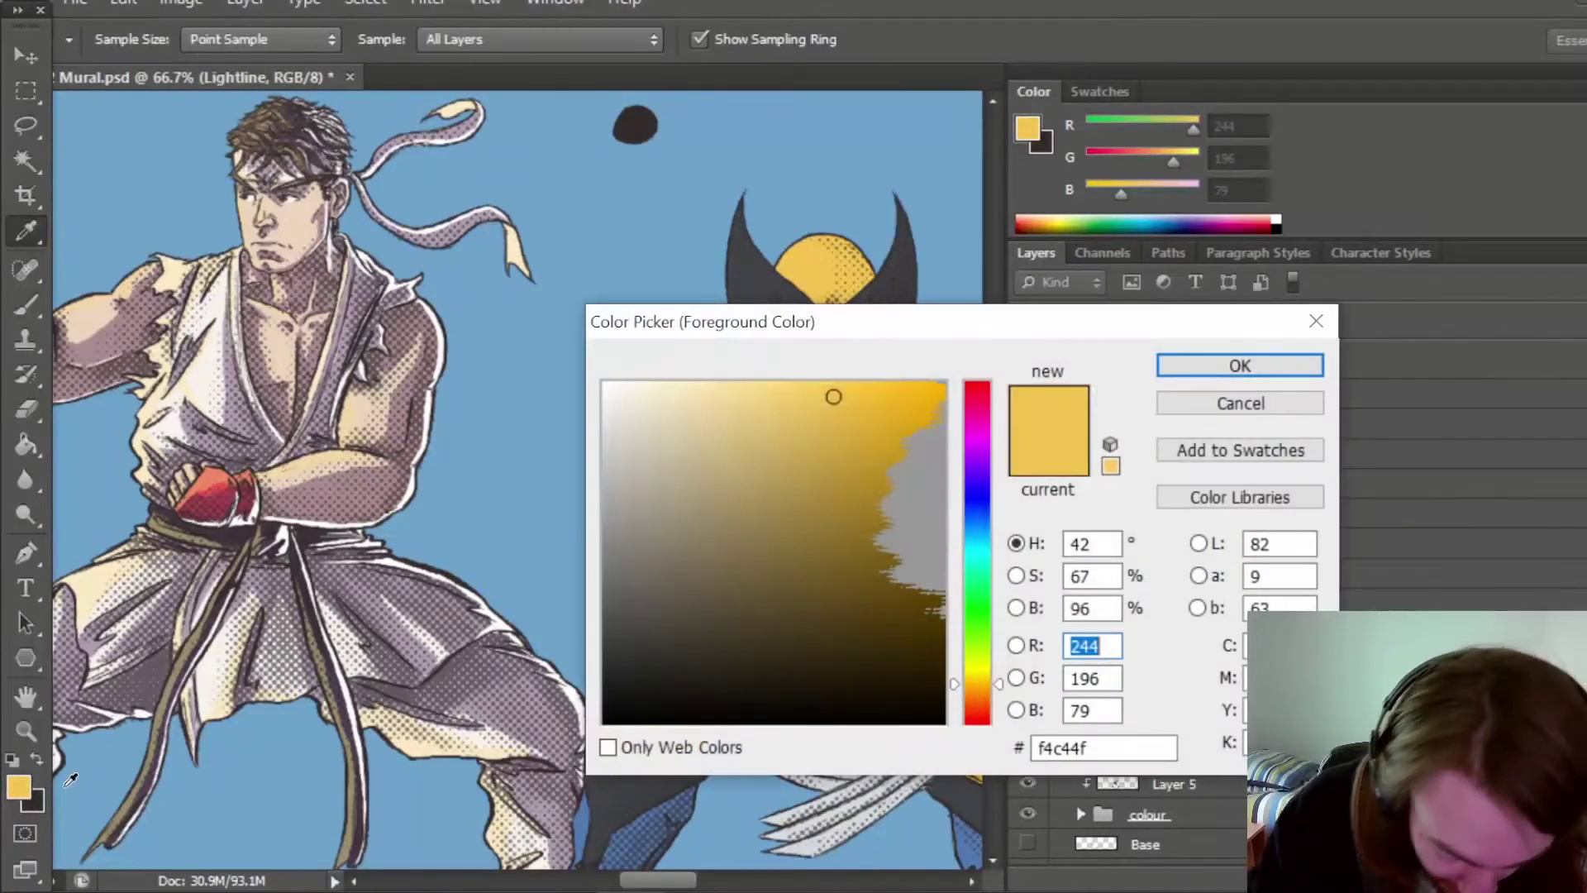
pyautogui.click(444, 403)
pyautogui.click(1180, 363)
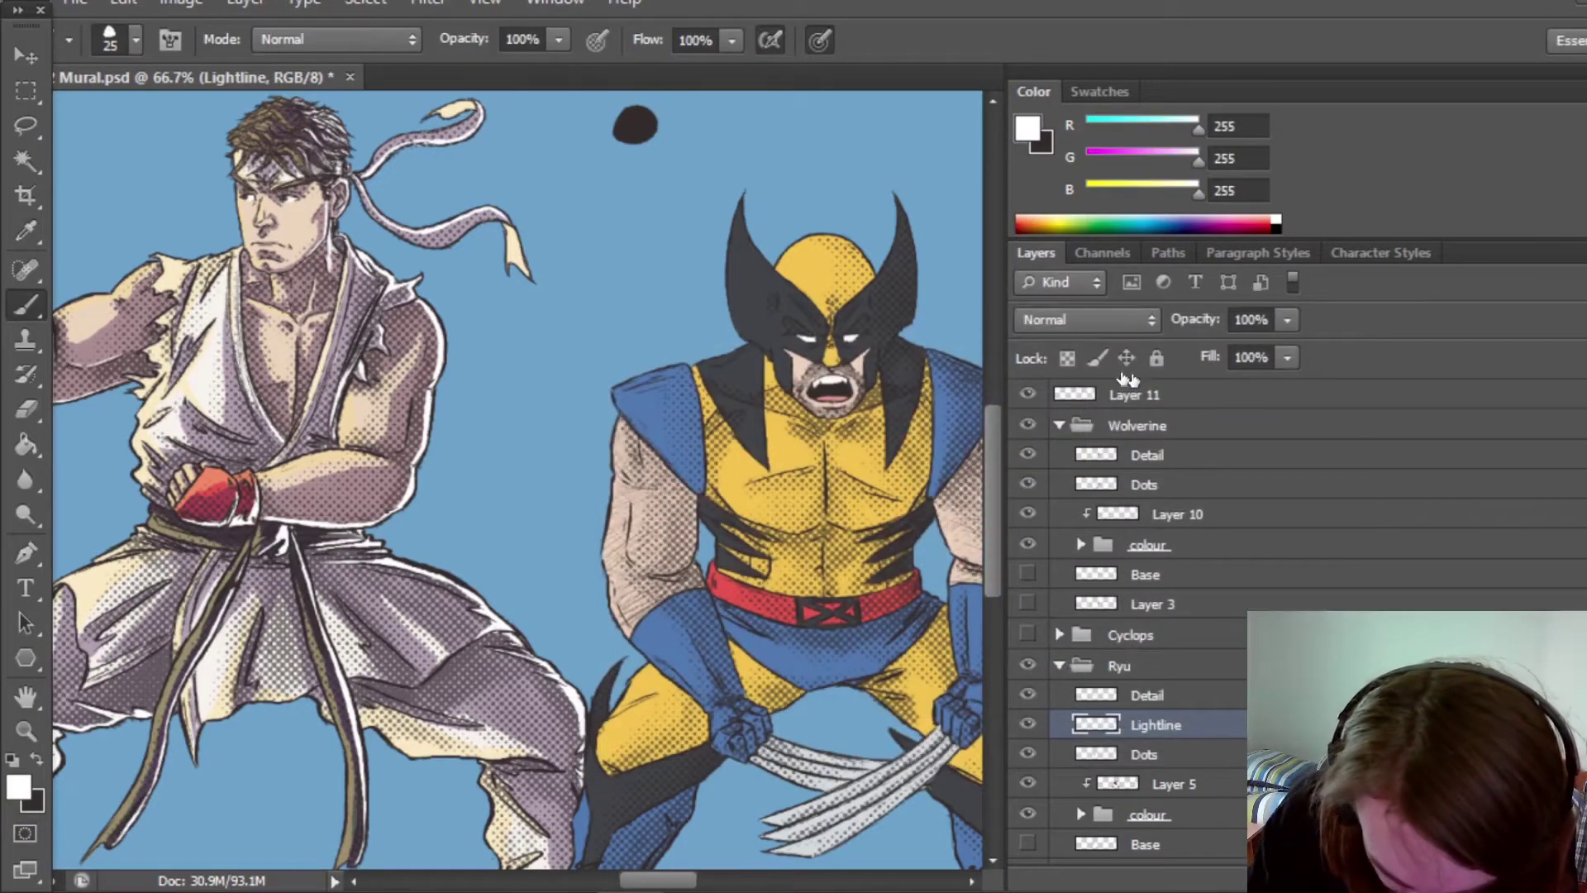
pyautogui.click(1175, 400)
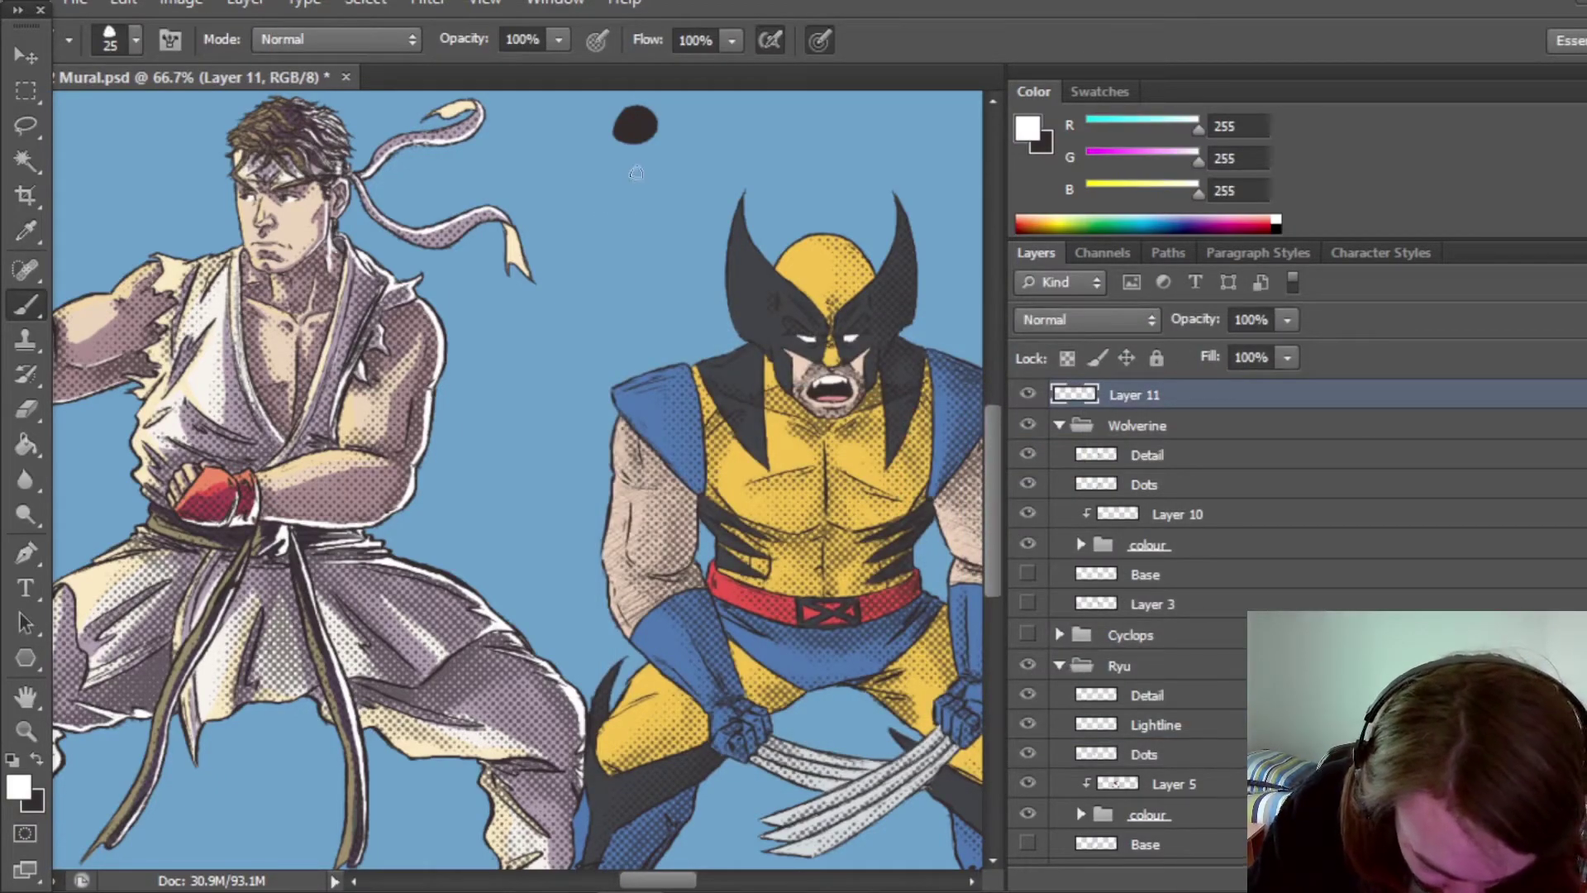
pyautogui.moveTo(630, 187)
pyautogui.mouseDown()
pyautogui.moveTo(640, 172)
pyautogui.moveTo(637, 185)
pyautogui.mouseUp()
# Raise the opacity of Ryu's Layer 5 to 100% and hide his Dots layer to expose the pure shading colours.
pyautogui.moveTo(986, 427)
pyautogui.mouseDown()
pyautogui.moveTo(970, 370)
pyautogui.moveTo(994, 467)
pyautogui.mouseUp()
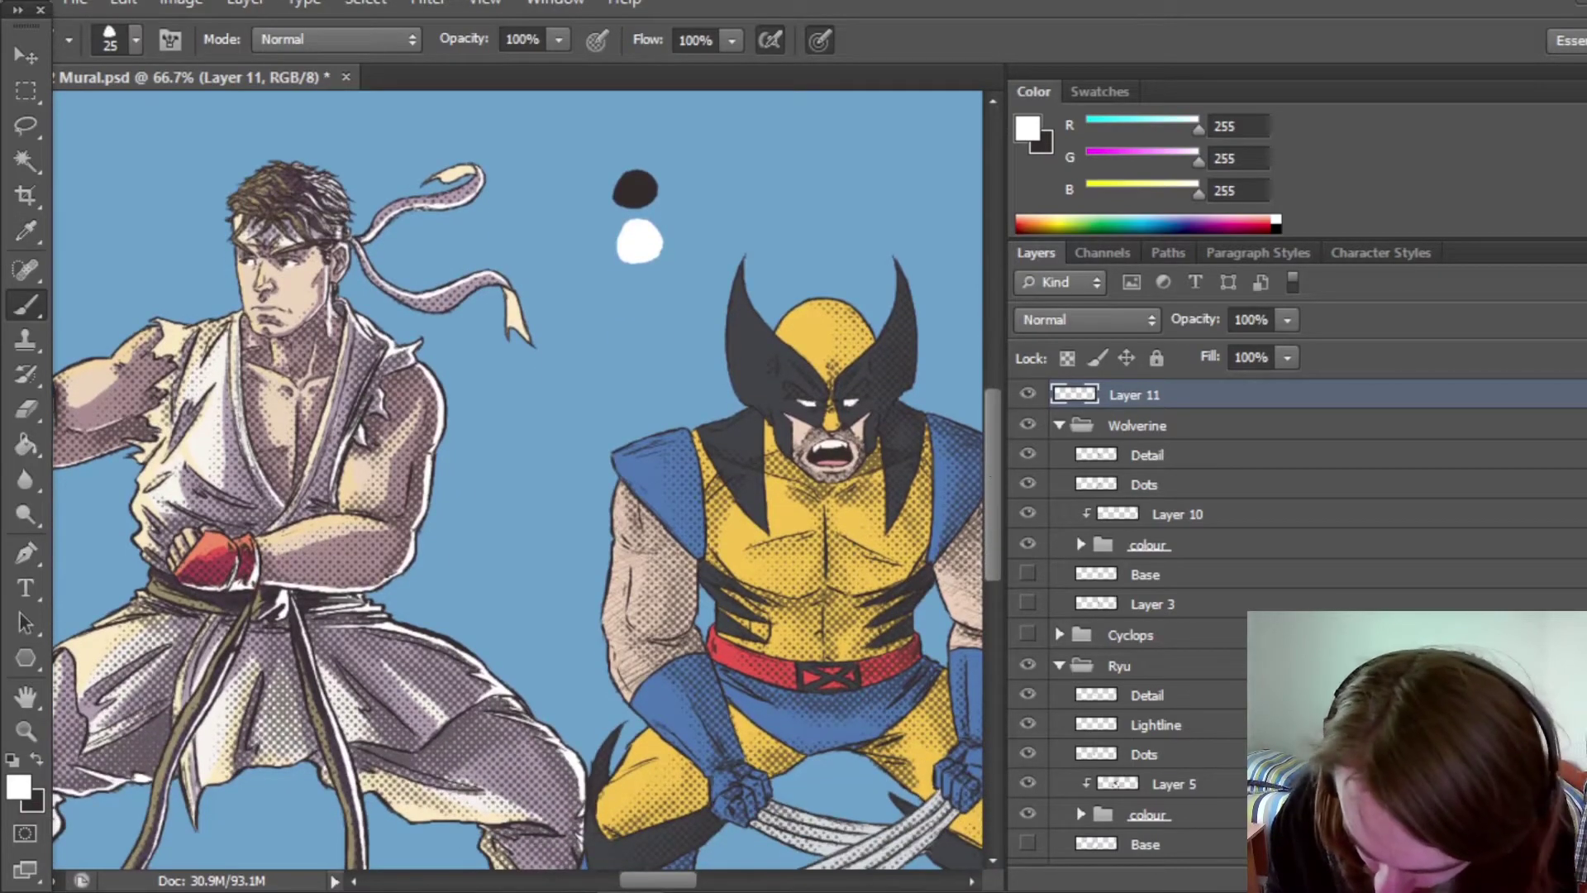
pyautogui.scroll(-2, 1157, 529)
pyautogui.click(1206, 724)
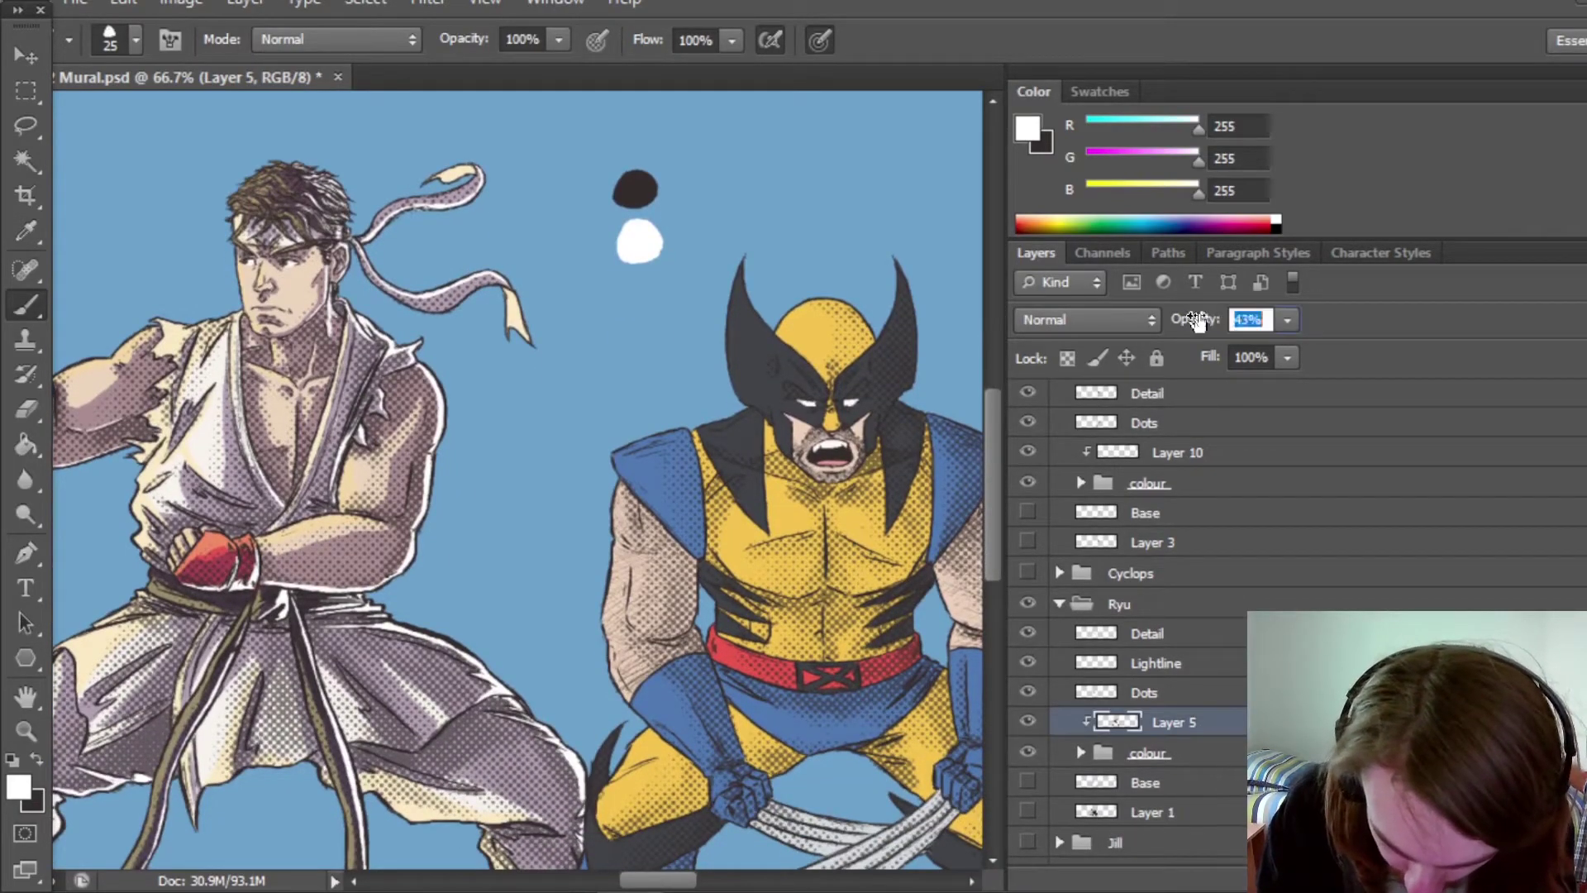
pyautogui.moveTo(1198, 319); pyautogui.dragTo(1448, 341)
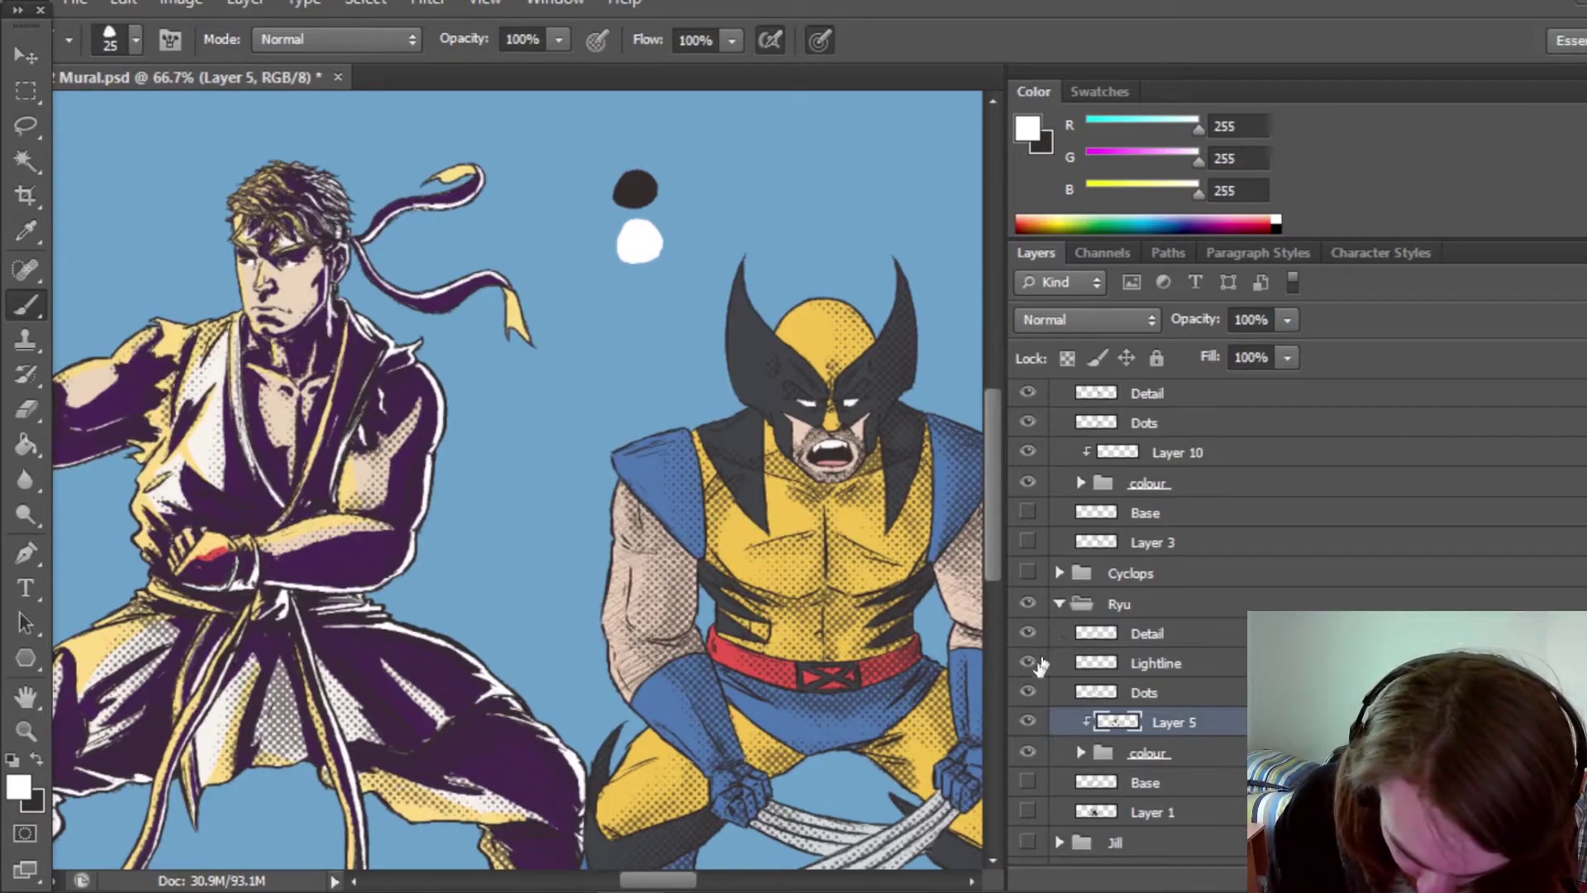
pyautogui.click(1027, 692)
# Sample Ryu's shadow purple (#4a2556) as the background colour and his highlight yellow (#ffdb86) as the foreground colour.
pyautogui.click(20, 787)
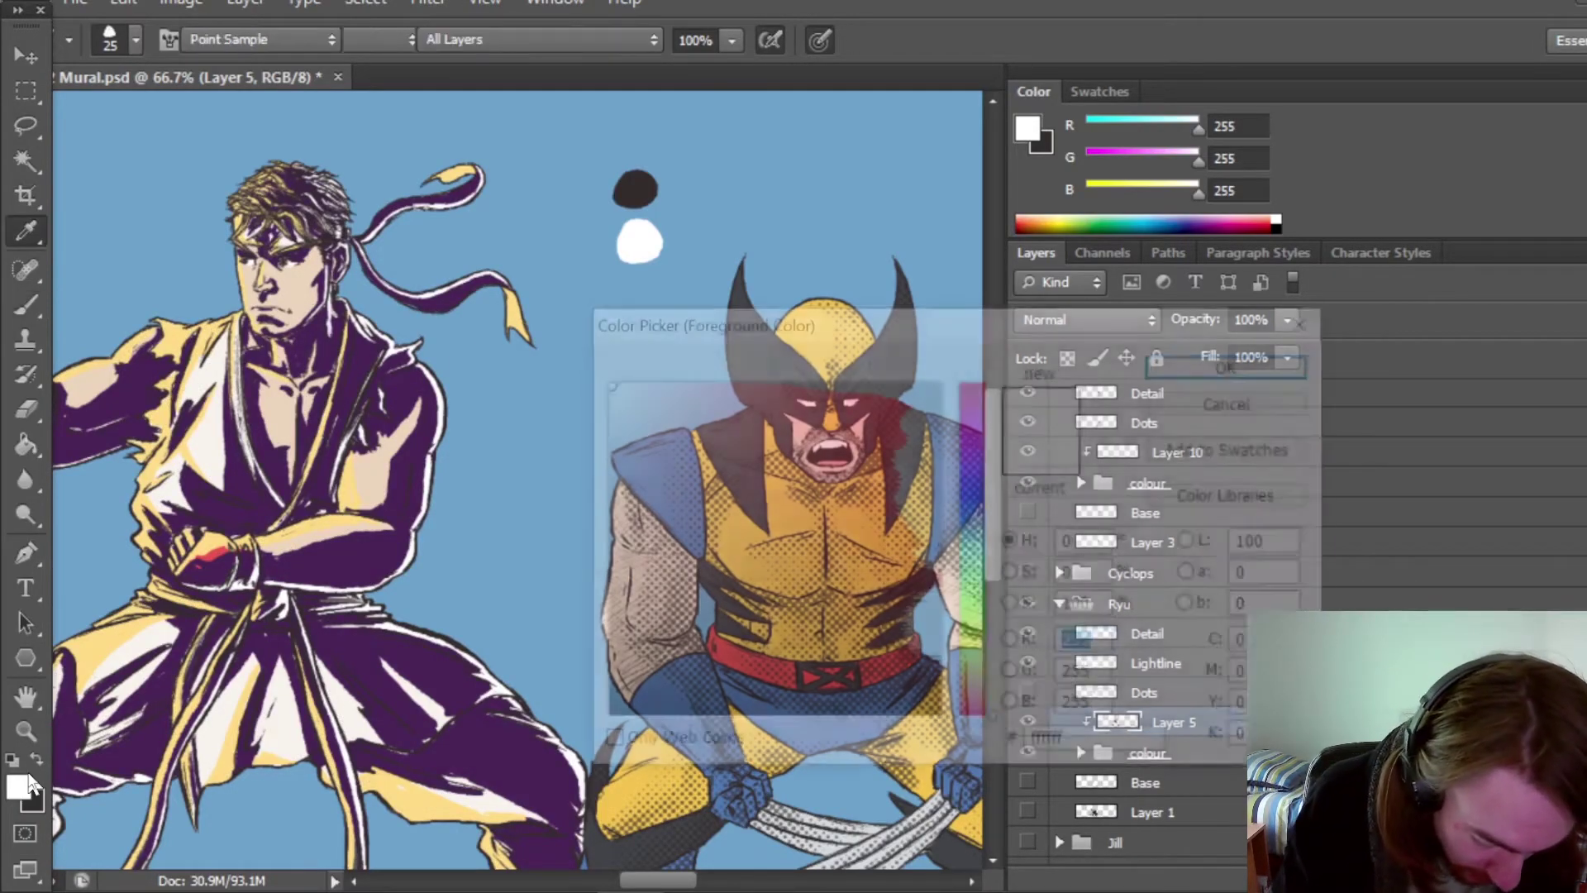
pyautogui.click(341, 554)
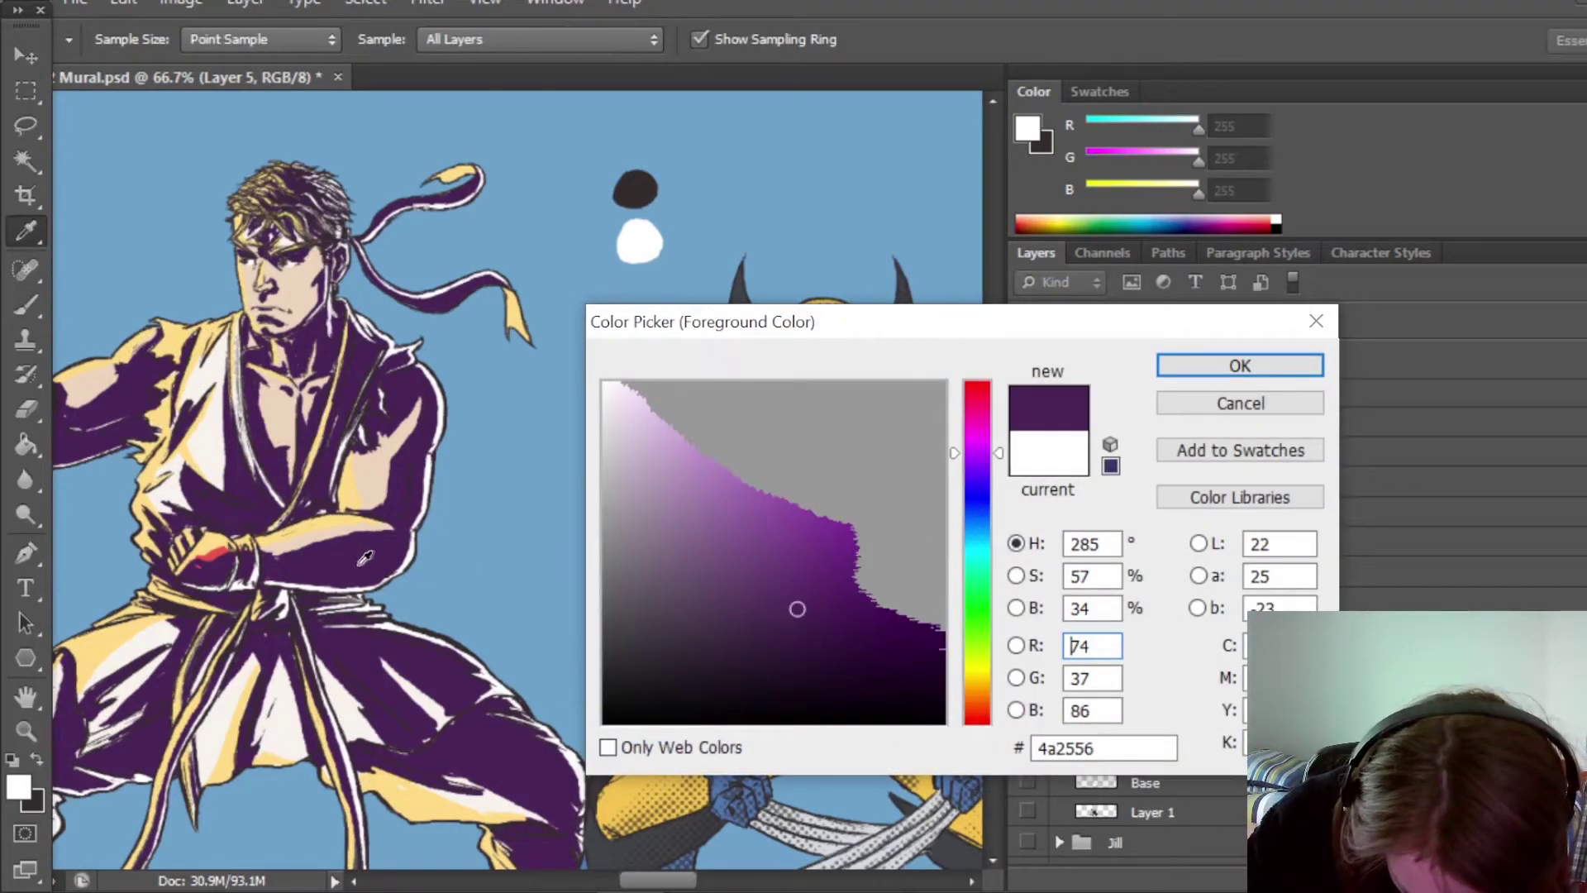
pyautogui.click(1168, 365)
pyautogui.click(36, 758)
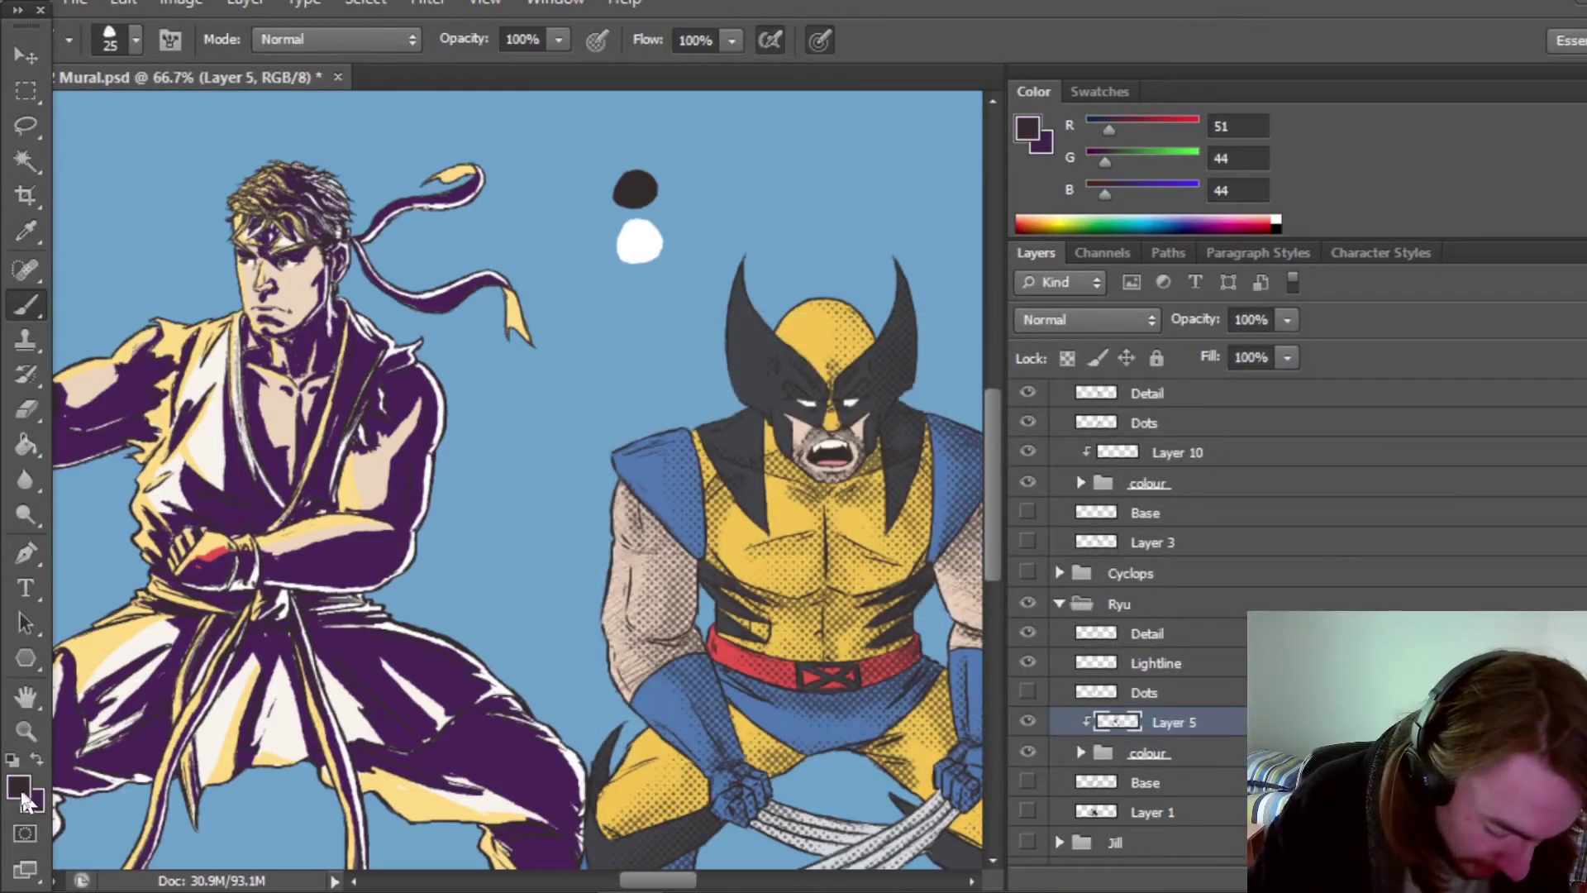
pyautogui.click(18, 785)
pyautogui.click(95, 642)
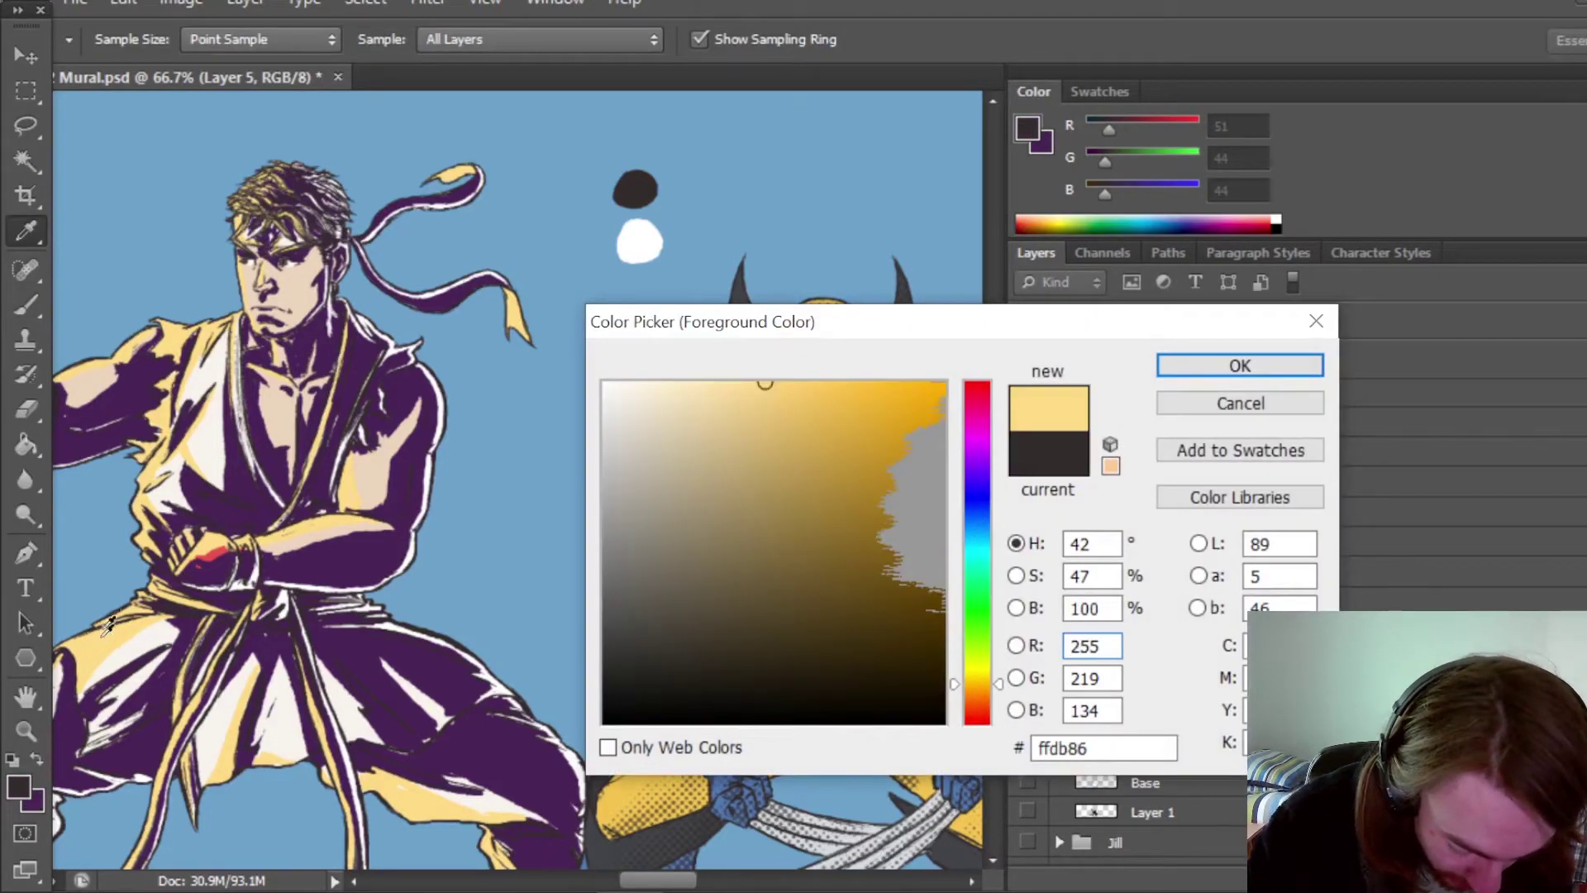
pyautogui.click(1207, 365)
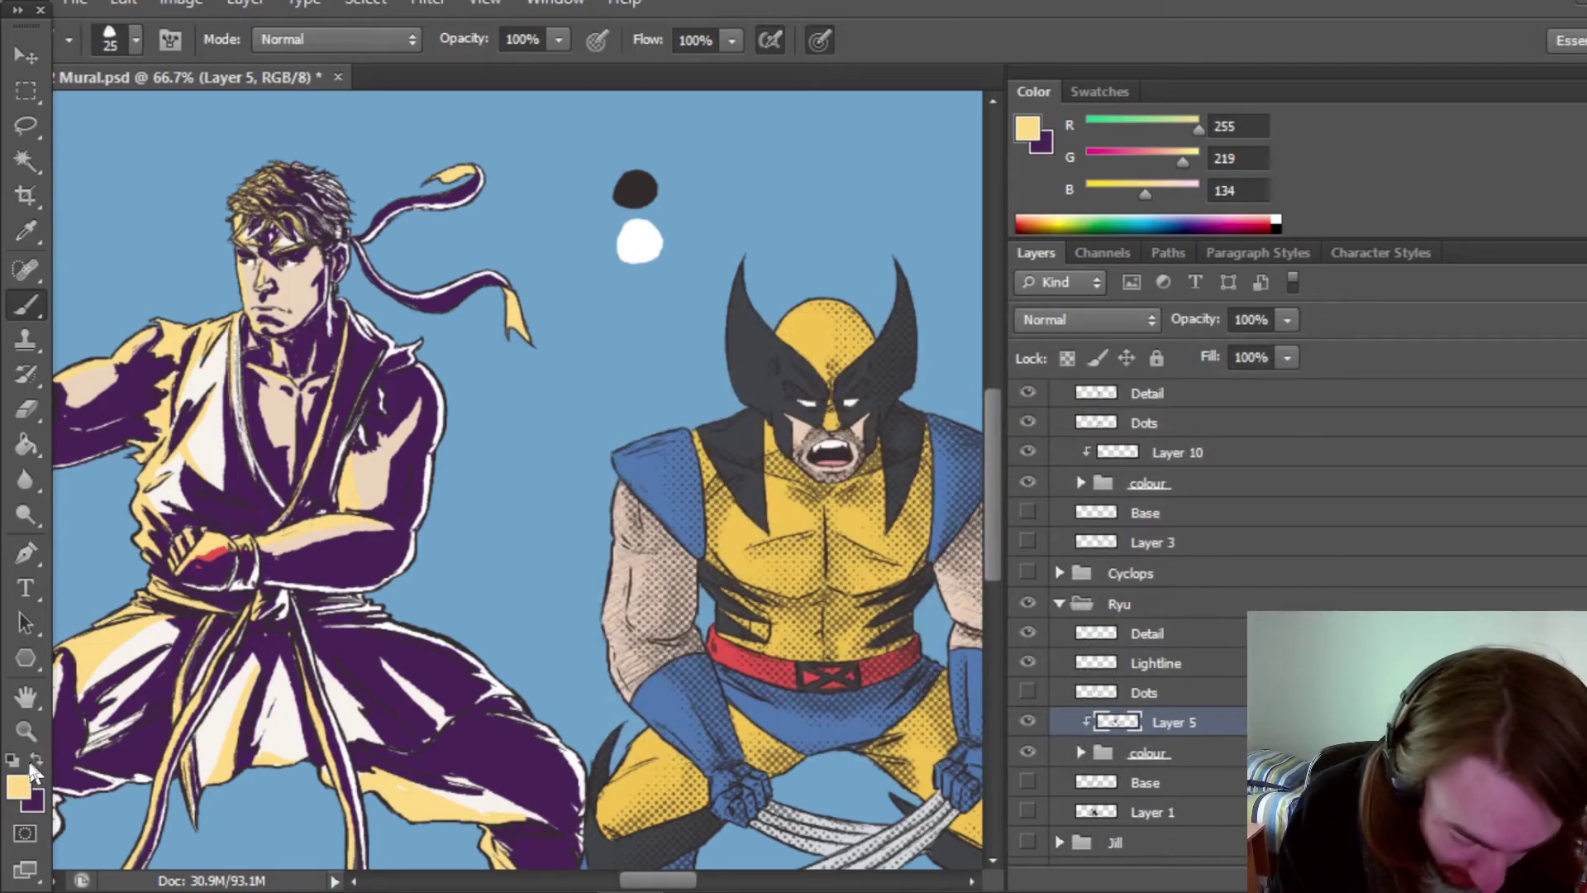
# Set the opacity of Ryu's Layer 5 to 40% and show his Dots layer again.
pyautogui.moveTo(1203, 322); pyautogui.dragTo(1111, 296)
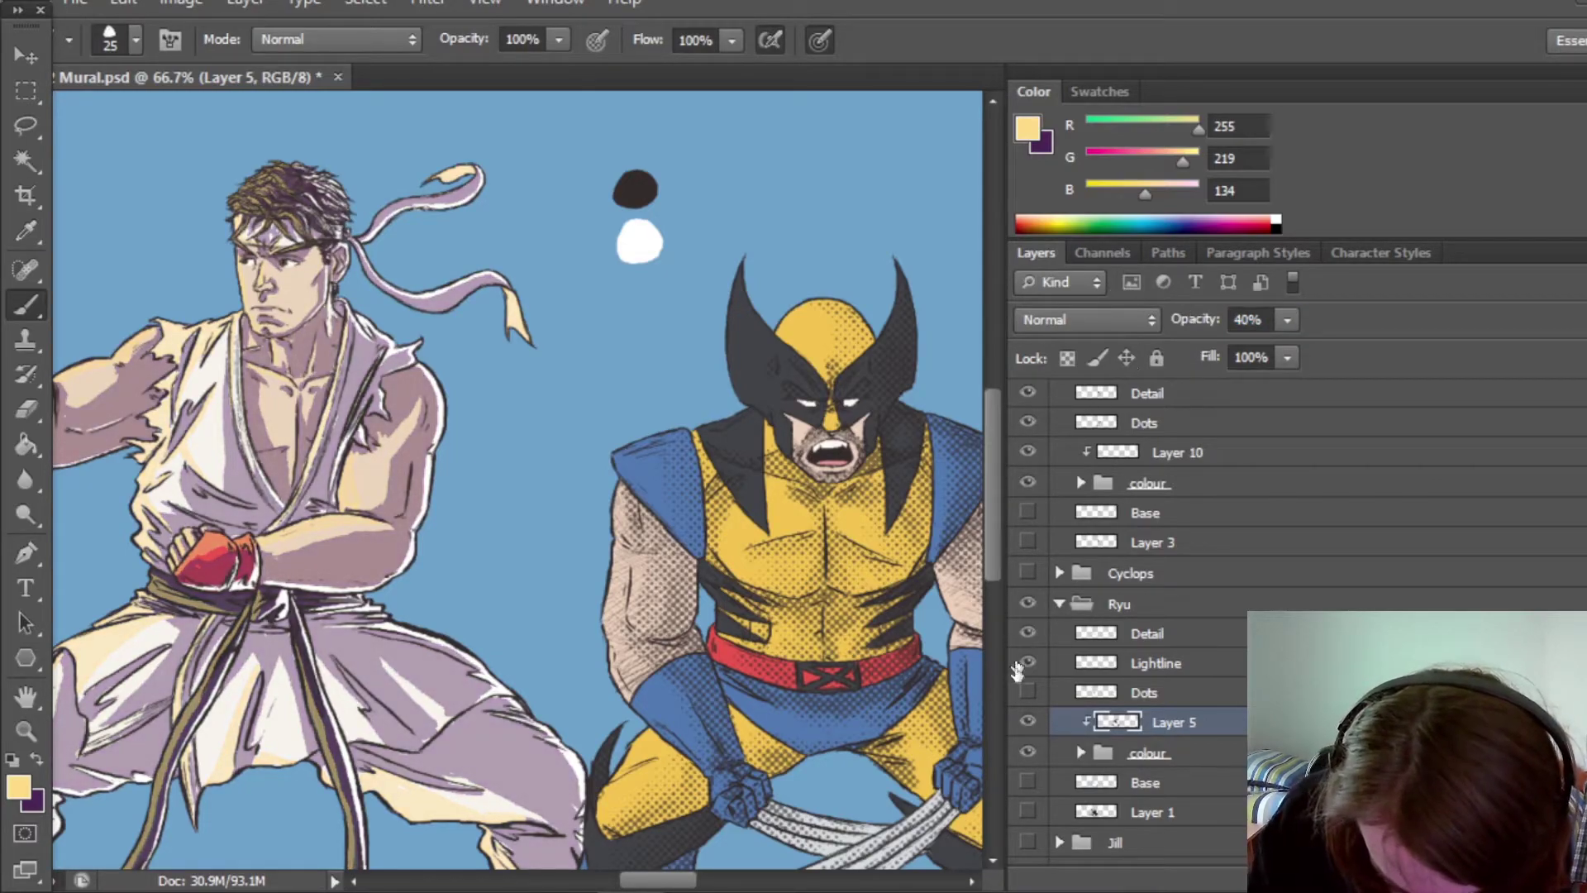
pyautogui.moveTo(685, 882); pyautogui.dragTo(668, 884)
pyautogui.click(1028, 690)
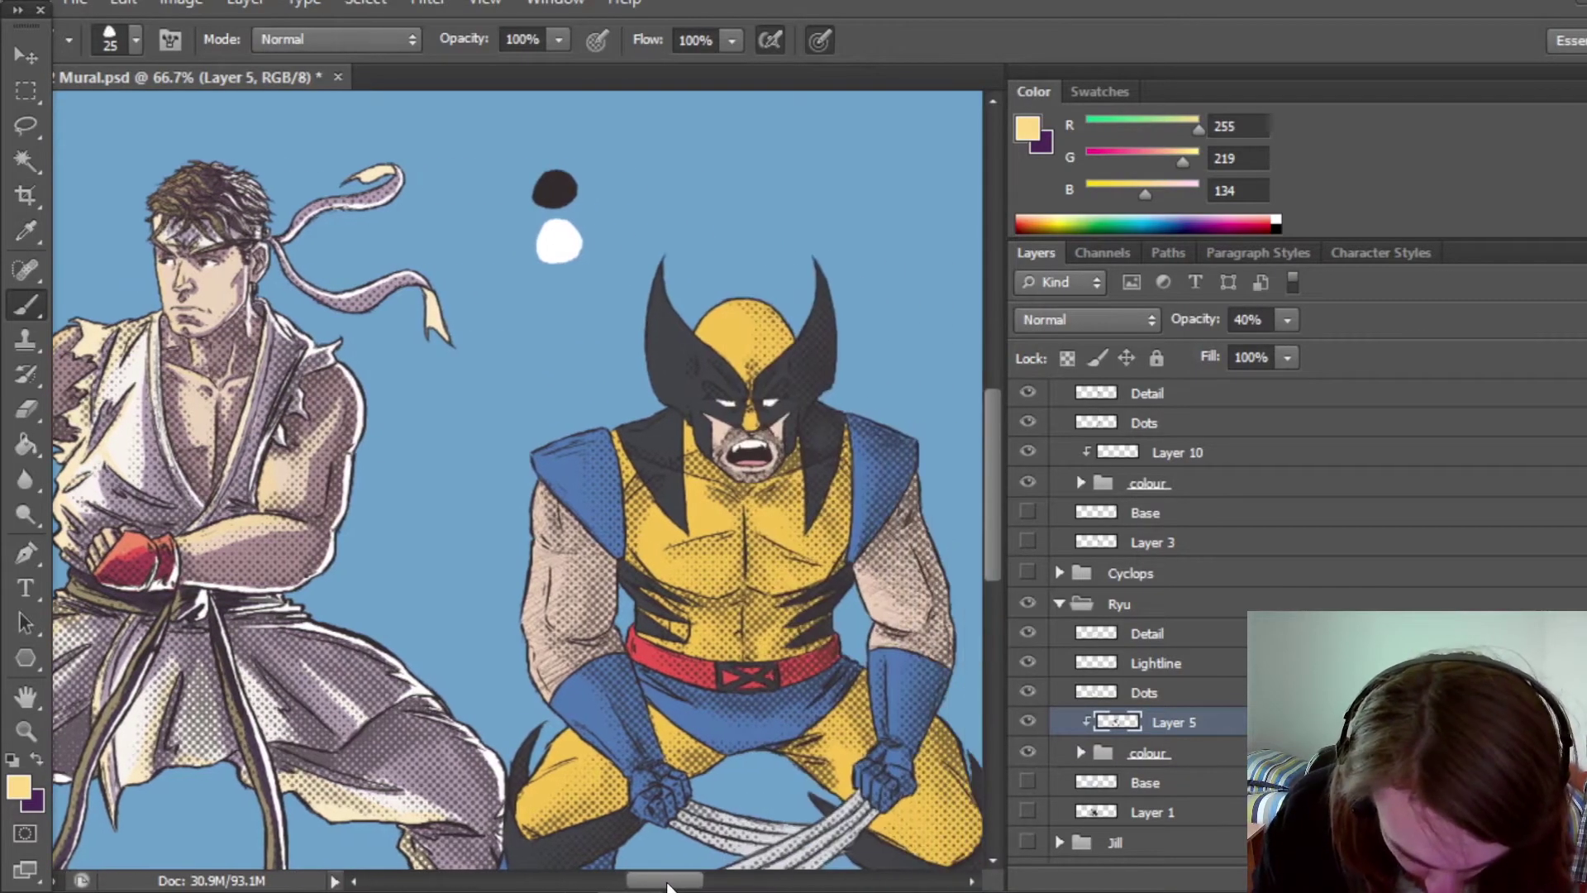
# Collapse the Ryu group and paint a purple swatch dot above the dark grey one on Layer 11.
pyautogui.click(1060, 606)
pyautogui.click(1078, 402)
pyautogui.click(35, 761)
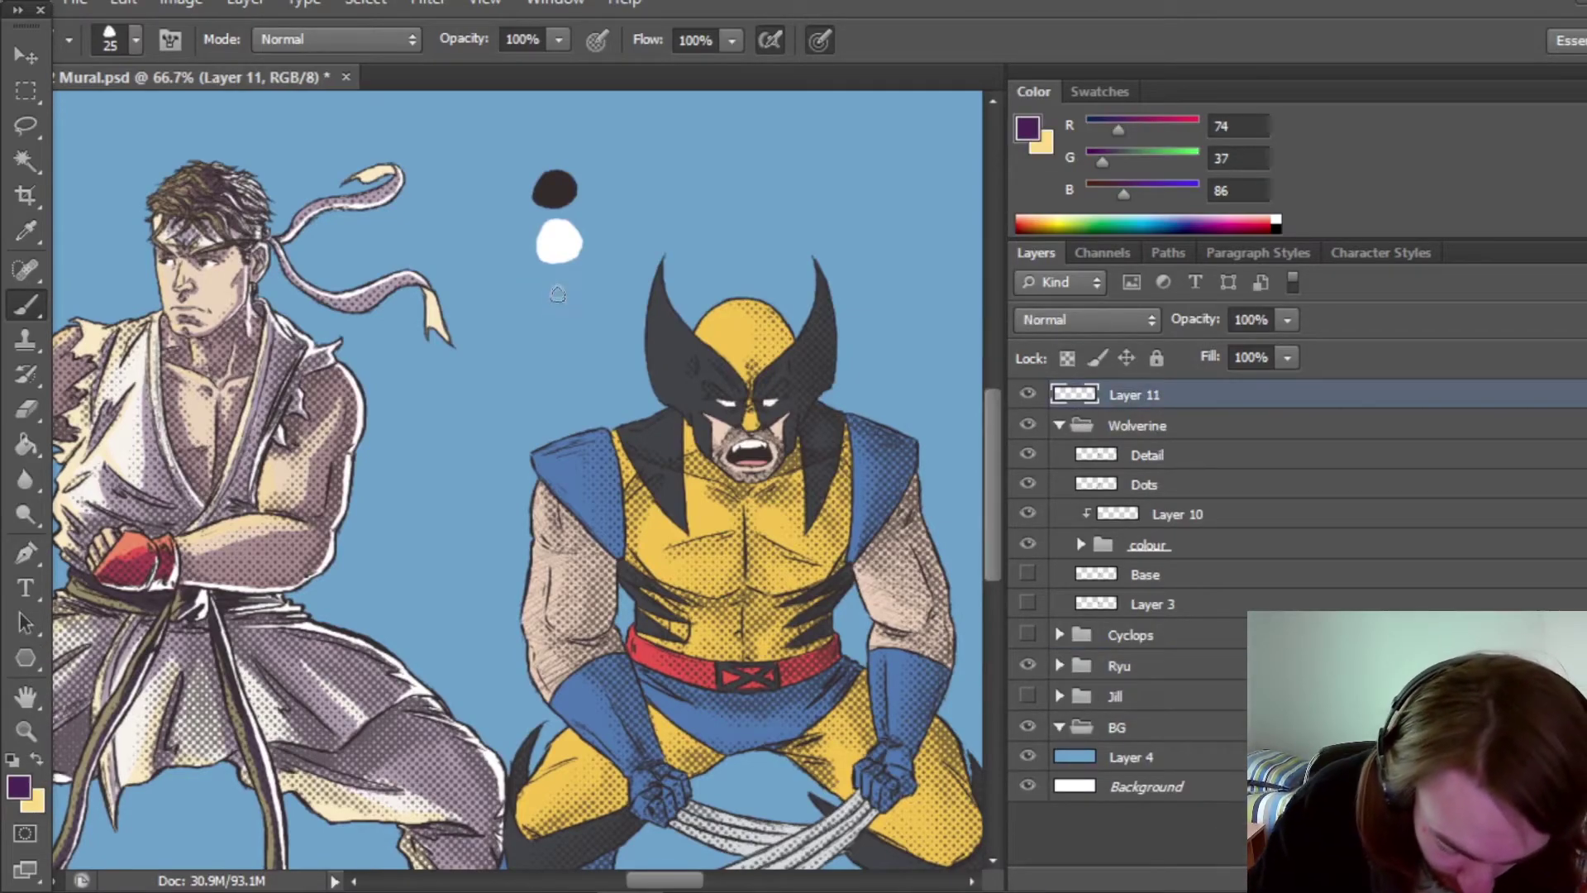
pyautogui.scroll(2, 992, 433)
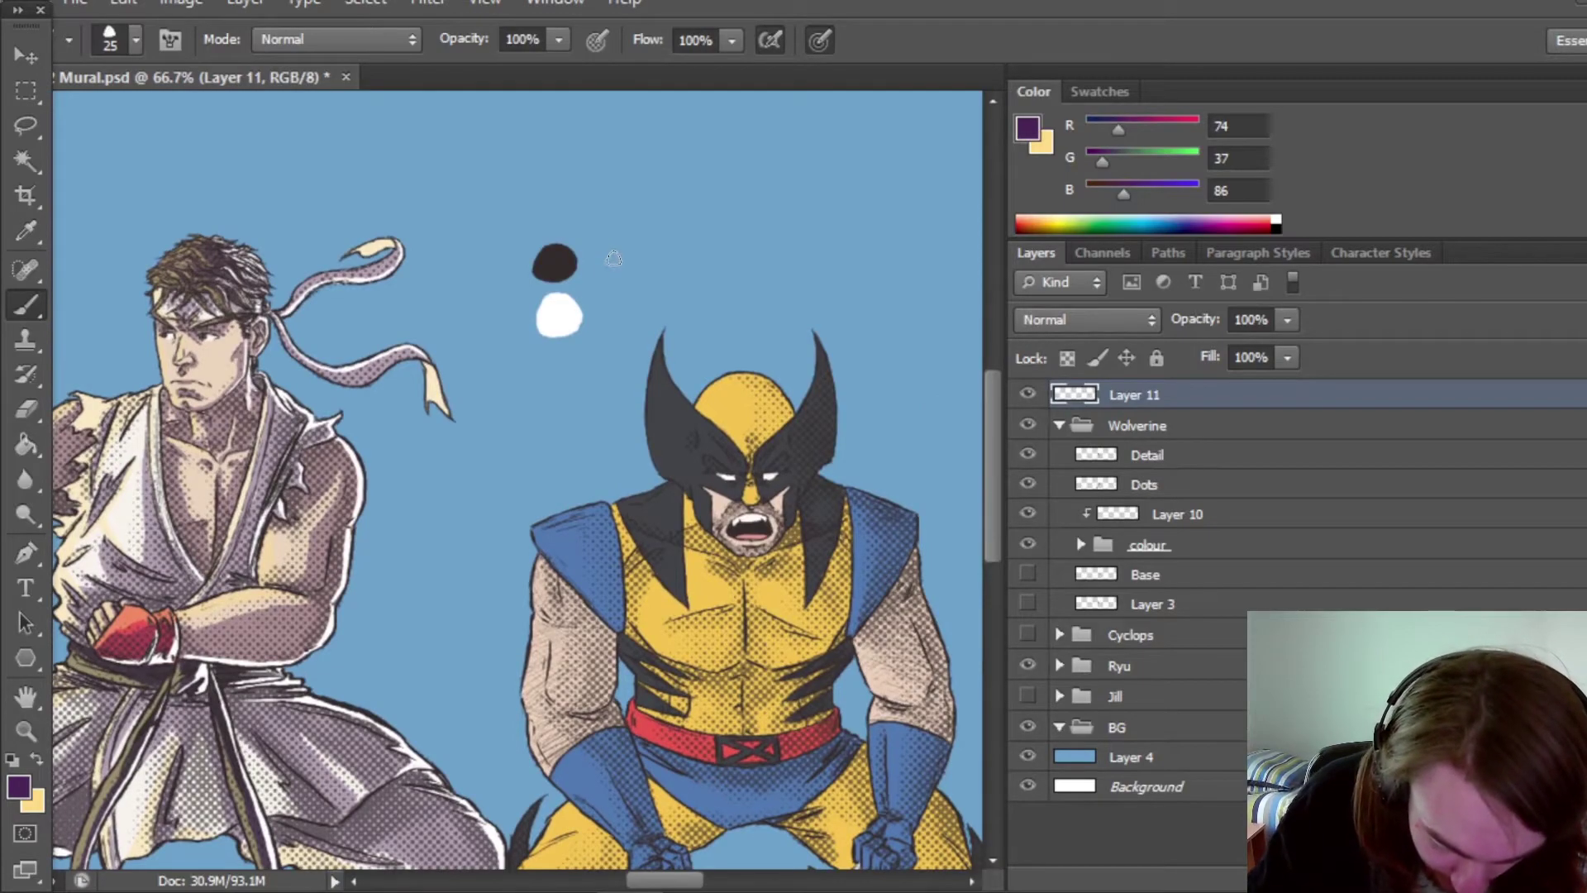
pyautogui.moveTo(548, 196)
pyautogui.mouseDown()
pyautogui.moveTo(547, 225)
pyautogui.moveTo(564, 198)
pyautogui.mouseUp()
# Paint a pale yellow (#ffdb86) swatch dot above the purple one on Layer 11.
pyautogui.click(36, 760)
pyautogui.click(18, 785)
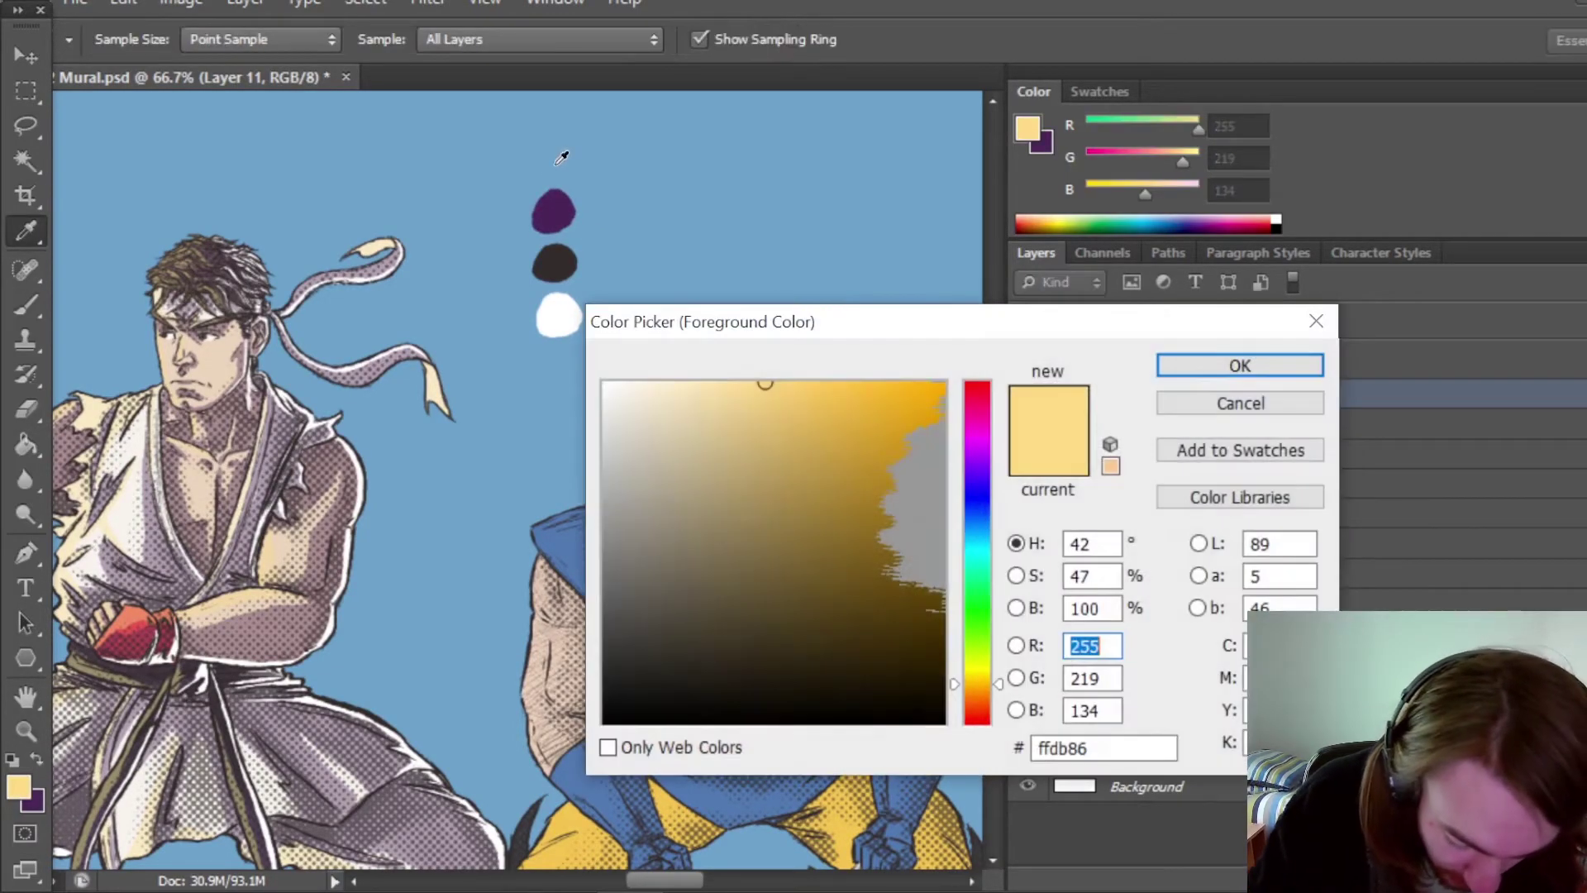
pyautogui.press('Return')
pyautogui.moveTo(539, 172)
pyautogui.mouseDown()
pyautogui.moveTo(562, 141)
pyautogui.moveTo(551, 156)
pyautogui.mouseUp()
# Make purple the foreground colour, select the clipped Layer 10 in the Wolverine group and save the document.
pyautogui.click(36, 760)
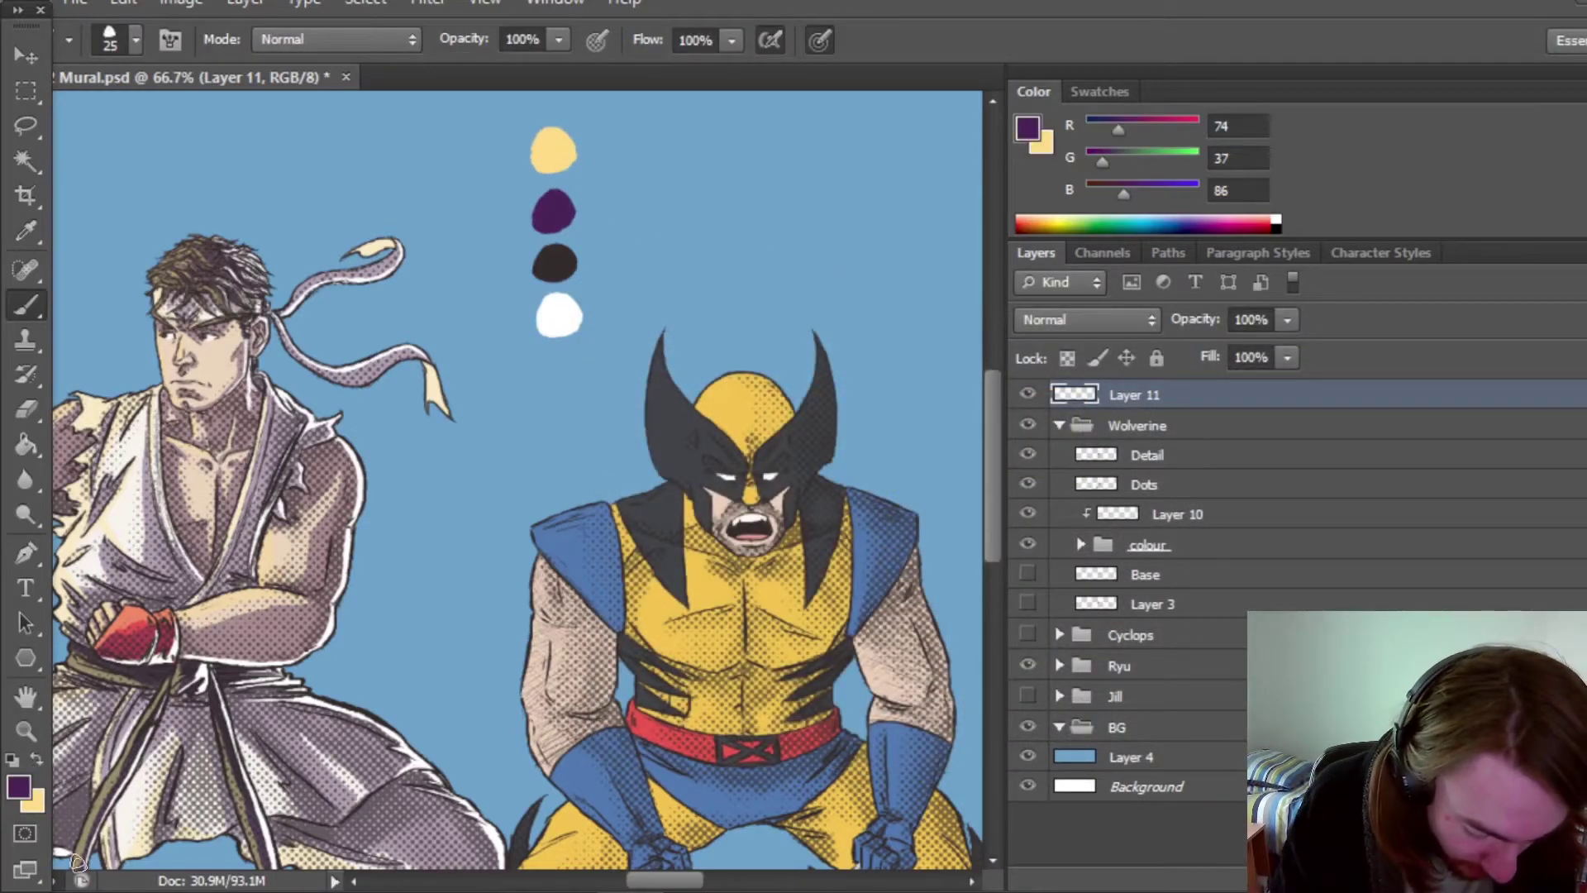
pyautogui.scroll(-2, 996, 500)
pyautogui.click(1174, 455)
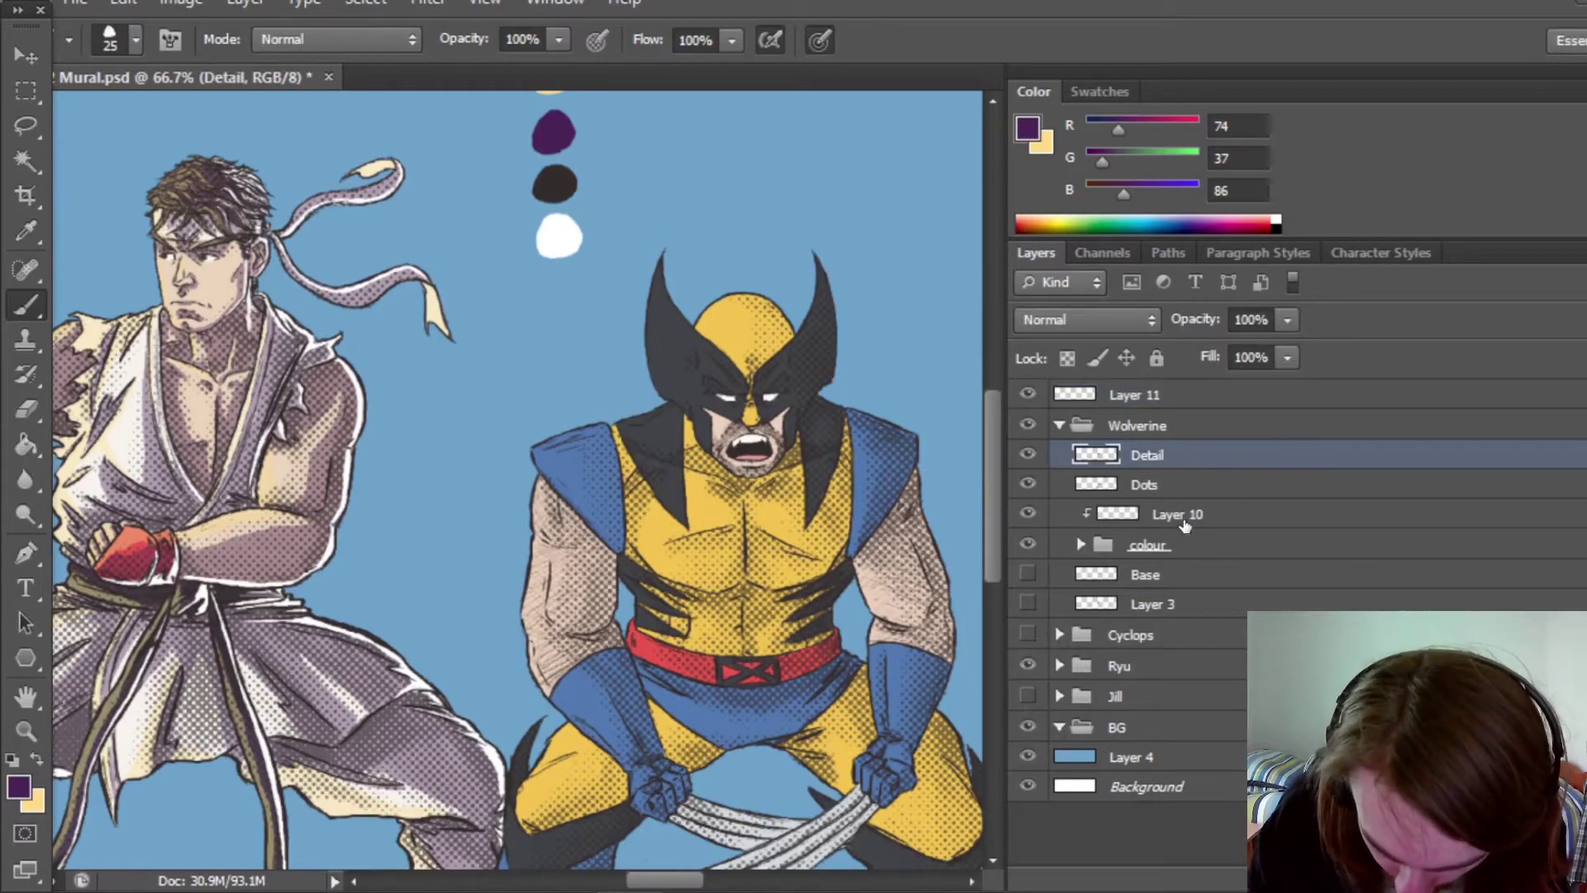
pyautogui.click(1194, 514)
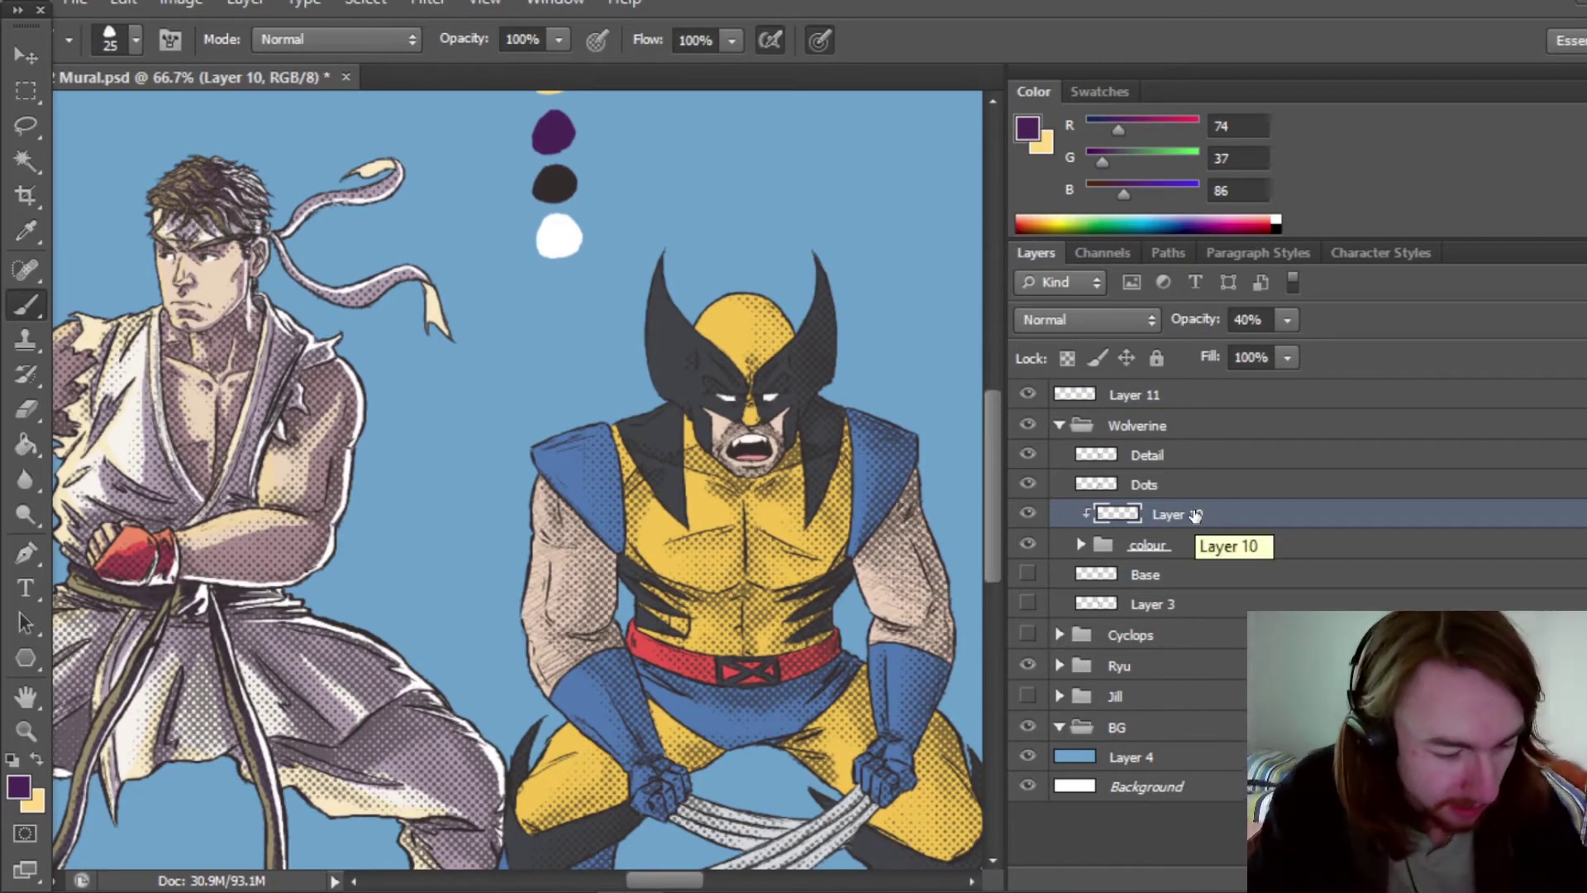
pyautogui.hotkey('ctrl', 's')
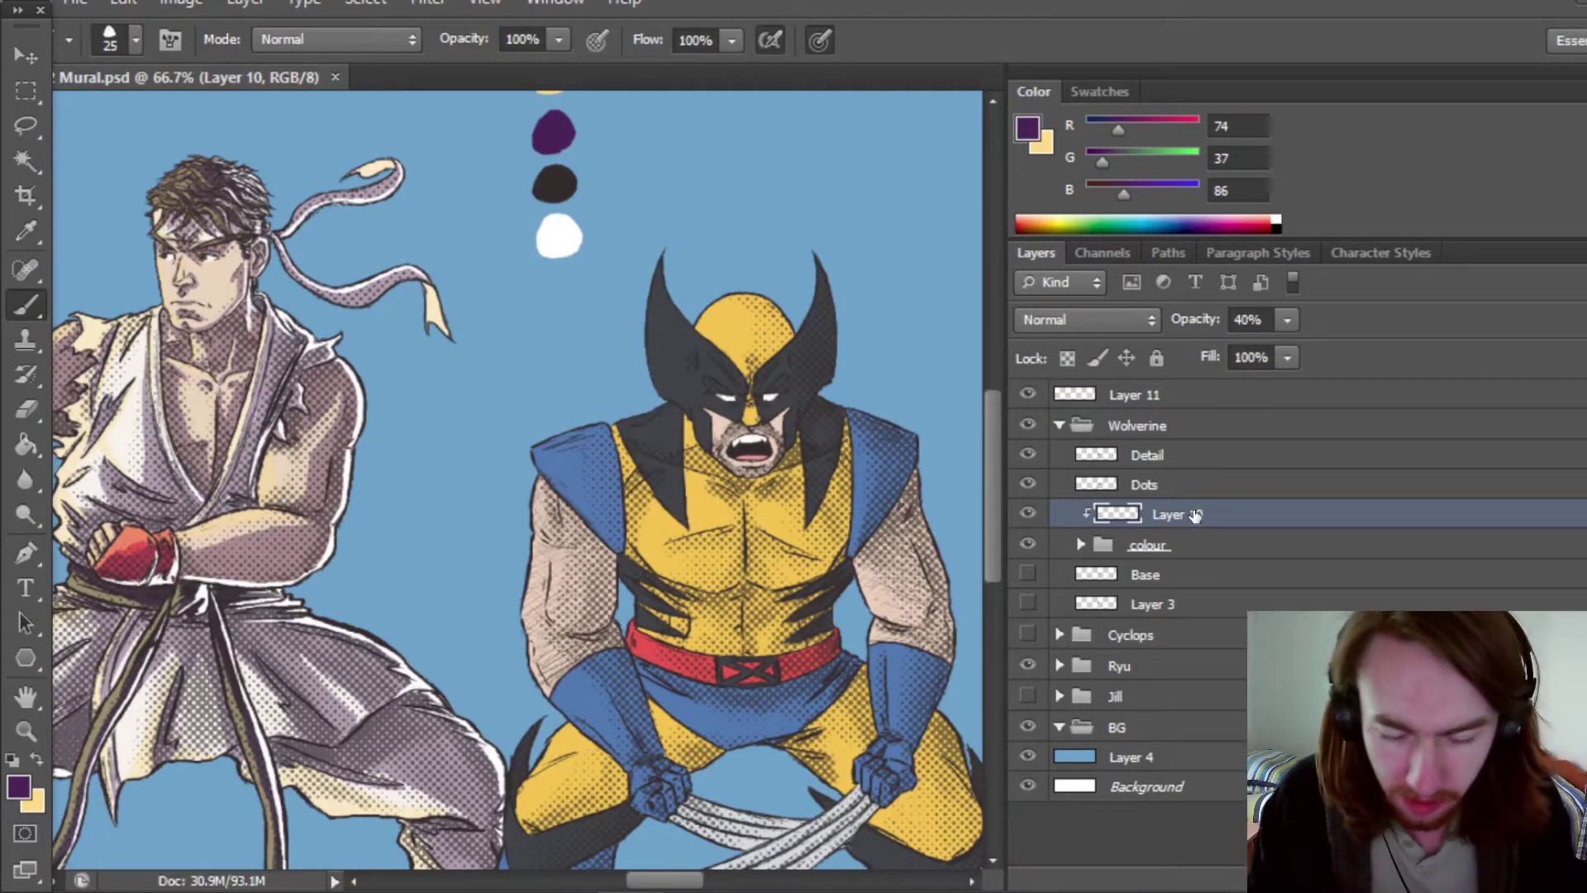
# Paint purple shading down the right-hand horn and adjoining side of Wolverine's mask on Layer 10.
pyautogui.scroll(-1, 988, 474)
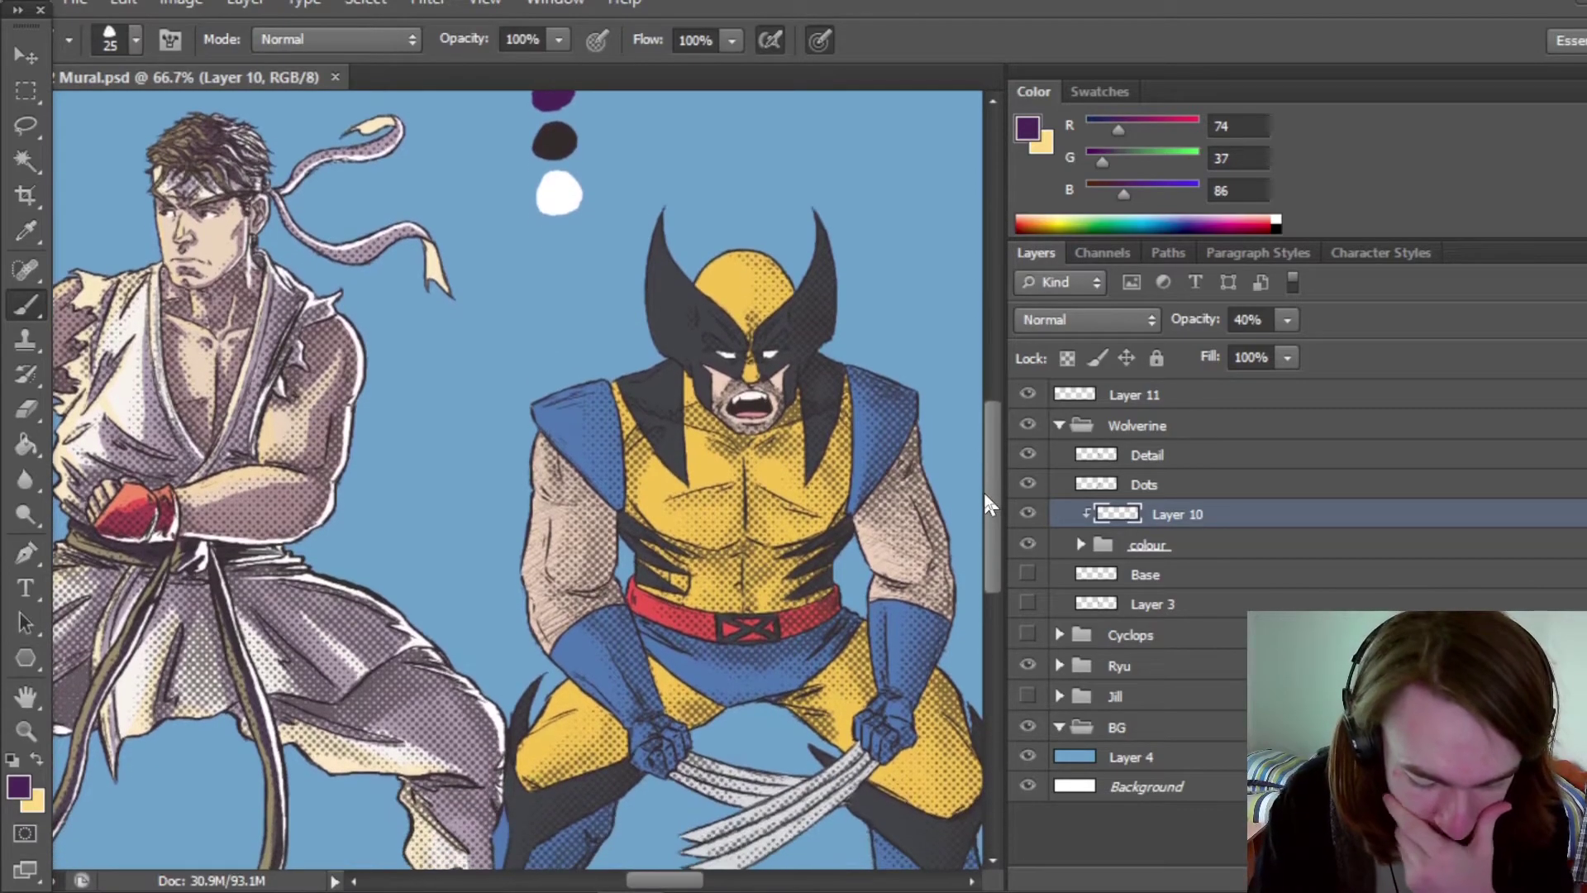
pyautogui.moveTo(683, 880)
pyautogui.mouseDown()
pyautogui.moveTo(658, 881)
pyautogui.moveTo(676, 885)
pyautogui.mouseUp()
pyautogui.moveTo(675, 884); pyautogui.dragTo(685, 884)
pyautogui.moveTo(658, 262); pyautogui.dragTo(686, 314)
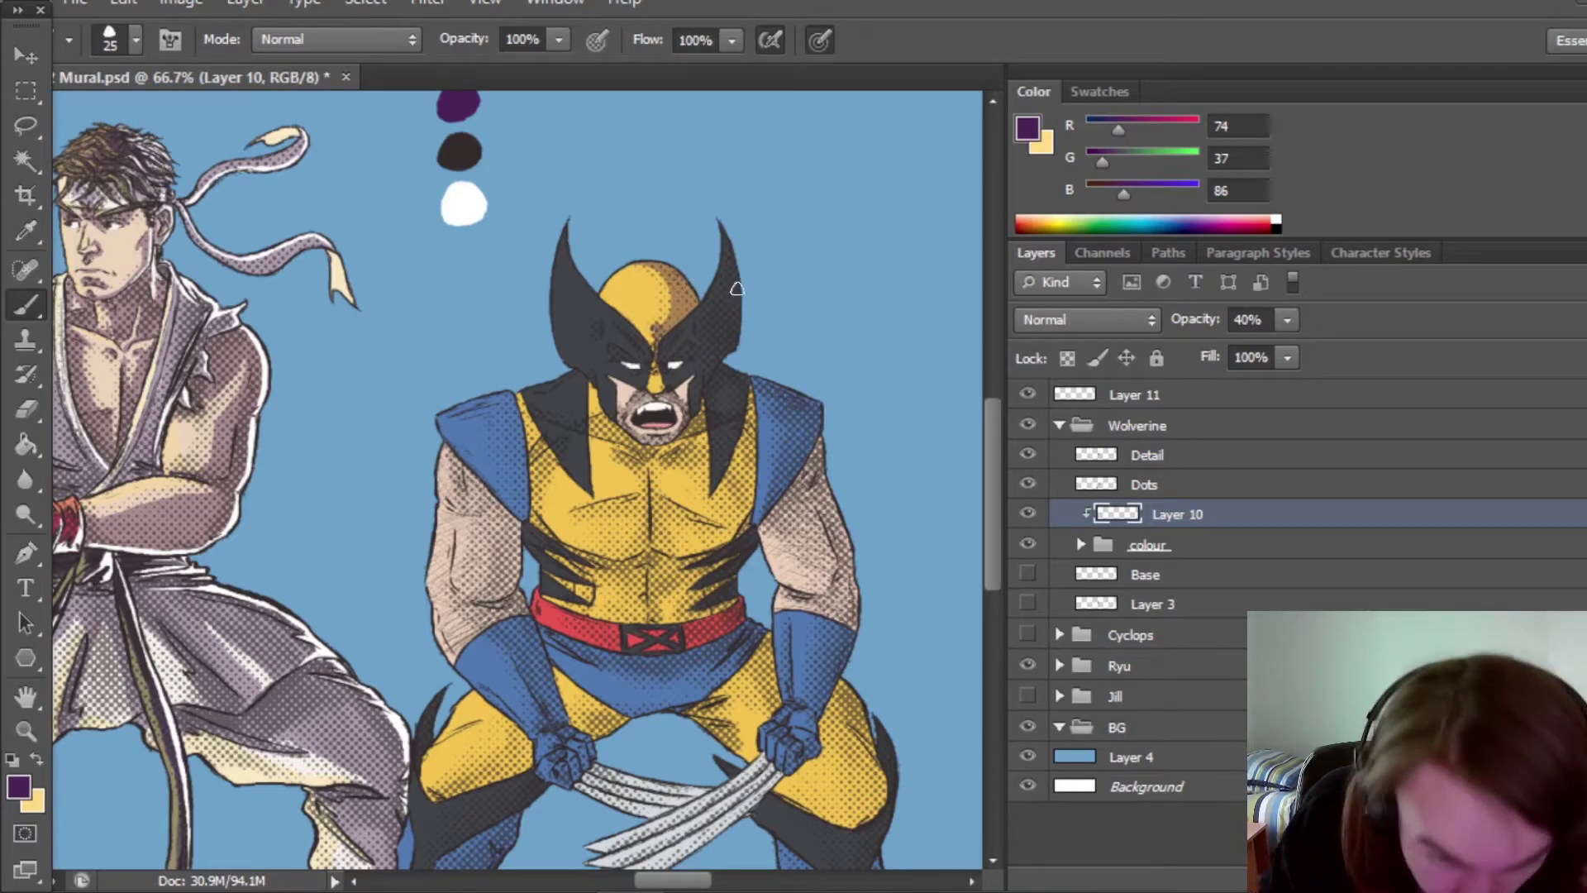
pyautogui.moveTo(724, 235)
pyautogui.mouseDown()
pyautogui.moveTo(738, 343)
pyautogui.moveTo(725, 321)
pyautogui.moveTo(713, 344)
pyautogui.moveTo(705, 321)
pyautogui.moveTo(719, 251)
pyautogui.moveTo(688, 340)
pyautogui.moveTo(699, 325)
pyautogui.moveTo(701, 361)
pyautogui.moveTo(664, 369)
pyautogui.moveTo(709, 341)
pyautogui.moveTo(688, 355)
pyautogui.moveTo(721, 358)
pyautogui.moveTo(703, 383)
pyautogui.moveTo(722, 323)
pyautogui.moveTo(706, 373)
pyautogui.moveTo(696, 326)
pyautogui.moveTo(707, 360)
pyautogui.moveTo(733, 317)
pyautogui.moveTo(692, 411)
pyautogui.moveTo(696, 368)
pyautogui.moveTo(708, 402)
pyautogui.mouseUp()
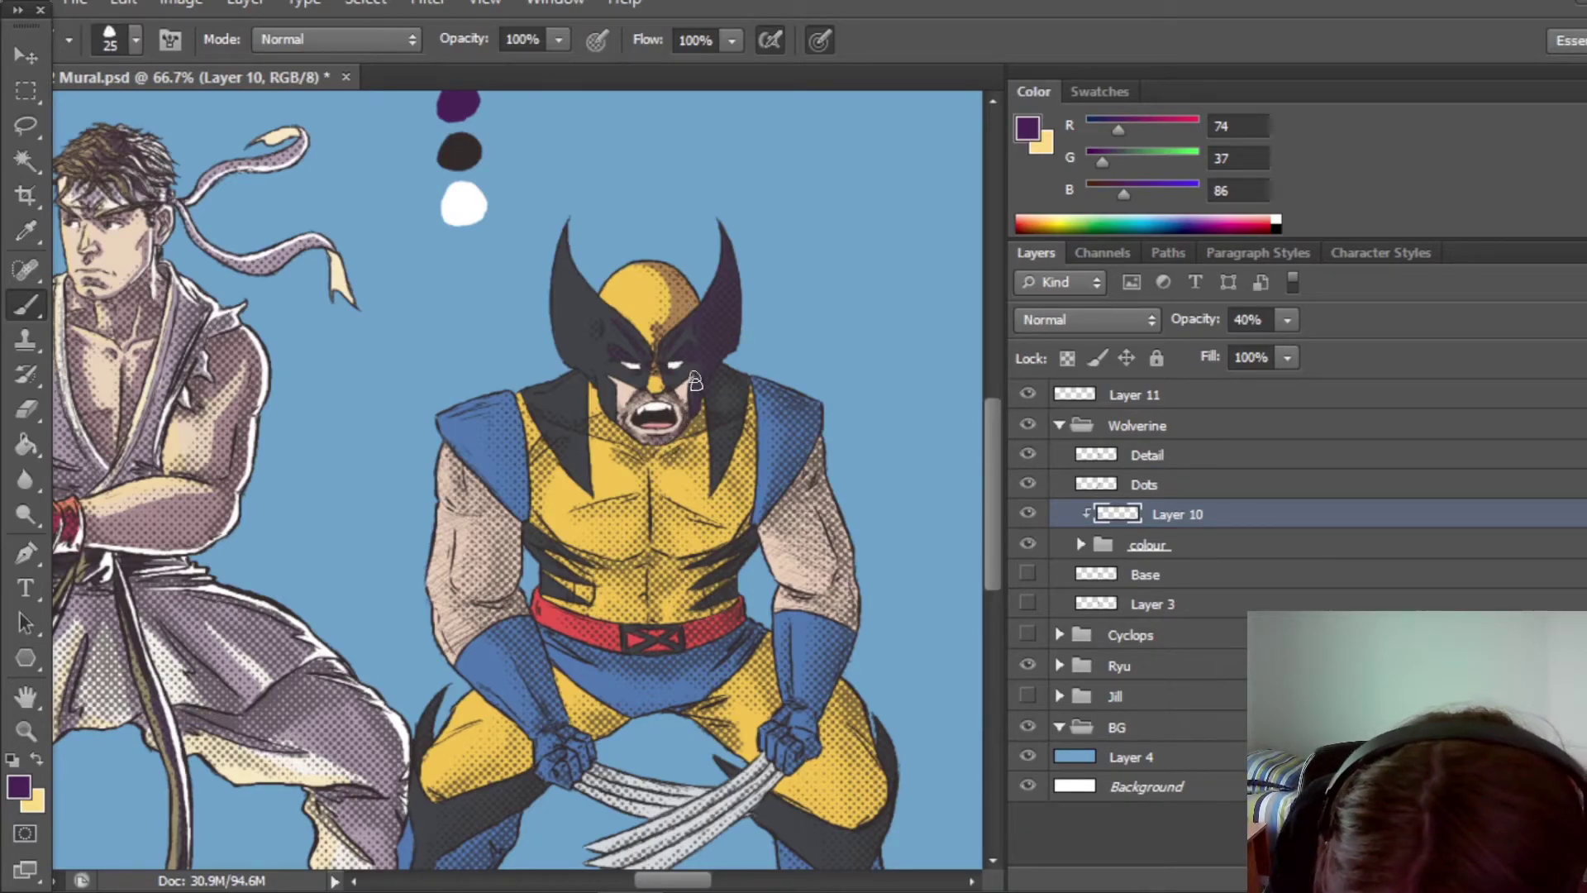
# Shade Wolverine's neck, upper chest and the inner edge of the left-hand shoulder pad with purple.
pyautogui.moveTo(994, 552); pyautogui.dragTo(954, 567)
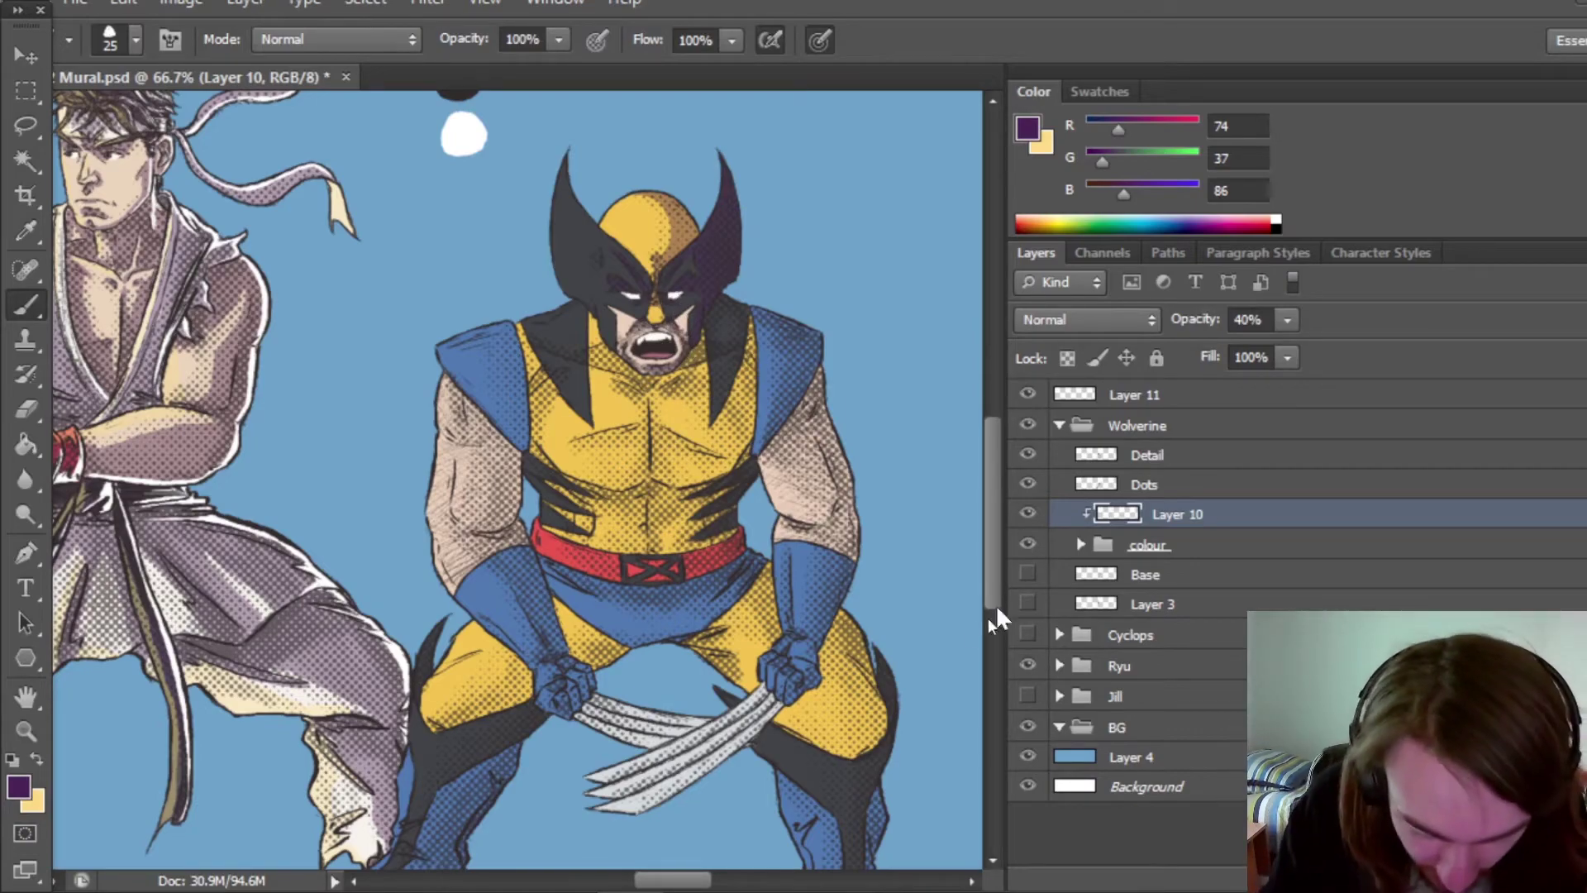
pyautogui.moveTo(991, 504)
pyautogui.mouseDown()
pyautogui.moveTo(988, 489)
pyautogui.moveTo(985, 502)
pyautogui.mouseUp()
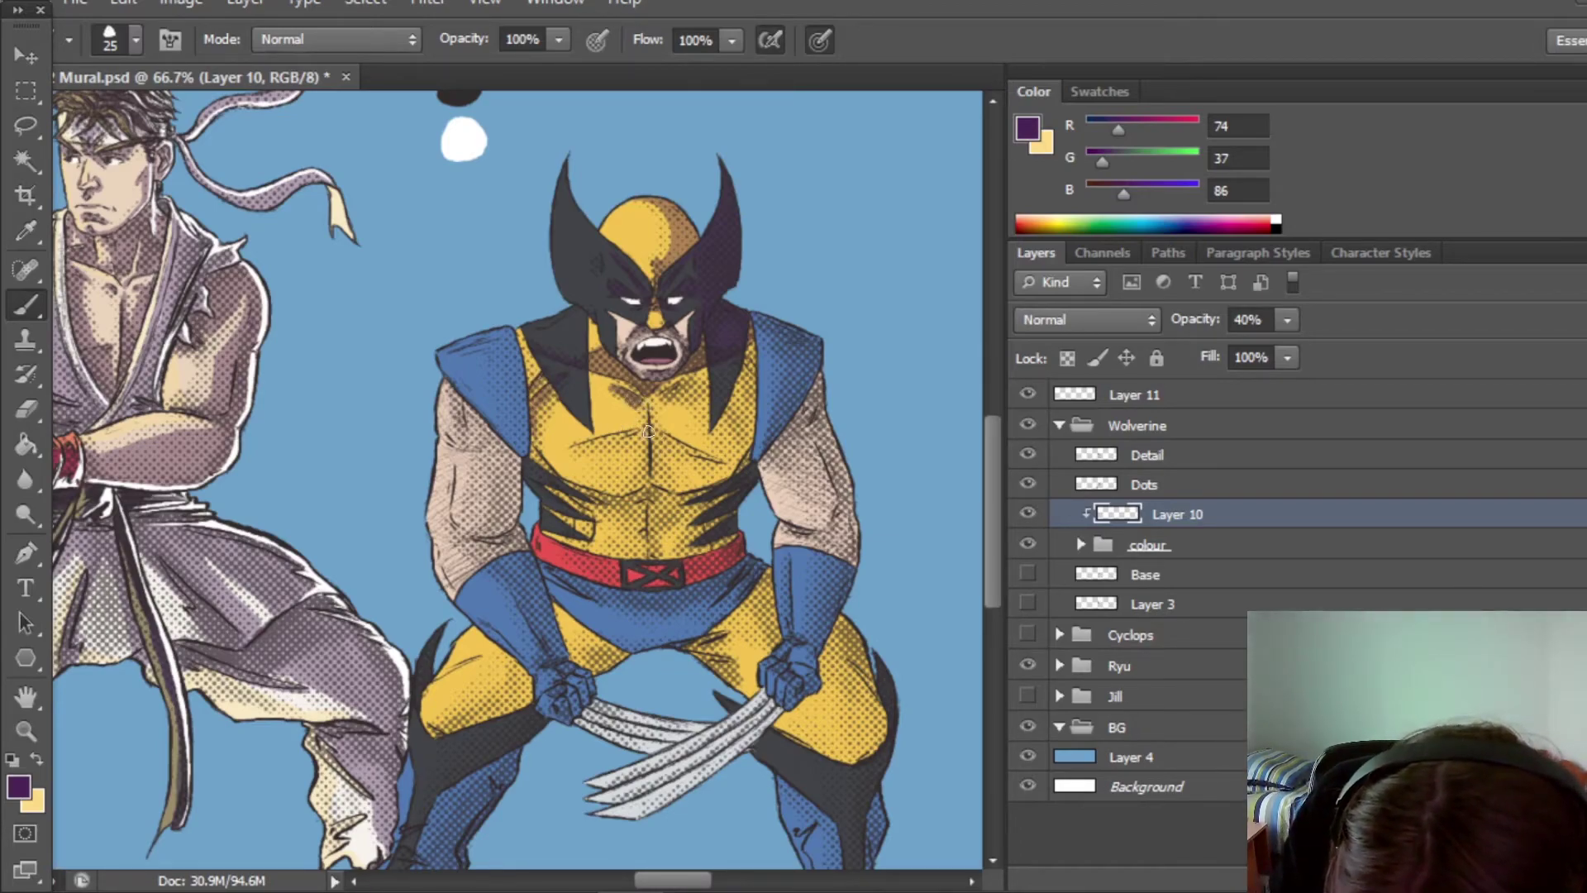
pyautogui.moveTo(743, 347)
pyautogui.mouseDown()
pyautogui.moveTo(766, 350)
pyautogui.moveTo(661, 434)
pyautogui.mouseUp()
pyautogui.moveTo(725, 475)
pyautogui.mouseDown()
pyautogui.moveTo(747, 394)
pyautogui.moveTo(649, 438)
pyautogui.mouseUp()
pyautogui.moveTo(541, 409); pyautogui.dragTo(537, 469)
pyautogui.moveTo(516, 339); pyautogui.dragTo(523, 453)
# Paint purple shadows down Wolverine's right-hand arm, glove and fist.
pyautogui.moveTo(814, 379); pyautogui.dragTo(847, 516)
pyautogui.moveTo(786, 430); pyautogui.dragTo(830, 562)
pyautogui.moveTo(806, 552); pyautogui.dragTo(805, 665)
pyautogui.moveTo(777, 694); pyautogui.dragTo(795, 662)
# Shade the underside of the chest, the abdomen, trunks and right-hand thigh with purple.
pyautogui.moveTo(569, 488)
pyautogui.mouseDown()
pyautogui.moveTo(645, 498)
pyautogui.moveTo(721, 471)
pyautogui.mouseUp()
pyautogui.moveTo(648, 511); pyautogui.dragTo(649, 556)
pyautogui.moveTo(699, 516)
pyautogui.mouseDown()
pyautogui.moveTo(665, 562)
pyautogui.moveTo(686, 577)
pyautogui.mouseUp()
pyautogui.moveTo(577, 572)
pyautogui.mouseDown()
pyautogui.moveTo(694, 605)
pyautogui.moveTo(652, 628)
pyautogui.mouseUp()
pyautogui.moveTo(764, 571); pyautogui.dragTo(707, 640)
pyautogui.moveTo(835, 628); pyautogui.dragTo(878, 711)
pyautogui.moveTo(878, 711)
pyautogui.mouseDown()
pyautogui.moveTo(818, 752)
pyautogui.moveTo(855, 744)
pyautogui.mouseUp()
# Paint purple shadows over the remaining arm, the claws, legs and boots, erasing any excess.
pyautogui.scroll(-3, 851, 728)
pyautogui.moveTo(709, 881); pyautogui.dragTo(713, 880)
pyautogui.moveTo(690, 496); pyautogui.dragTo(549, 579)
pyautogui.moveTo(521, 504); pyautogui.dragTo(607, 528)
pyautogui.moveTo(418, 215)
pyautogui.mouseDown()
pyautogui.moveTo(457, 270)
pyautogui.moveTo(567, 434)
pyautogui.mouseUp()
pyautogui.moveTo(553, 347)
pyautogui.mouseDown()
pyautogui.moveTo(553, 417)
pyautogui.moveTo(628, 556)
pyautogui.mouseUp()
pyautogui.moveTo(636, 516); pyautogui.dragTo(632, 612)
pyautogui.moveTo(653, 562); pyautogui.dragTo(737, 524)
pyautogui.moveTo(599, 600); pyautogui.dragTo(508, 629)
pyautogui.moveTo(607, 566)
pyautogui.mouseDown()
pyautogui.moveTo(504, 615)
pyautogui.moveTo(542, 595)
pyautogui.mouseUp()
pyautogui.press('e')
pyautogui.moveTo(702, 529); pyautogui.dragTo(640, 531)
pyautogui.press('b')
pyautogui.moveTo(582, 649)
pyautogui.mouseDown()
pyautogui.moveTo(496, 802)
pyautogui.moveTo(451, 822)
pyautogui.mouseUp()
# Switch to pale yellow and paint highlights on the left-hand horn, shoulder pad and arm.
pyautogui.press('x')
pyautogui.moveTo(562, 529)
pyautogui.mouseDown()
pyautogui.moveTo(455, 579)
pyautogui.moveTo(447, 731)
pyautogui.mouseUp()
pyautogui.moveTo(533, 273); pyautogui.dragTo(568, 434)
pyautogui.moveTo(575, 360)
pyautogui.mouseDown()
pyautogui.moveTo(602, 382)
pyautogui.moveTo(578, 364)
pyautogui.mouseUp()
pyautogui.press('e')
pyautogui.press('b')
pyautogui.moveTo(695, 881); pyautogui.dragTo(695, 881)
pyautogui.moveTo(541, 407); pyautogui.dragTo(512, 426)
pyautogui.moveTo(475, 525); pyautogui.dragTo(454, 459)
pyautogui.moveTo(550, 454); pyautogui.dragTo(508, 465)
# Paint pale yellow highlights on the light-facing edges of Wolverine's torso, gloves, legs and boots.
pyautogui.moveTo(724, 550); pyautogui.dragTo(727, 428)
pyautogui.moveTo(420, 692); pyautogui.dragTo(542, 777)
pyautogui.moveTo(467, 730); pyautogui.dragTo(433, 684)
pyautogui.moveTo(749, 649)
pyautogui.mouseDown()
pyautogui.moveTo(744, 787)
pyautogui.moveTo(727, 742)
pyautogui.mouseUp()
pyautogui.moveTo(484, 525)
pyautogui.mouseDown()
pyautogui.moveTo(529, 589)
pyautogui.moveTo(516, 653)
pyautogui.mouseUp()
pyautogui.moveTo(578, 618); pyautogui.dragTo(587, 636)
pyautogui.moveTo(381, 743); pyautogui.dragTo(591, 579)
pyautogui.moveTo(596, 586)
pyautogui.mouseDown()
pyautogui.moveTo(570, 747)
pyautogui.moveTo(516, 818)
pyautogui.mouseUp()
pyautogui.moveTo(925, 586); pyautogui.dragTo(509, 590)
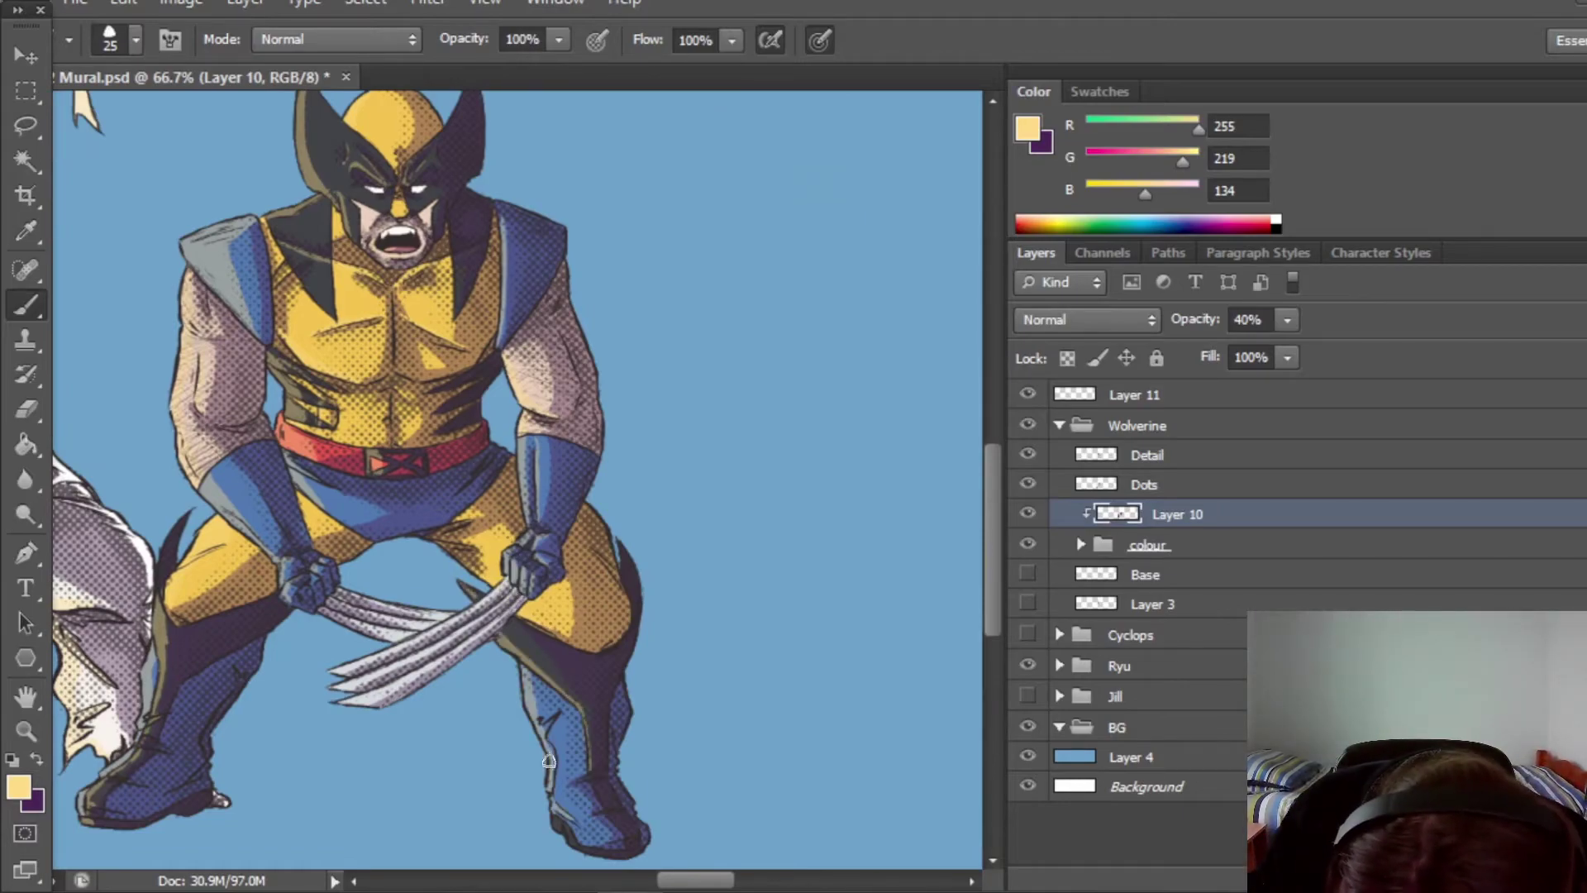
# Add a layer named Lightline above Dots and set up a white brush at size 15.
pyautogui.scroll(-2, 507, 588)
pyautogui.hscroll(-3, 508, 588)
pyautogui.scroll(3, 965, 535)
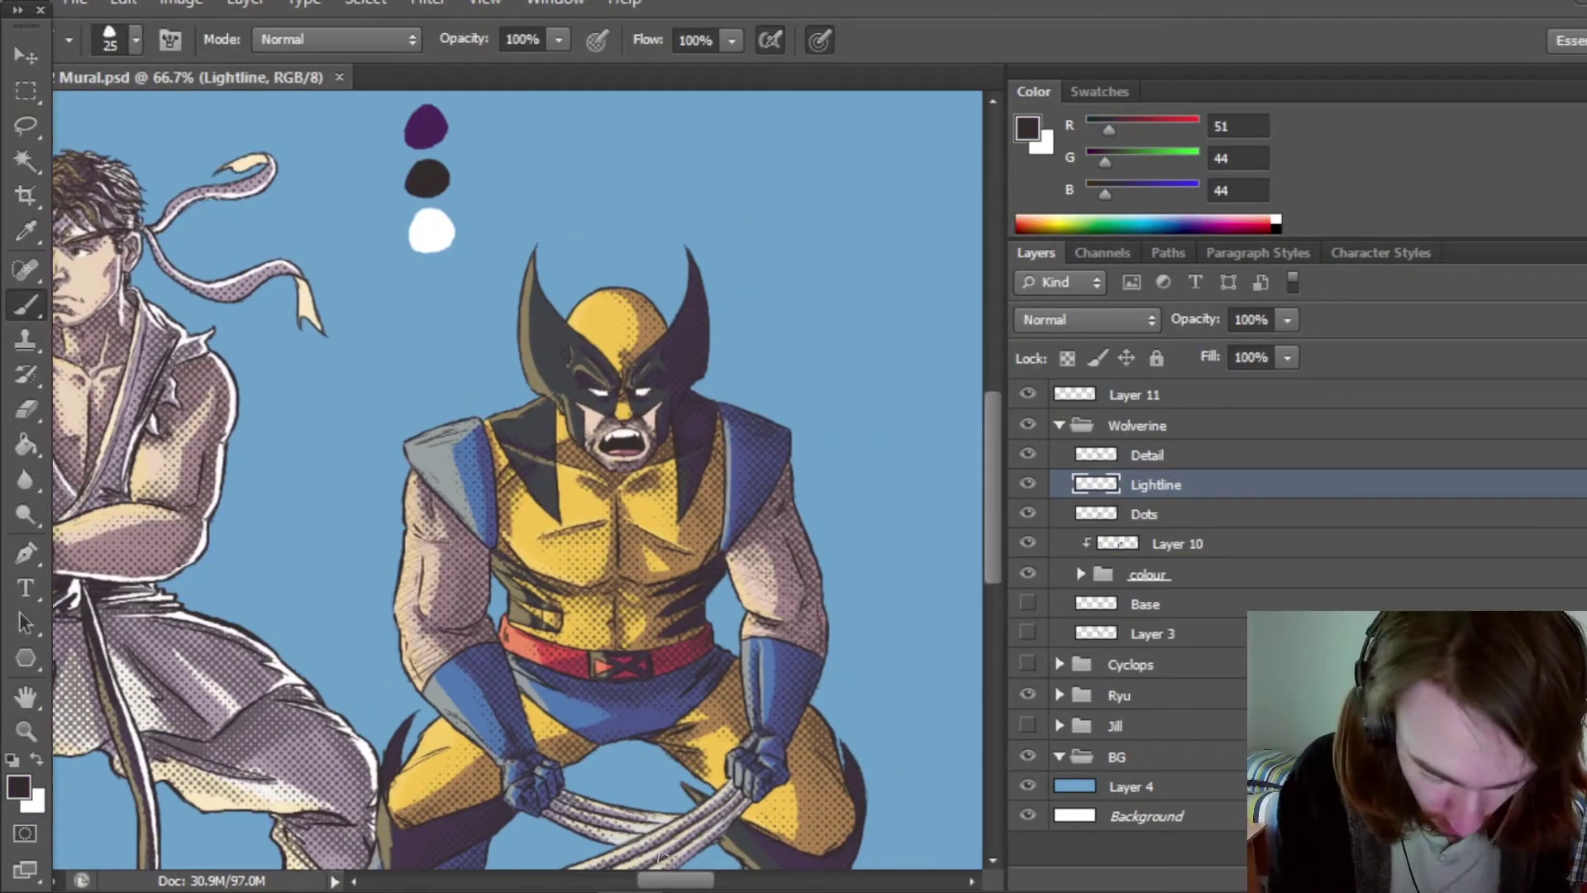
pyautogui.click(136, 39)
pyautogui.click(855, 10)
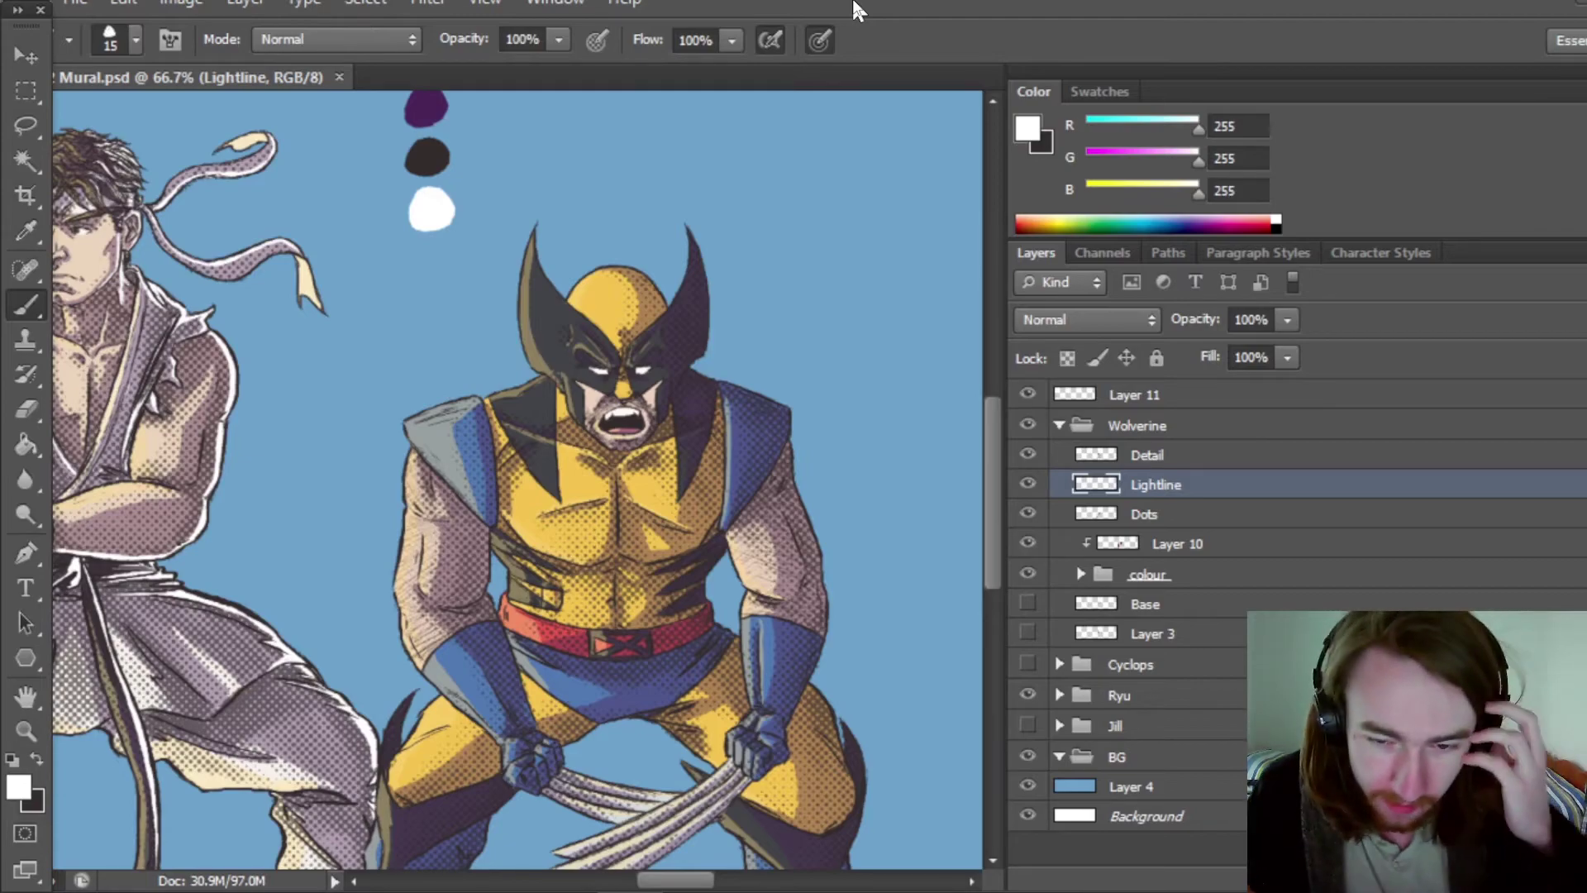
# Paint a white rim light along the right-hand horn and the side of the mask on Lightline.
pyautogui.moveTo(995, 557); pyautogui.dragTo(990, 542)
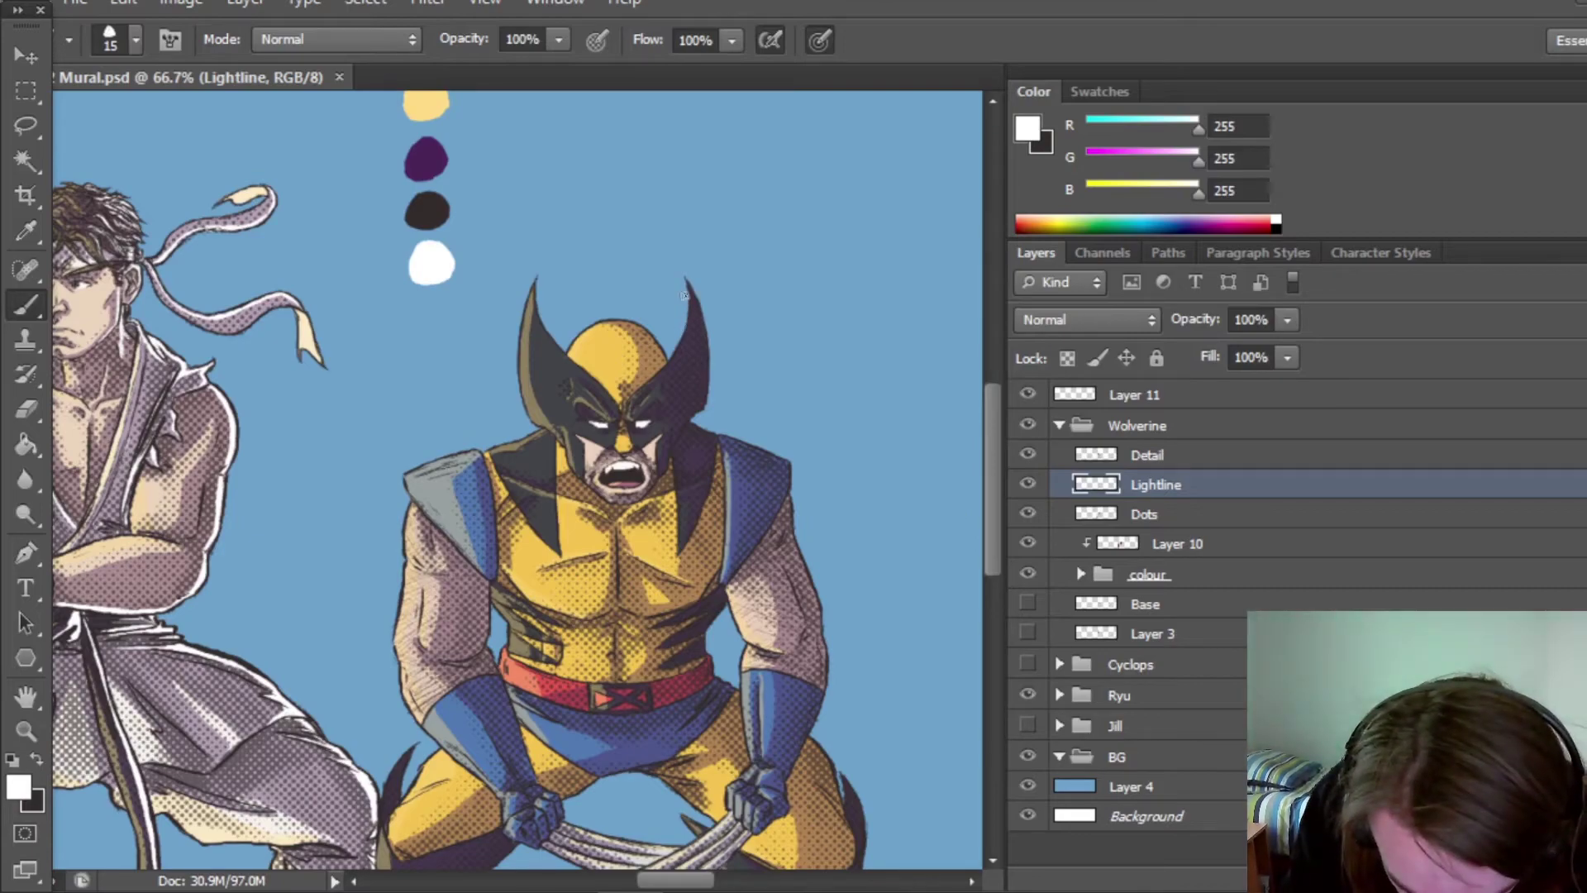
pyautogui.moveTo(690, 287); pyautogui.dragTo(698, 417)
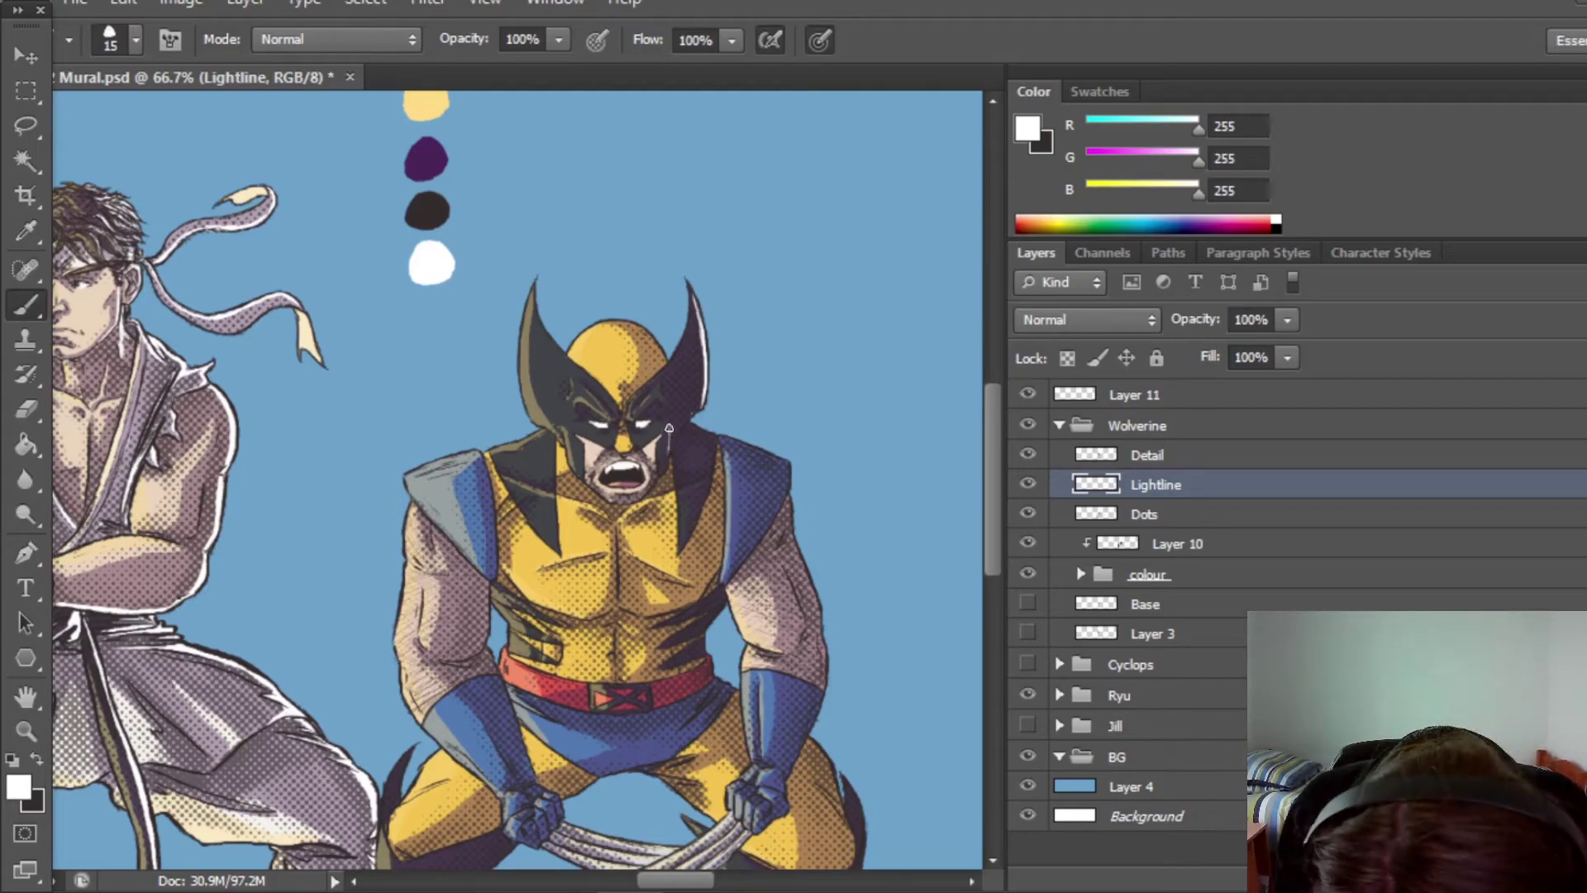
pyautogui.moveTo(668, 436); pyautogui.dragTo(666, 474)
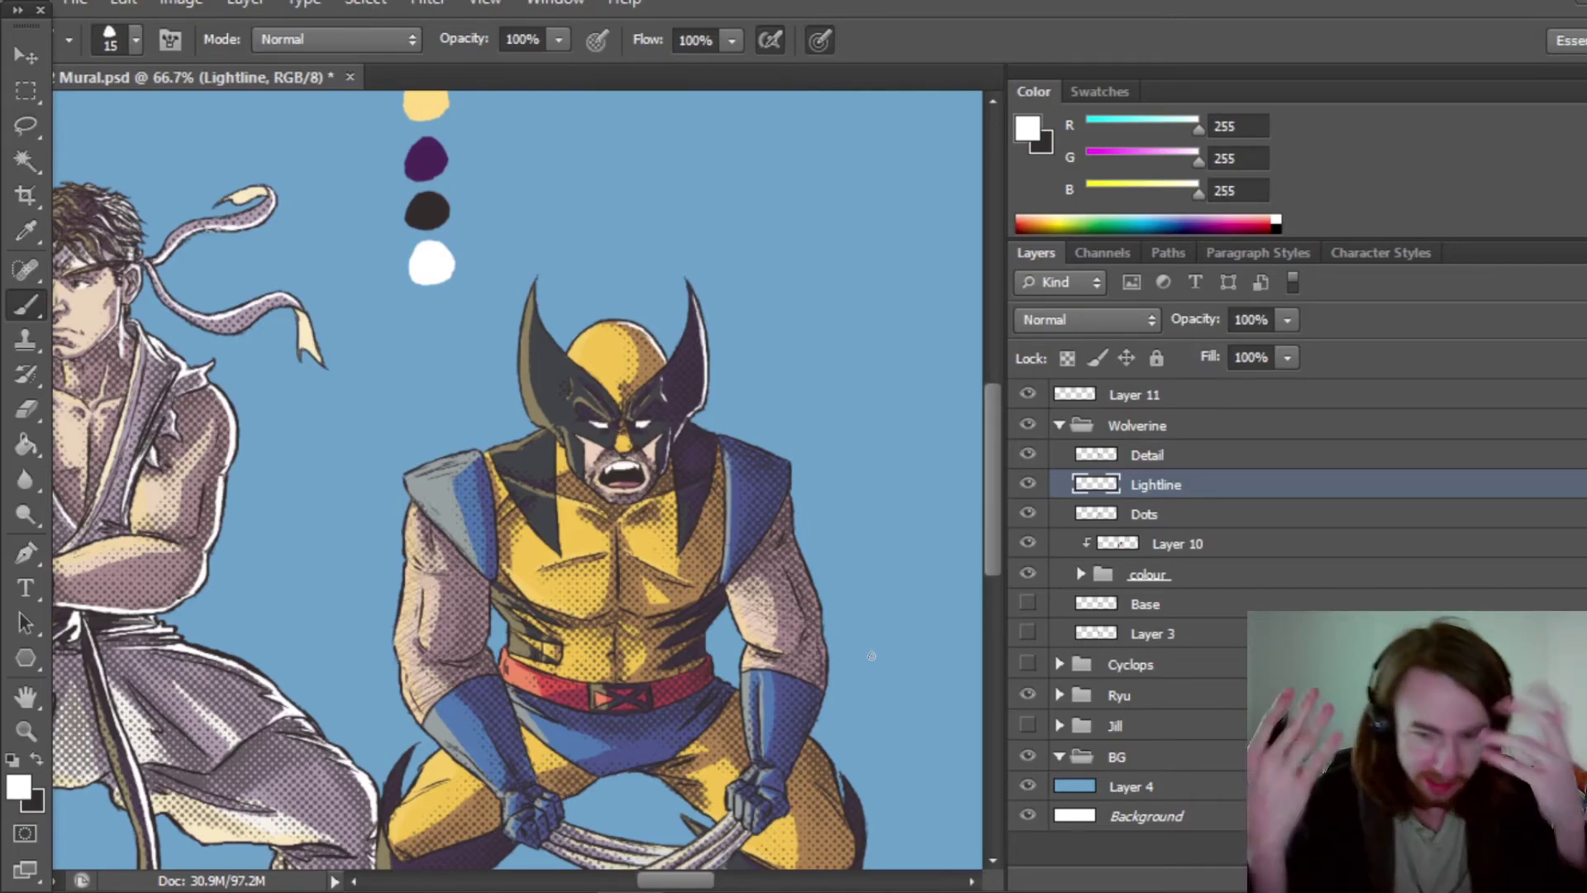
# Add white rim light along the right-hand shoulder pad and the inner edge of the left-hand one.
pyautogui.moveTo(990, 468); pyautogui.dragTo(993, 484)
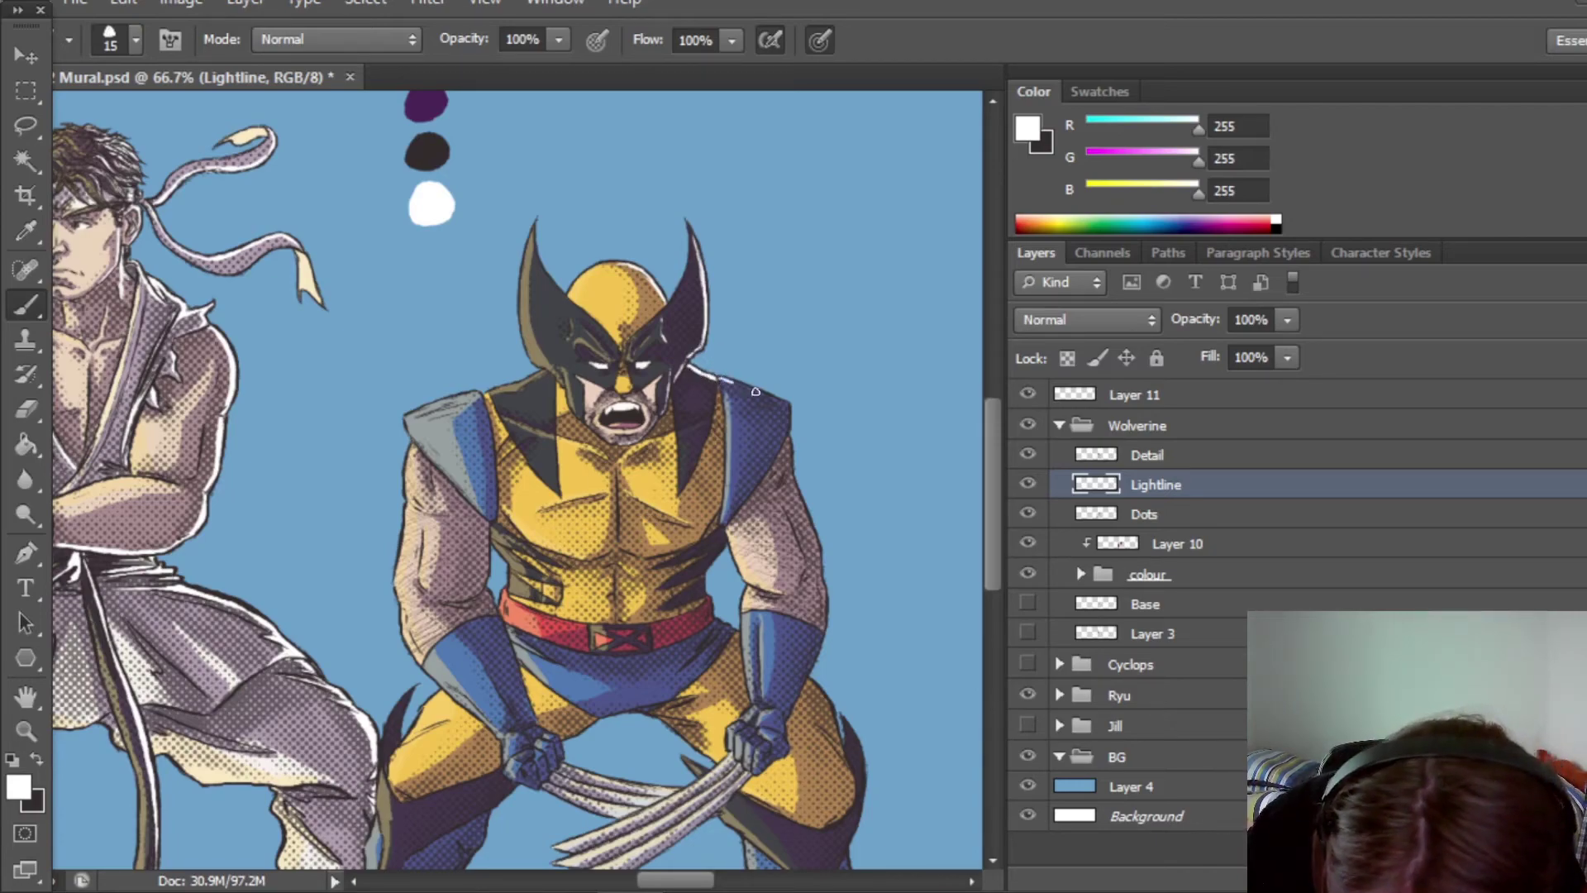
pyautogui.moveTo(749, 397)
pyautogui.mouseDown()
pyautogui.moveTo(782, 424)
pyautogui.moveTo(782, 380)
pyautogui.moveTo(784, 436)
pyautogui.moveTo(755, 442)
pyautogui.moveTo(751, 483)
pyautogui.moveTo(777, 430)
pyautogui.moveTo(749, 484)
pyautogui.moveTo(784, 417)
pyautogui.moveTo(729, 528)
pyautogui.moveTo(778, 442)
pyautogui.moveTo(731, 516)
pyautogui.moveTo(770, 416)
pyautogui.moveTo(728, 517)
pyautogui.mouseUp()
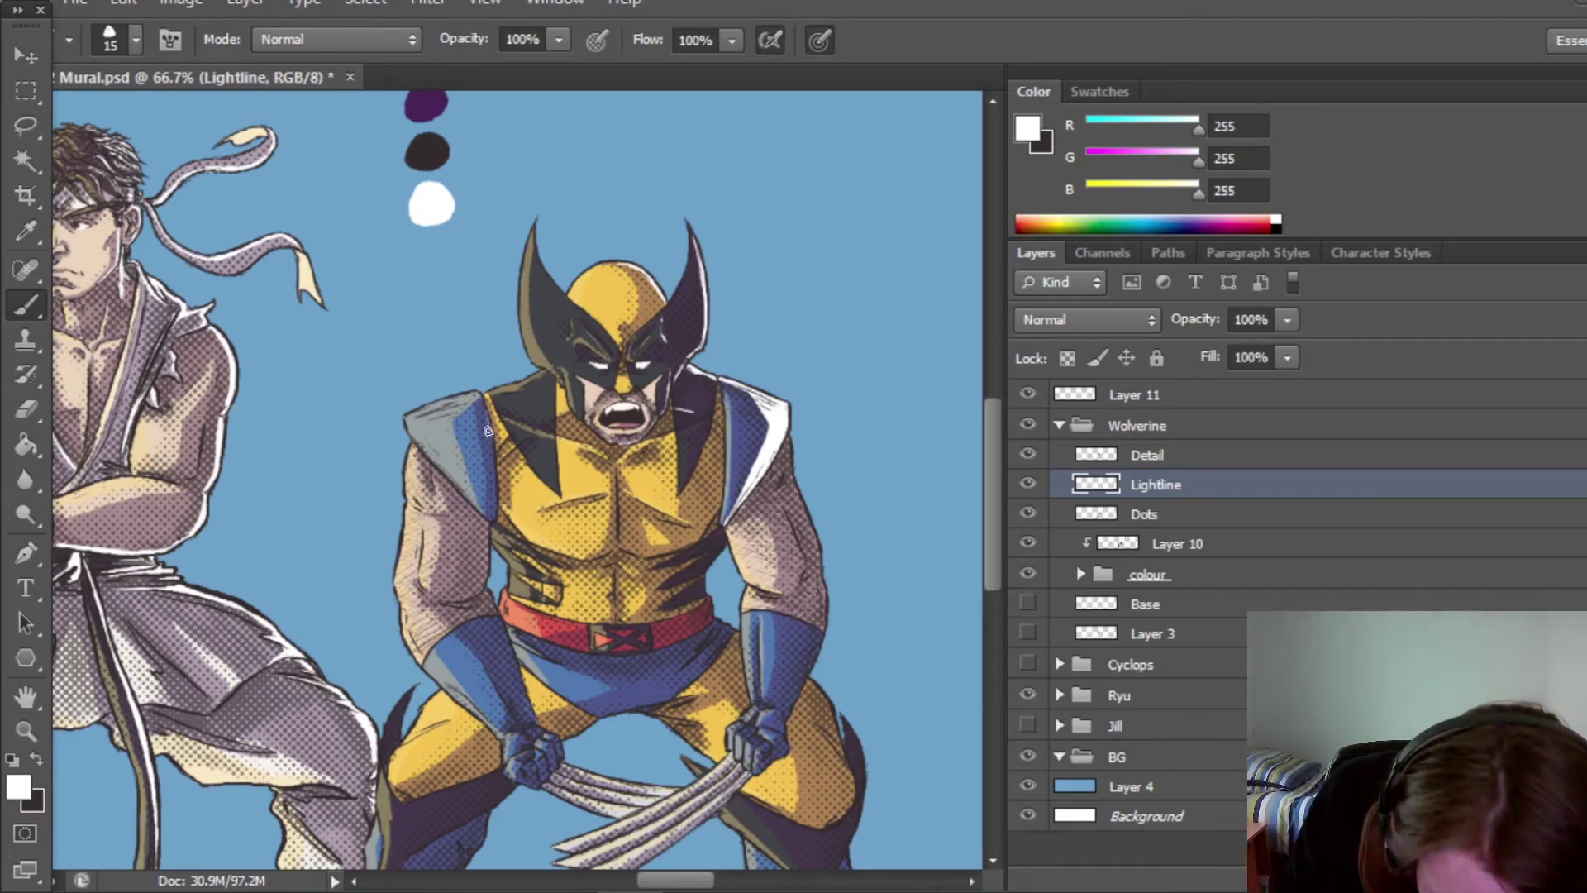
pyautogui.moveTo(492, 438); pyautogui.dragTo(495, 523)
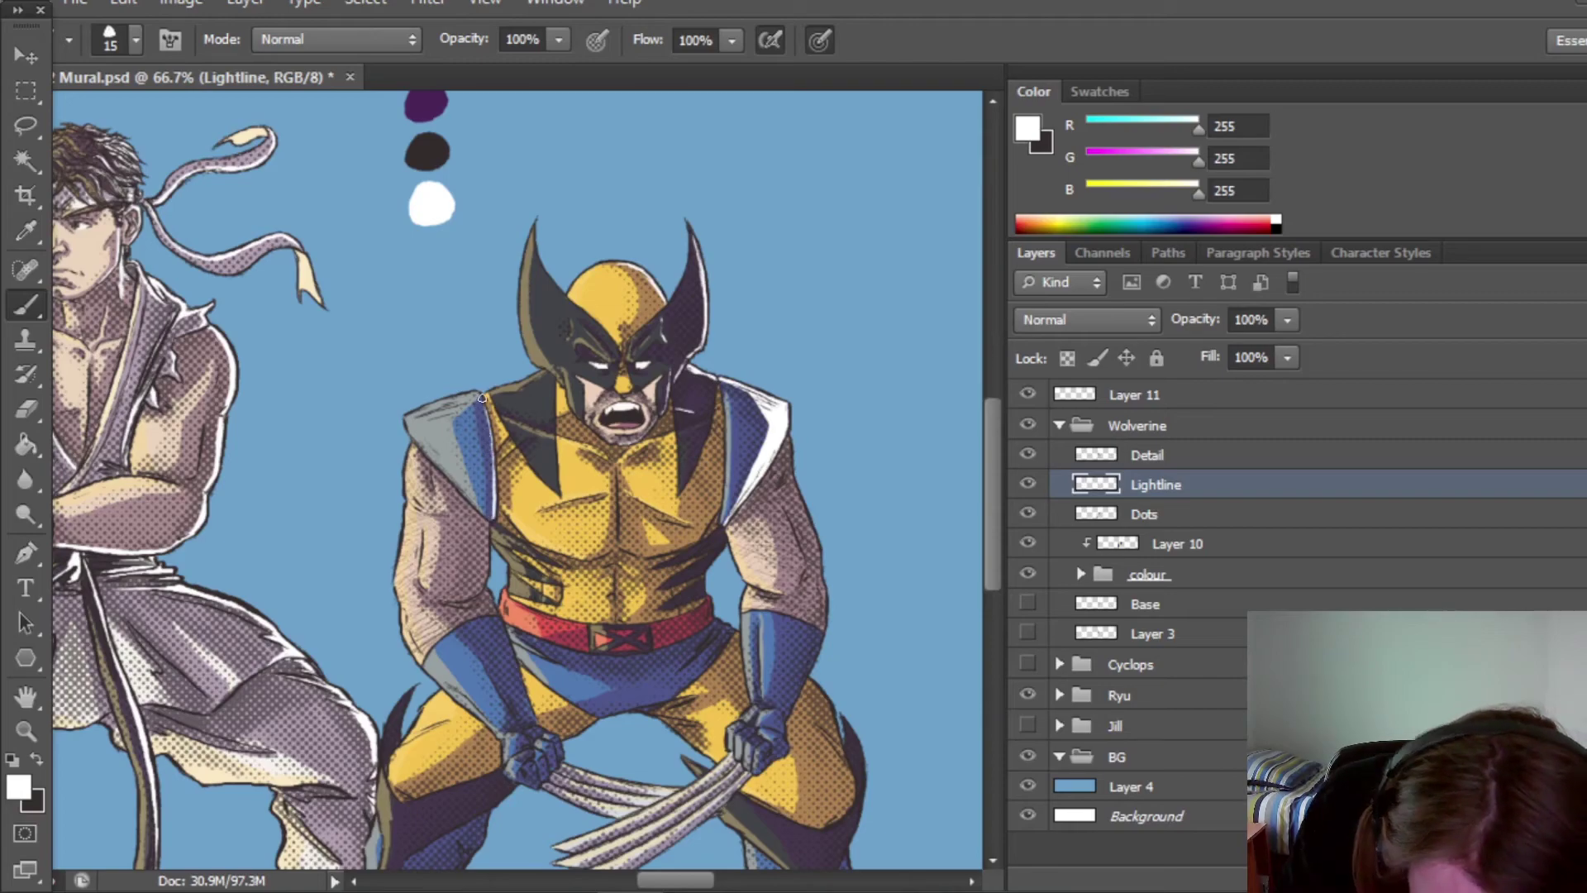
pyautogui.moveTo(996, 487); pyautogui.dragTo(985, 497)
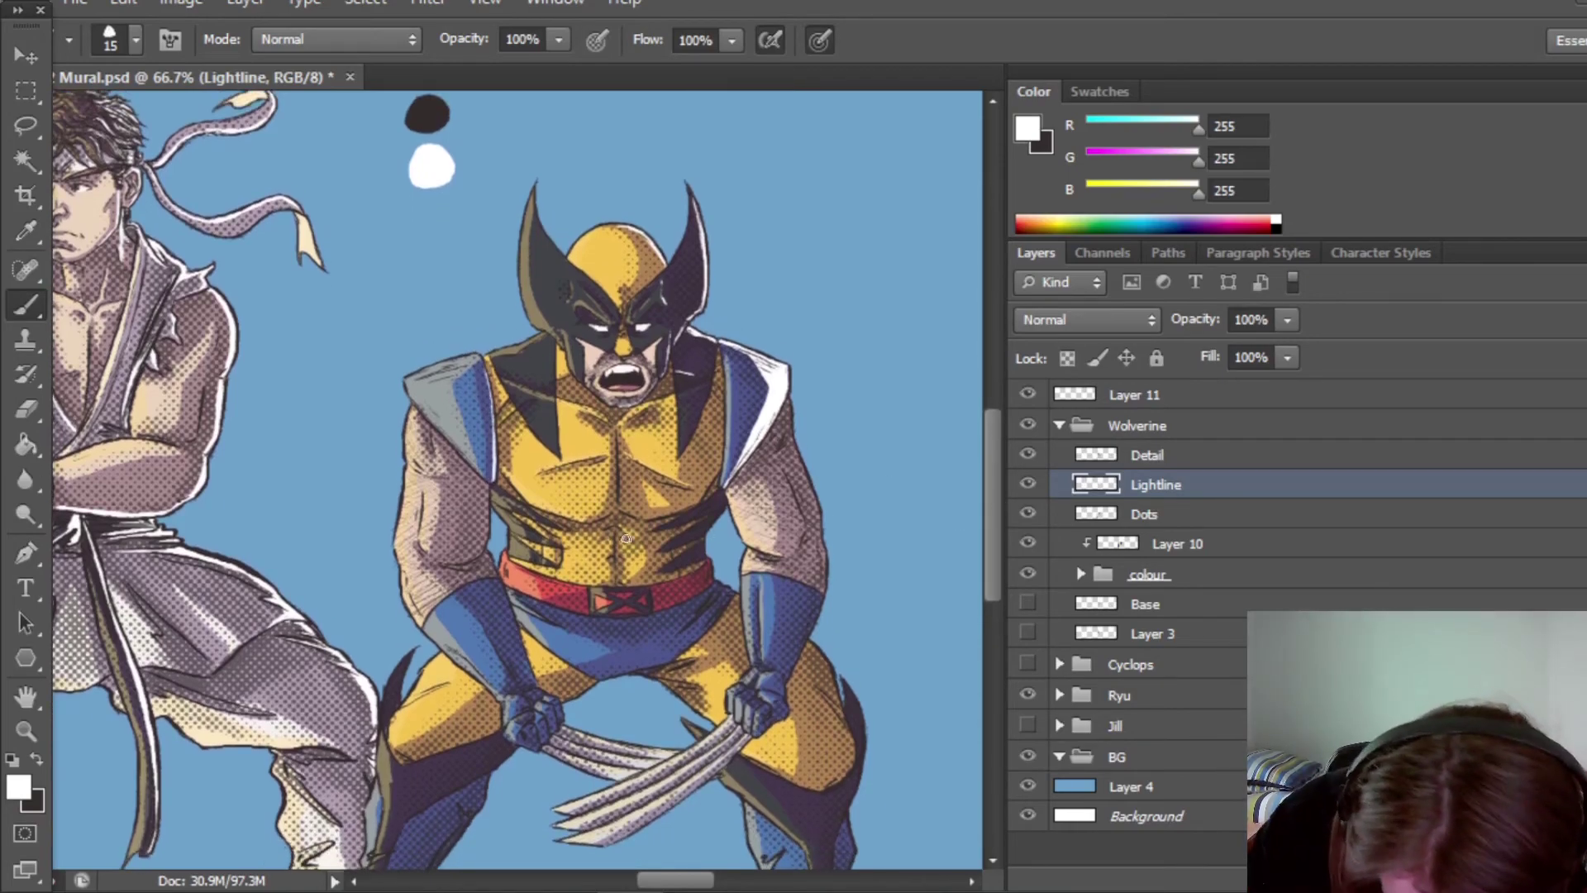
# Paint white rim light under the chest, down the right-hand arm and glove, and along the waist.
pyautogui.moveTo(635, 517); pyautogui.dragTo(697, 499)
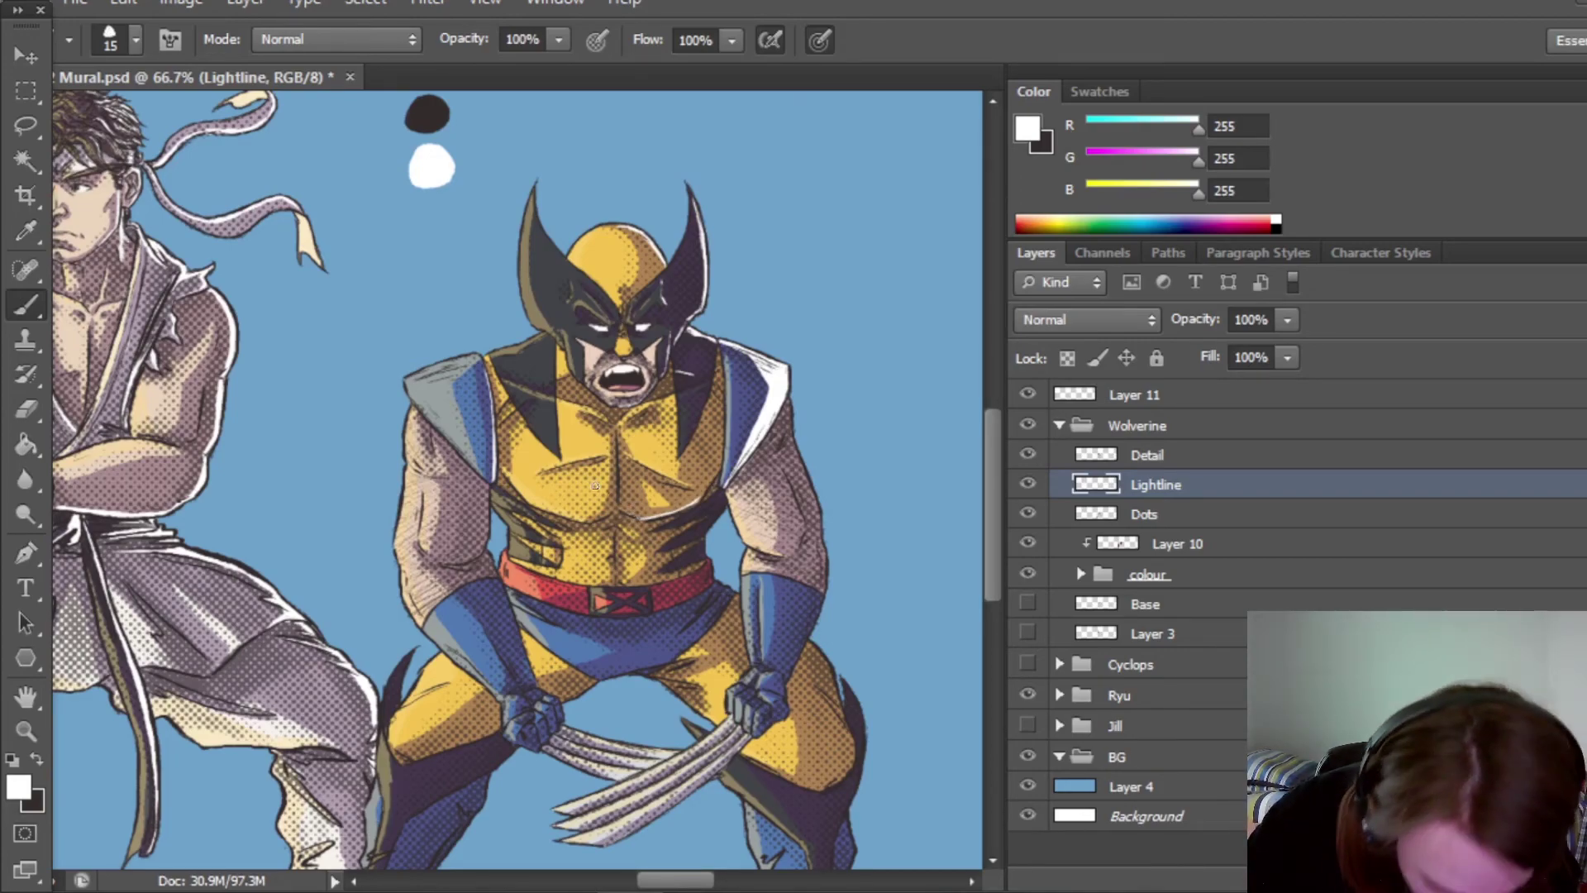
pyautogui.moveTo(787, 405)
pyautogui.mouseDown()
pyautogui.moveTo(822, 597)
pyautogui.moveTo(759, 731)
pyautogui.mouseUp()
pyautogui.scroll(1, 759, 732)
pyautogui.moveTo(724, 509); pyautogui.dragTo(701, 645)
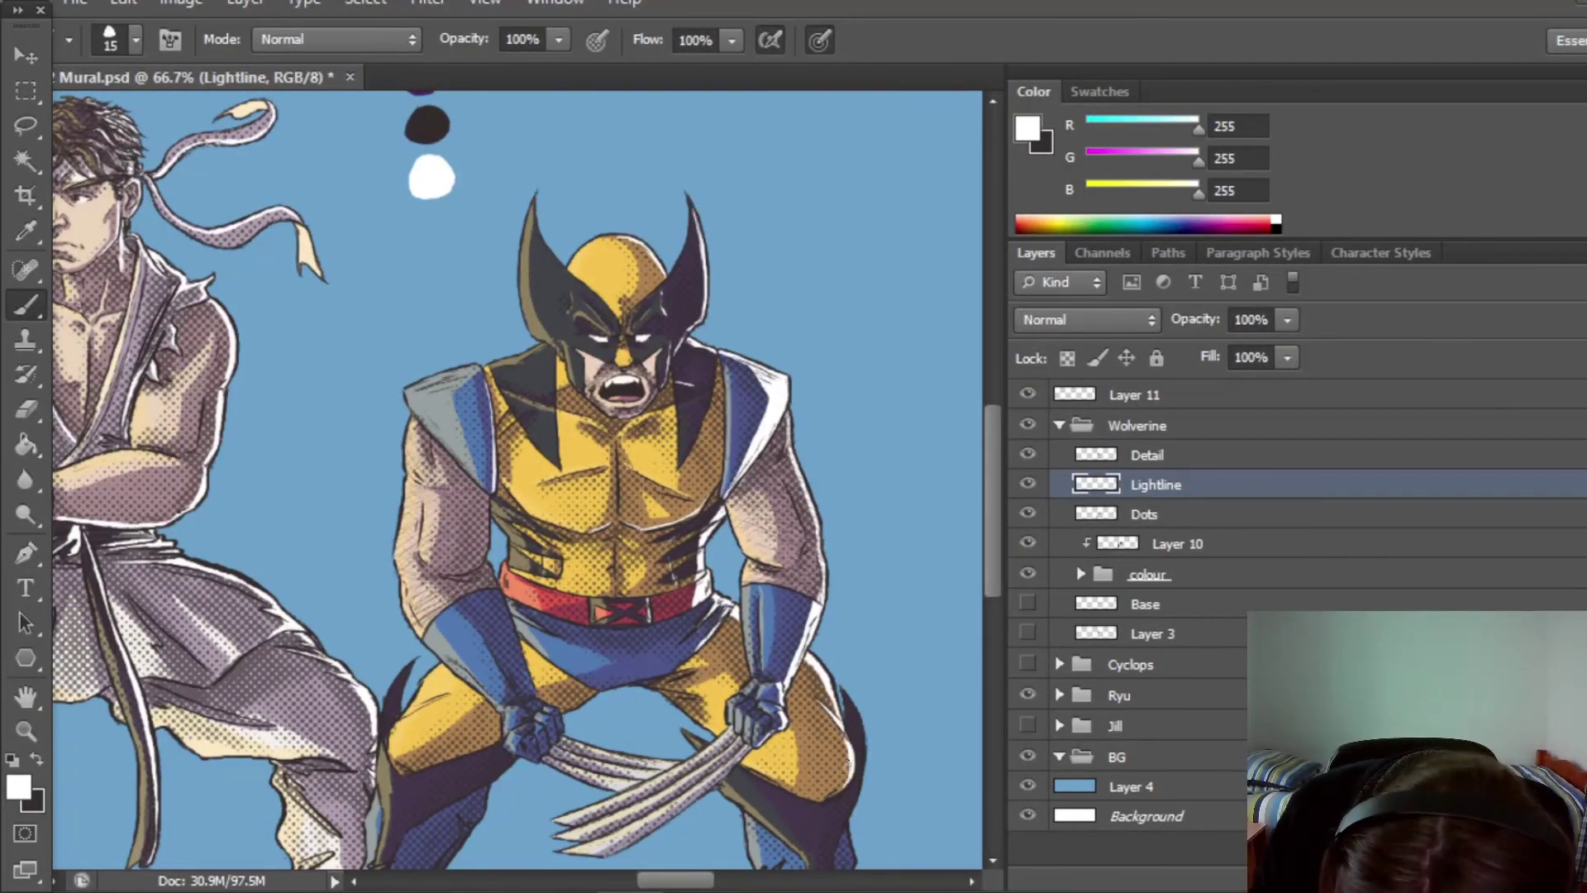
# Paint white rim light down the right-hand lower leg and boot, cleaning up the strokes with the eraser.
pyautogui.scroll(-5, 778, 412)
pyautogui.press('e')
pyautogui.press('b')
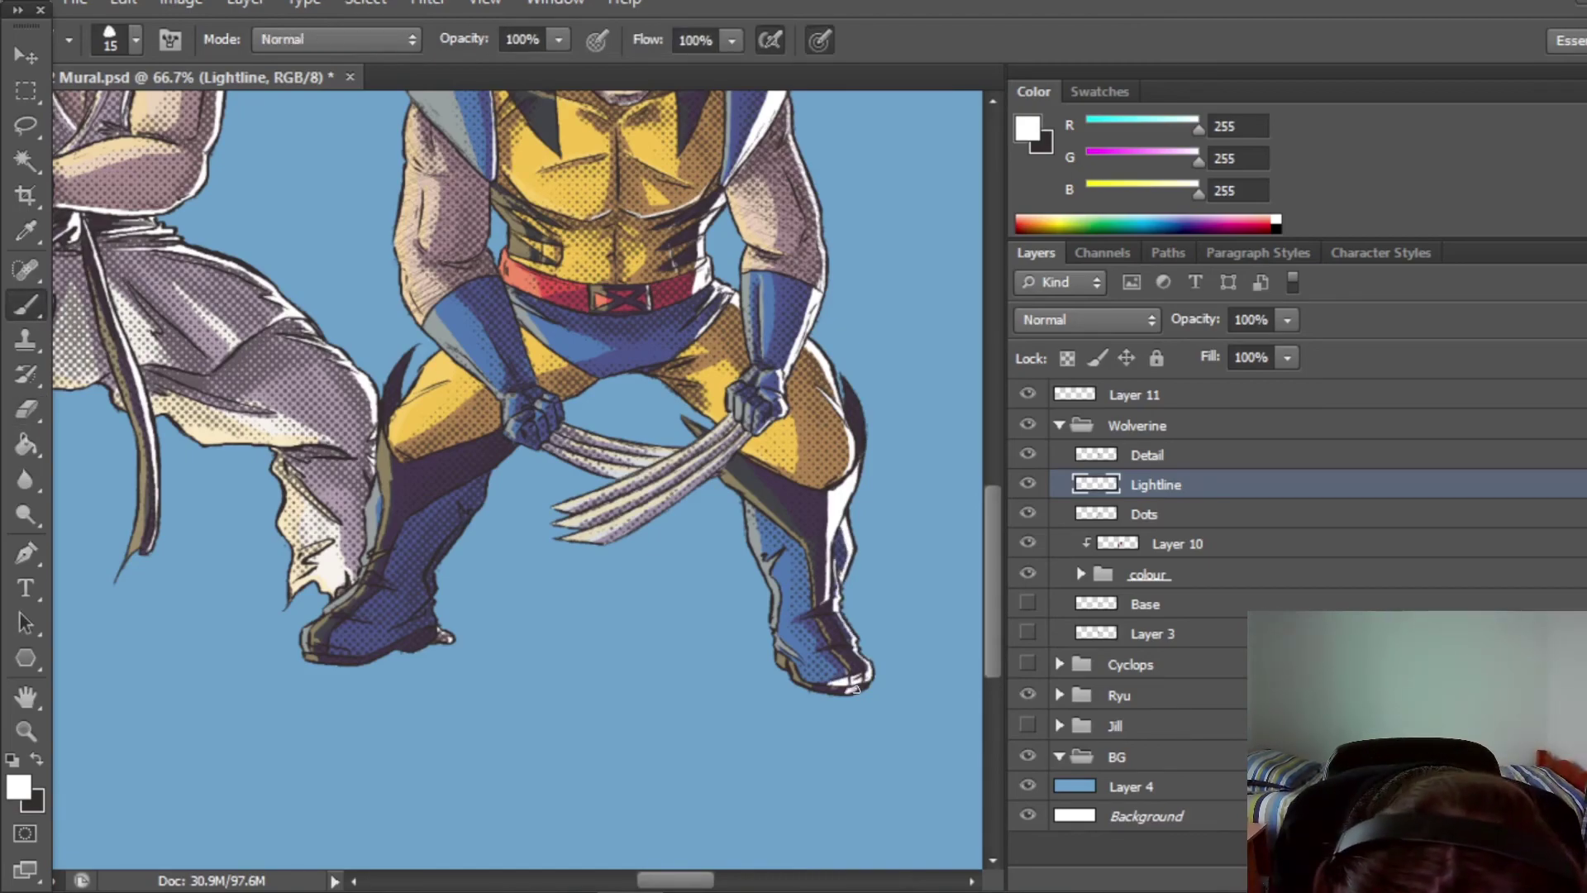
# Add white rim light to the left-hand glove, fist, lower leg and boot.
pyautogui.scroll(4, 779, 412)
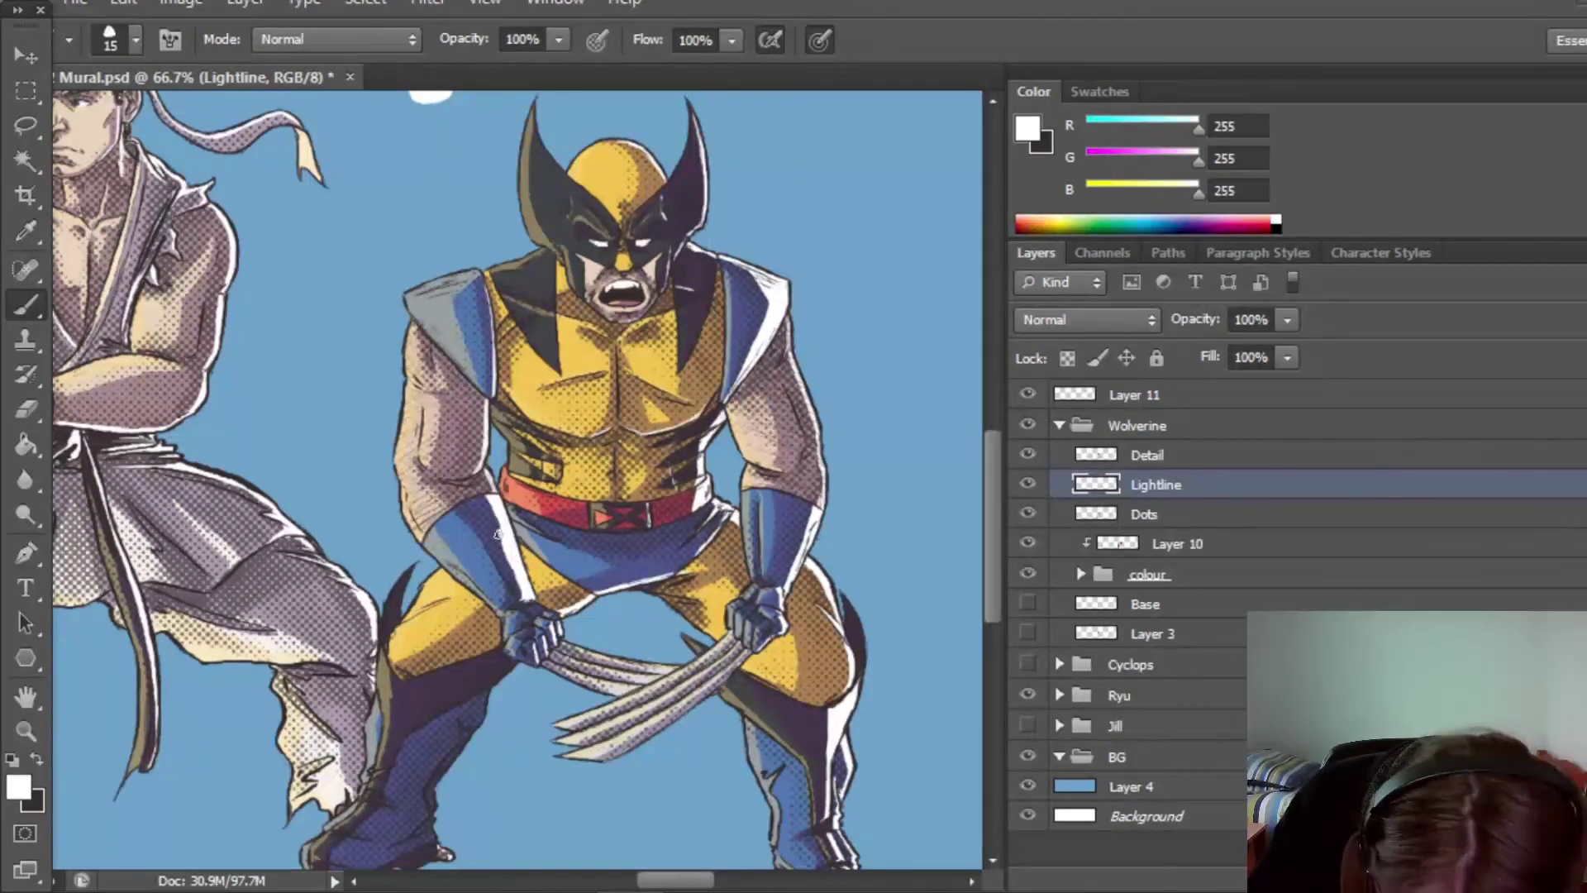
pyautogui.moveTo(506, 657)
pyautogui.mouseDown()
pyautogui.moveTo(395, 752)
pyautogui.moveTo(413, 767)
pyautogui.moveTo(501, 552)
pyautogui.mouseUp()
pyautogui.press('e')
pyautogui.scroll(-2, 967, 559)
pyautogui.press('b')
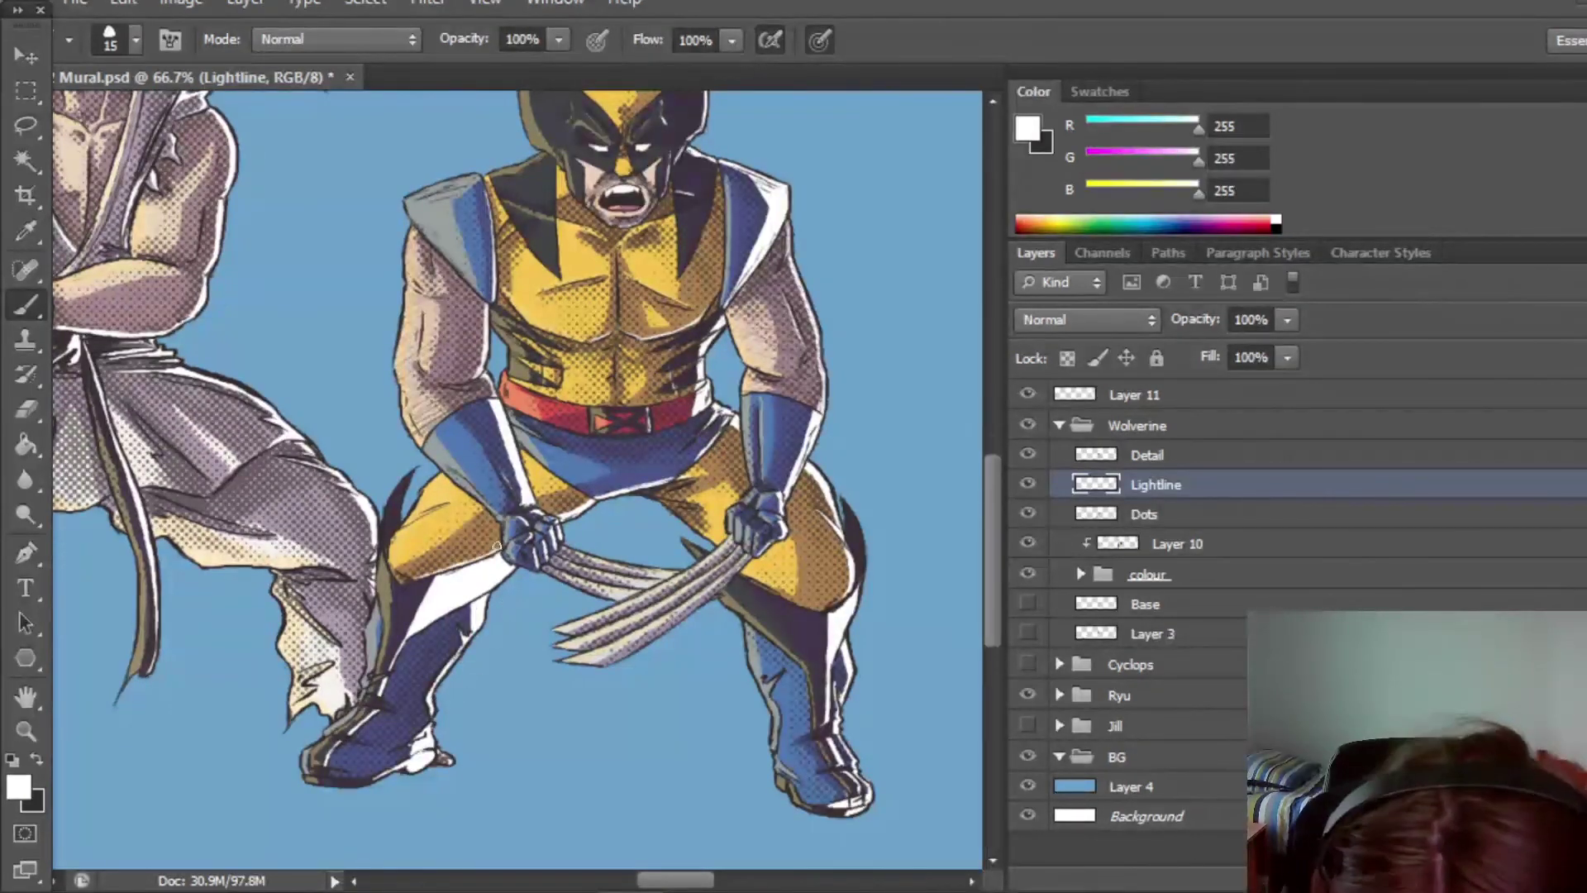
# Erase excess white from the top of the left-hand boot.
pyautogui.press('e')
pyautogui.scroll(2, 475, 595)
pyautogui.moveTo(496, 620); pyautogui.dragTo(422, 669)
pyautogui.press('b')
# Hide the blue Layer 4 background to view both figures against white.
pyautogui.moveTo(994, 612); pyautogui.dragTo(994, 661)
pyautogui.press('z')
pyautogui.moveTo(792, 771); pyautogui.dragTo(682, 785)
pyautogui.click(1027, 786)
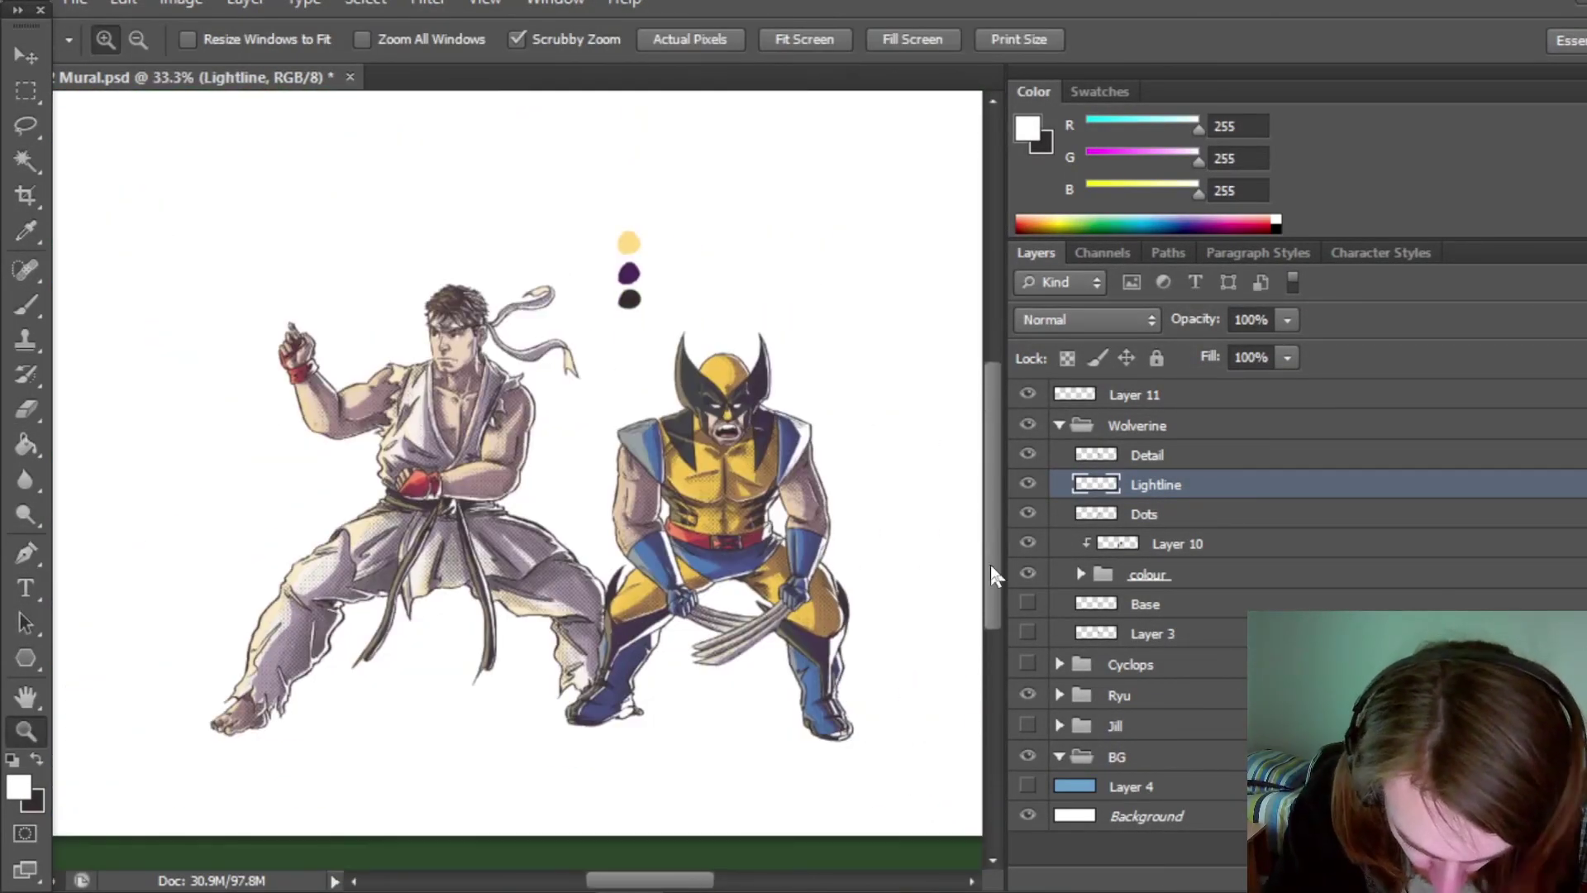